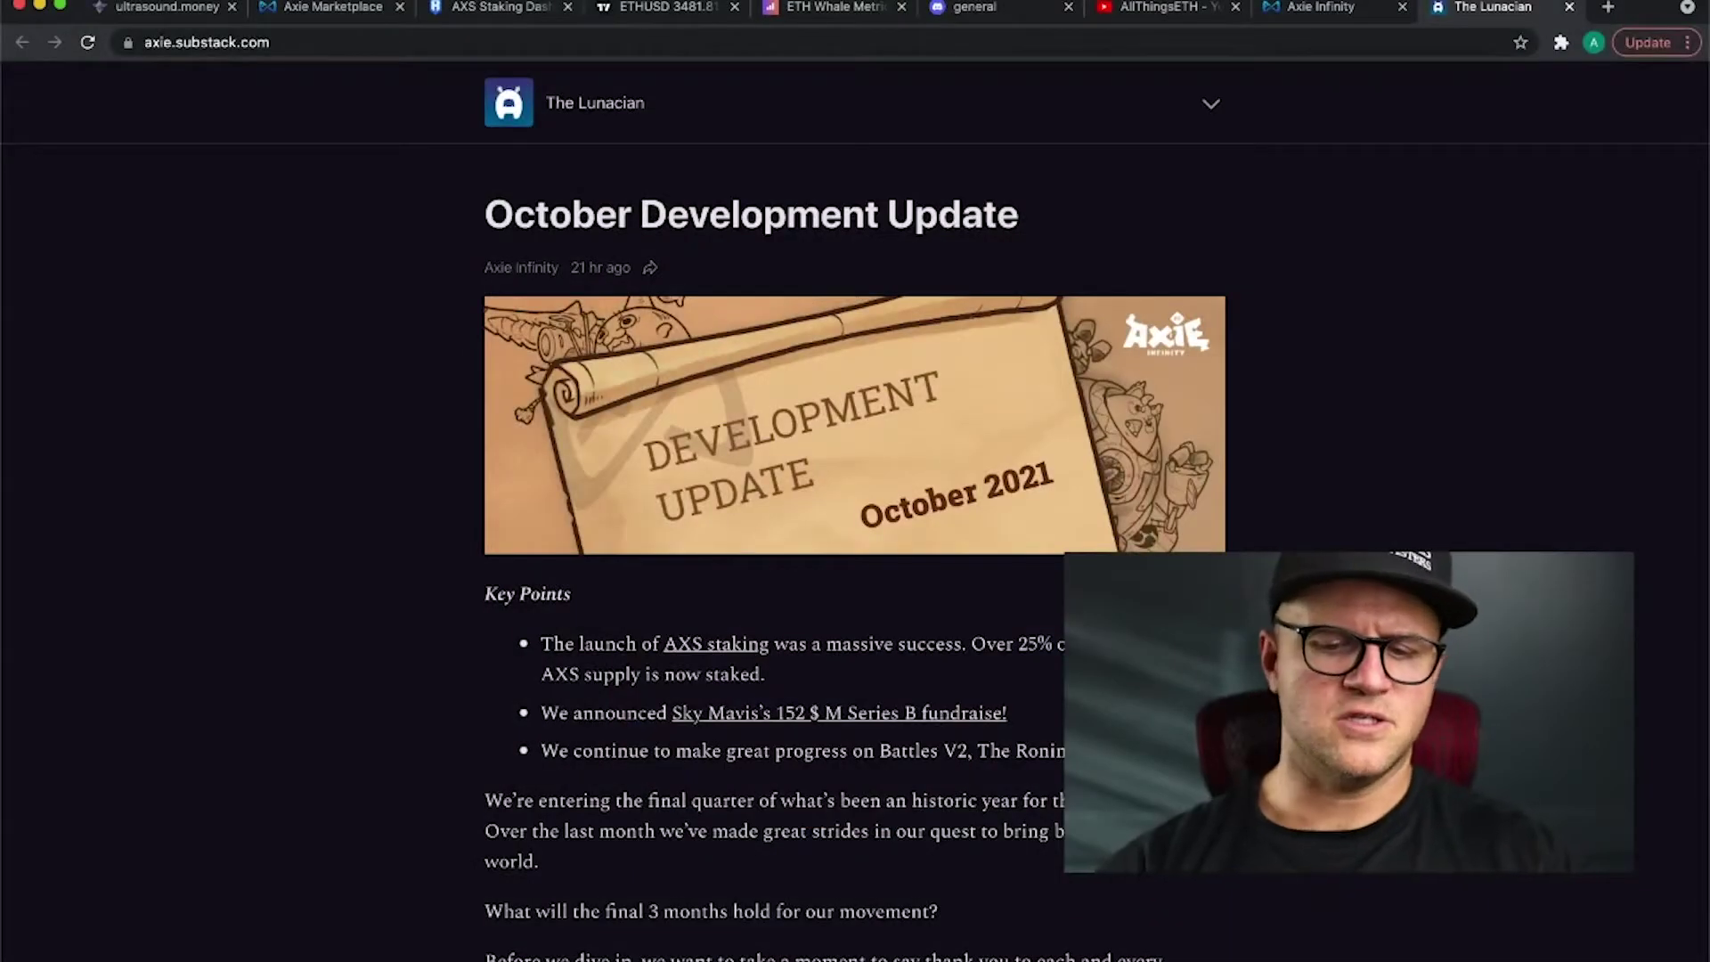
Step: Read the key points and the community introduction of the October Development Update article
scroll(389, 535, "down", 1)
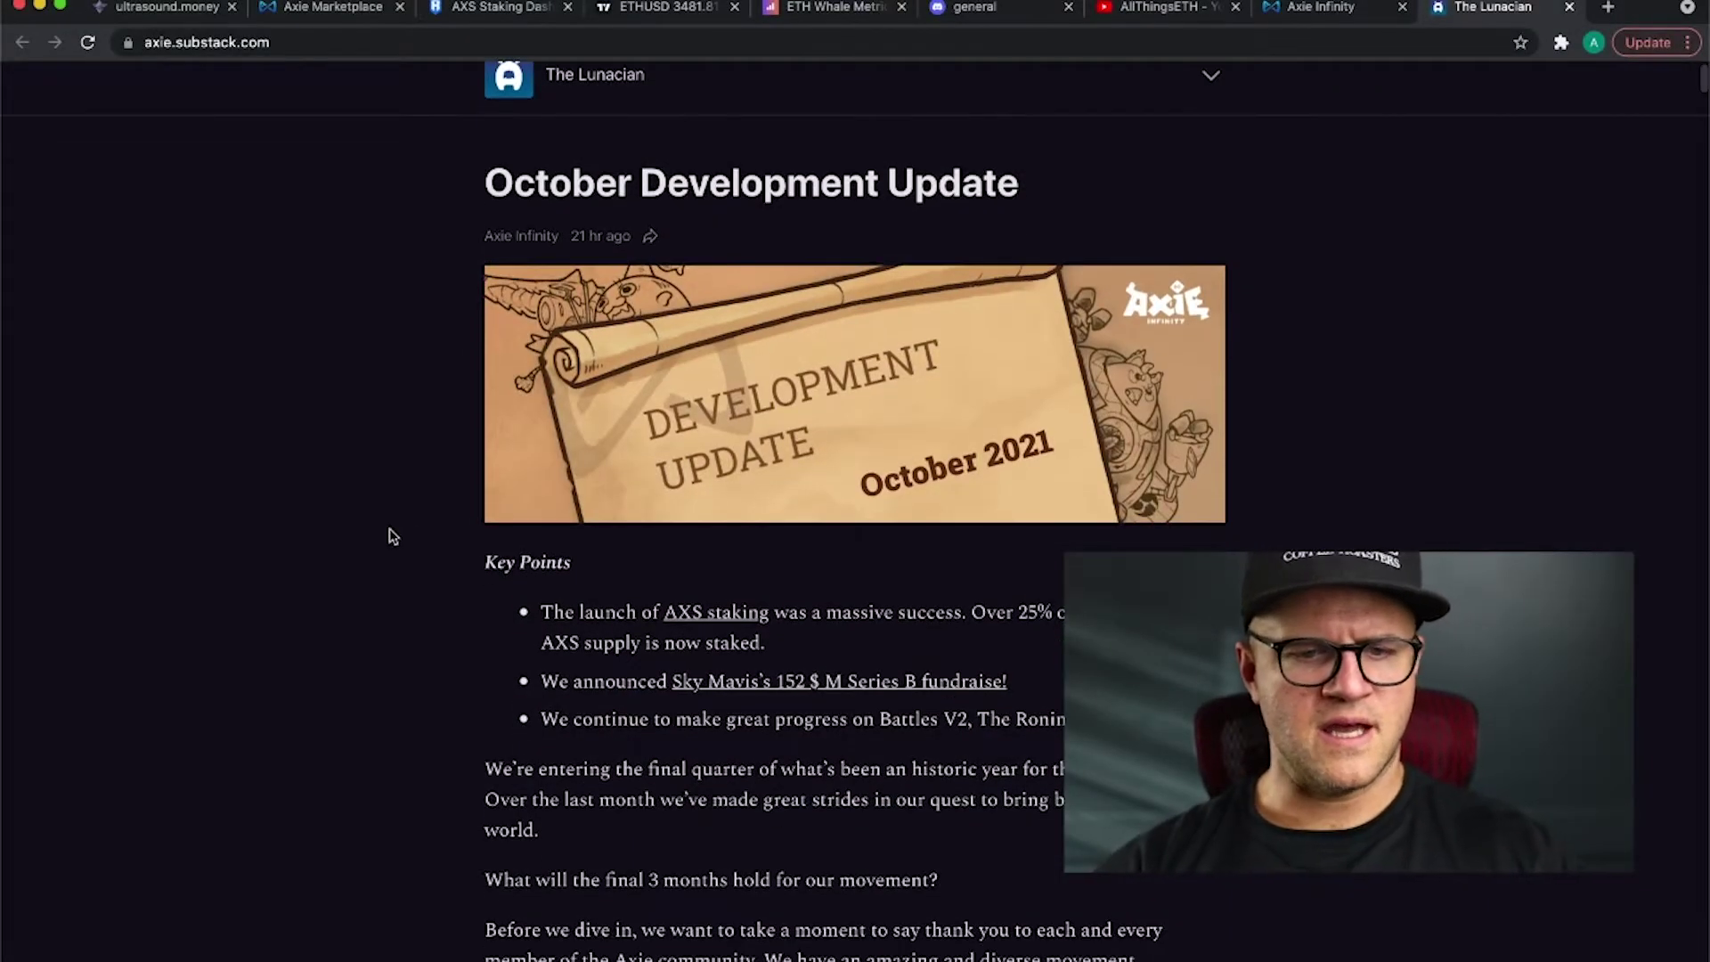
scroll(389, 534, "down", 1)
scroll(389, 534, "up", 2)
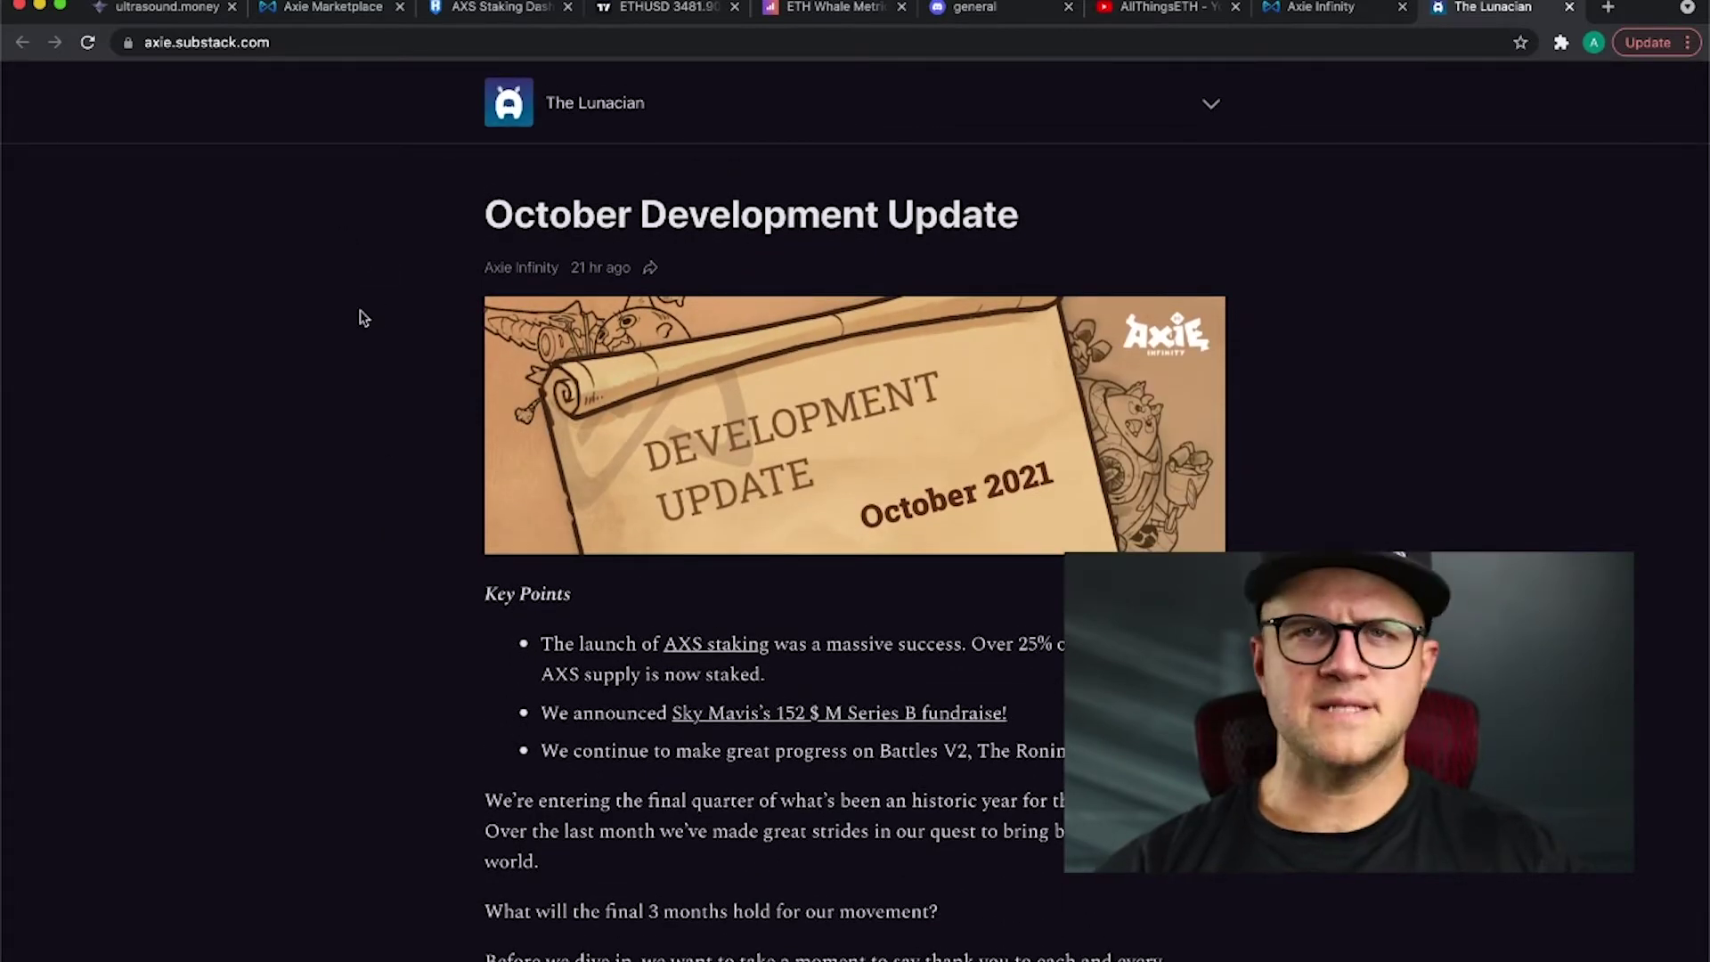
scroll(364, 318, "down", 1)
scroll(364, 318, "up", 1)
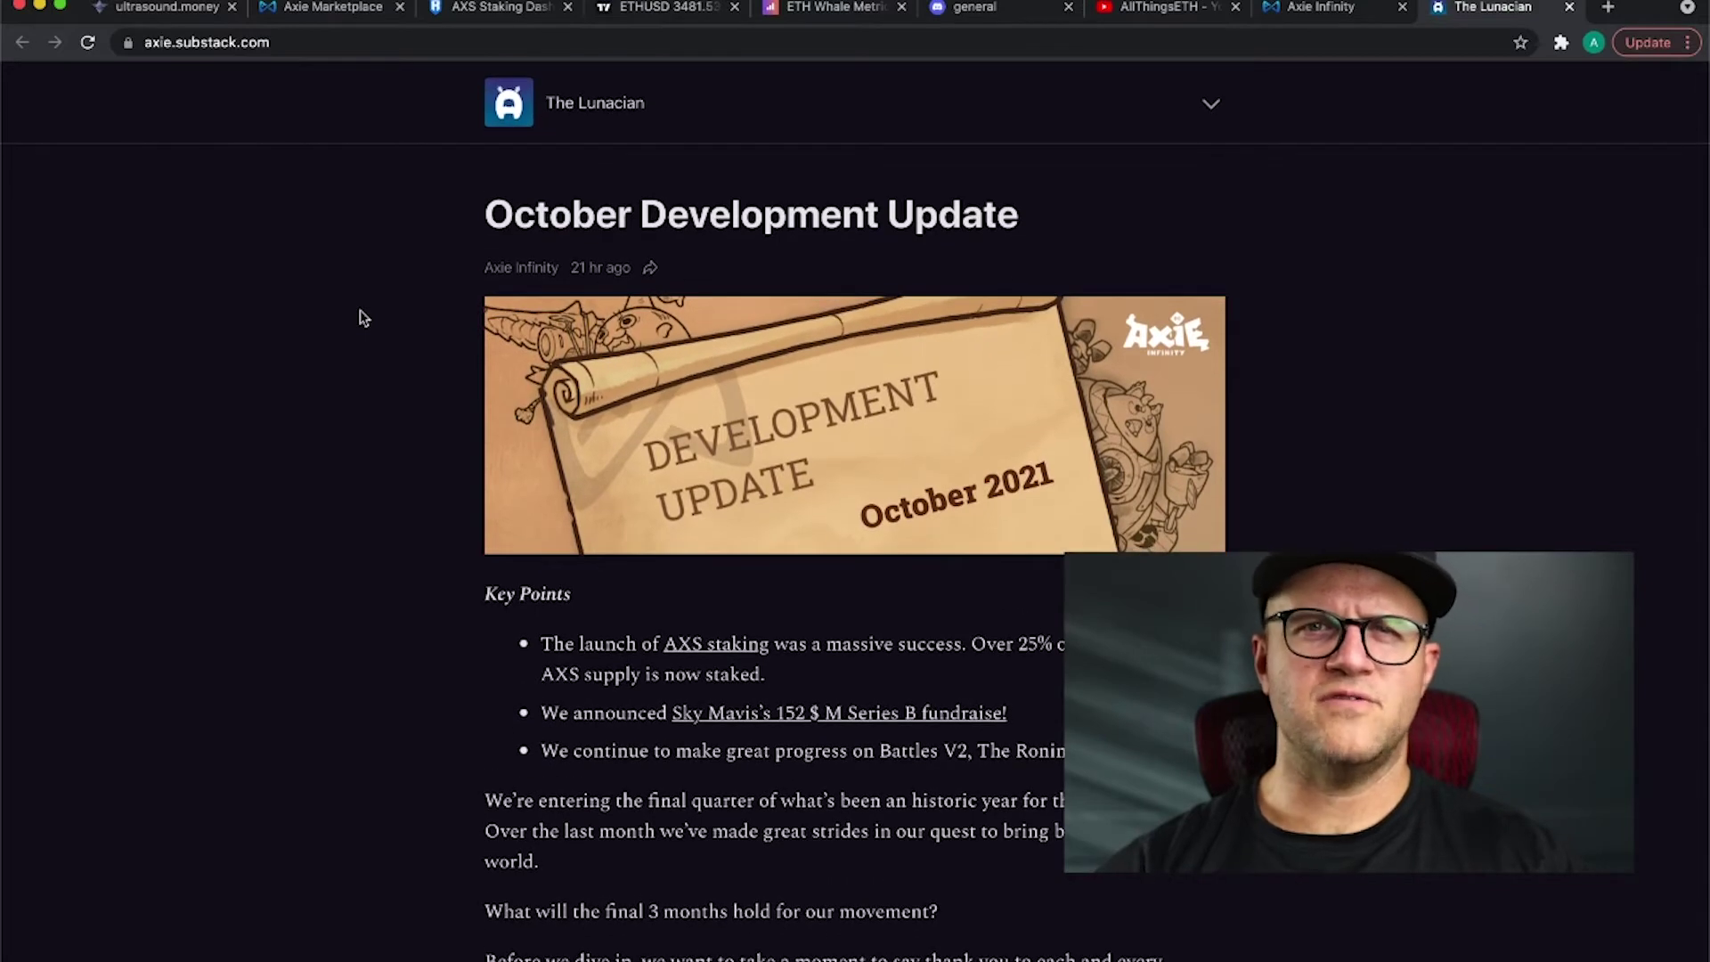
scroll(363, 318, "down", 4)
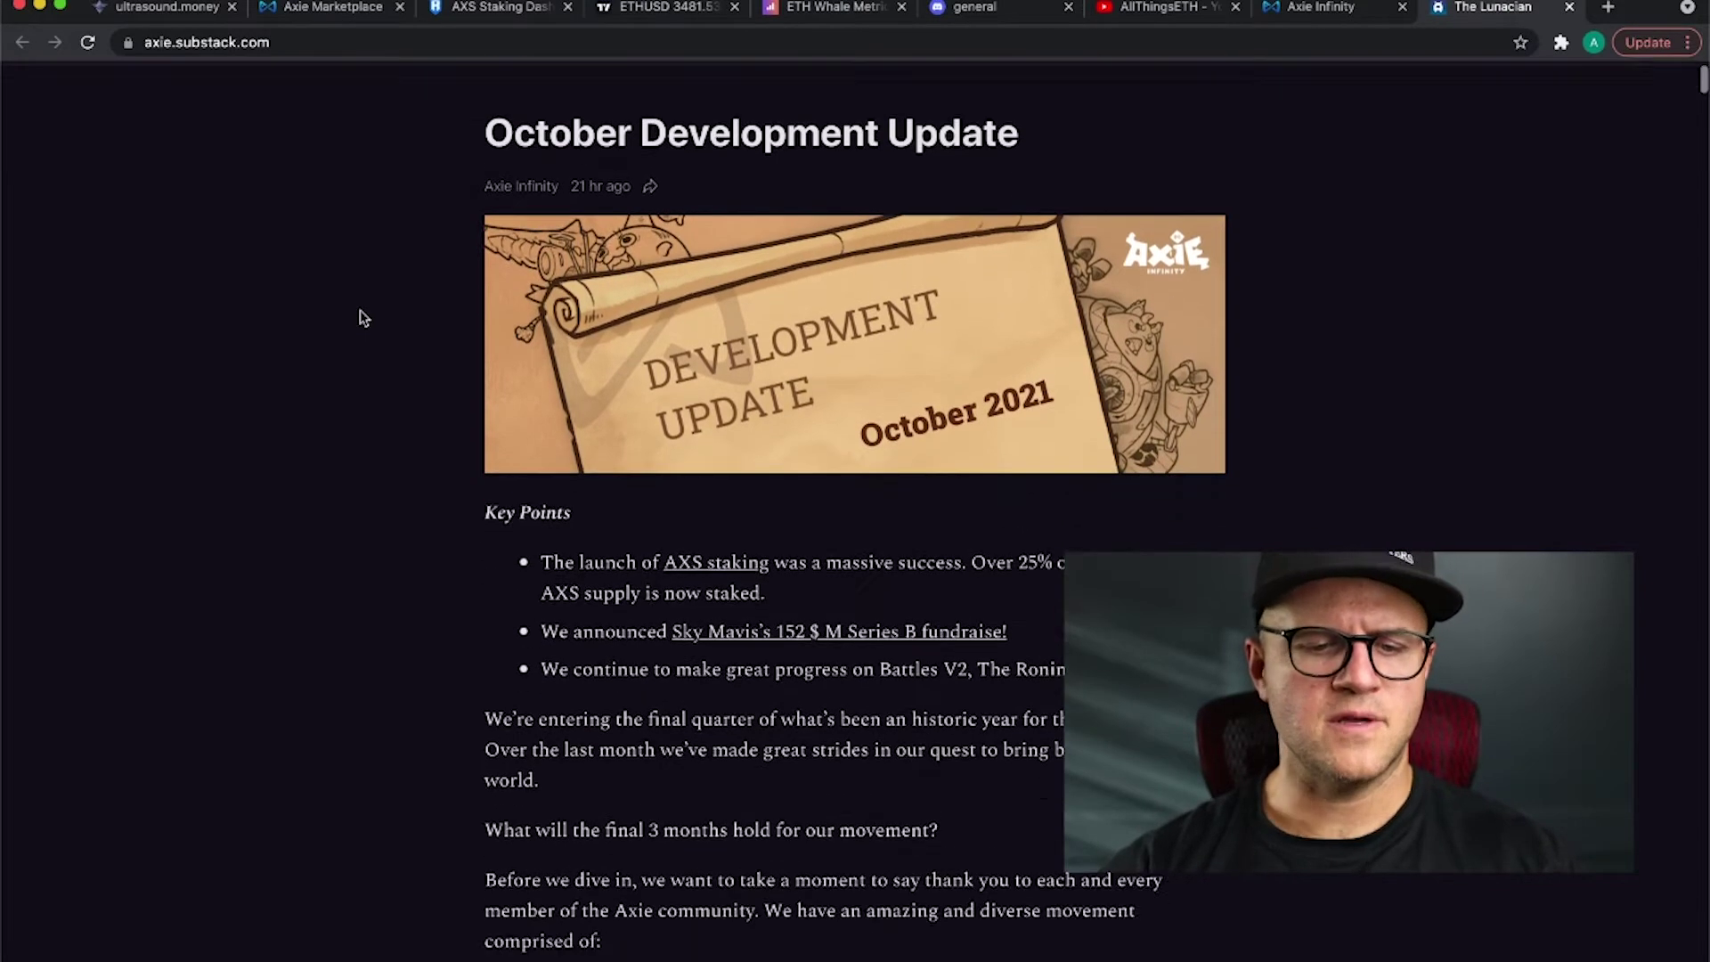
scroll(364, 318, "down", 12)
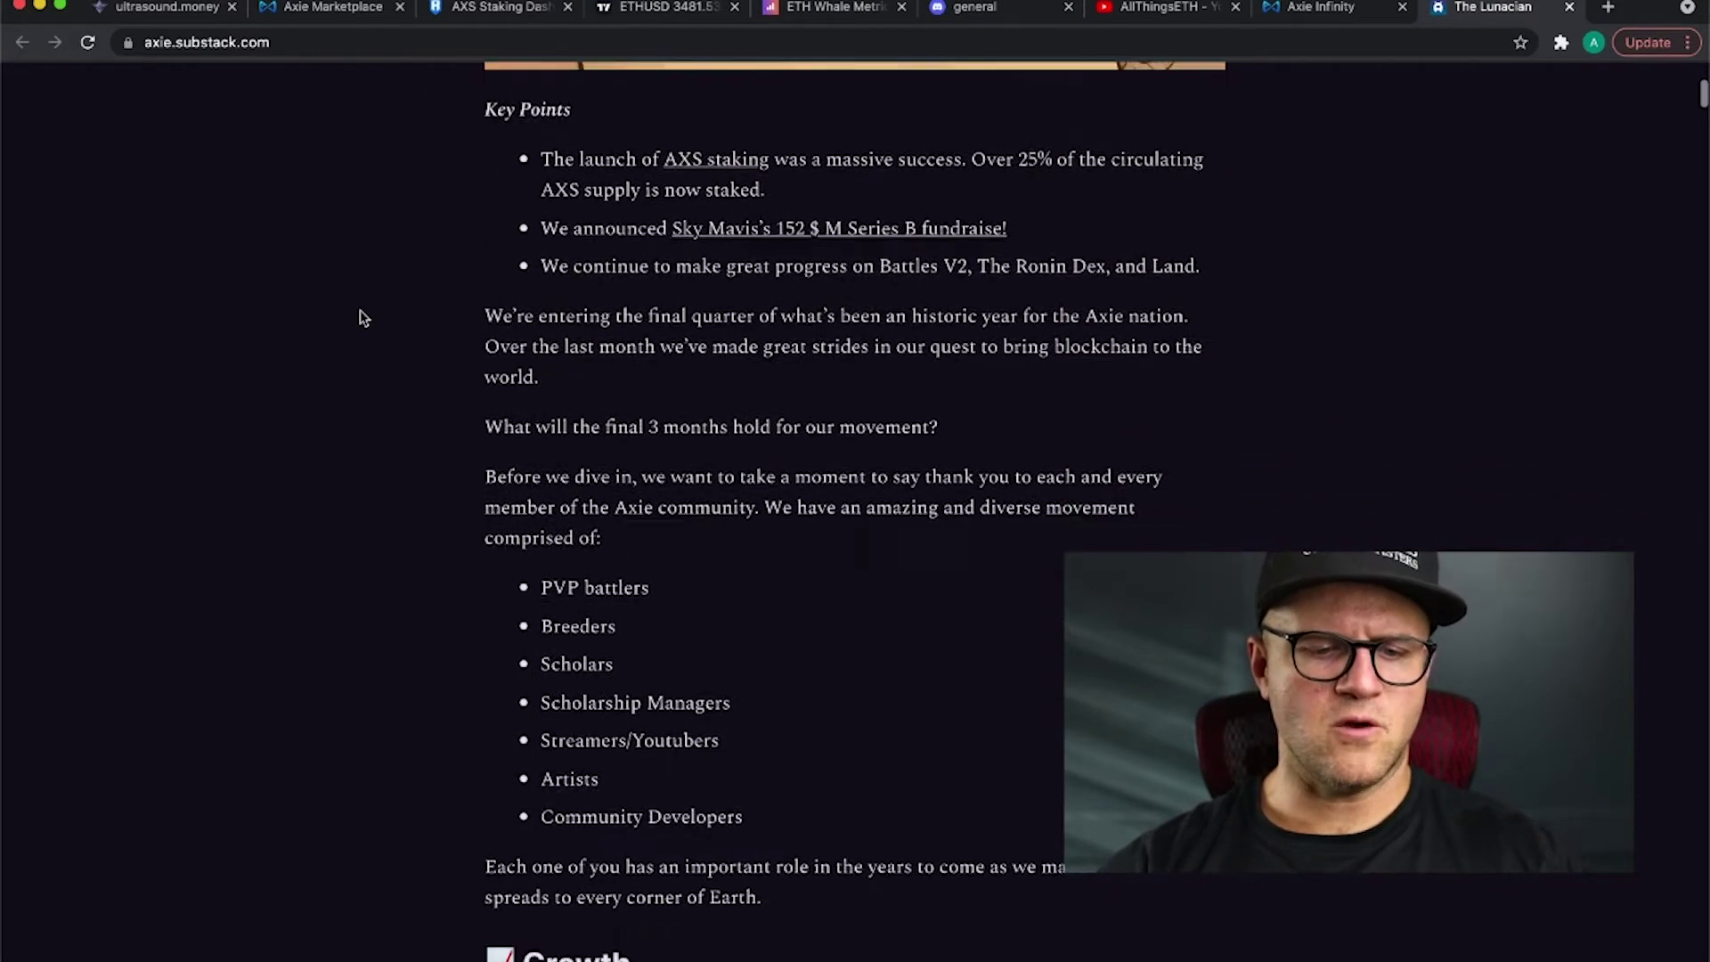
scroll(364, 318, "down", 1)
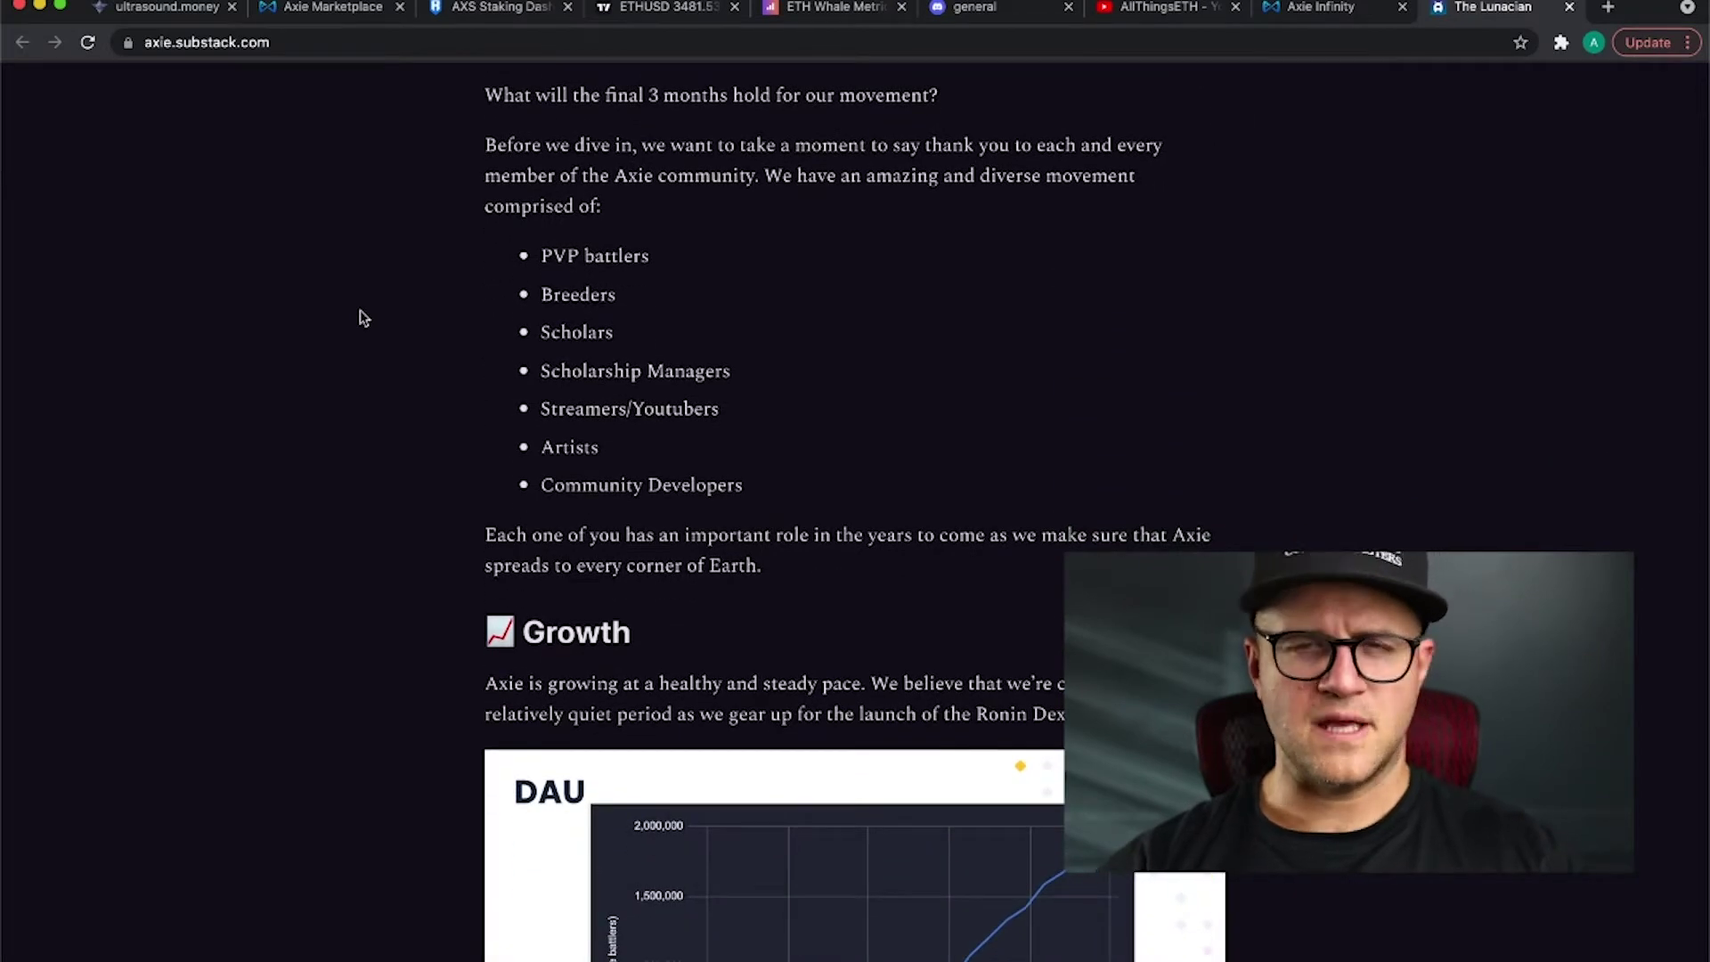
scroll(364, 318, "down", 3)
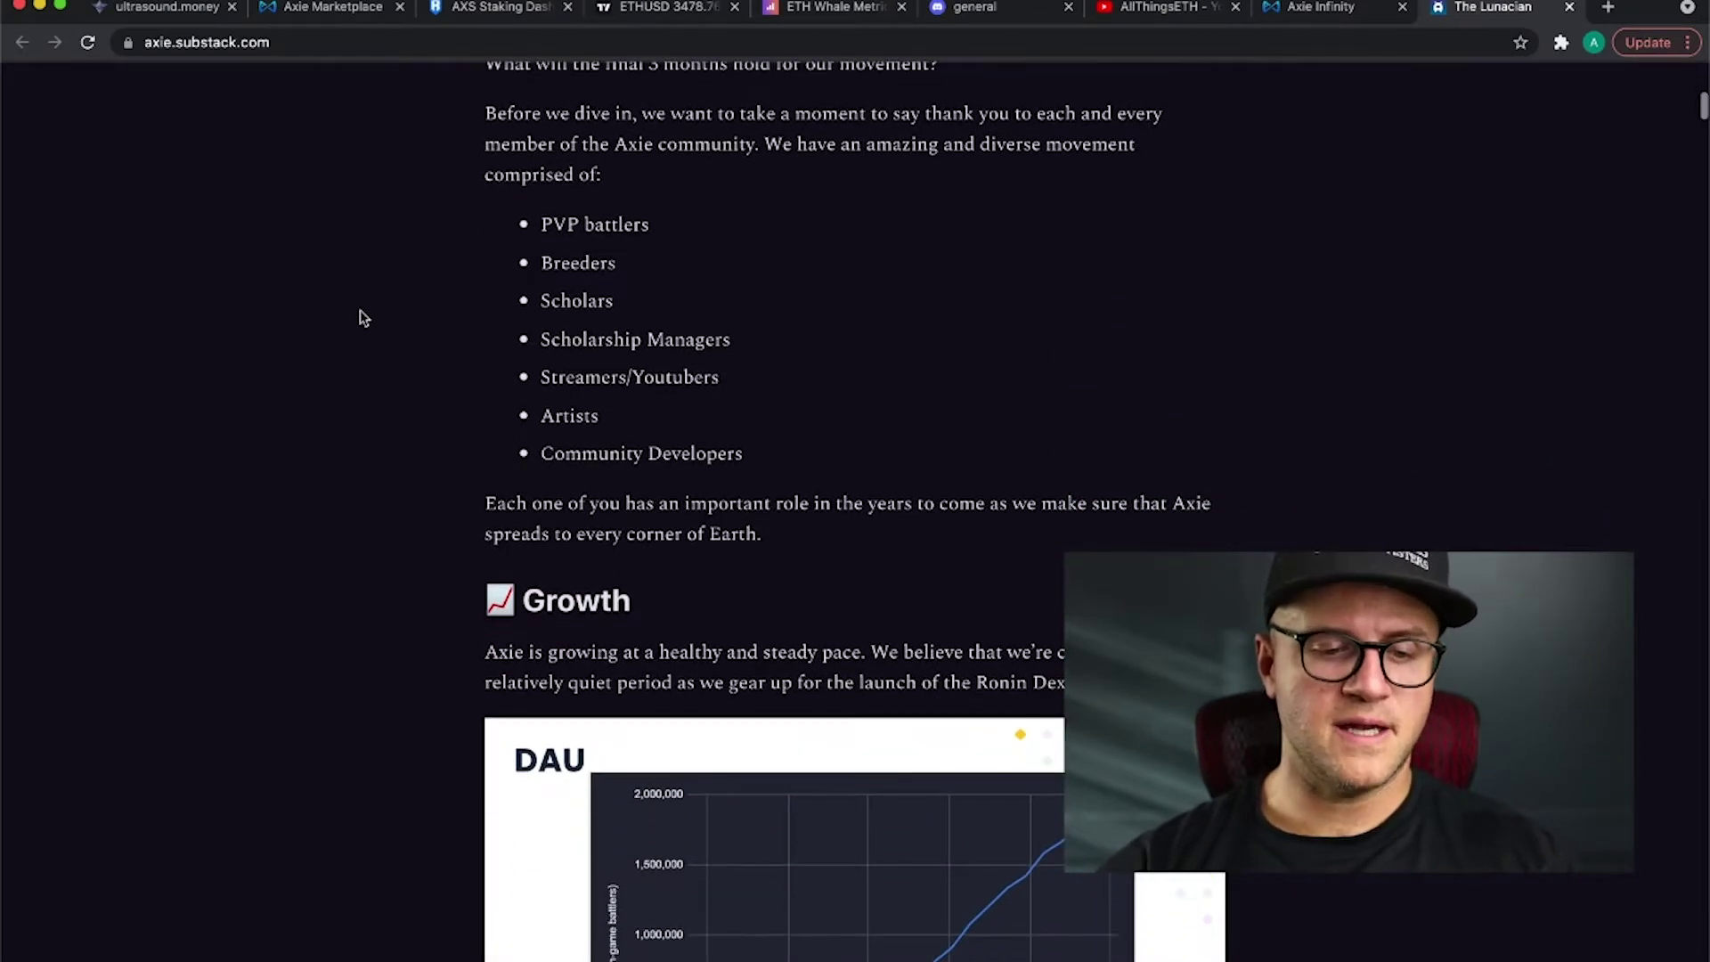
Step: Examine the daily active users chart and the Protocol Revenue chart in the article's Growth section
scroll(364, 318, "down", 9)
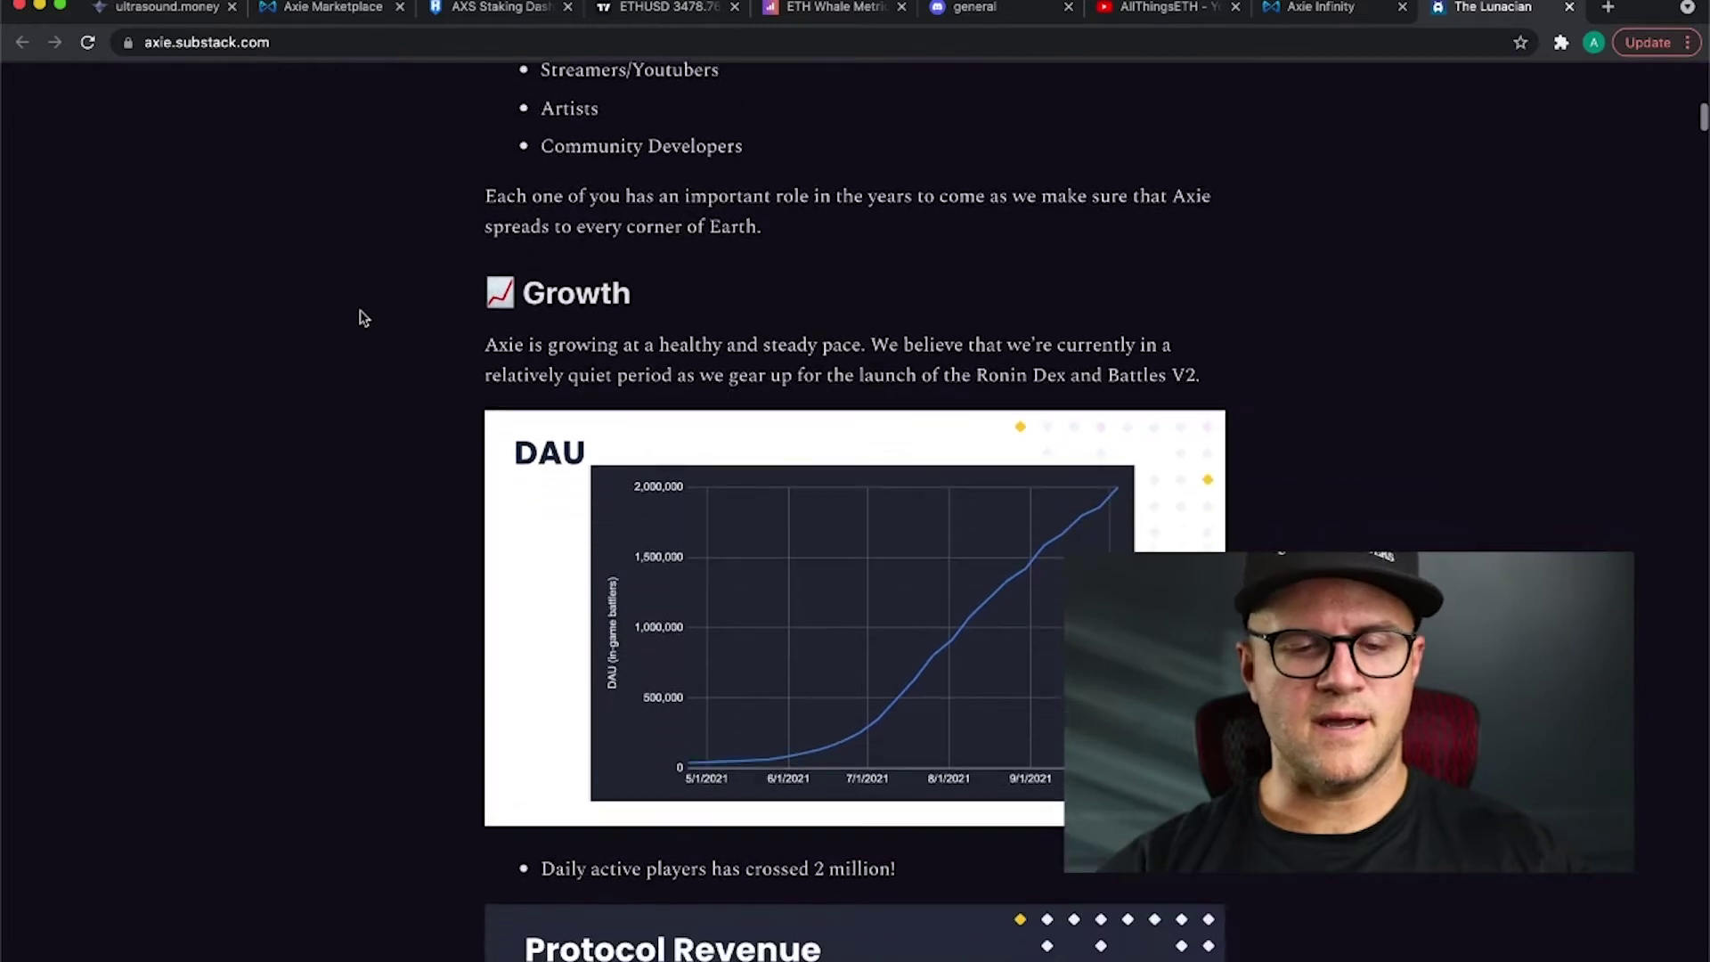
scroll(363, 318, "down", 3)
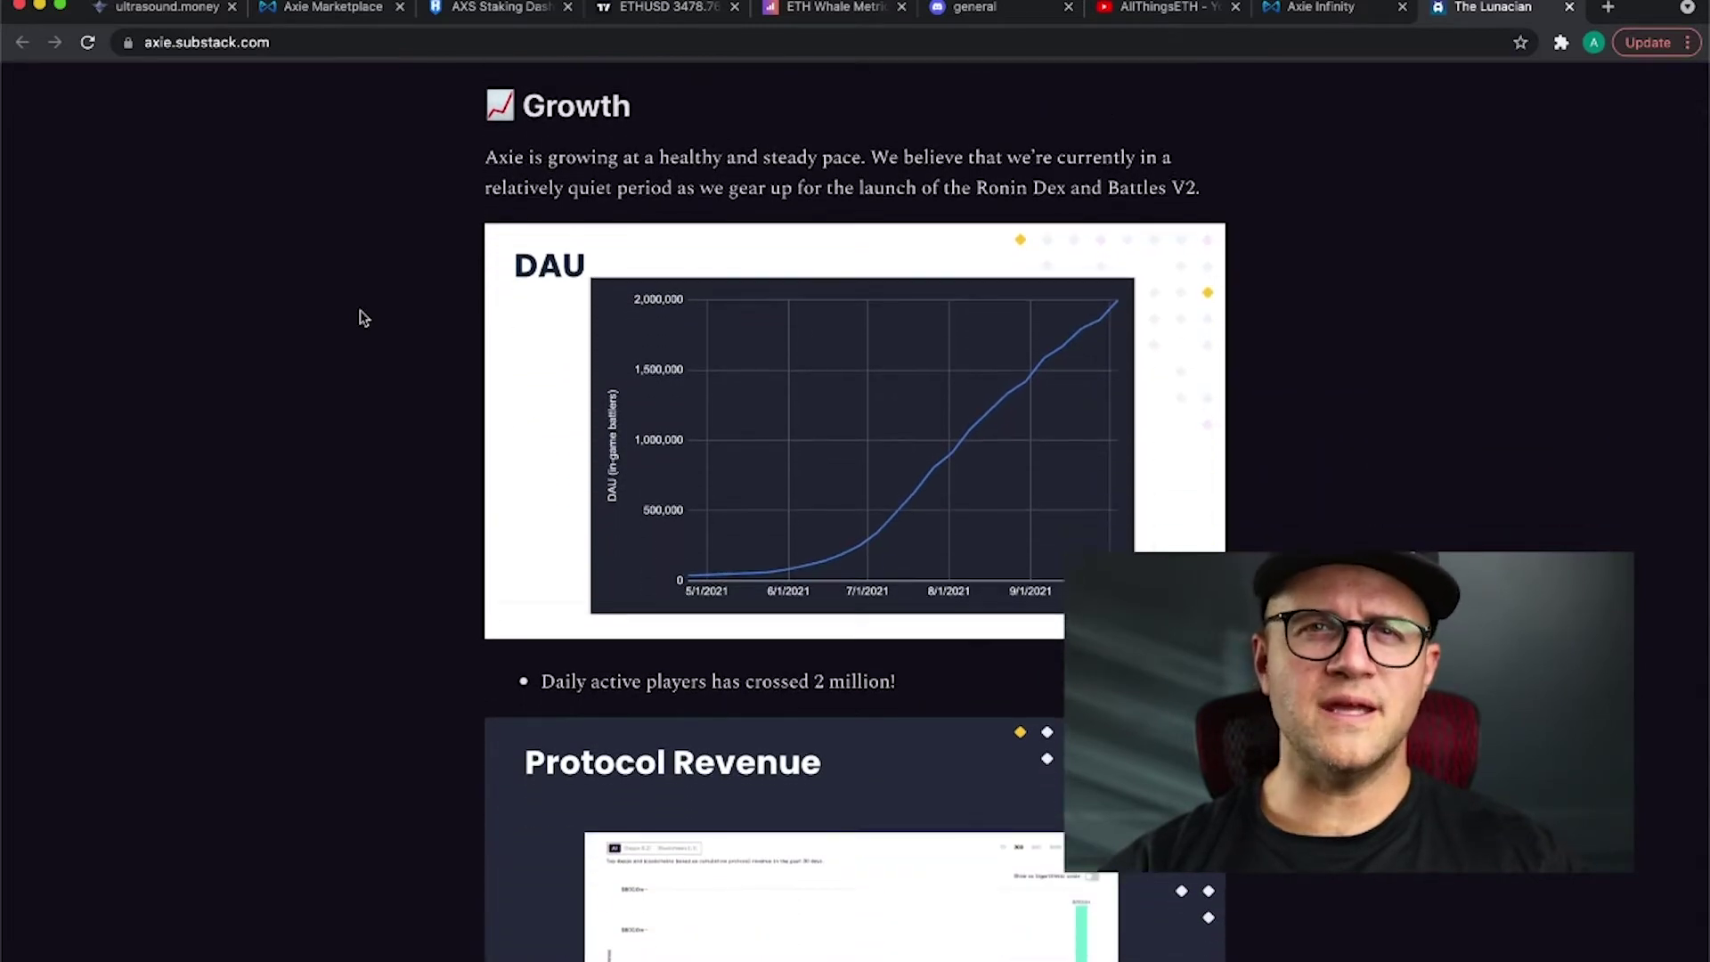
scroll(364, 318, "down", 1)
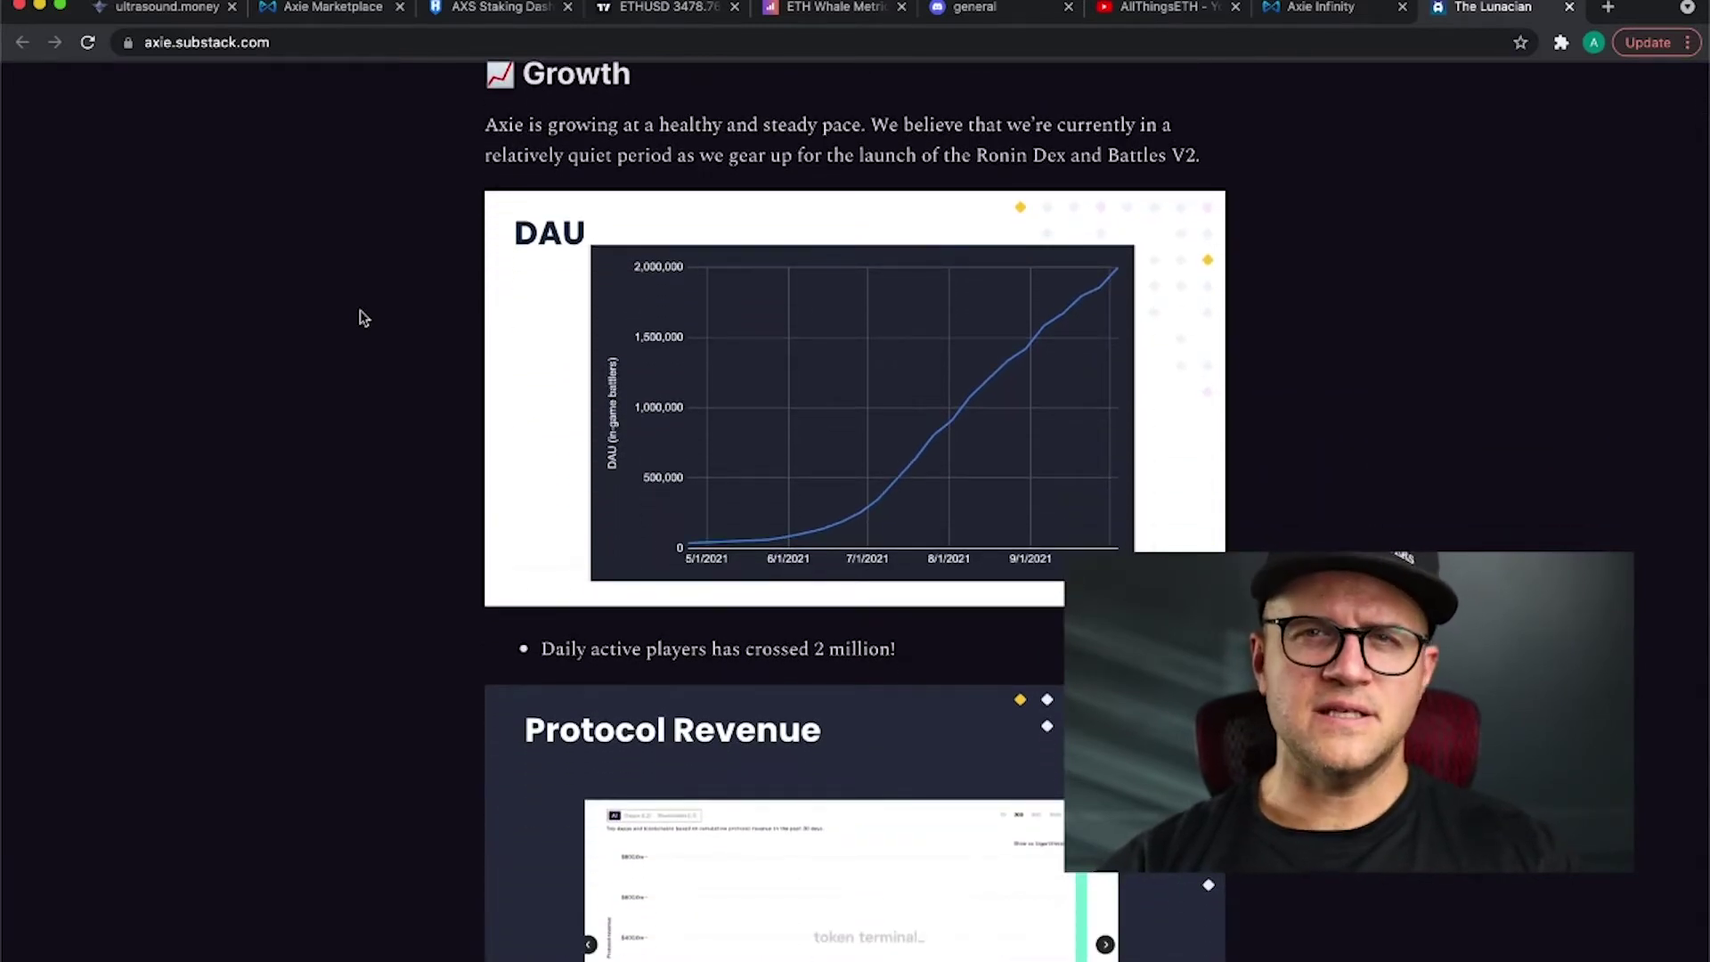
scroll(363, 318, "down", 1)
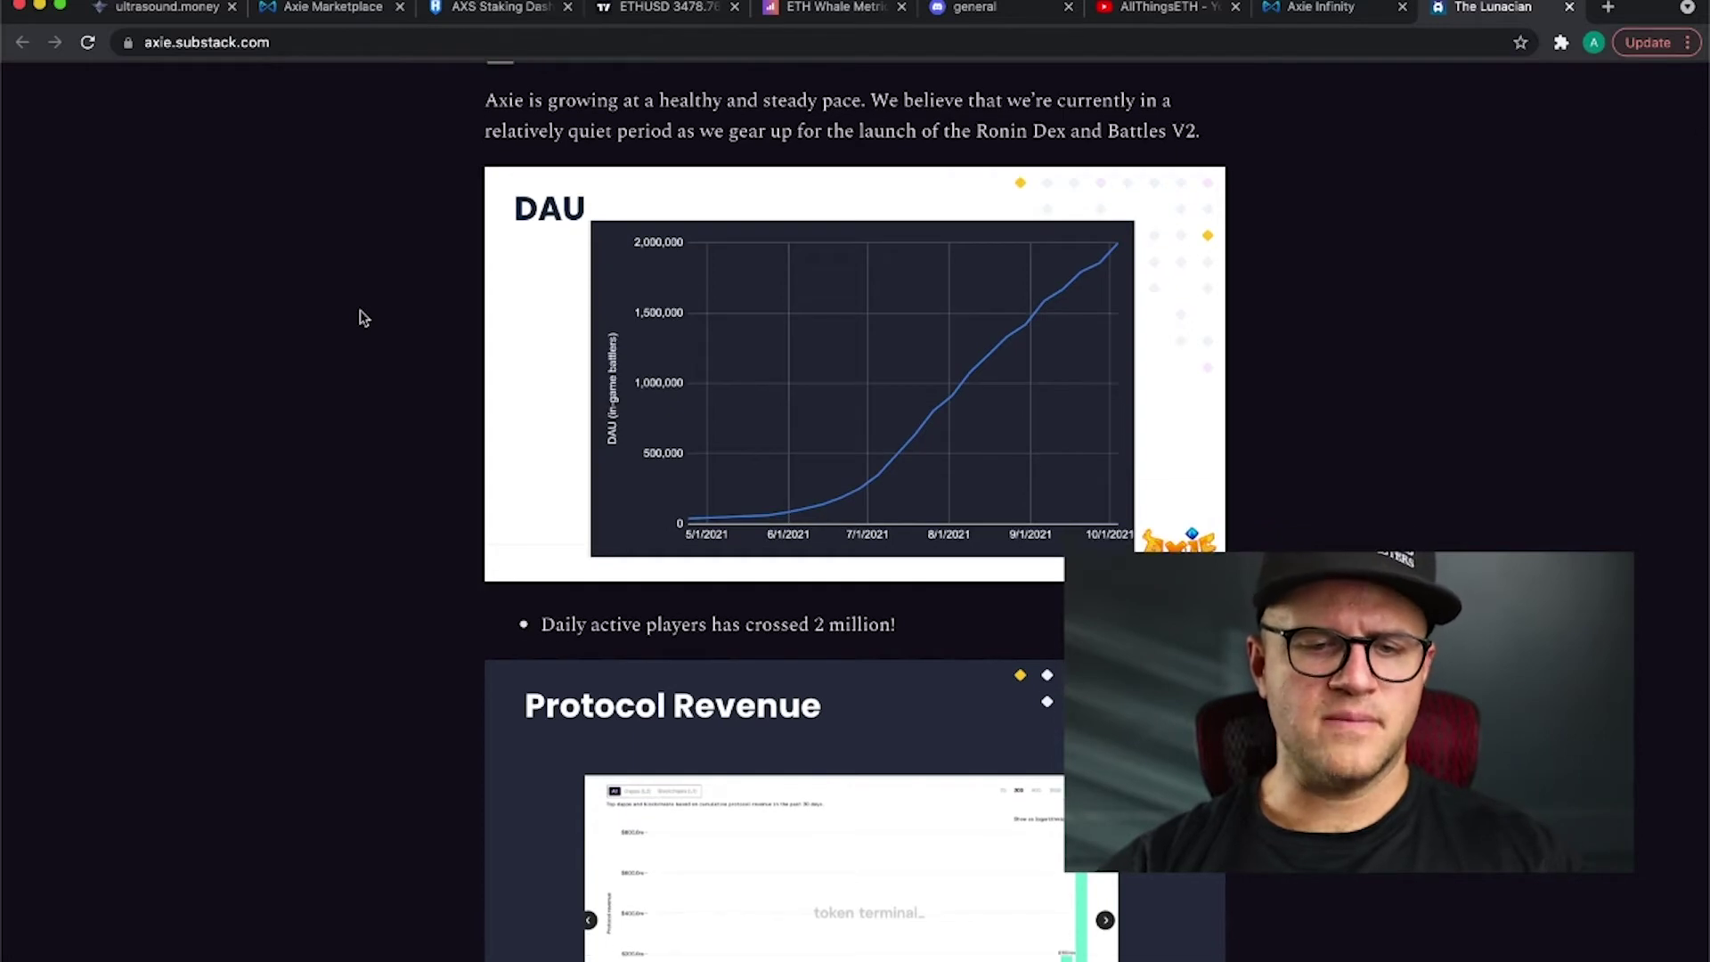
scroll(363, 318, "down", 1)
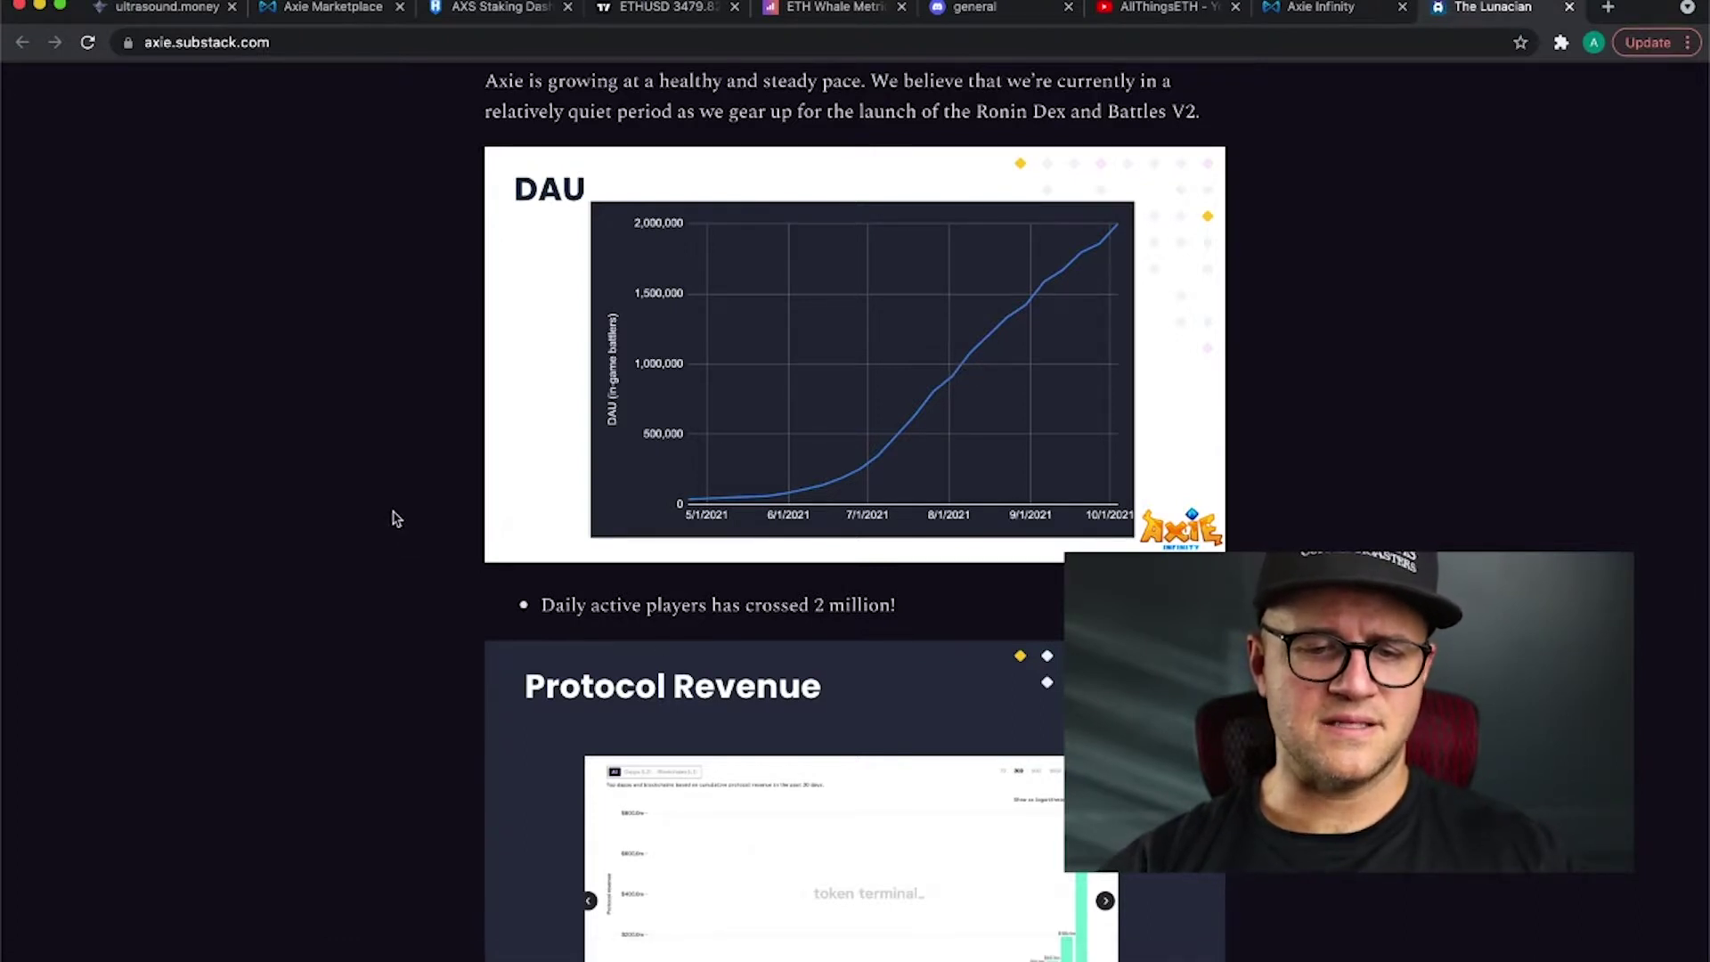
scroll(396, 519, "down", 5)
scroll(396, 519, "down", 1)
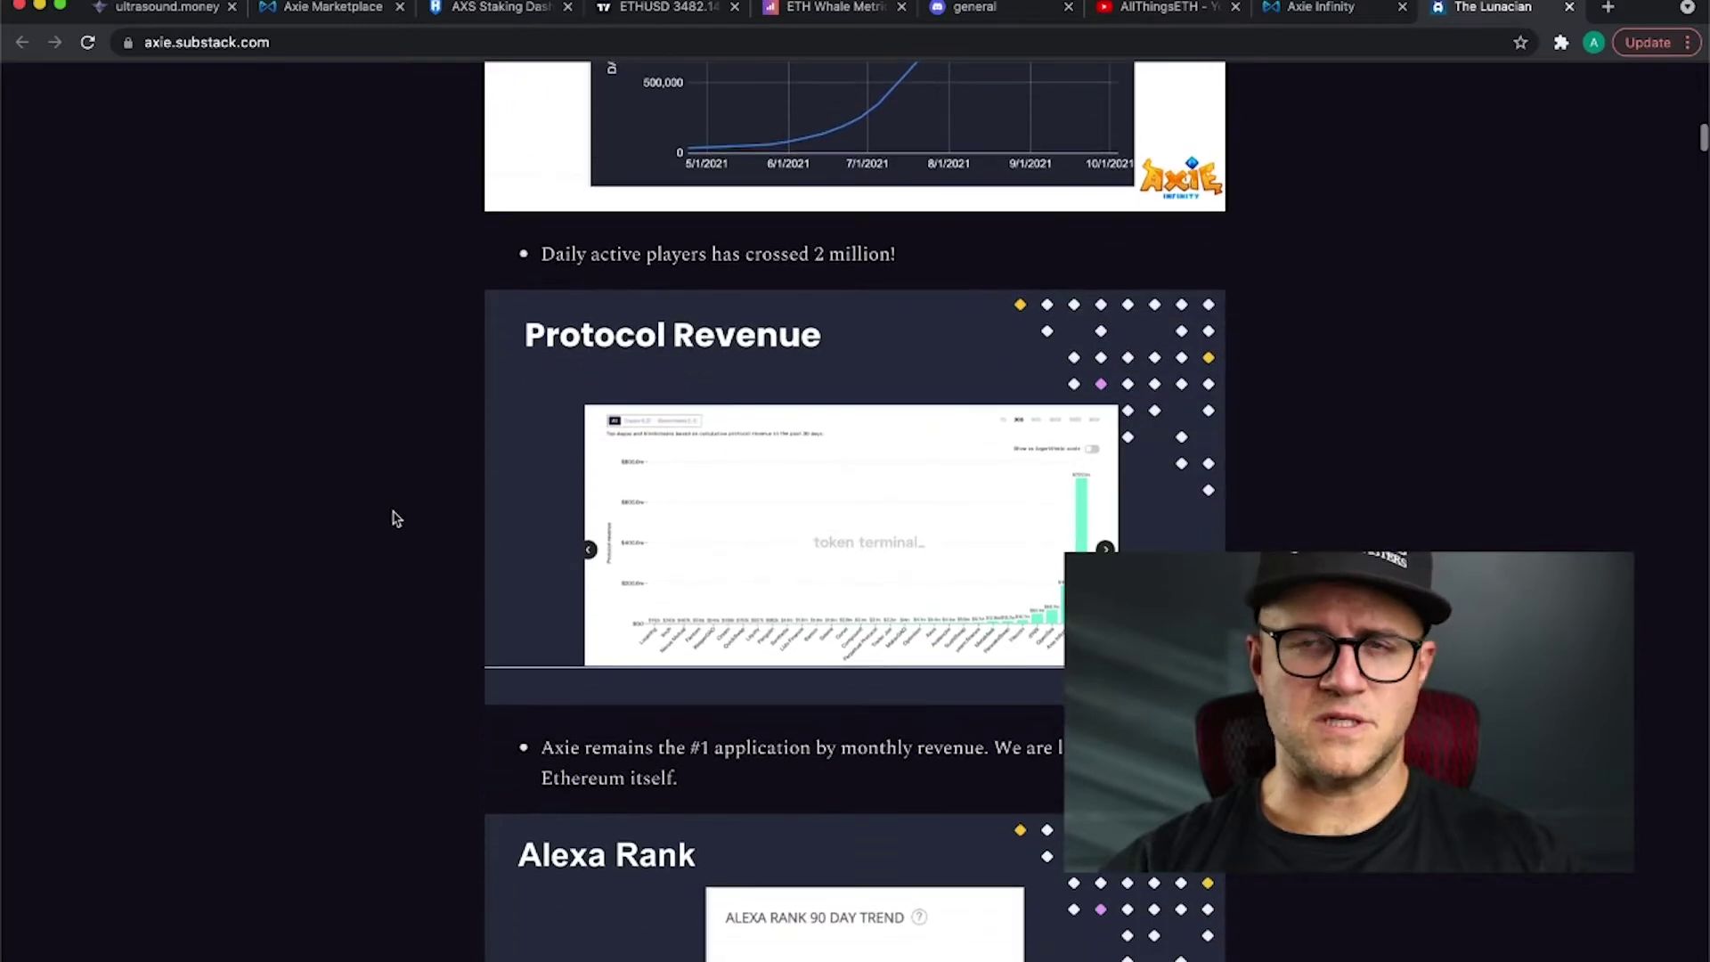
scroll(396, 518, "down", 3)
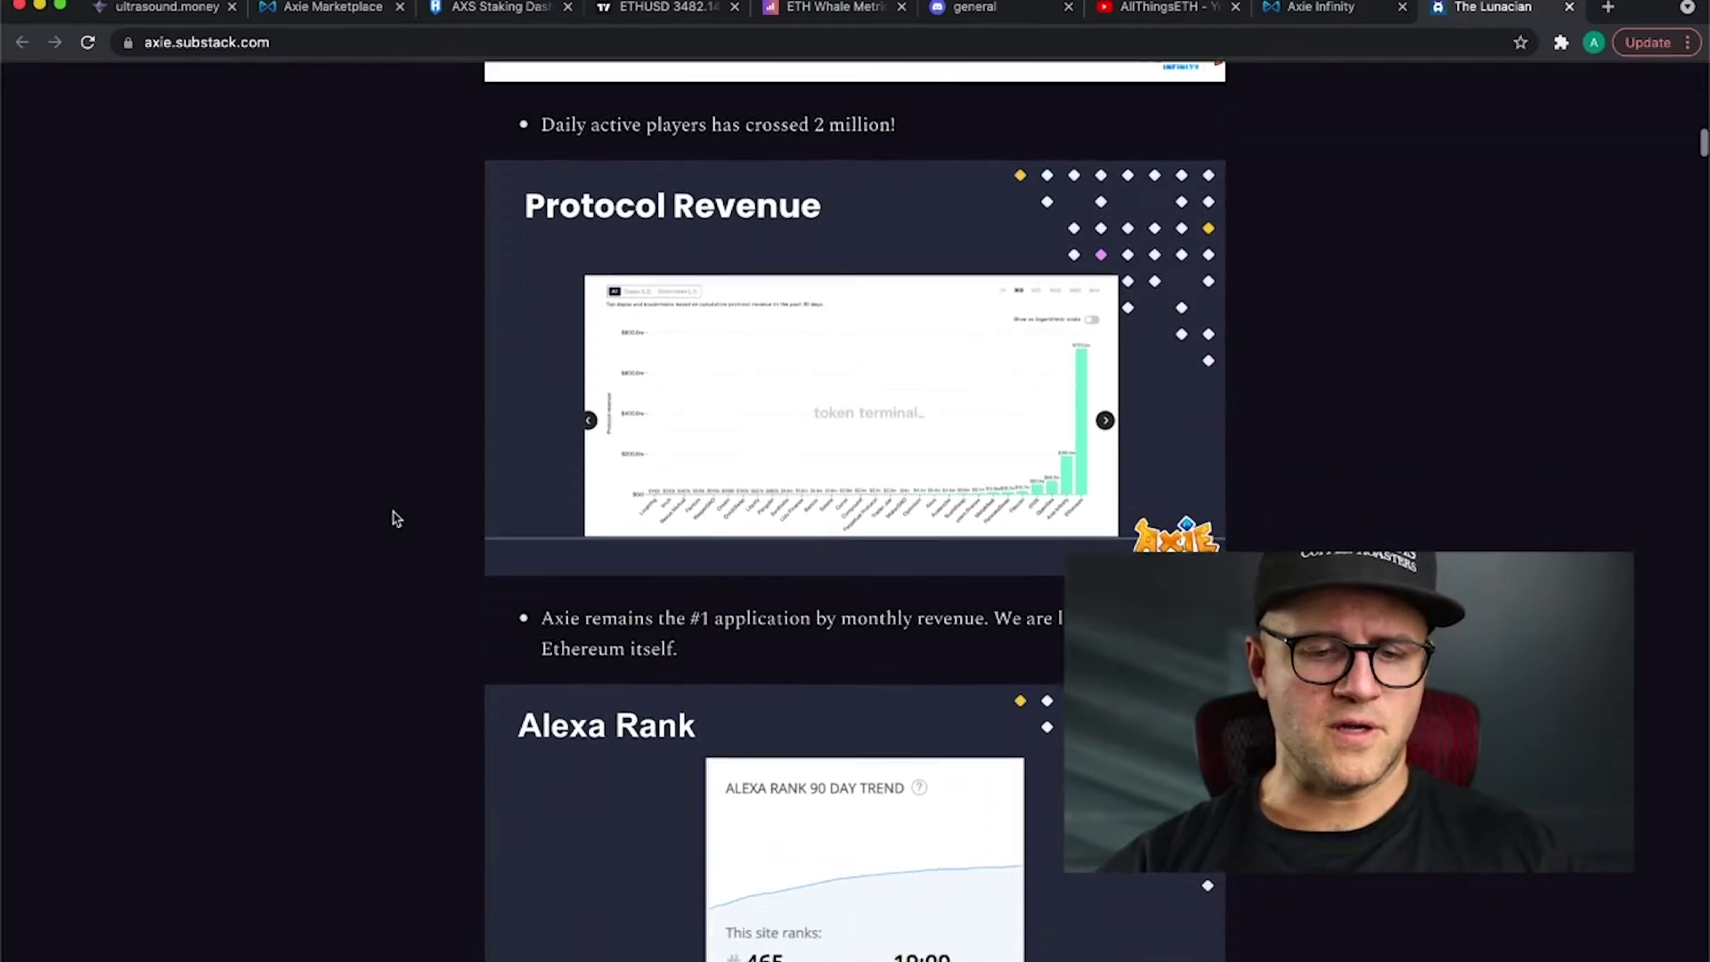
scroll(396, 518, "down", 1)
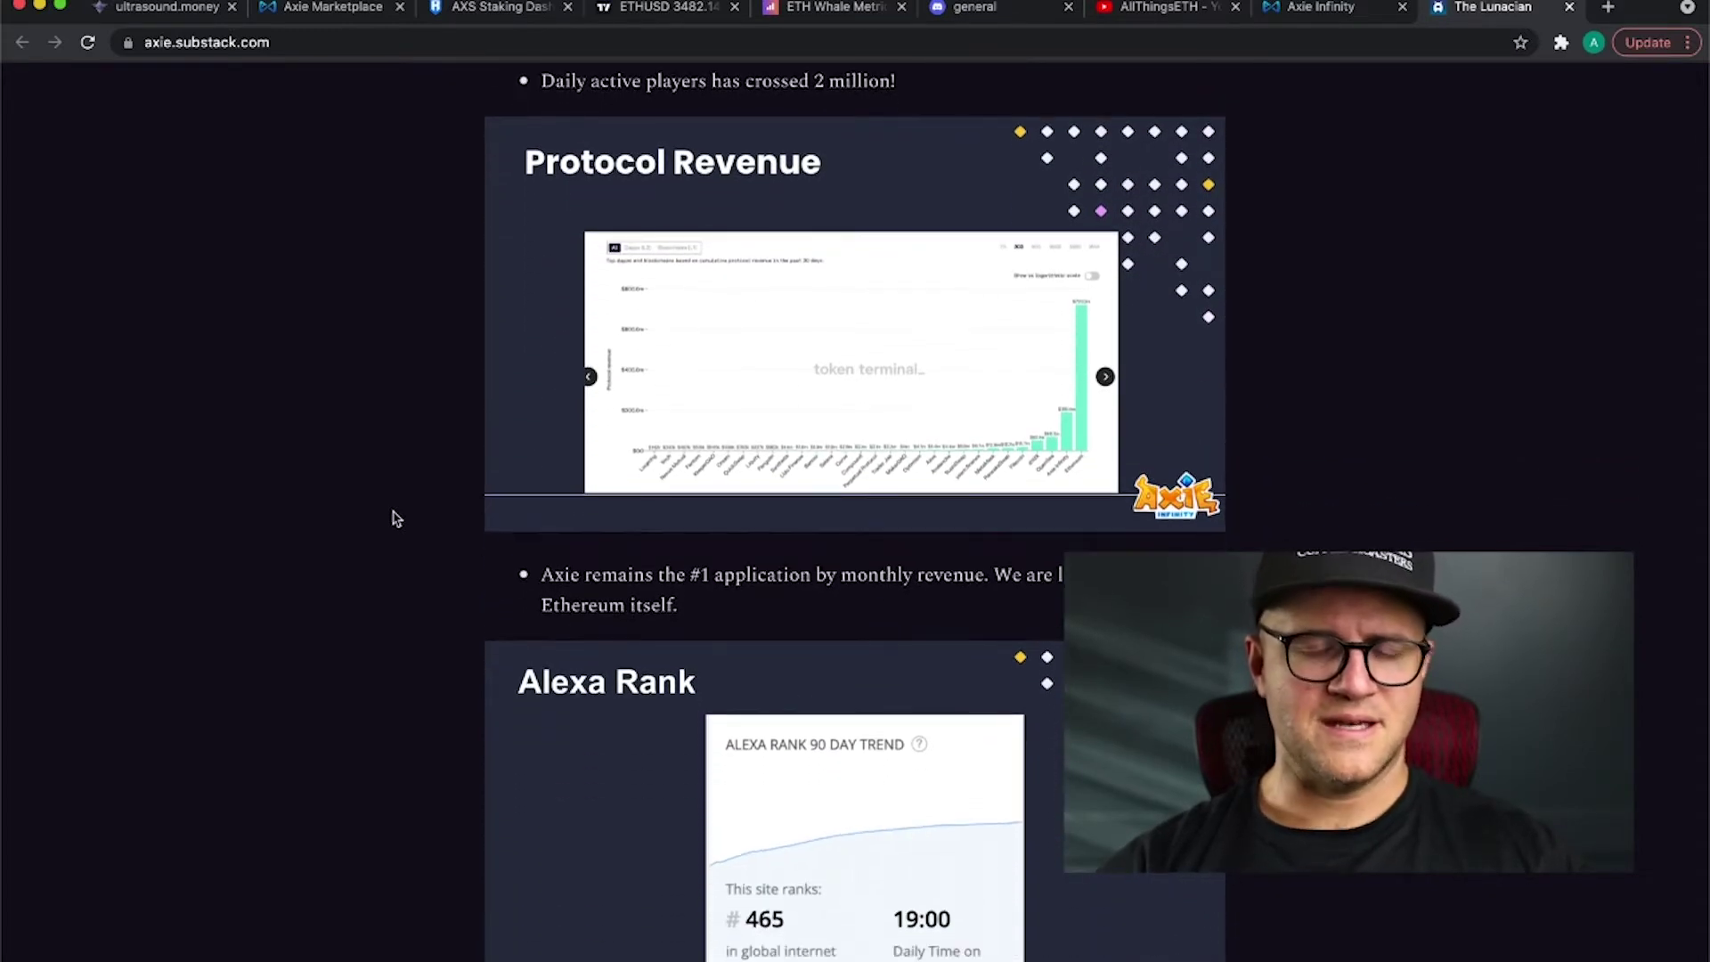
scroll(397, 519, "down", 1)
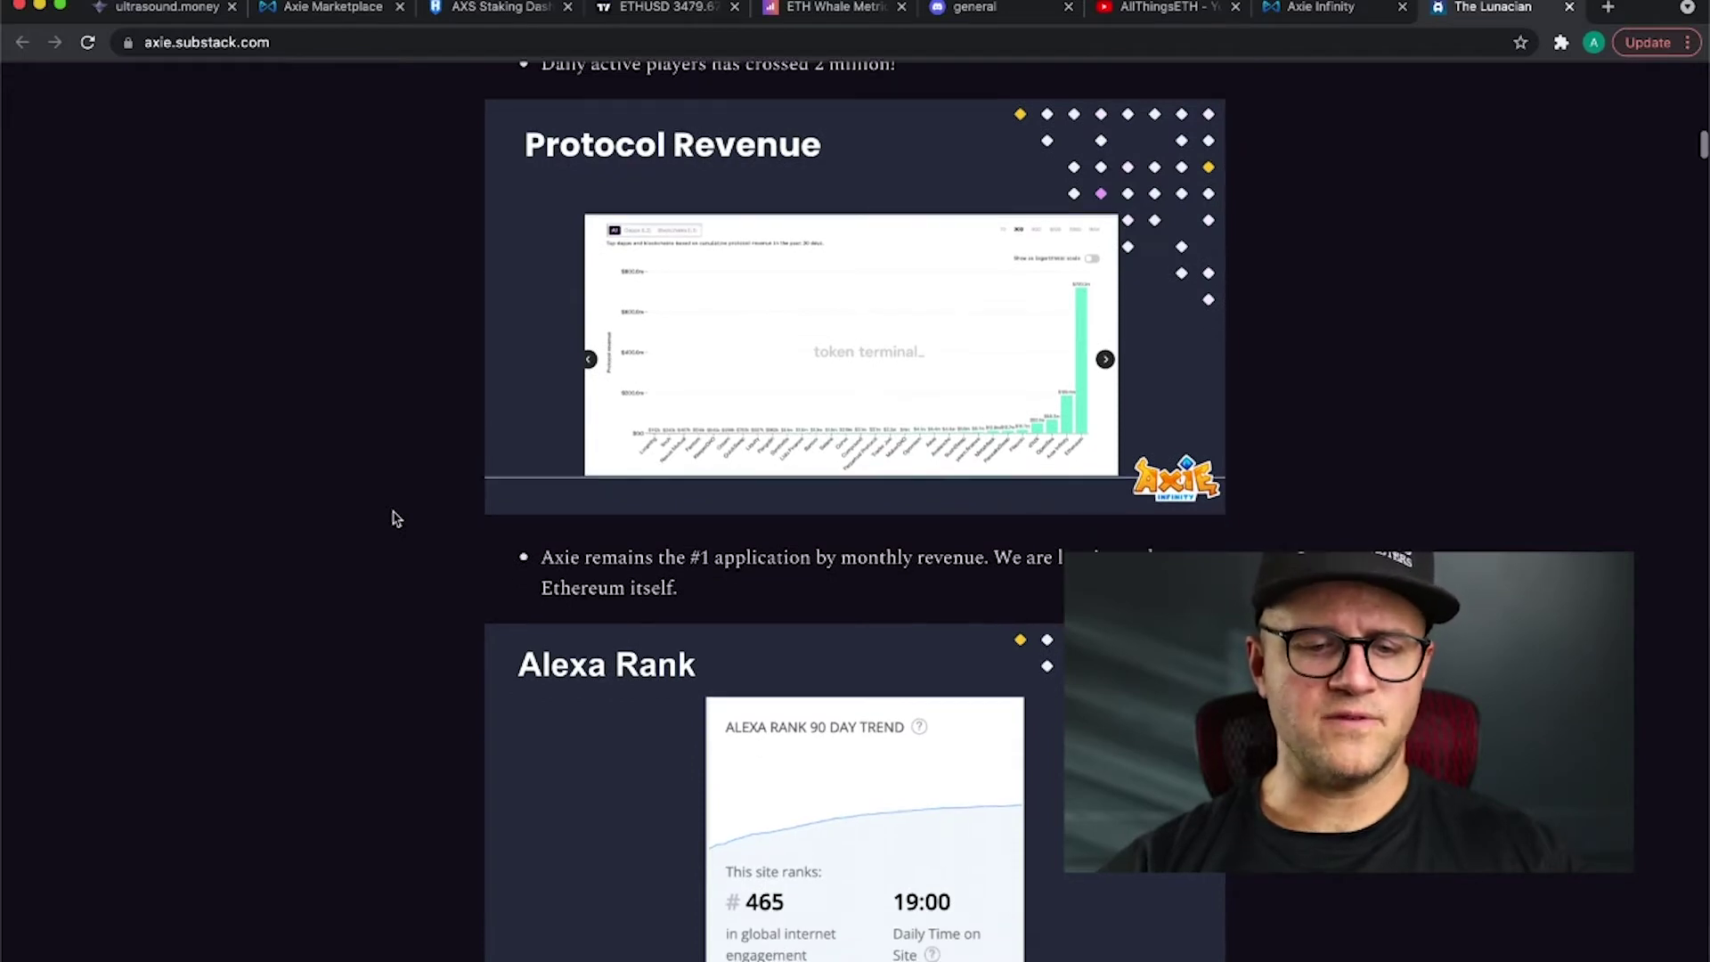
scroll(396, 519, "down", 1)
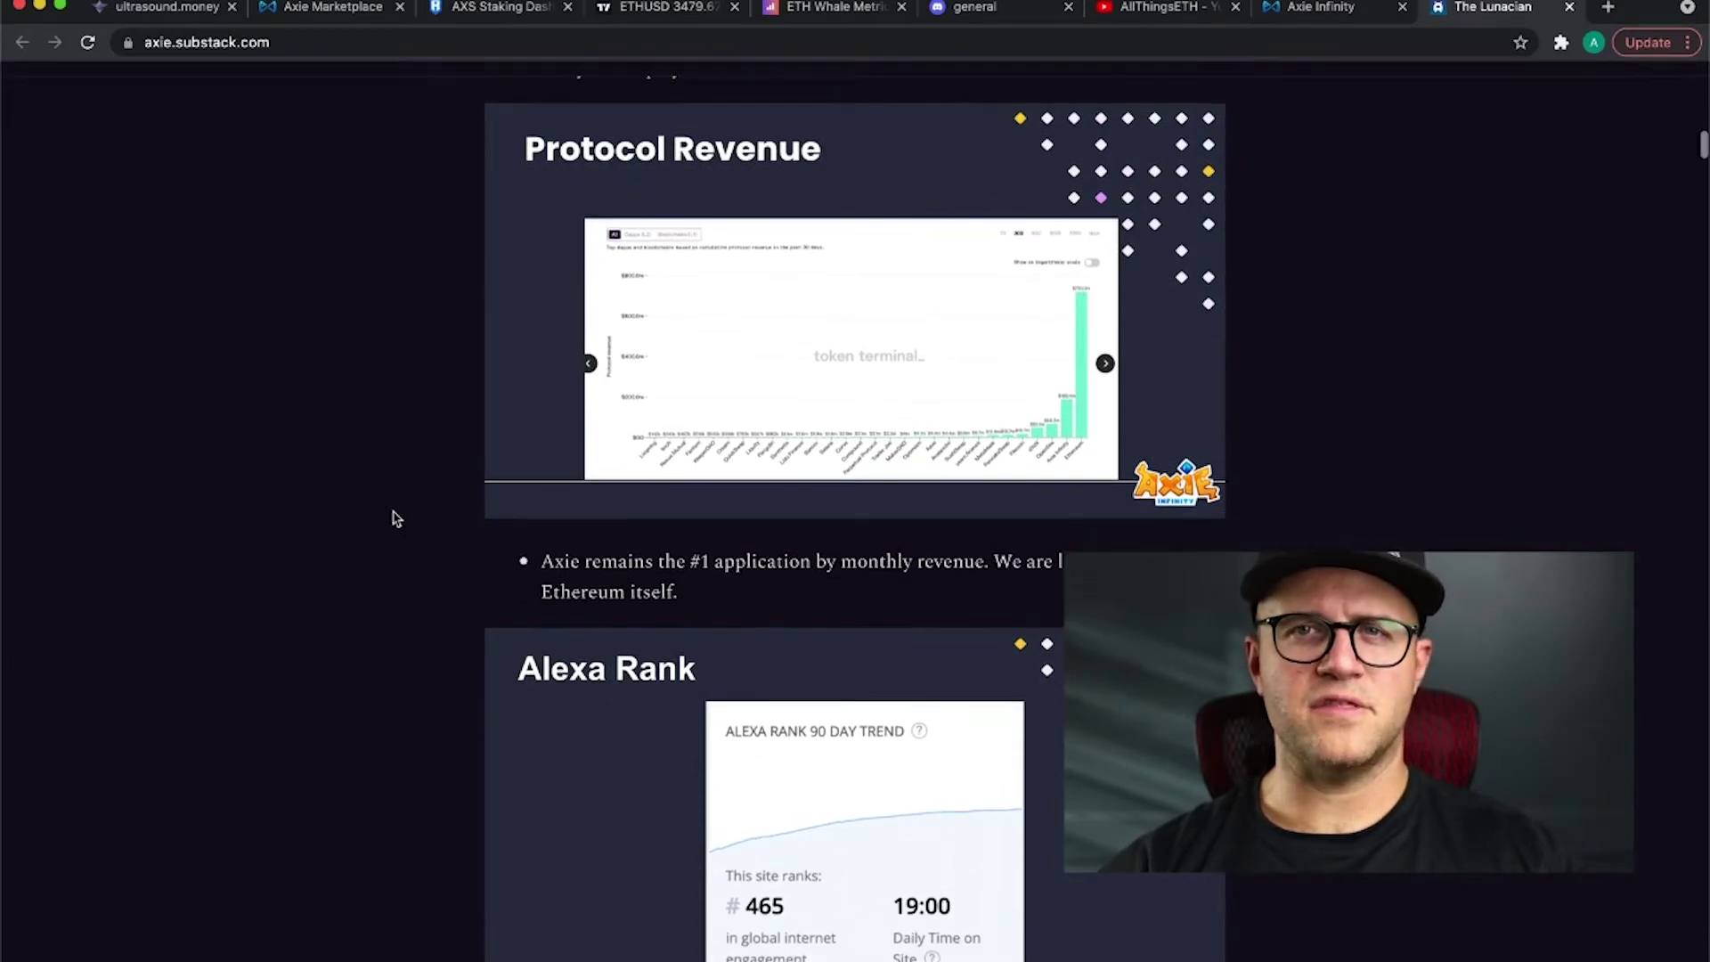
scroll(396, 519, "down", 1)
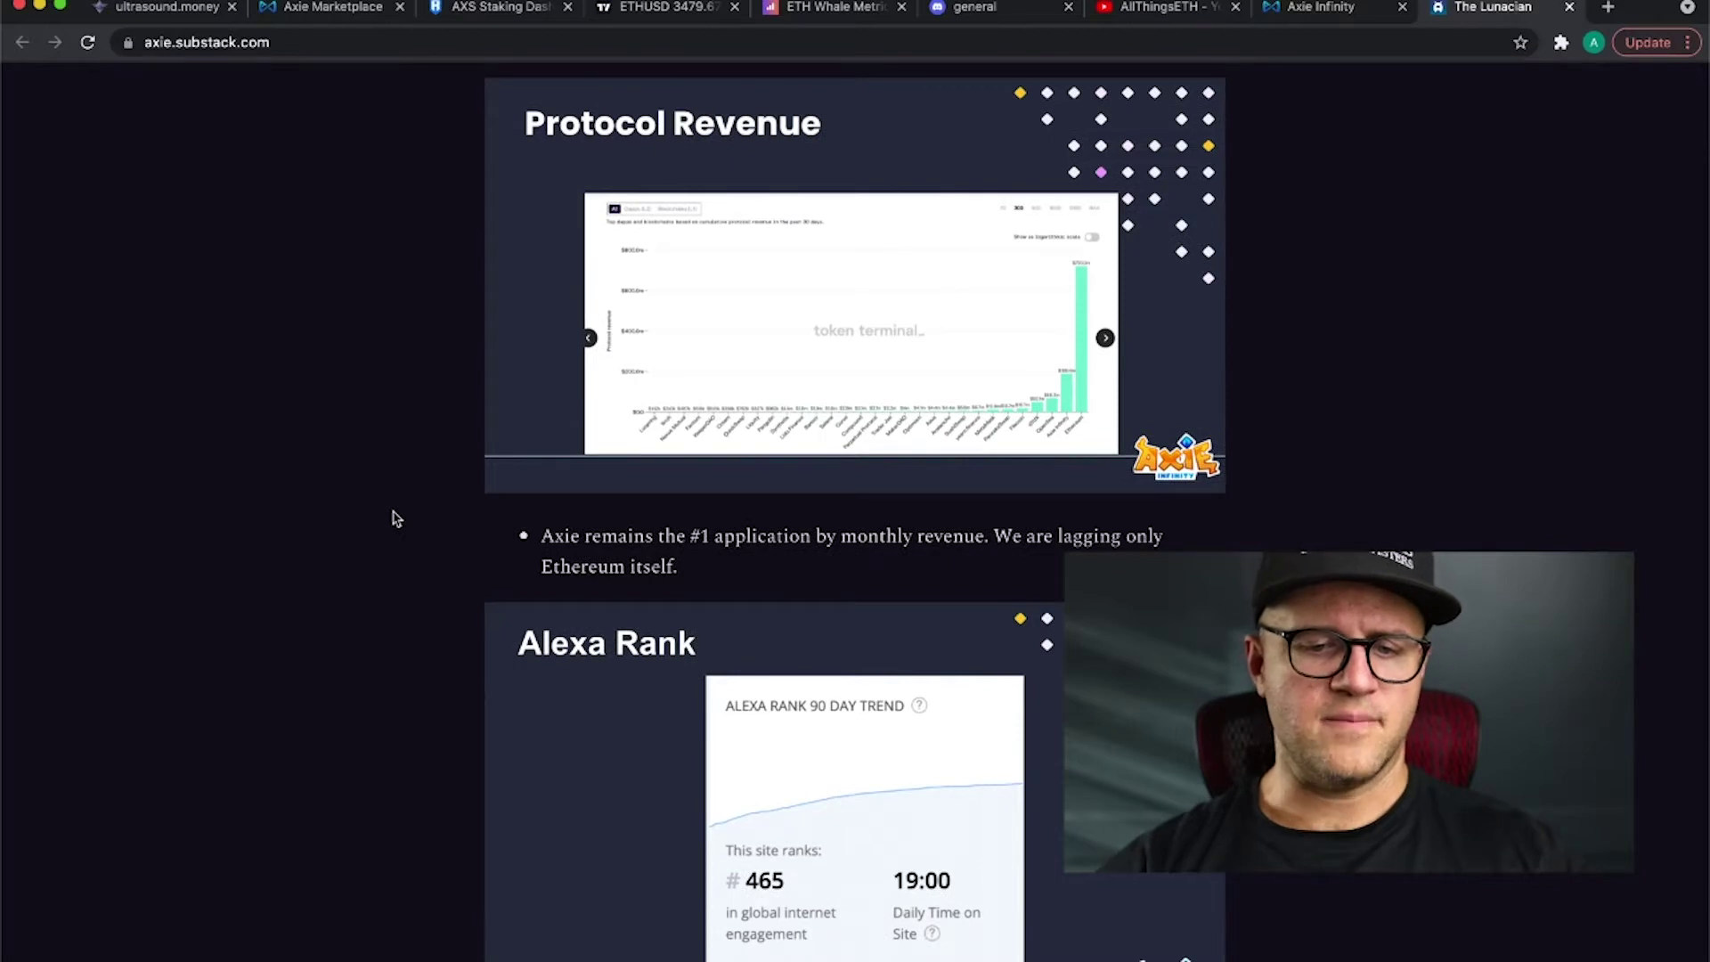
Step: Review the Alexa Rank graphic and the 30 Day NFT Volume table with its commentary in the Growth section
scroll(397, 519, "down", 4)
scroll(397, 518, "down", 3)
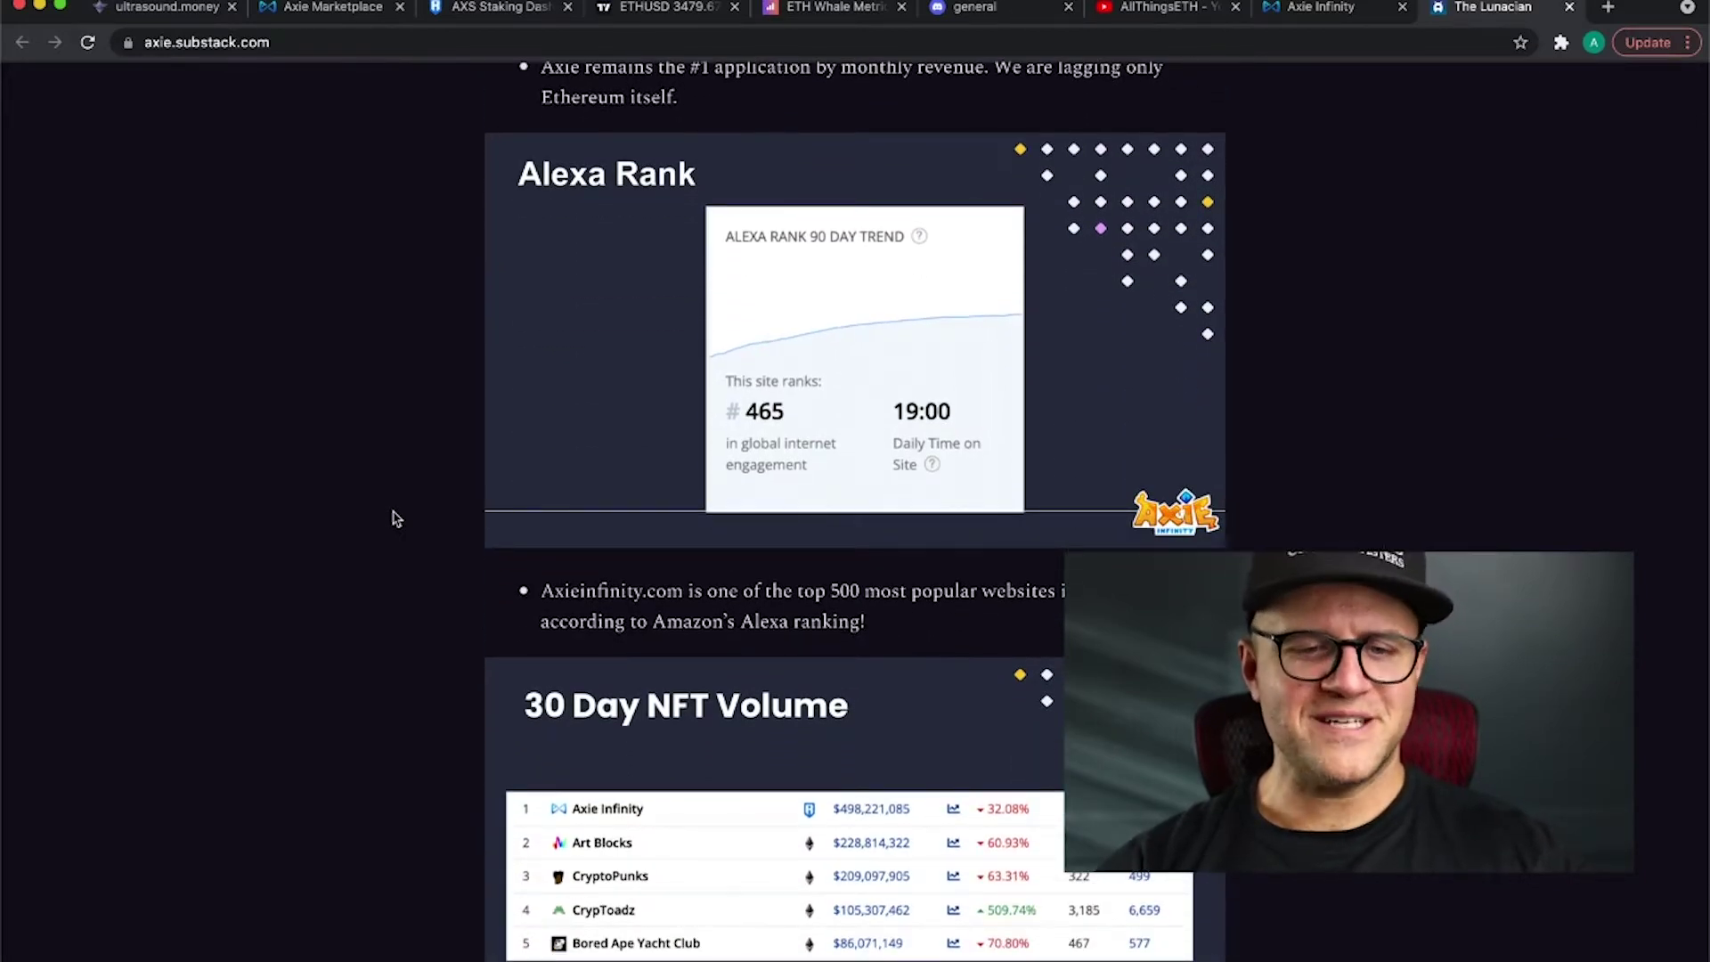
scroll(397, 519, "down", 1)
scroll(397, 518, "up", 1)
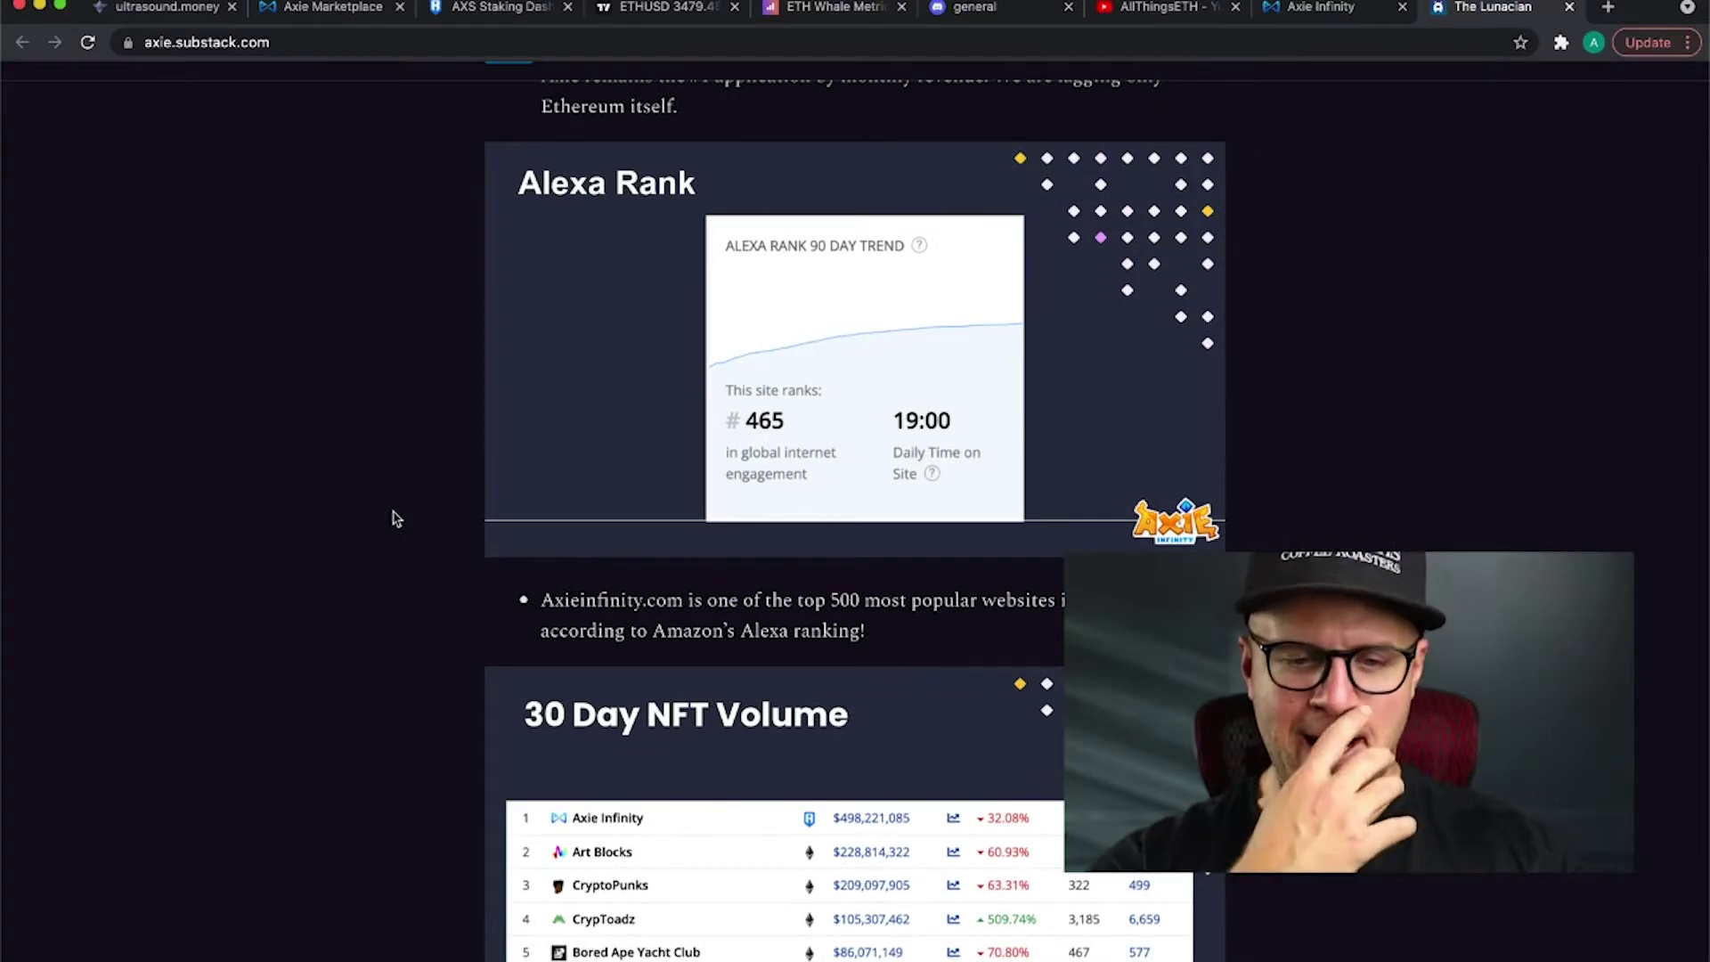
scroll(396, 518, "down", 1)
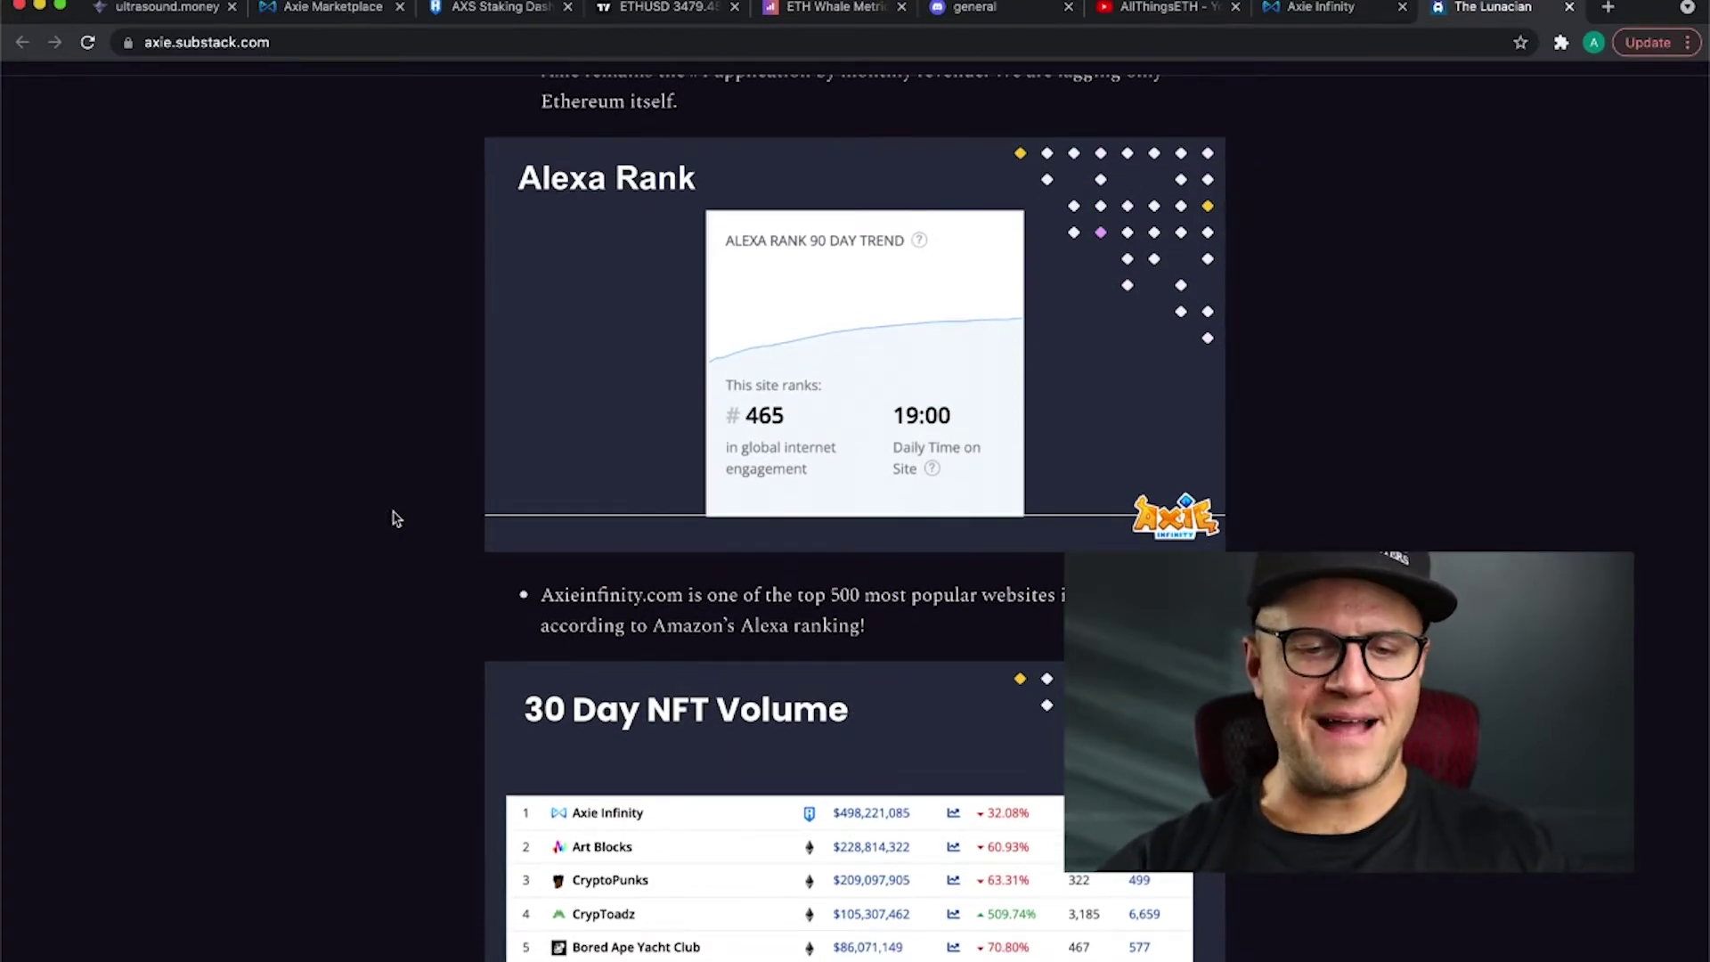
scroll(396, 519, "down", 1)
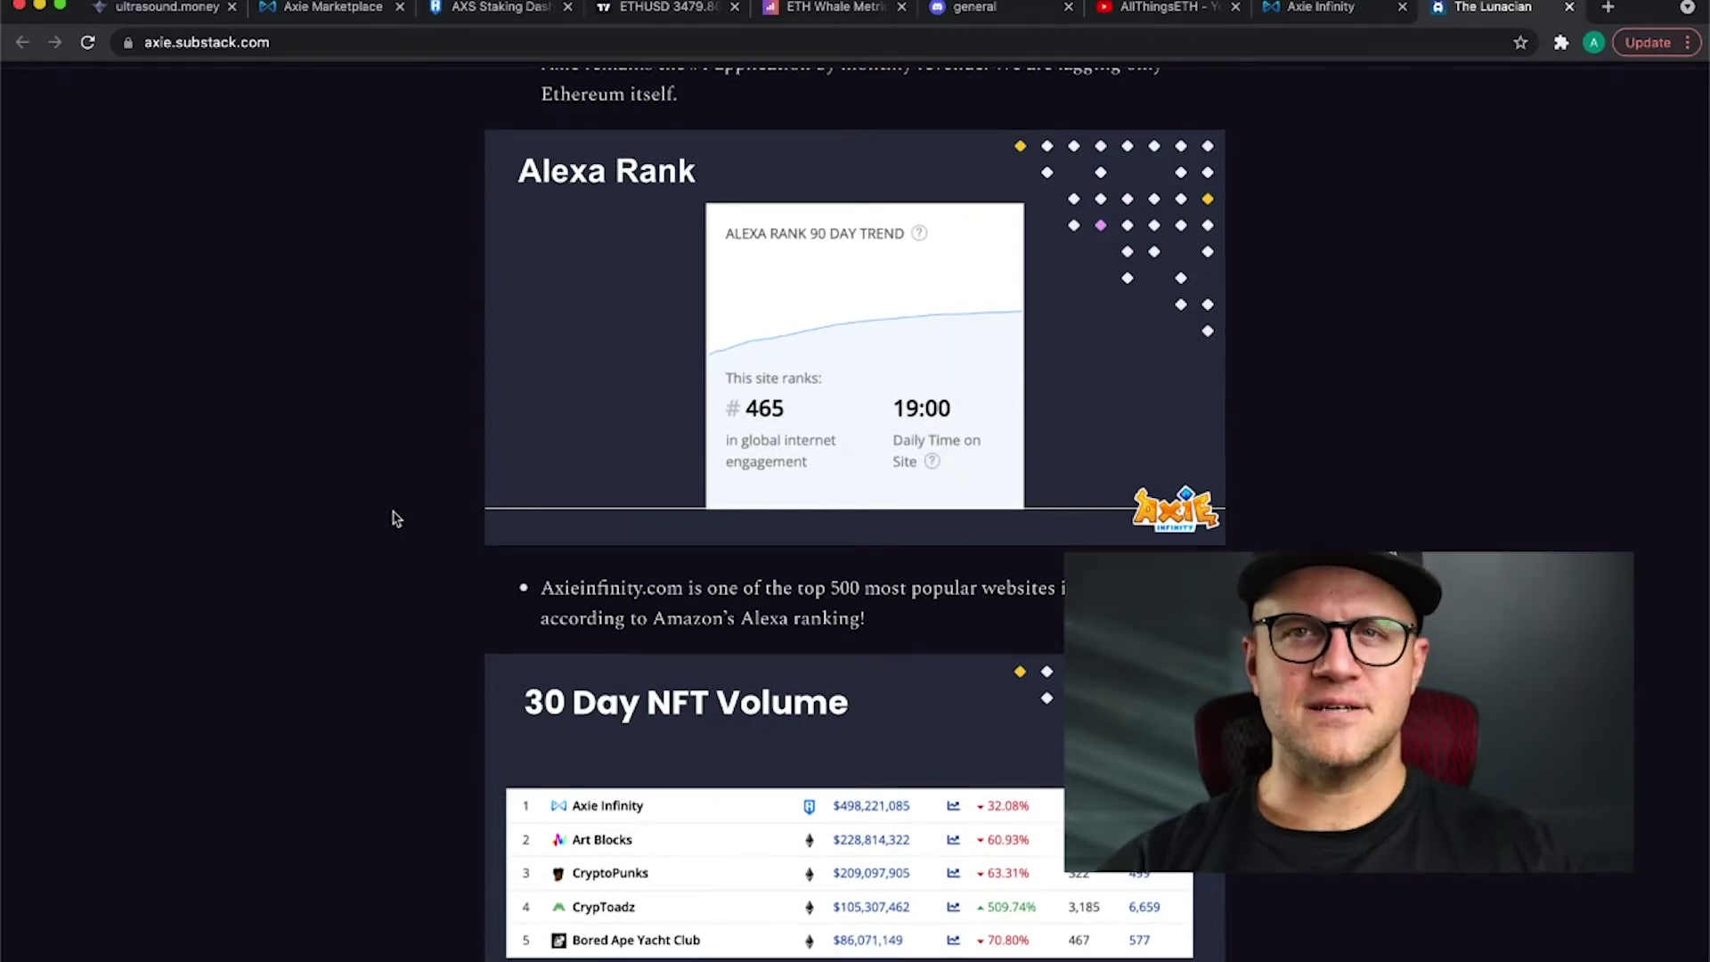
scroll(396, 518, "down", 1)
scroll(396, 518, "down", 2)
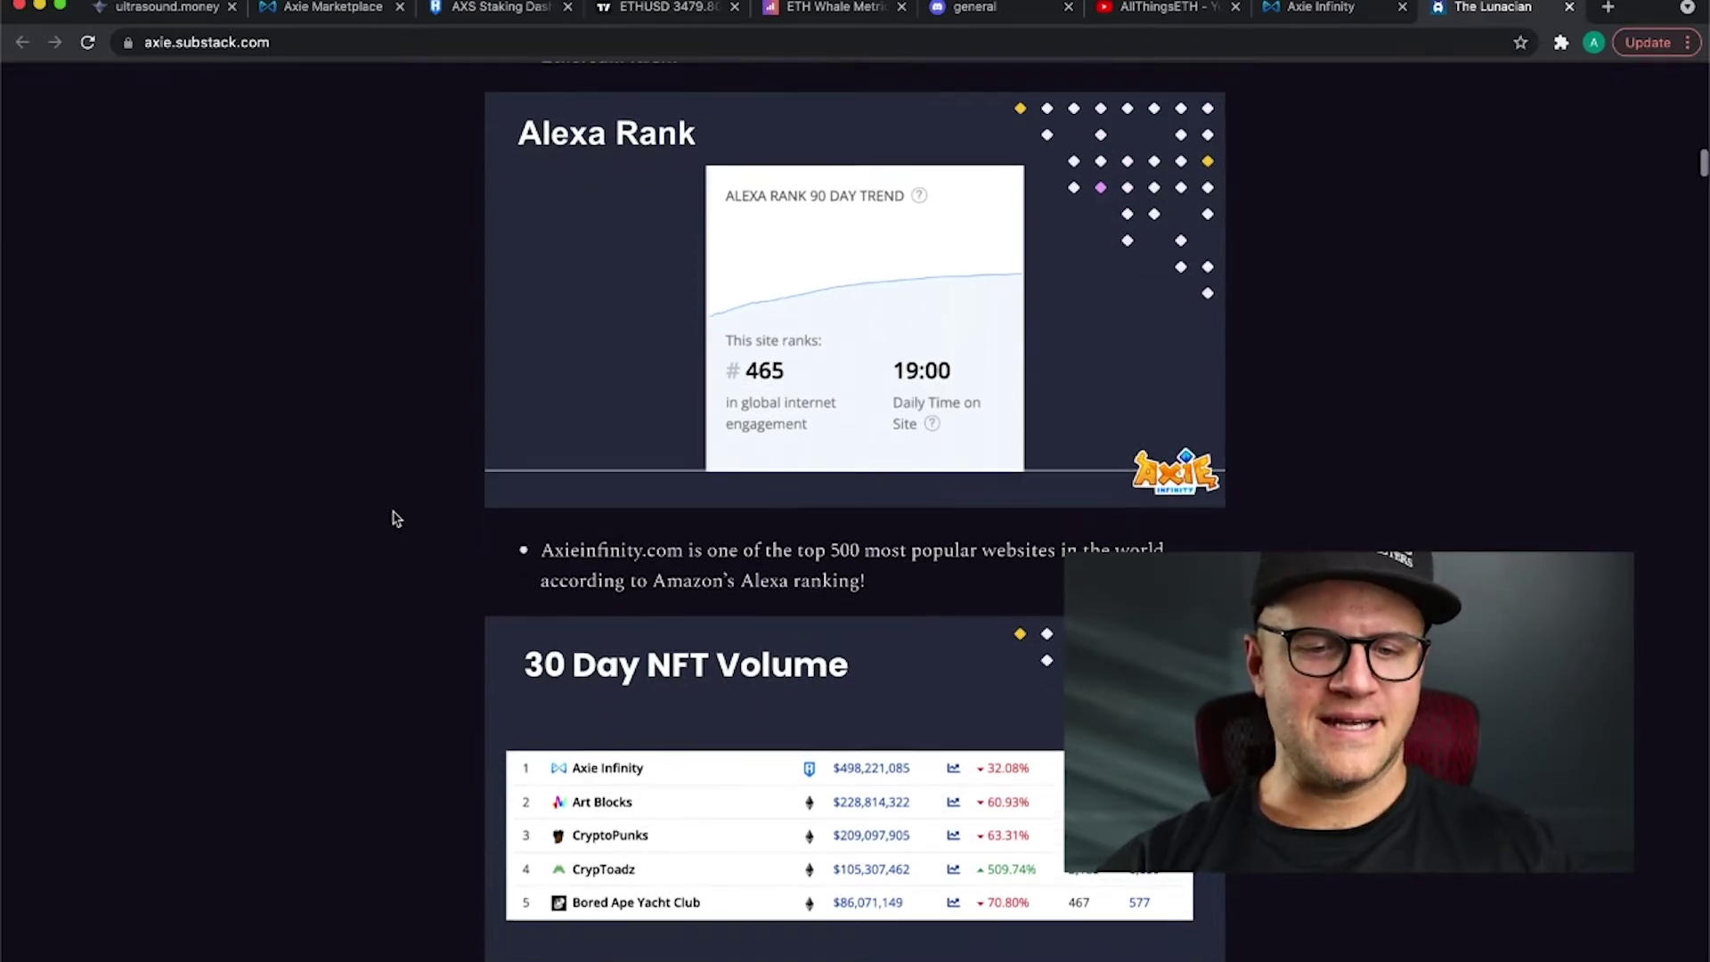
scroll(397, 519, "down", 10)
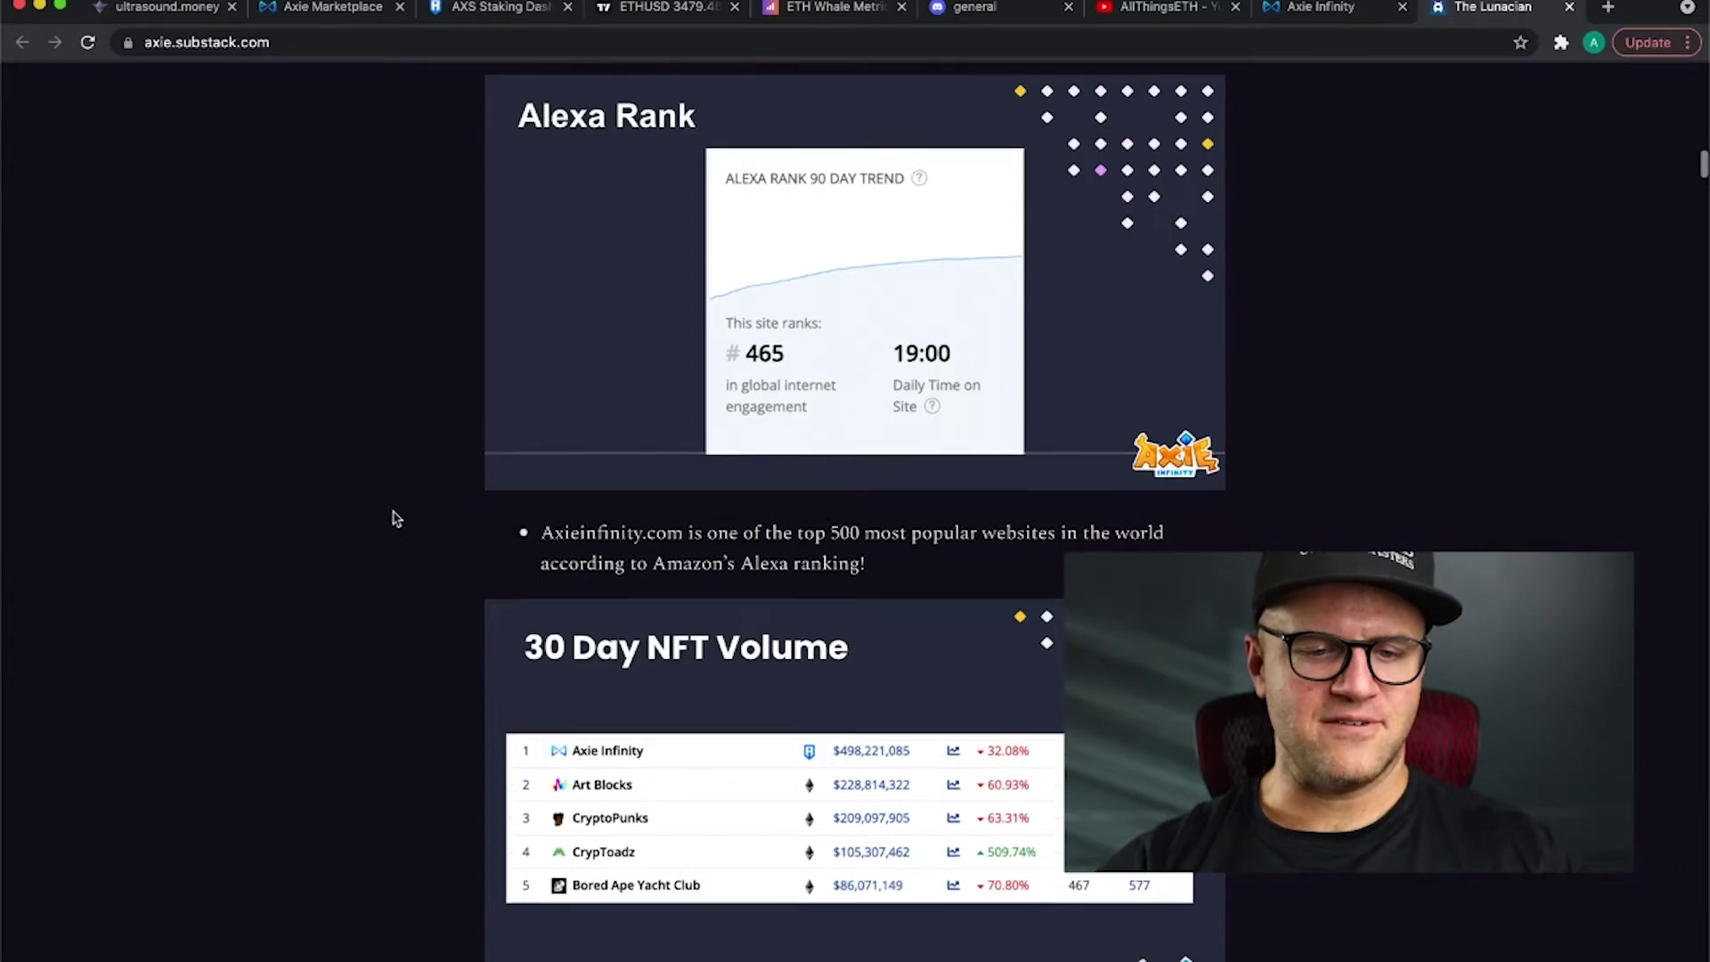
scroll(397, 519, "down", 1)
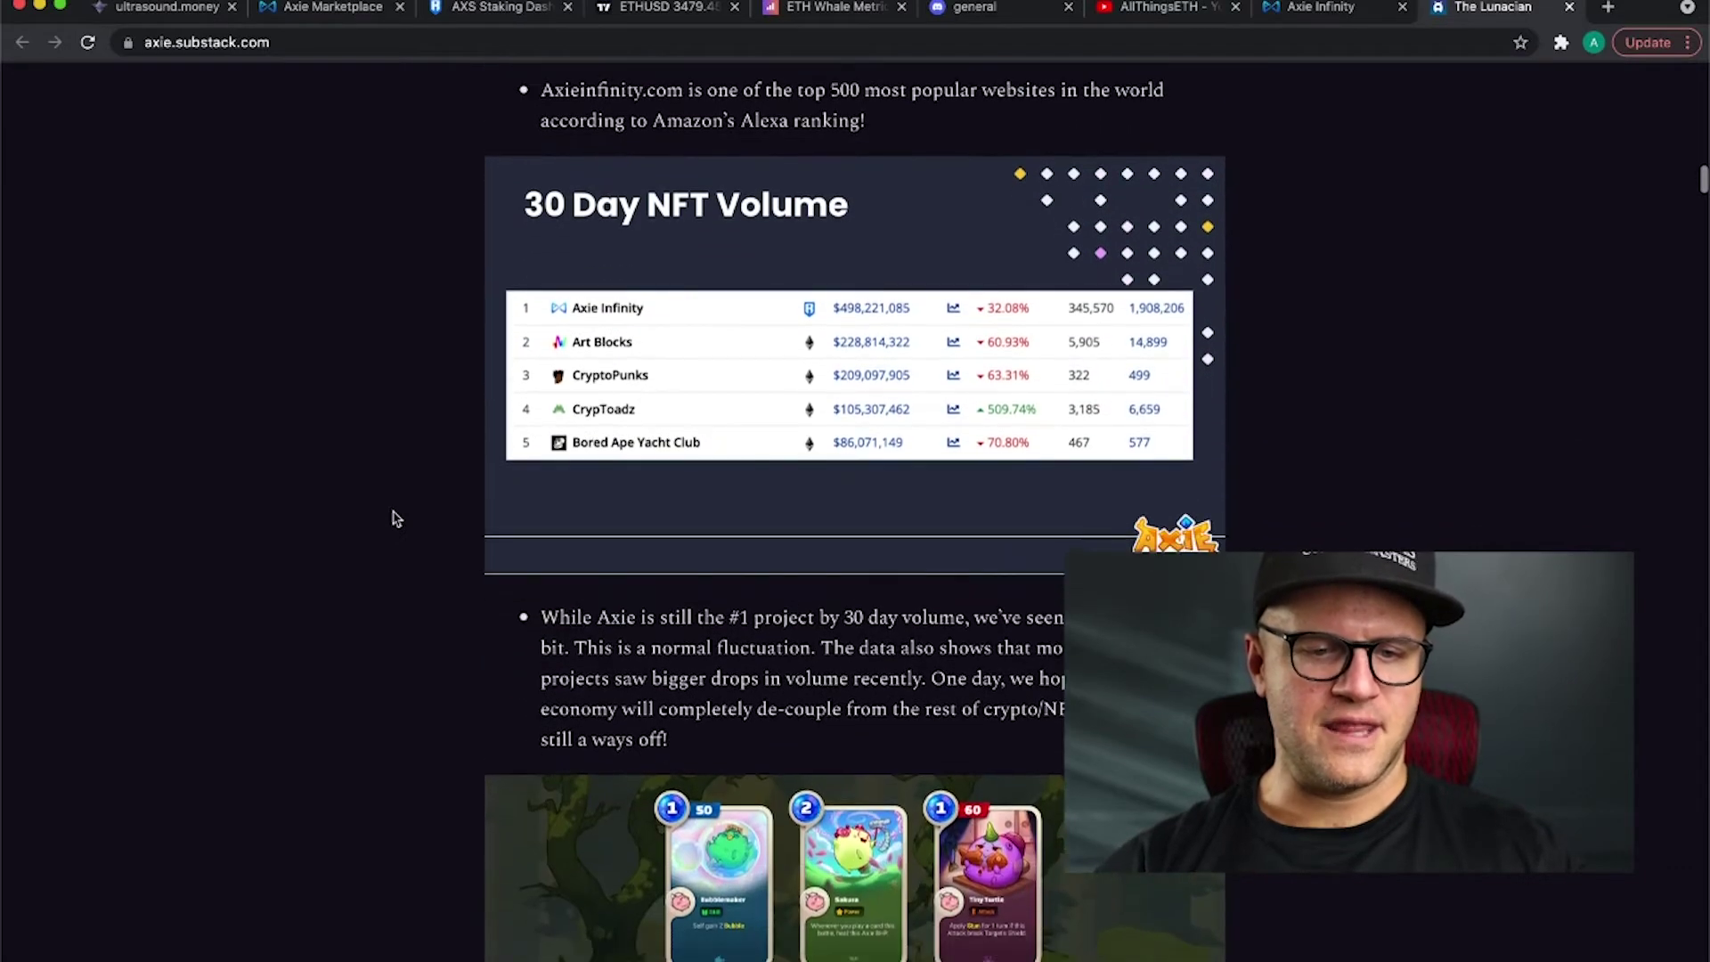
scroll(396, 519, "down", 2)
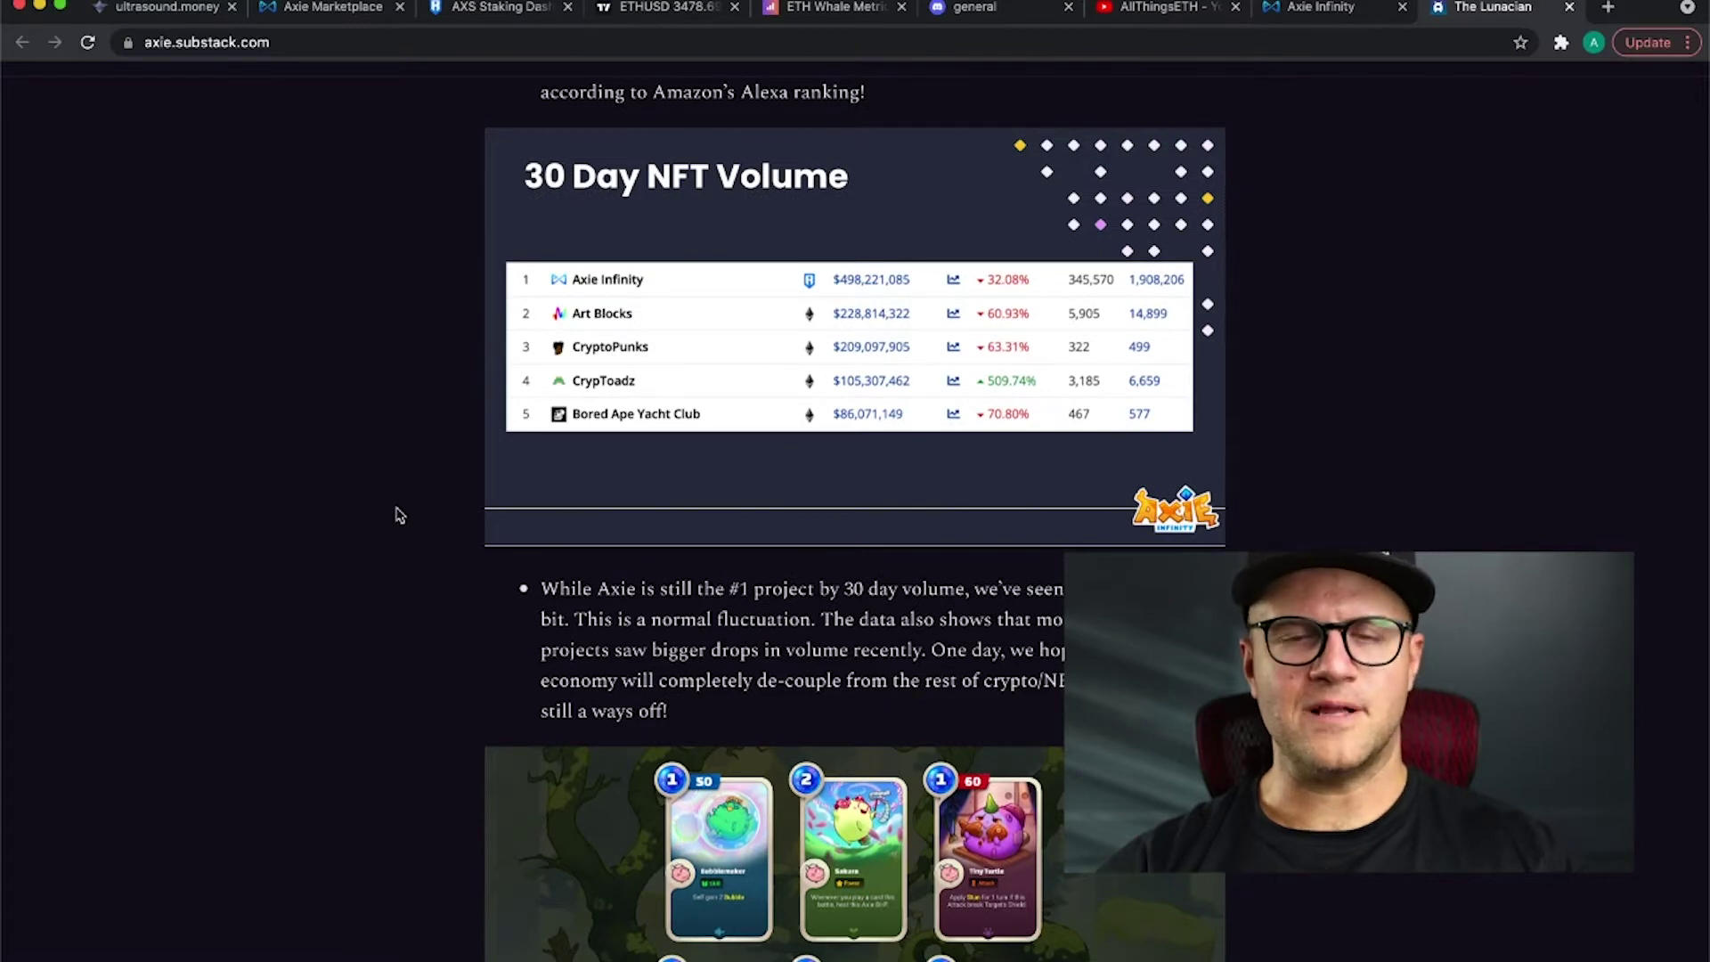
scroll(412, 501, "down", 4)
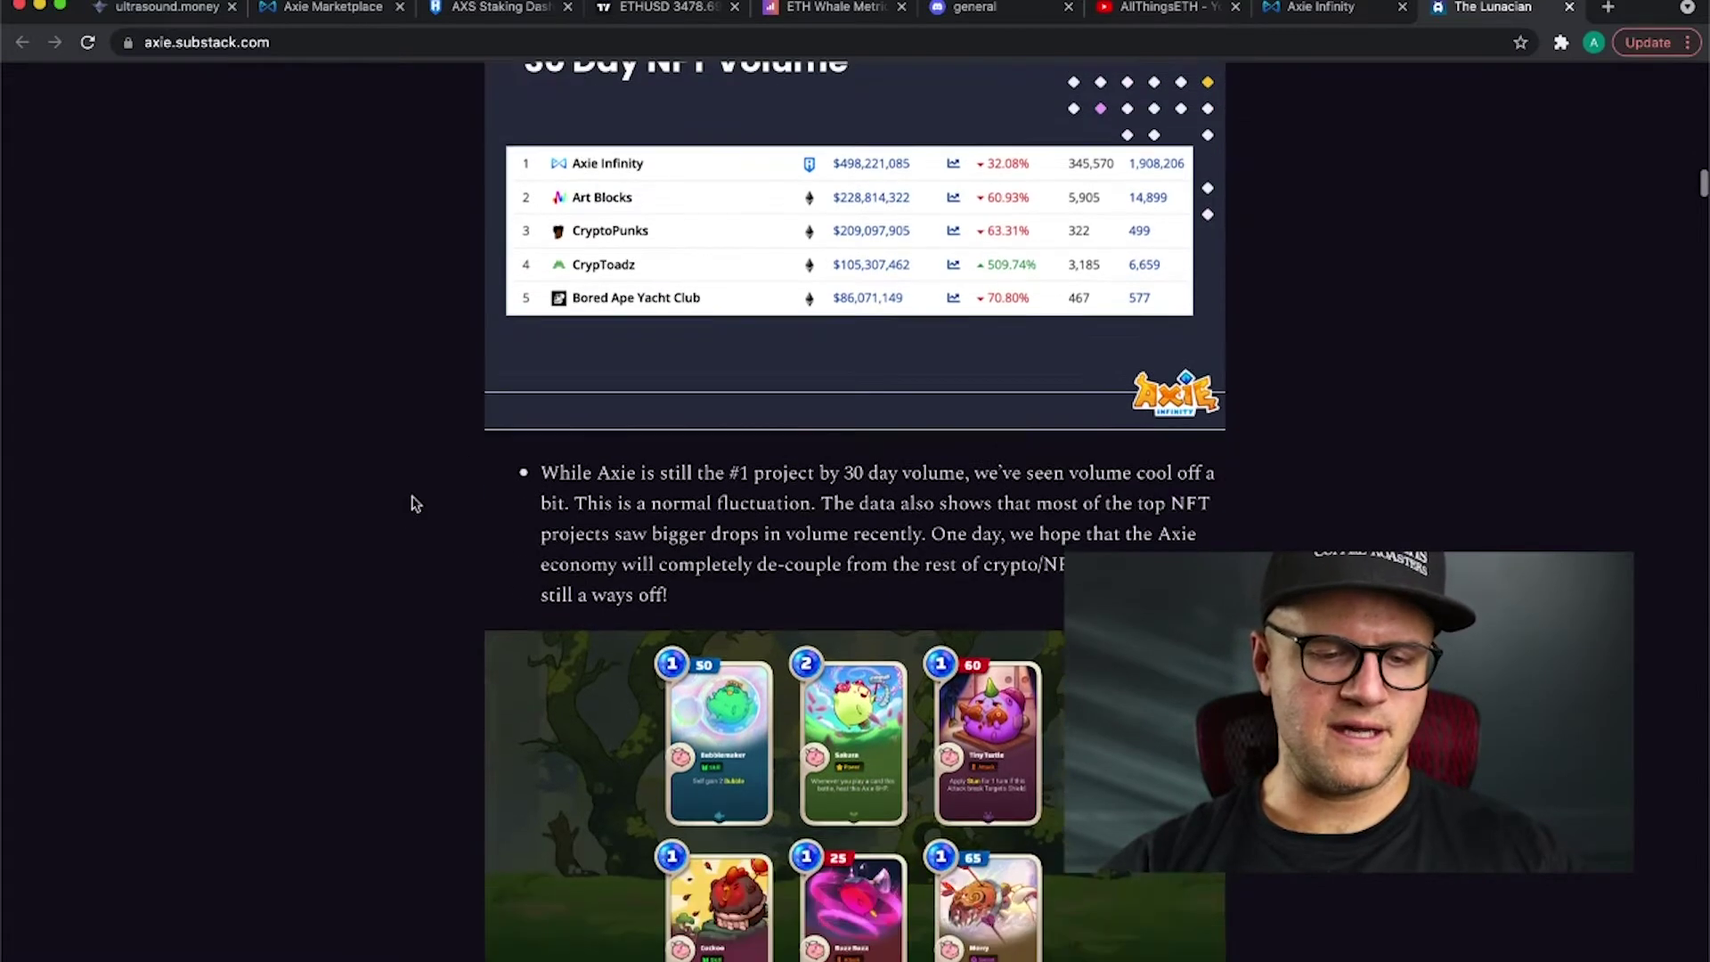
Step: Look over the V2 card preview image and read the Battles V2 section beneath it
scroll(413, 503, "down", 4)
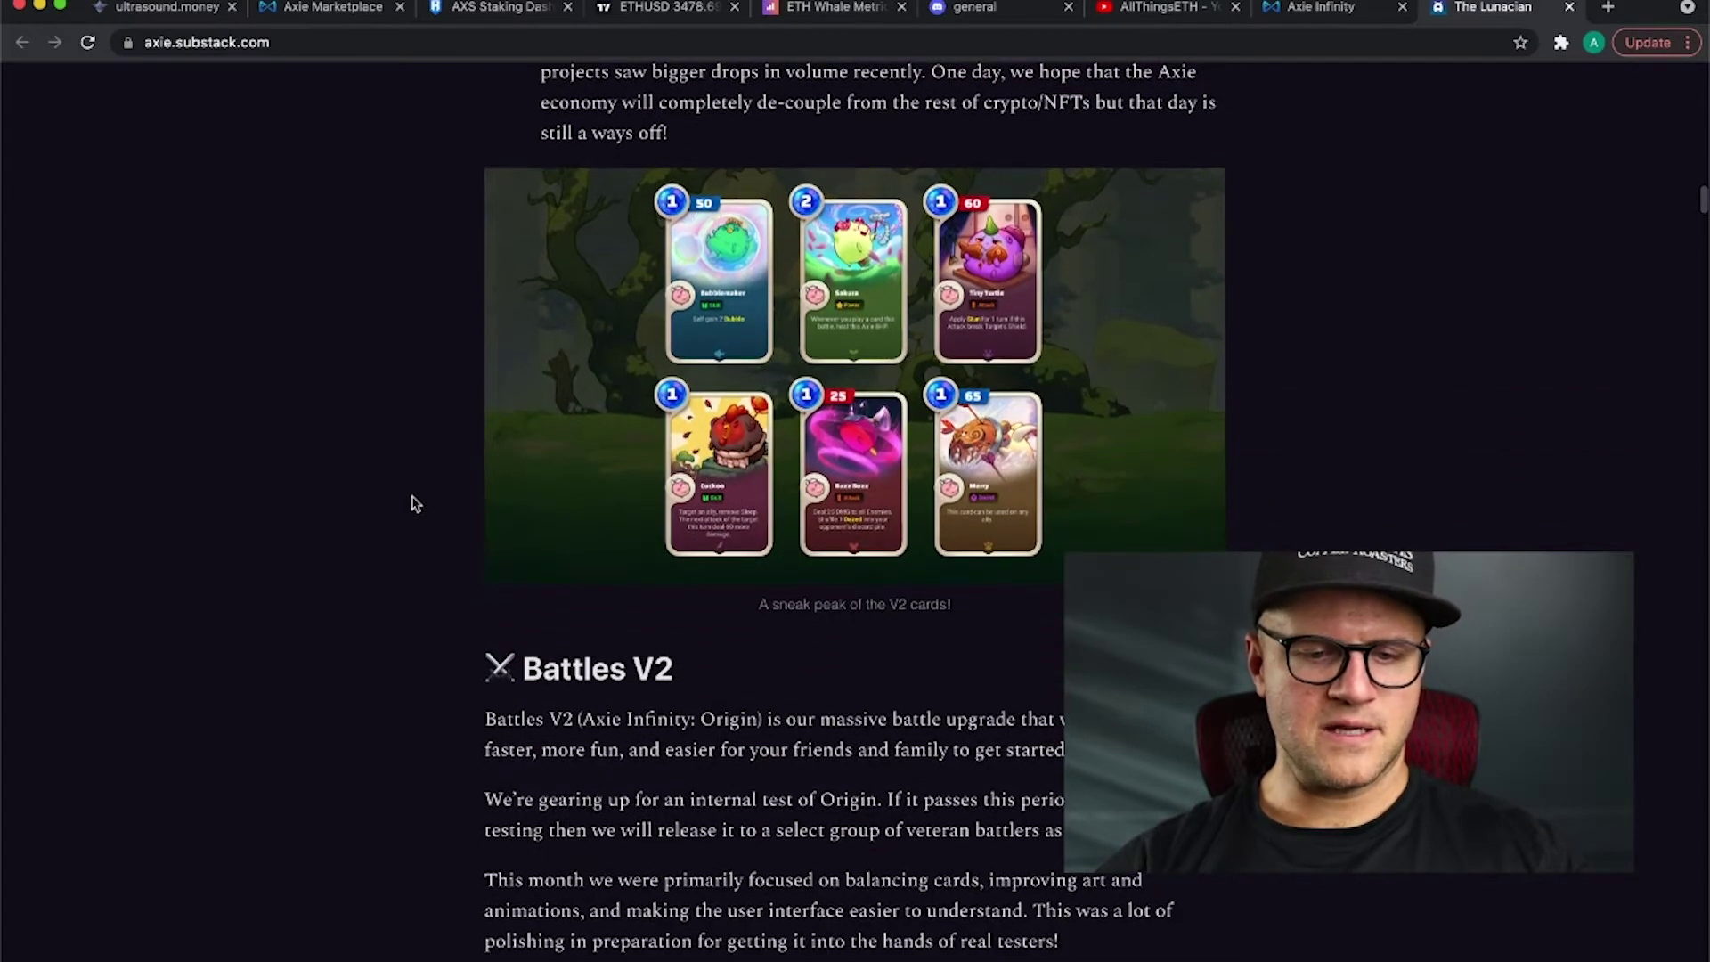
scroll(412, 503, "up", 1)
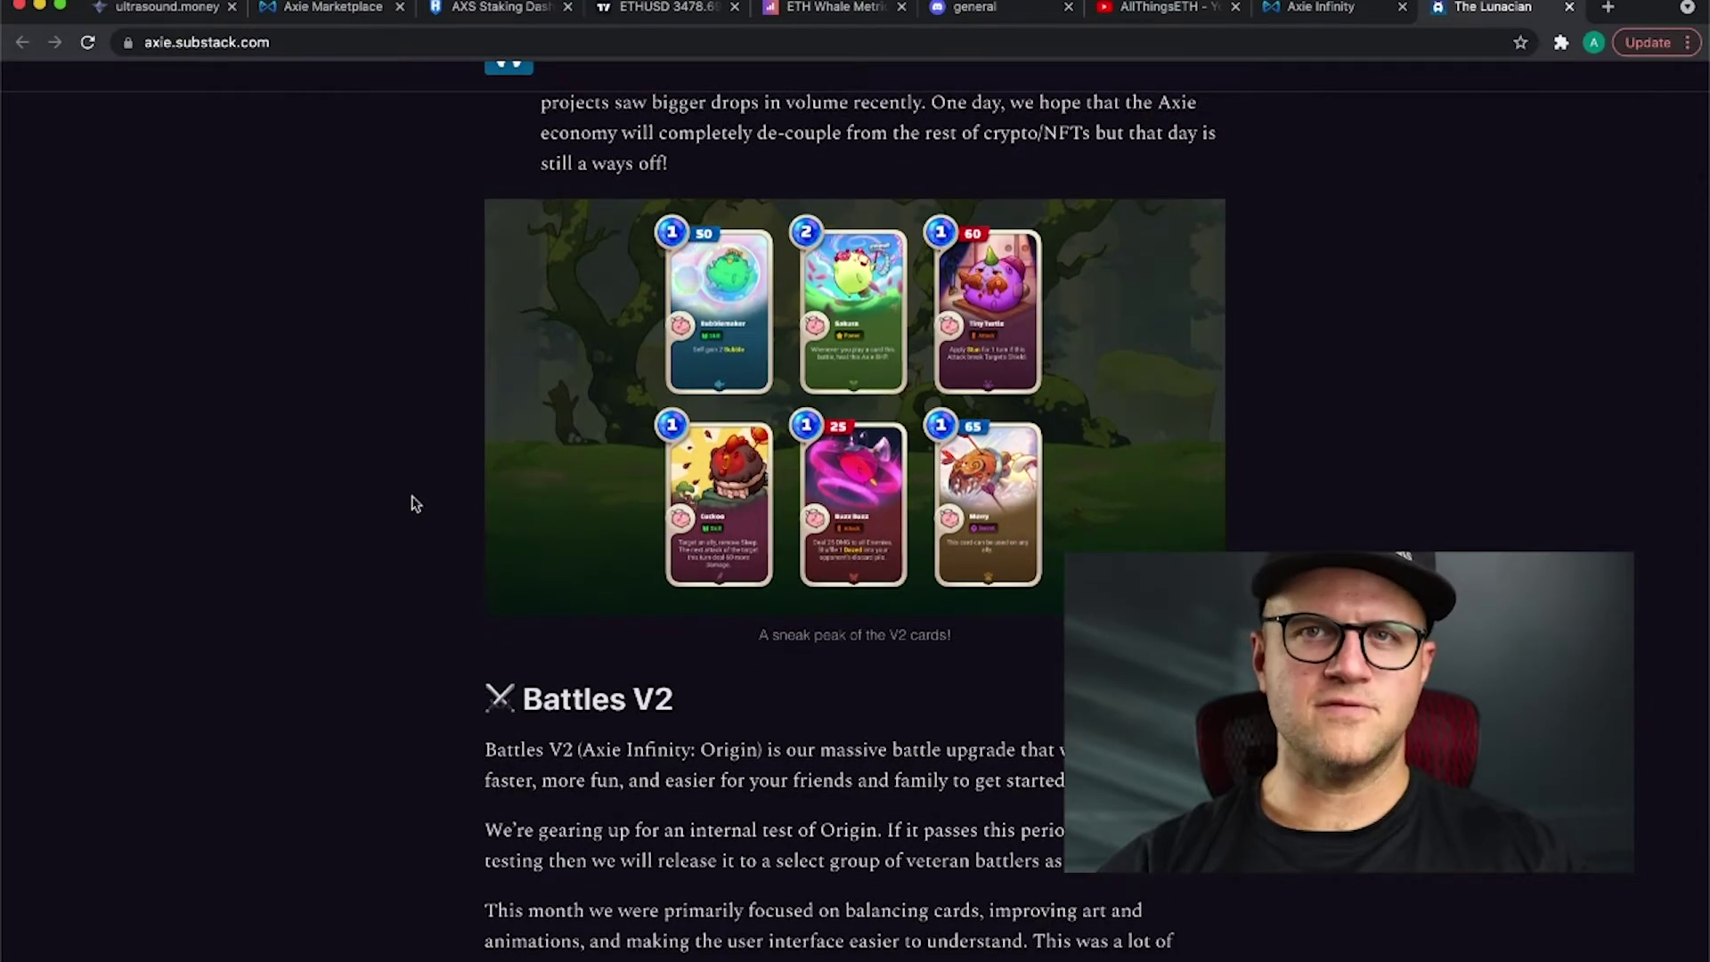
scroll(413, 504, "down", 7)
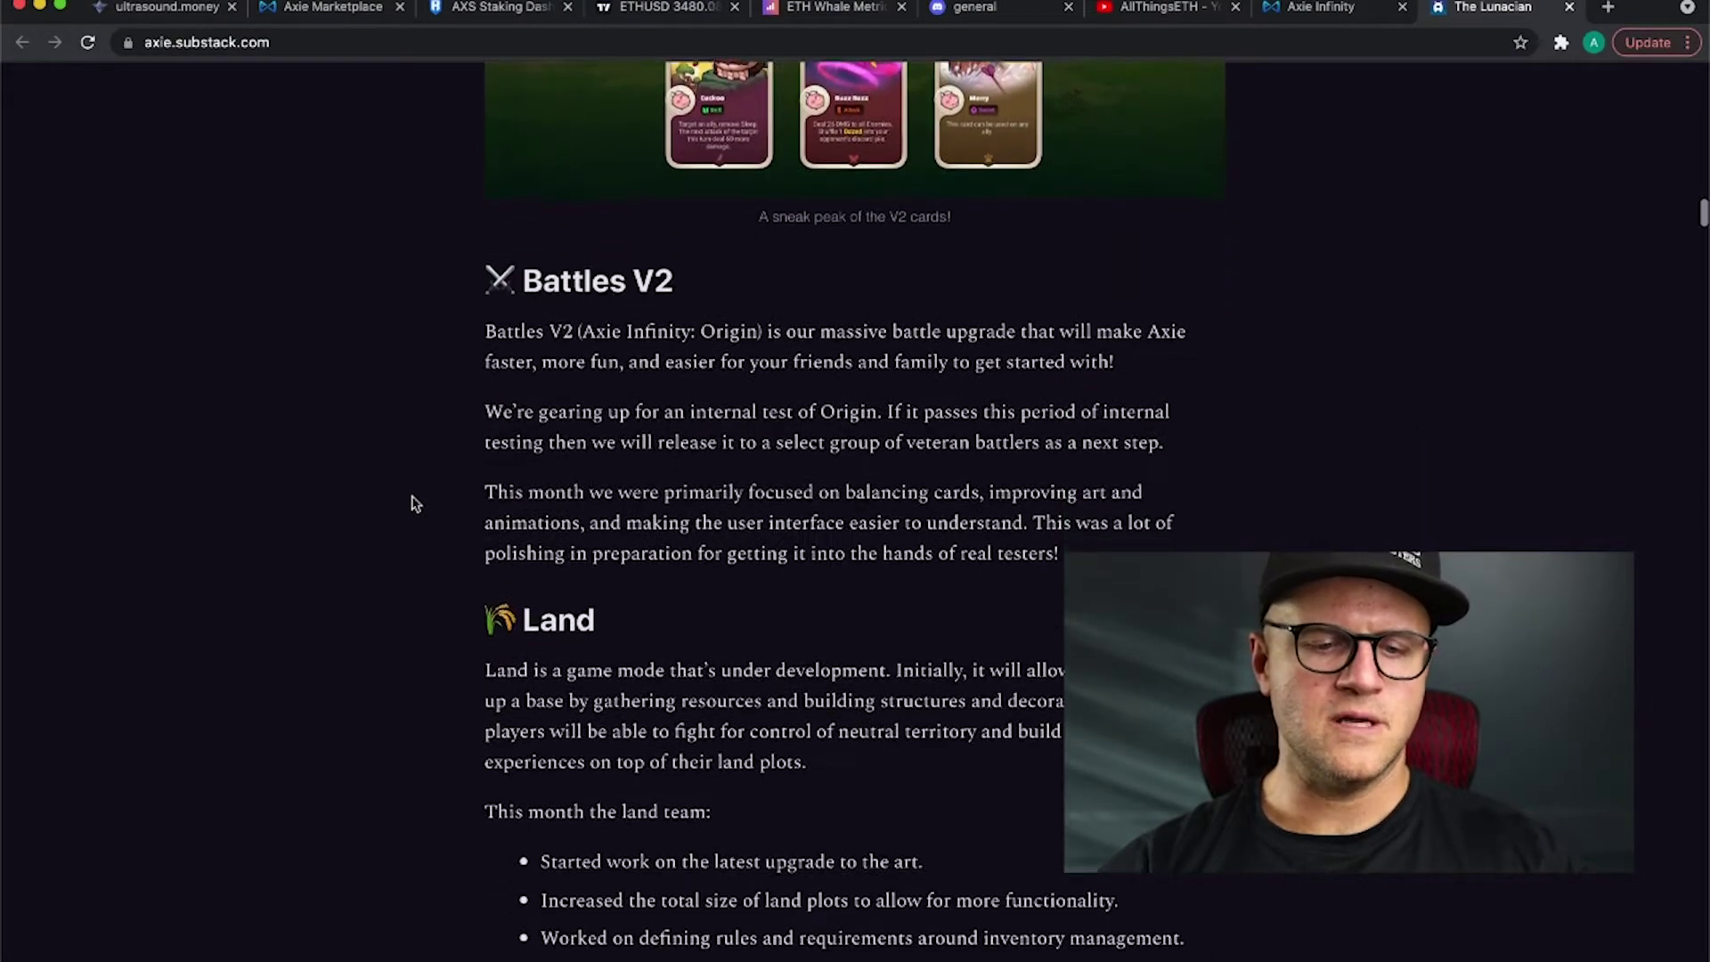
scroll(413, 504, "up", 6)
scroll(413, 503, "down", 1)
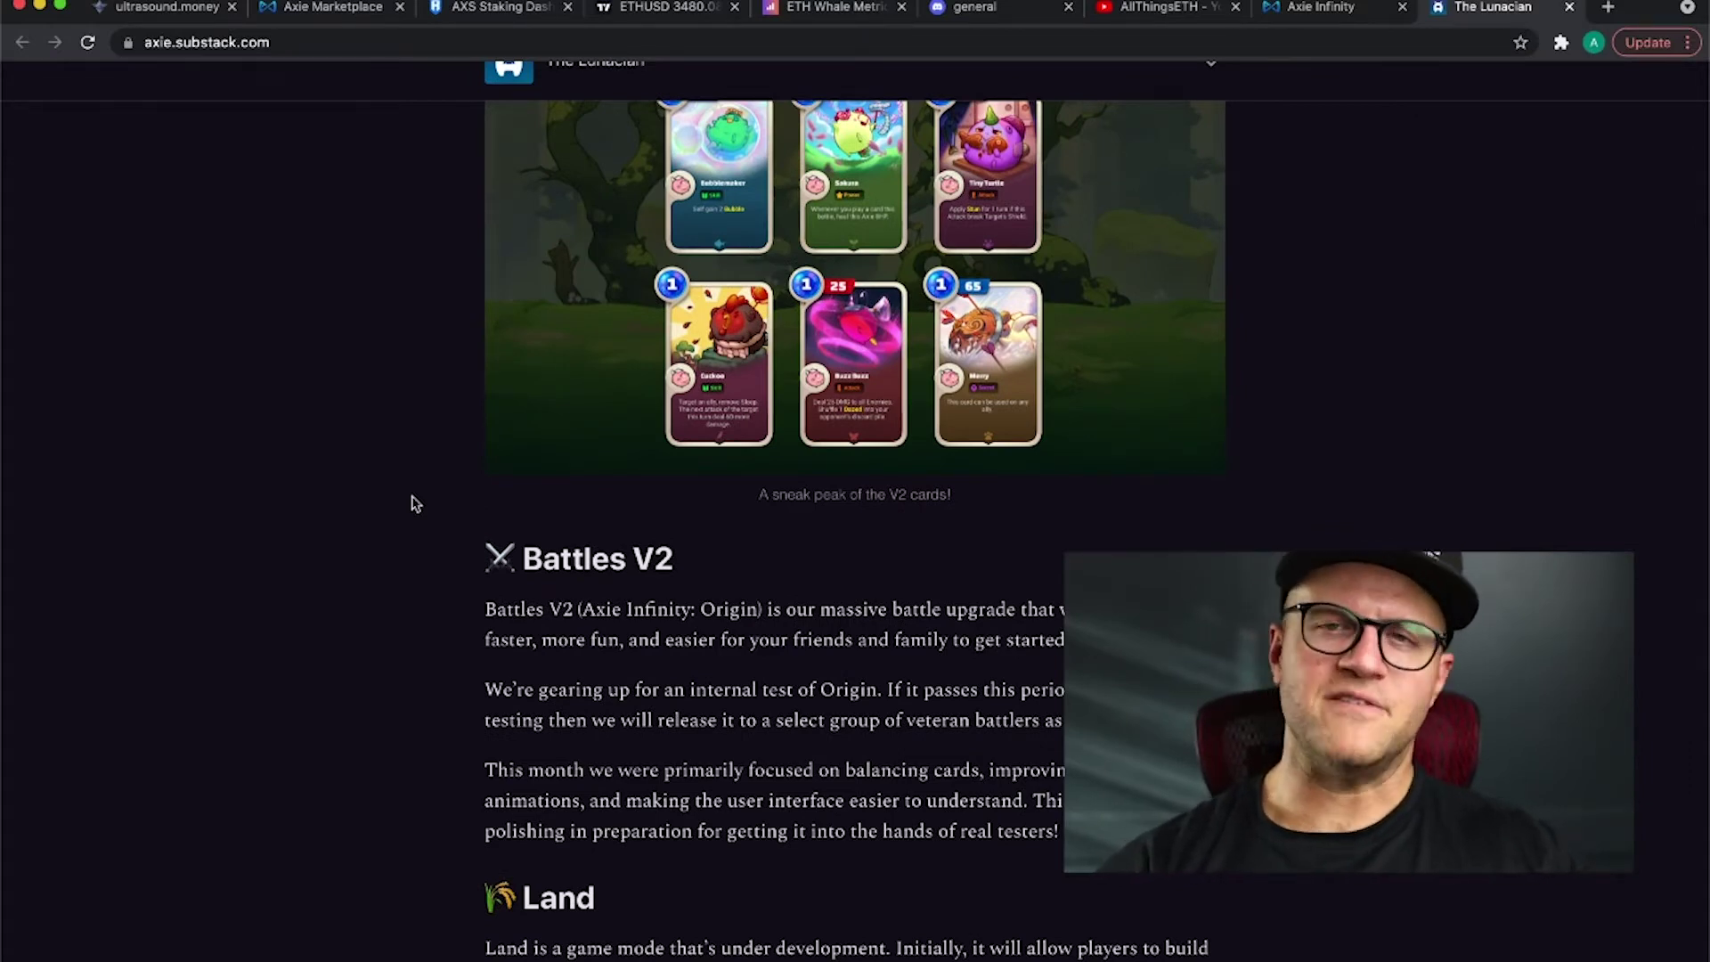
scroll(412, 503, "up", 1)
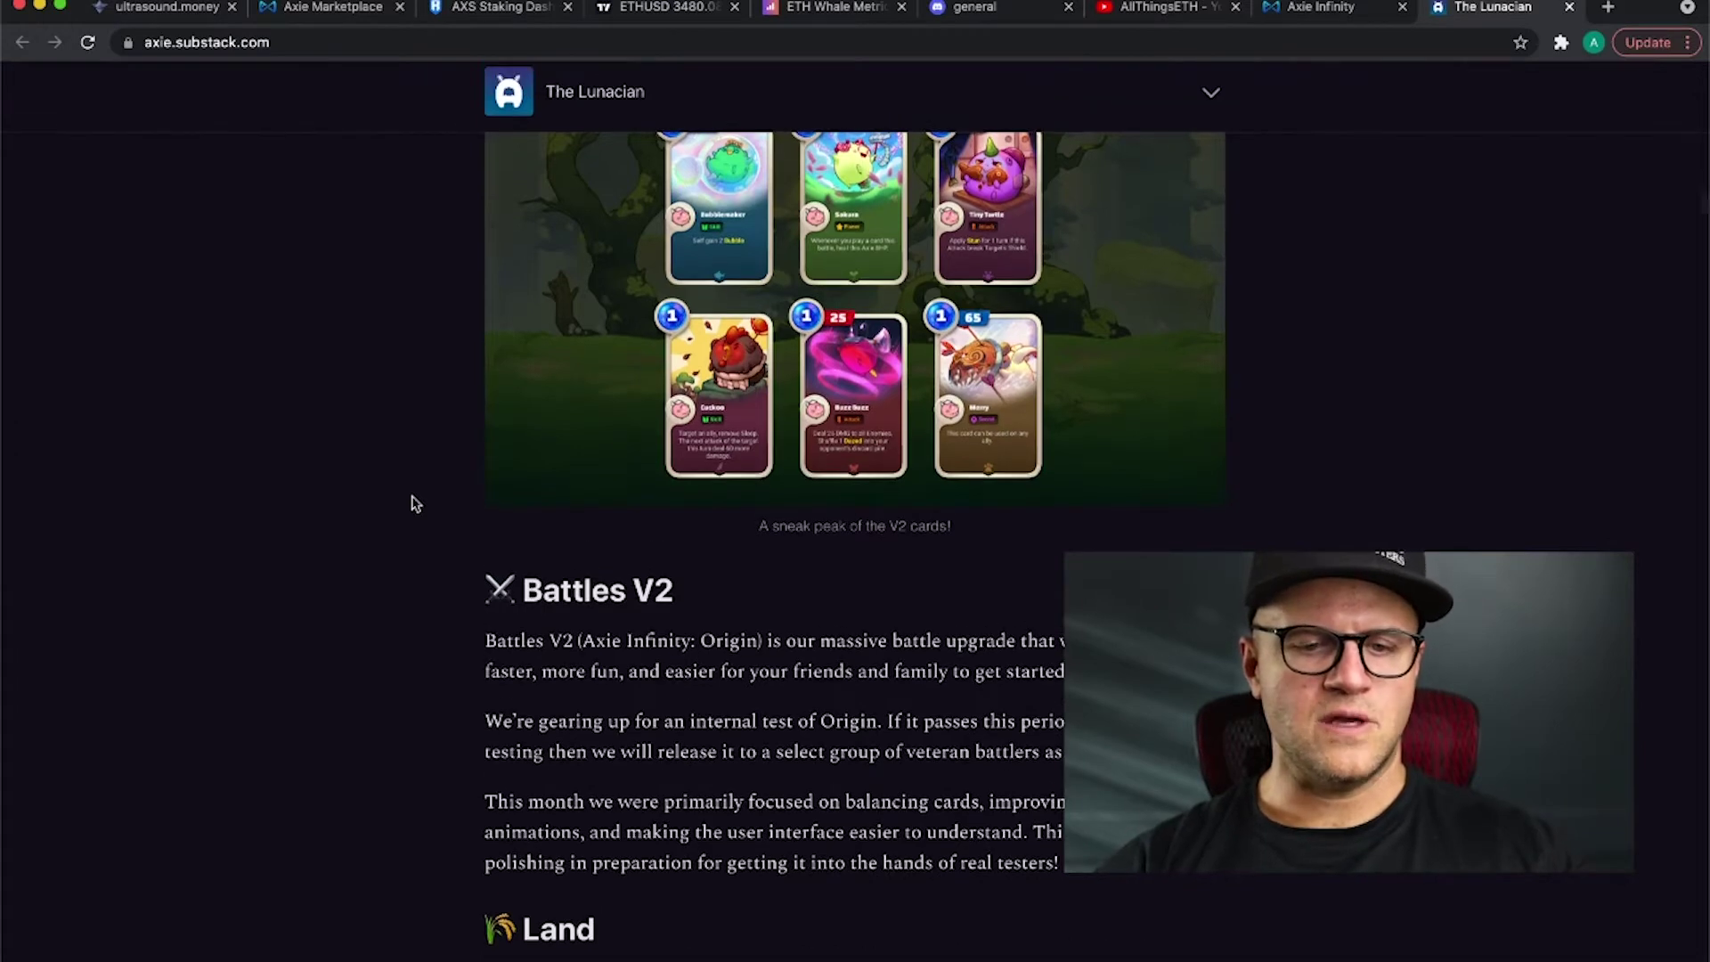
scroll(412, 503, "up", 1)
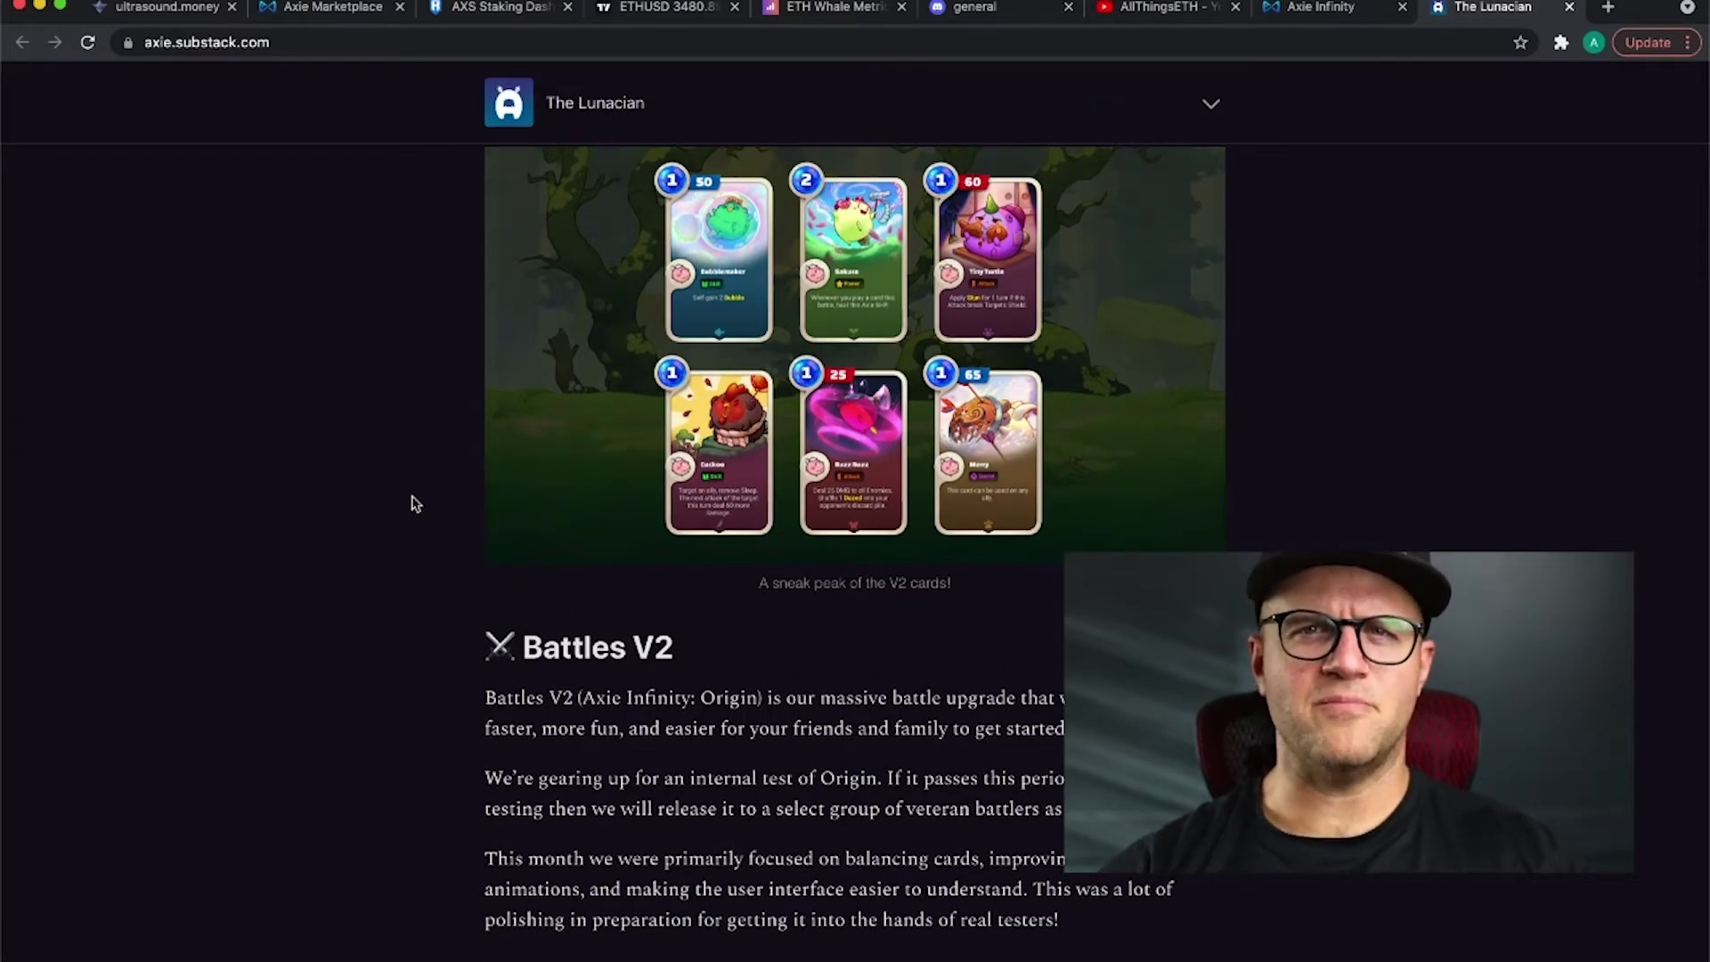
scroll(412, 503, "down", 1)
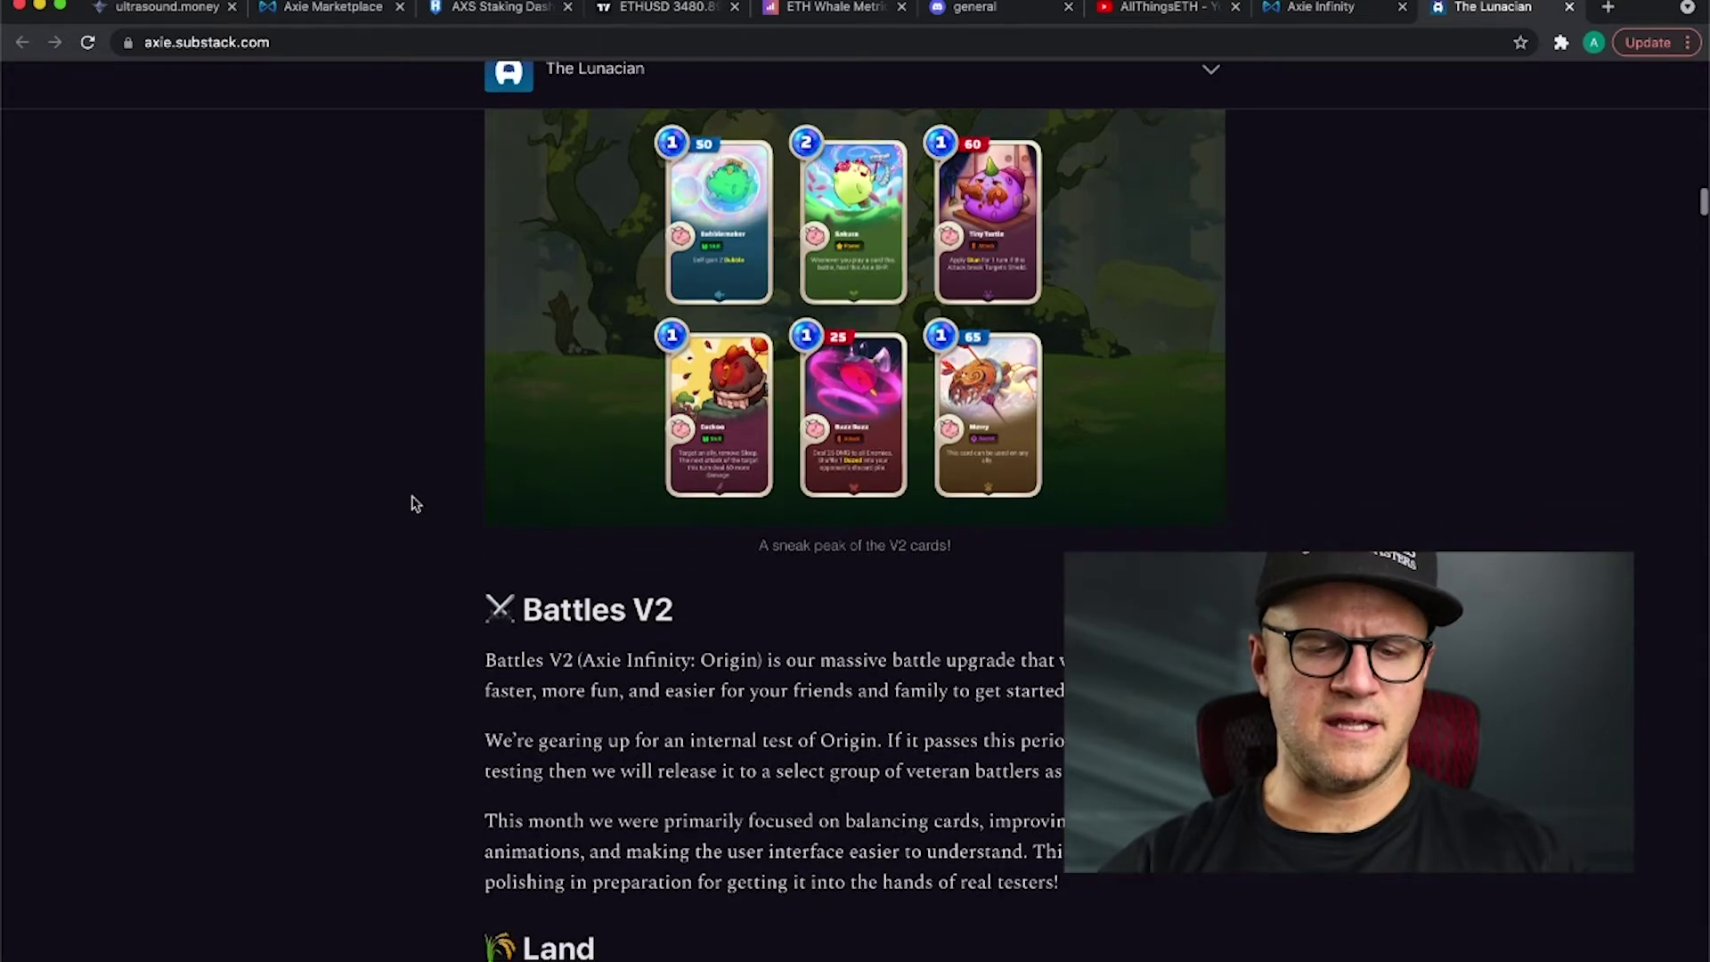
scroll(412, 503, "down", 5)
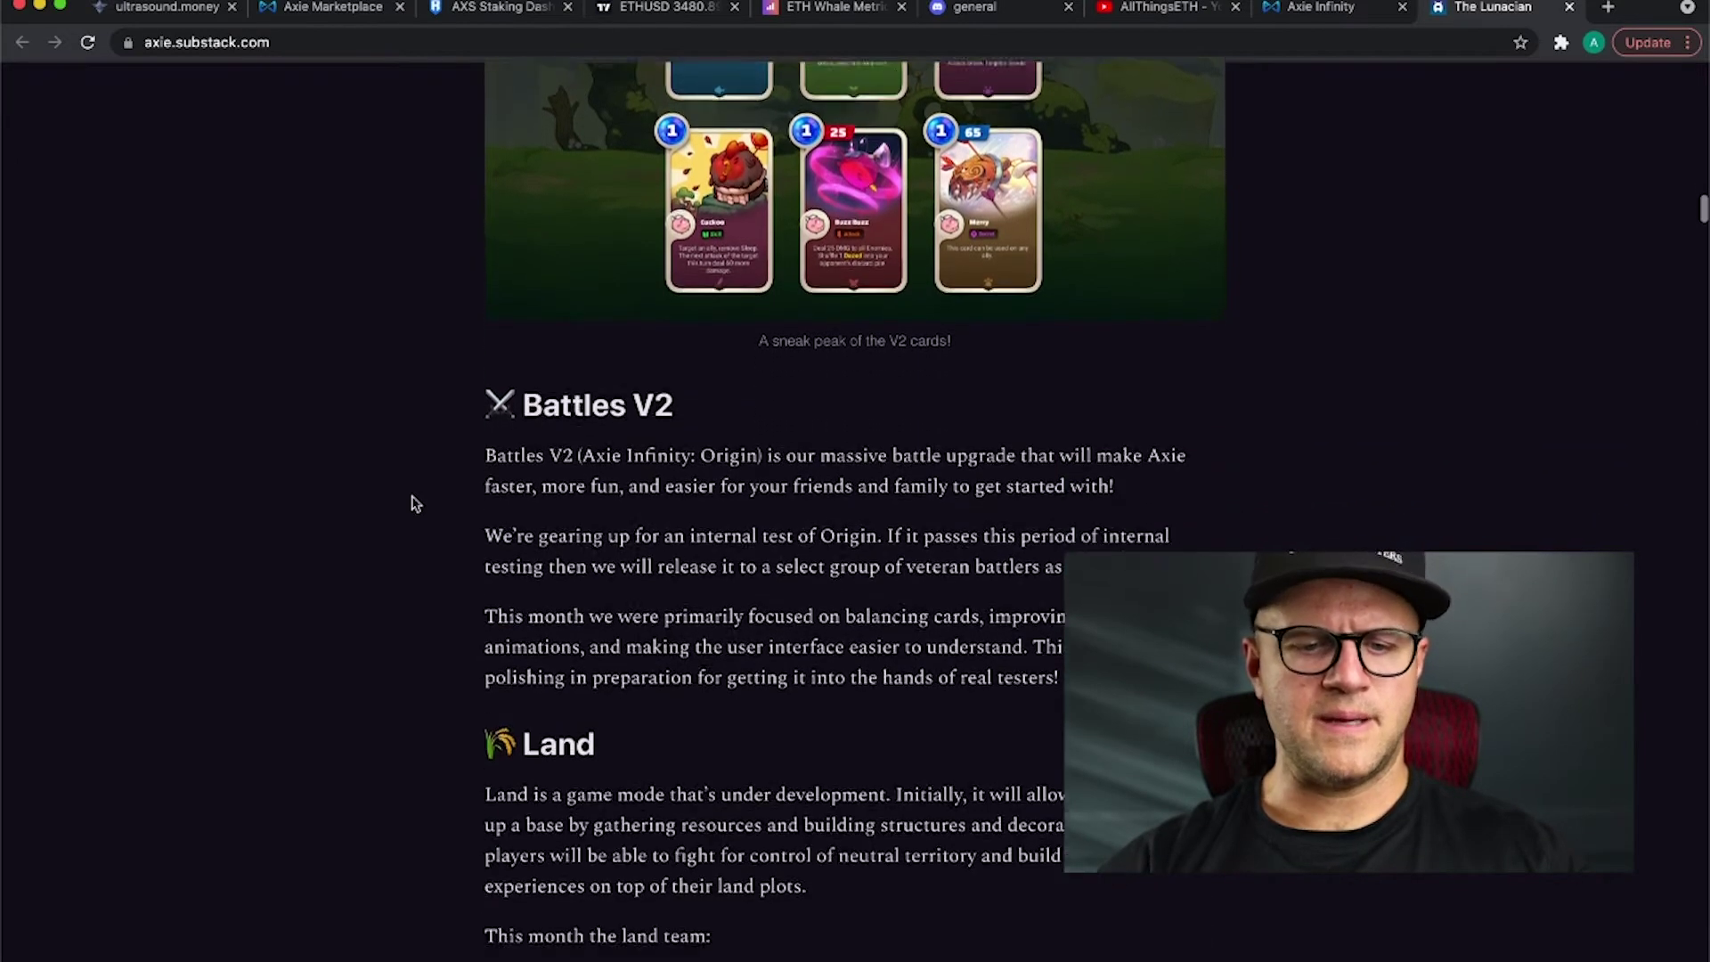
Step: Read the land team's monthly progress list and the AXS staking paragraph in the article's Ronin section
scroll(412, 504, "up", 2)
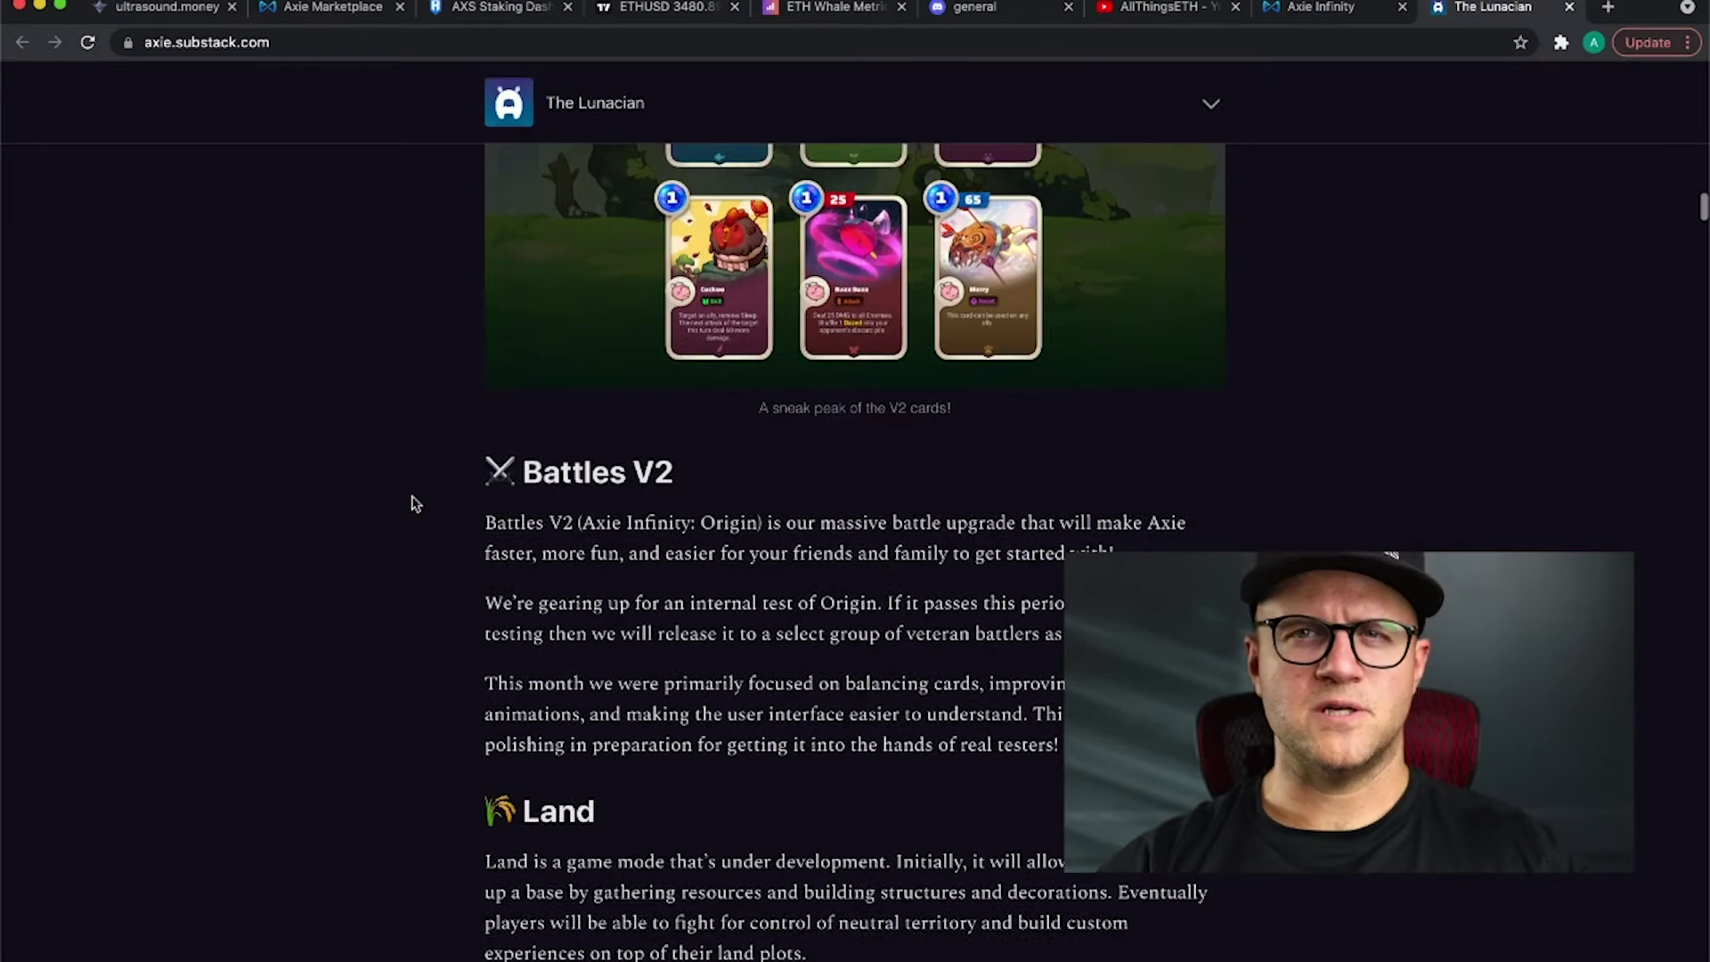
scroll(412, 503, "down", 20)
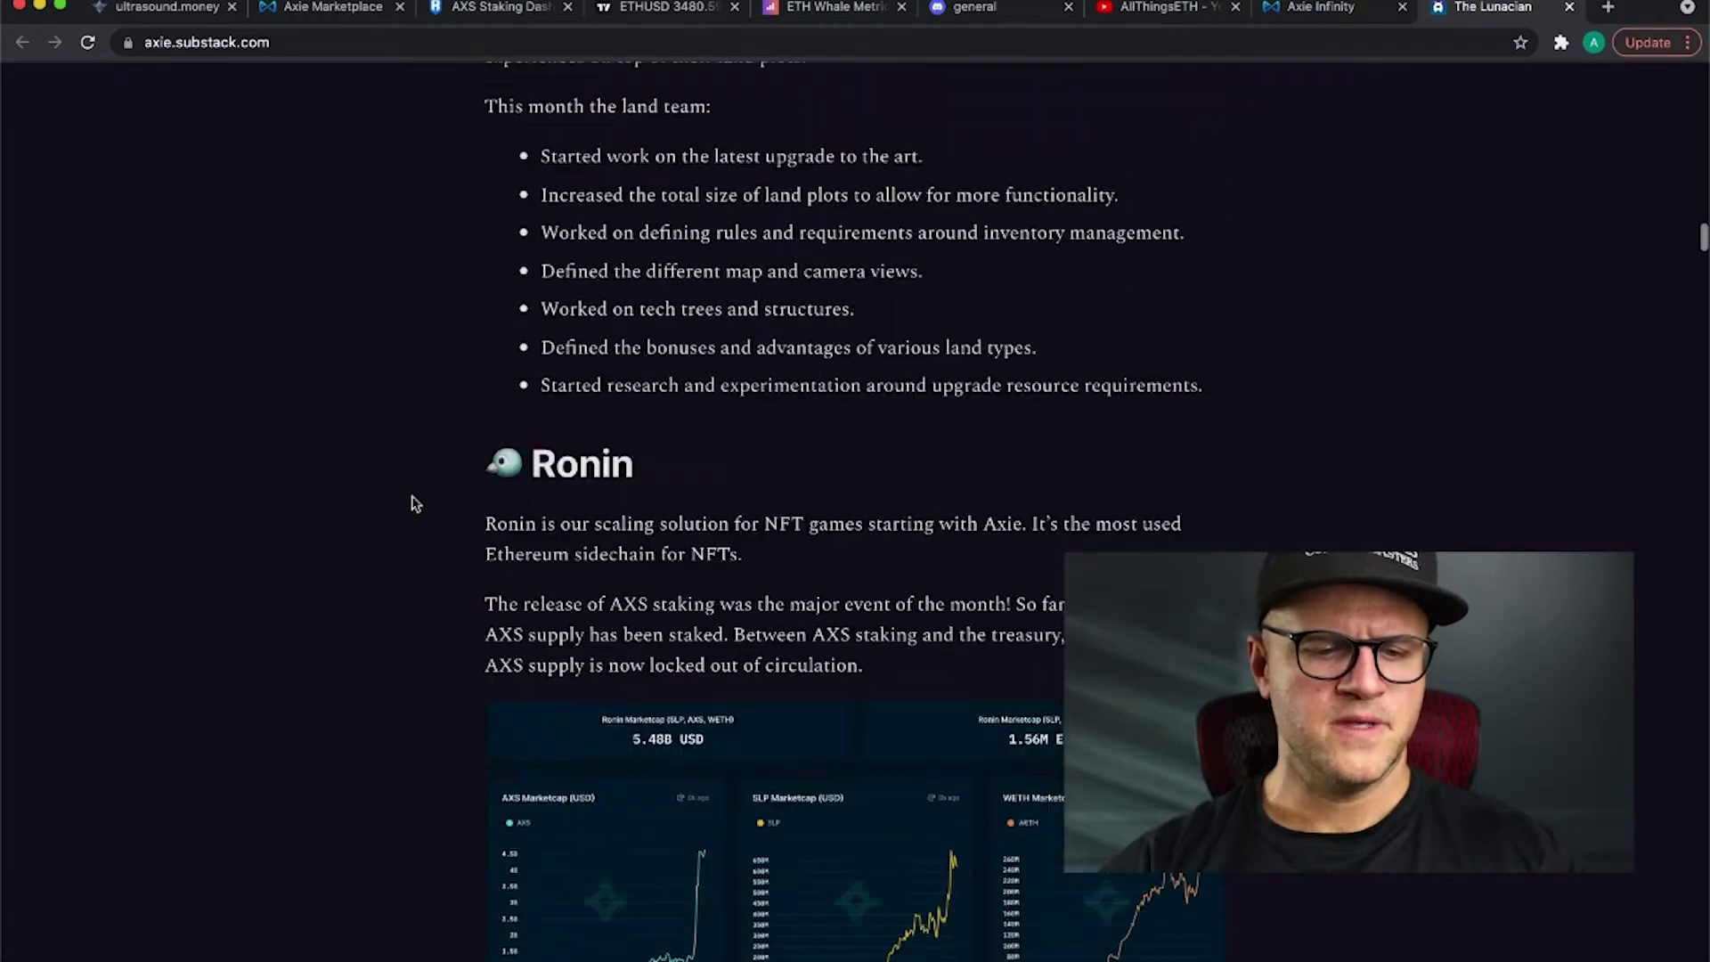
scroll(412, 504, "down", 6)
scroll(412, 503, "up", 1)
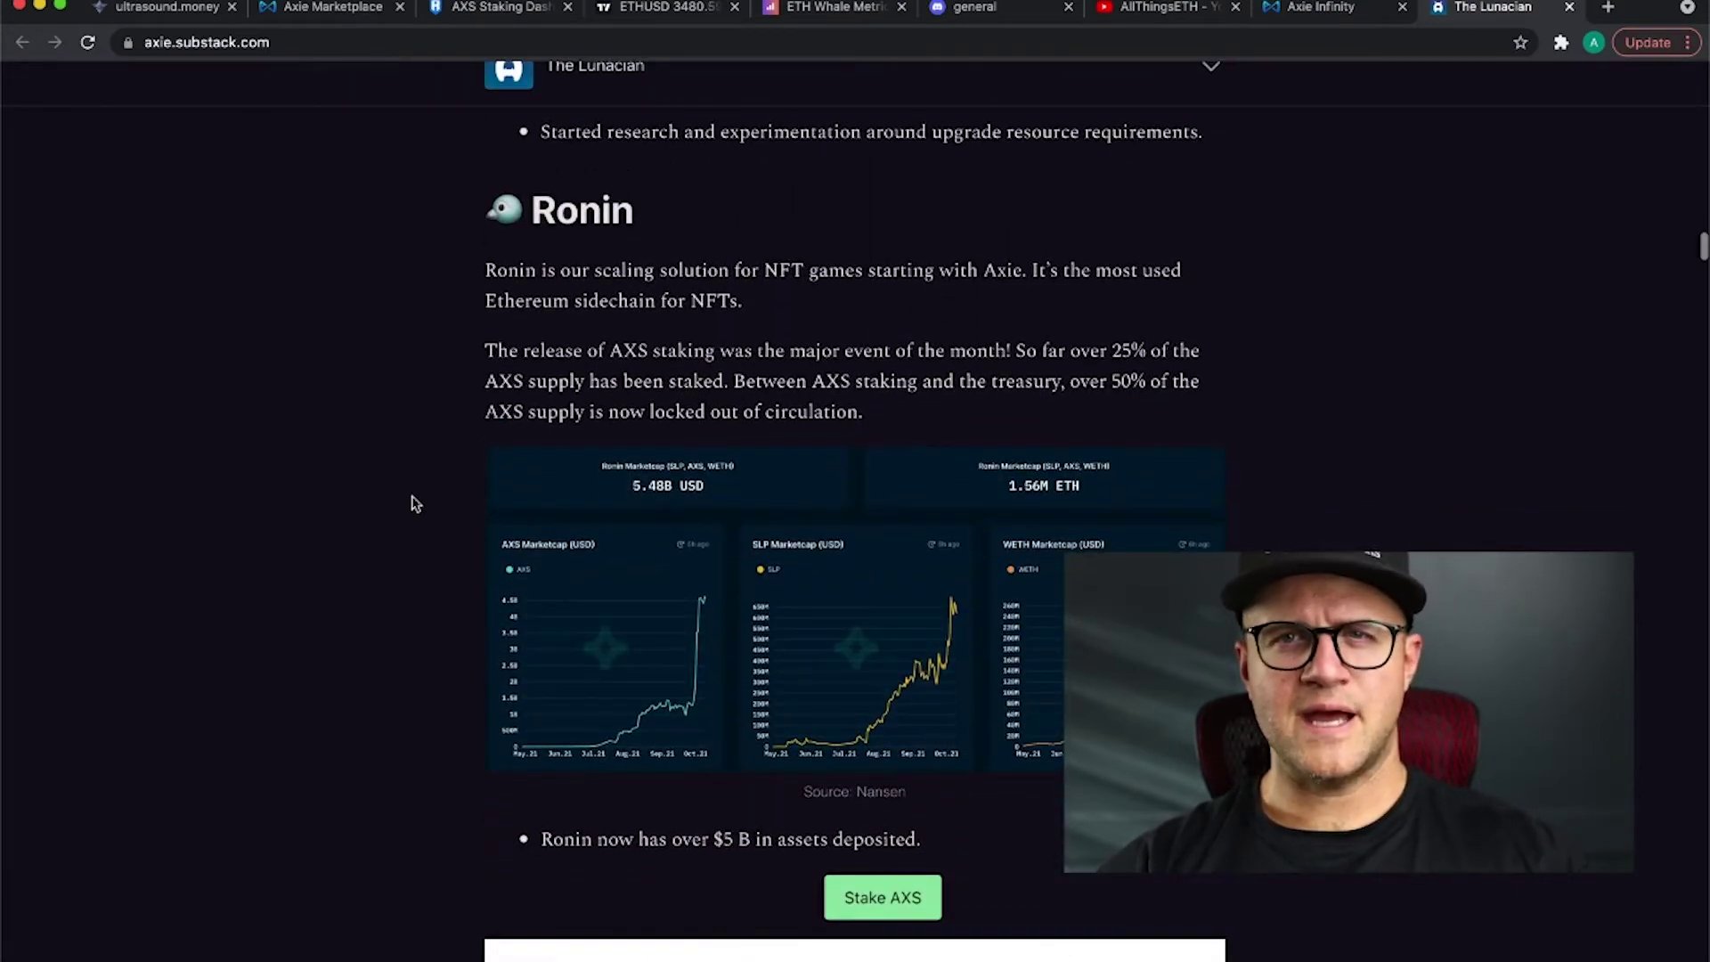
scroll(412, 503, "up", 1)
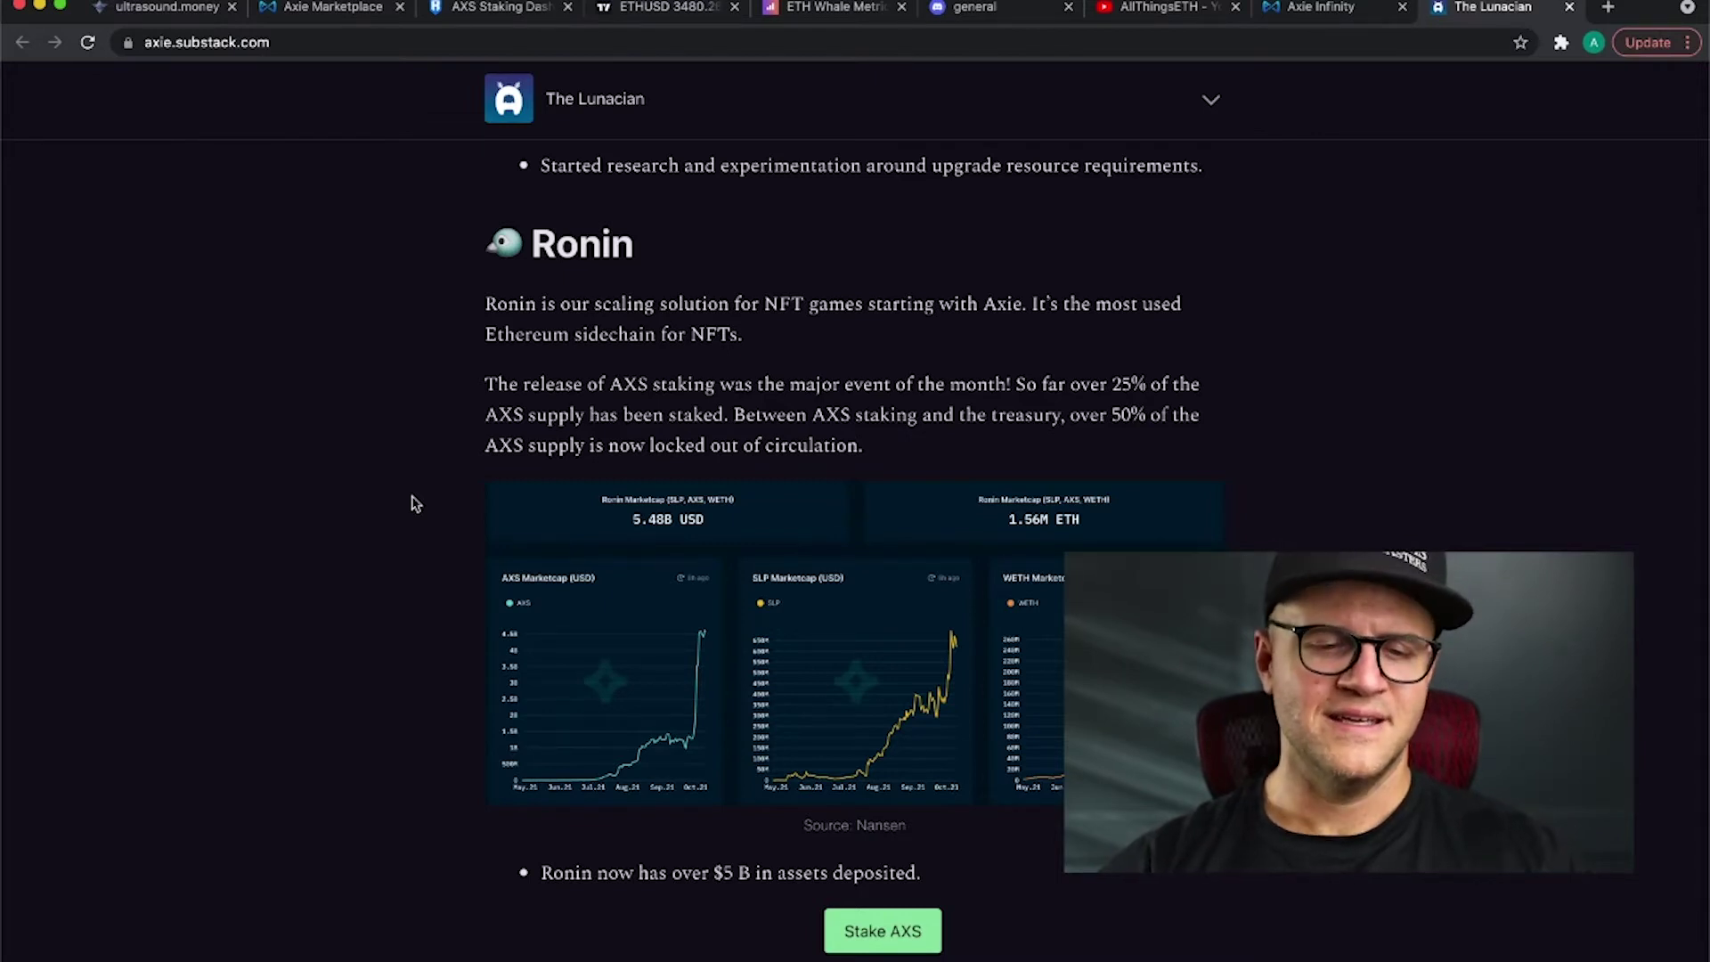
scroll(412, 504, "down", 2)
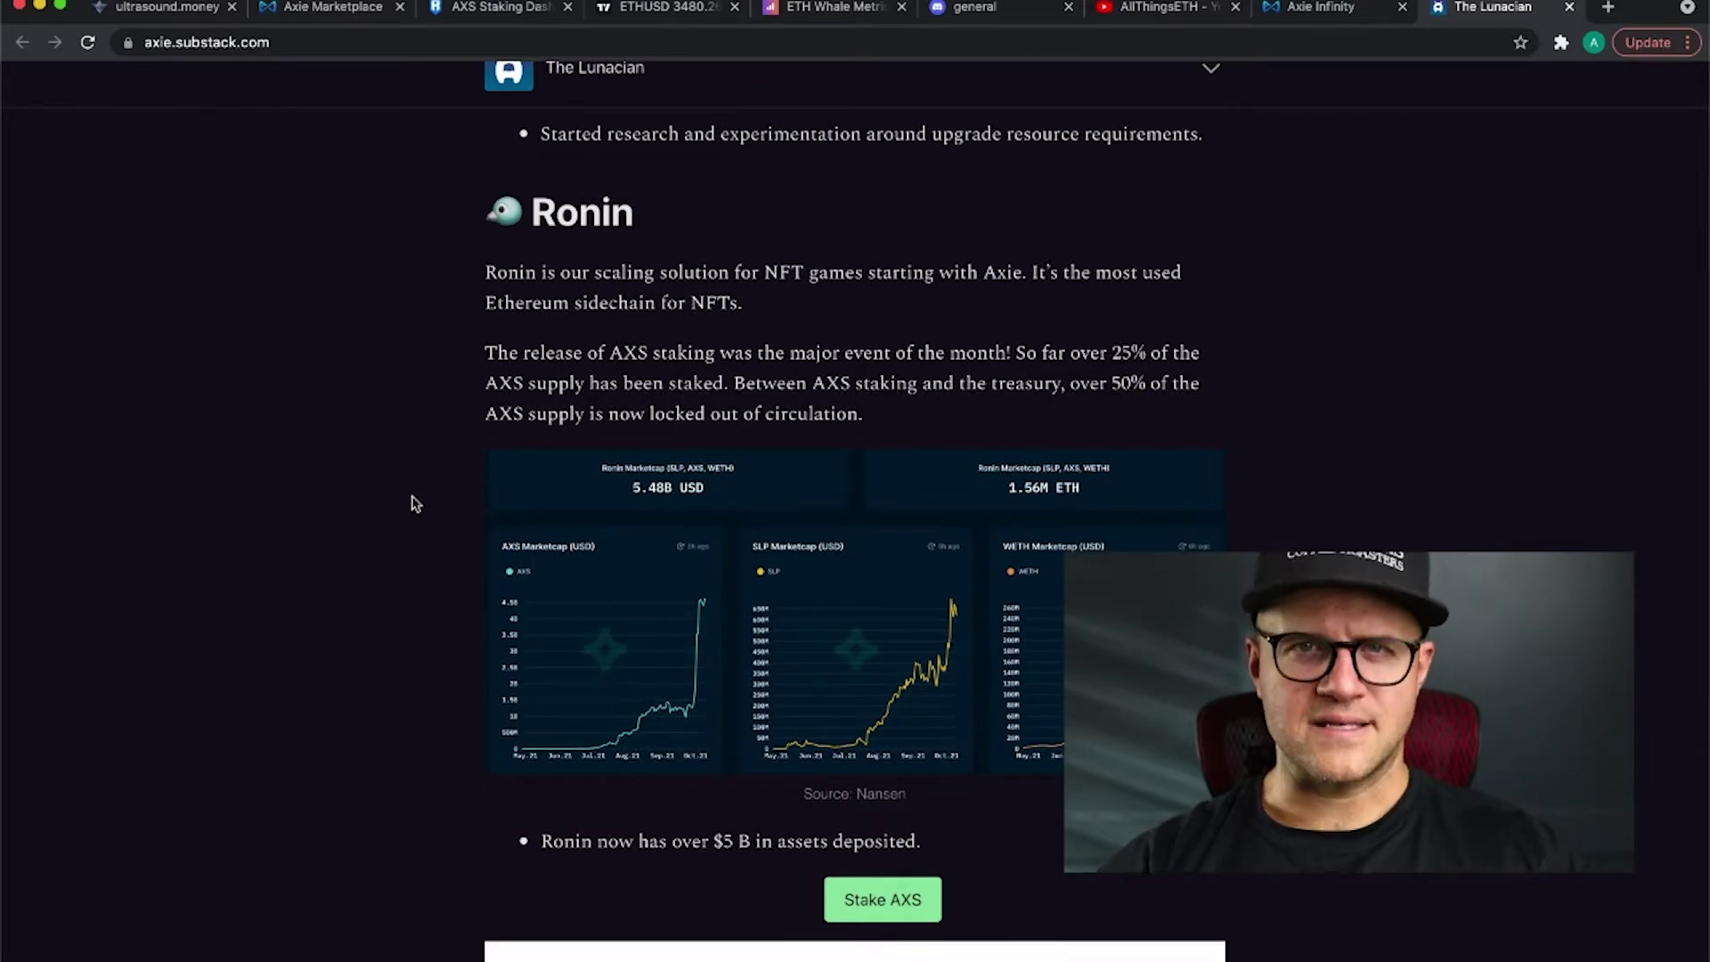
scroll(413, 504, "up", 1)
scroll(412, 504, "down", 1)
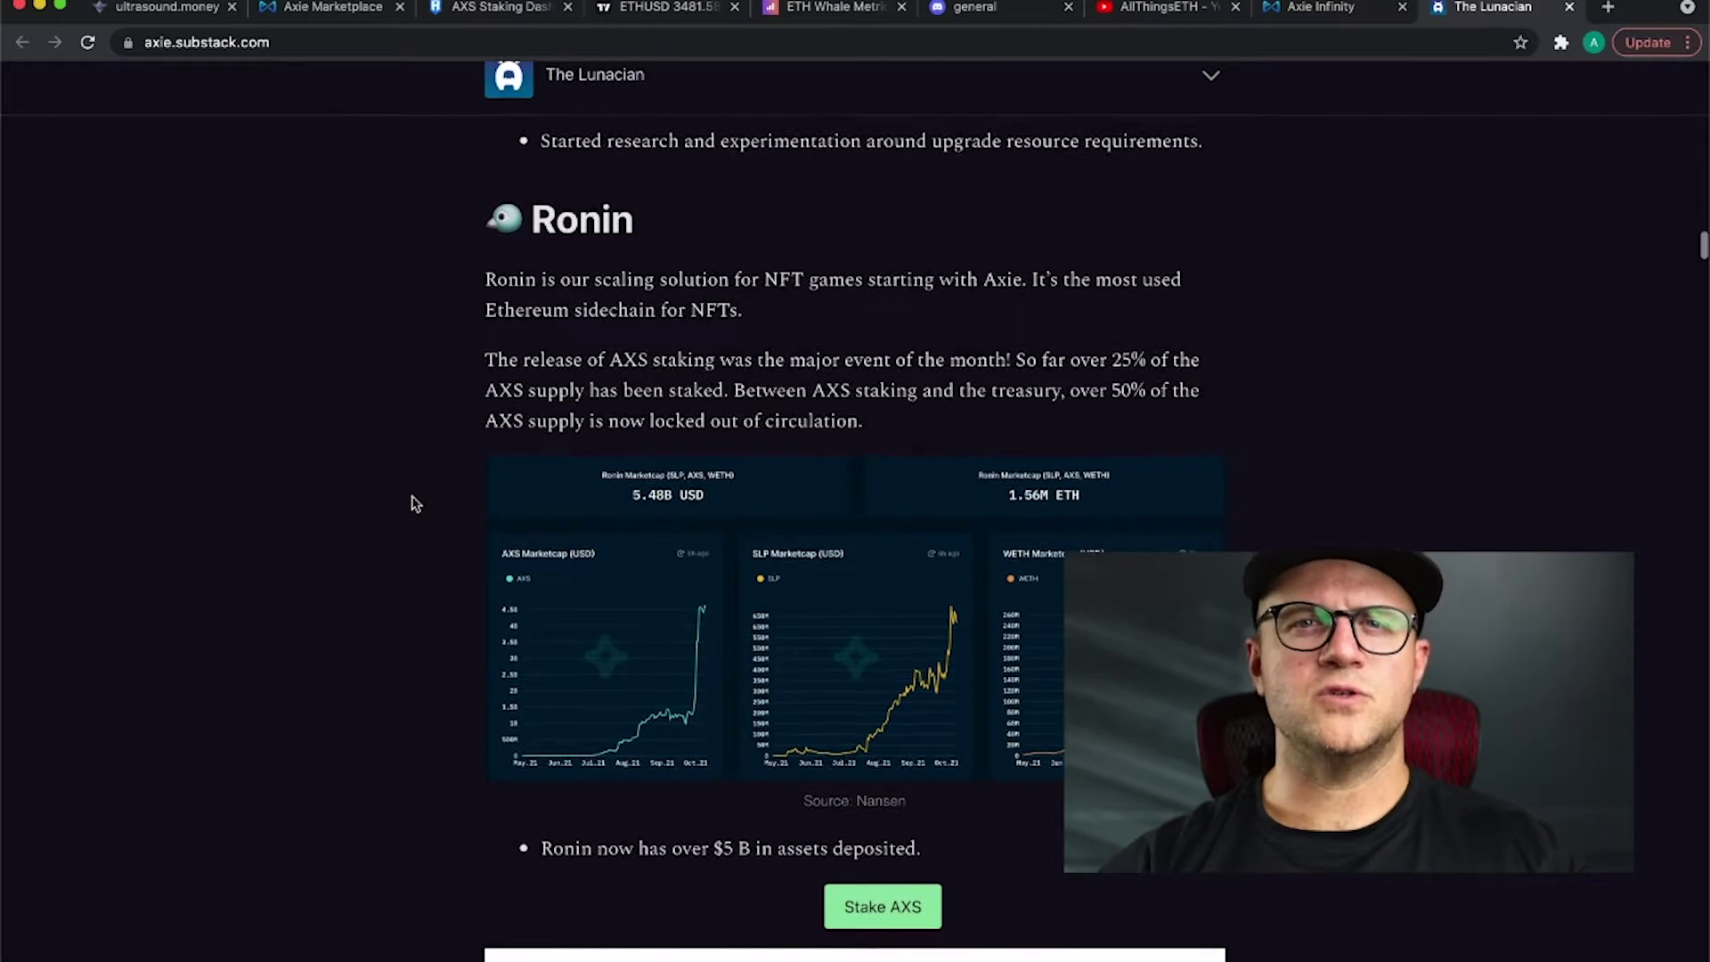
scroll(412, 504, "down", 1)
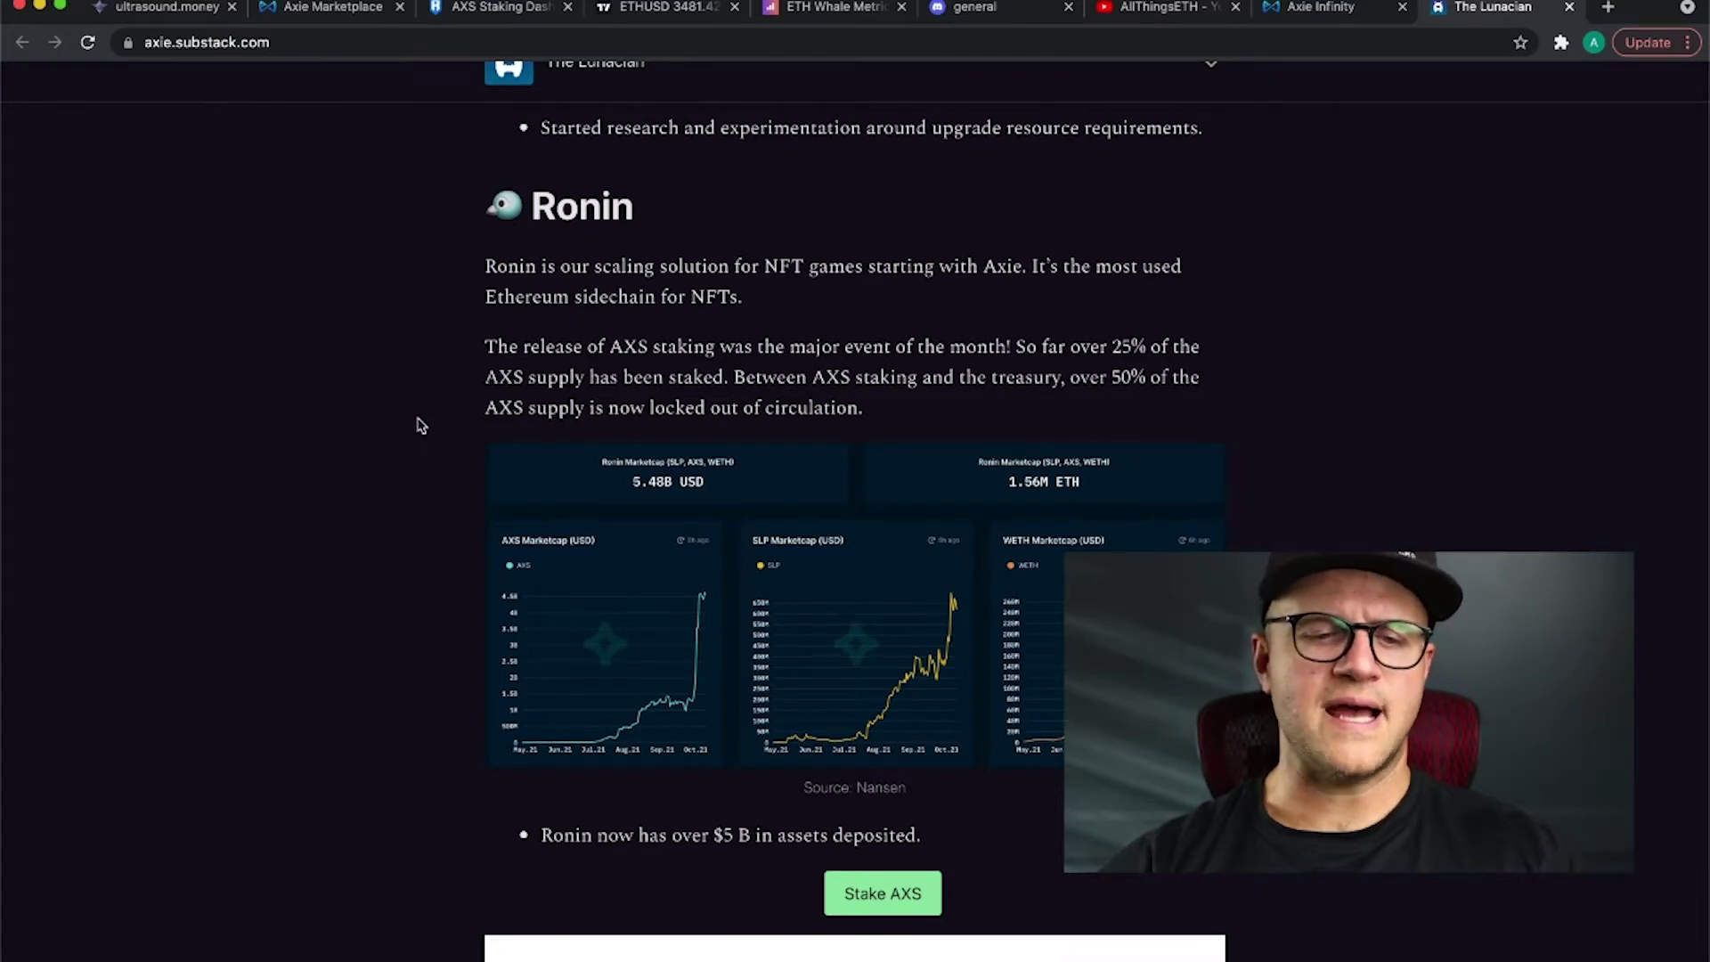
Step: Examine the Ronin market cap figures and the AXS, SLP and WETH charts in the Ronin section
scroll(419, 420, "down", 1)
scroll(412, 619, "up", 1)
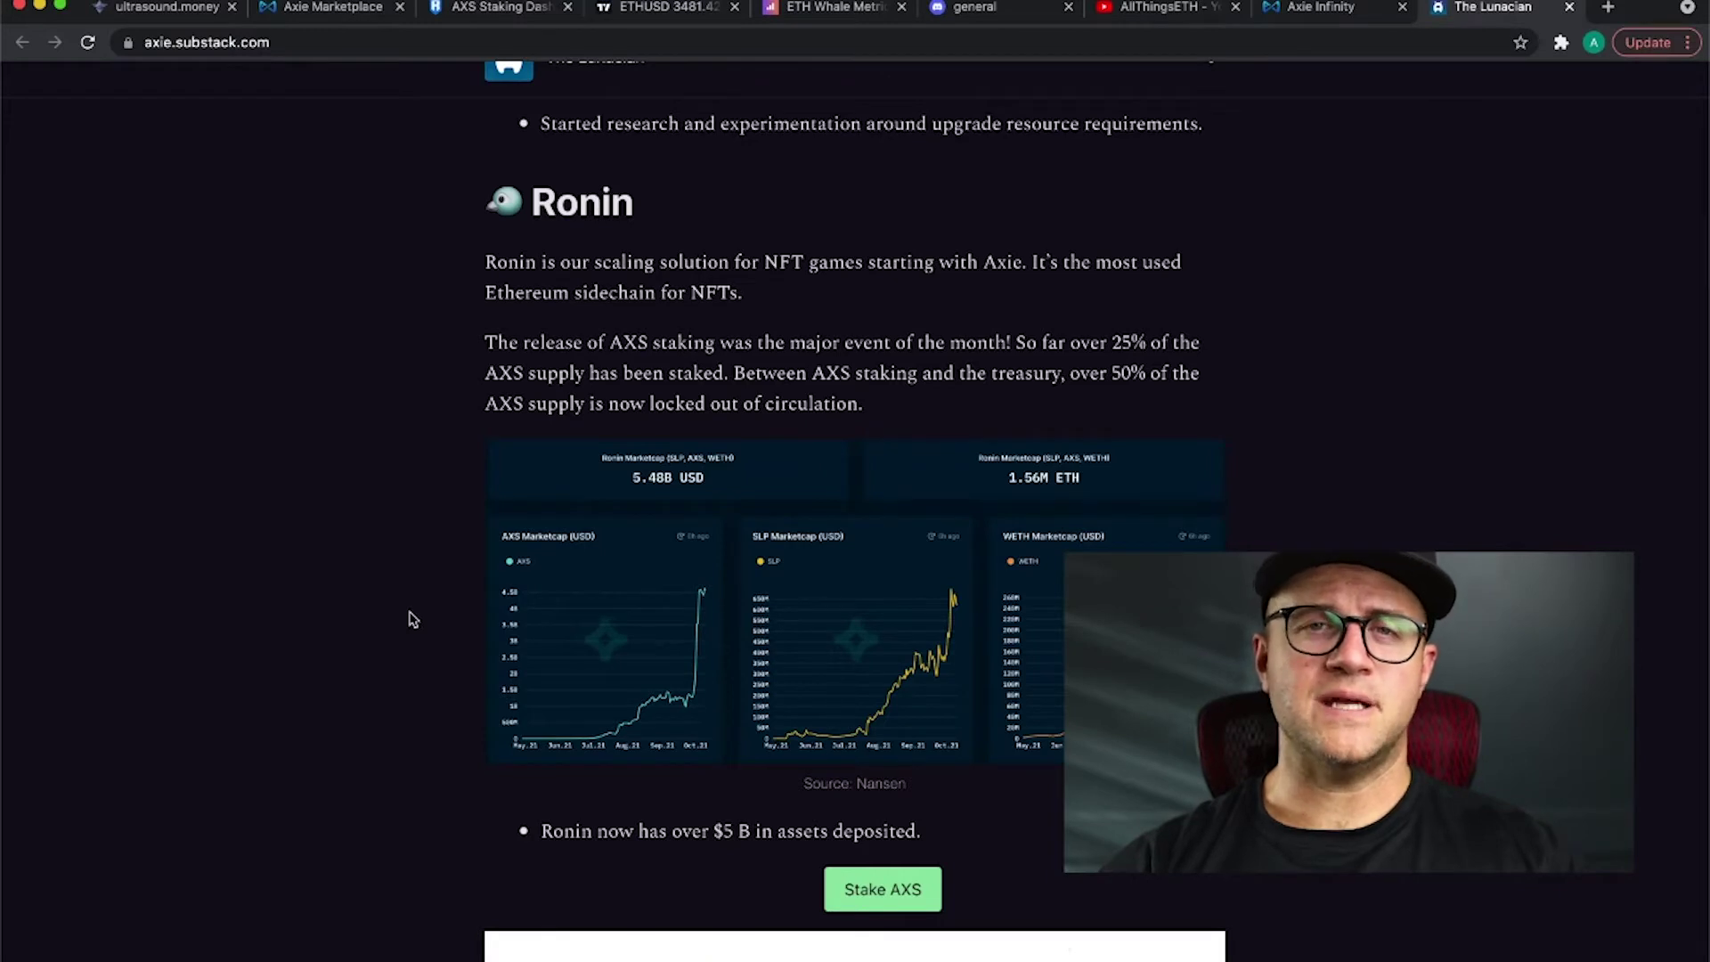
scroll(412, 619, "down", 1)
scroll(413, 619, "up", 1)
scroll(413, 619, "down", 1)
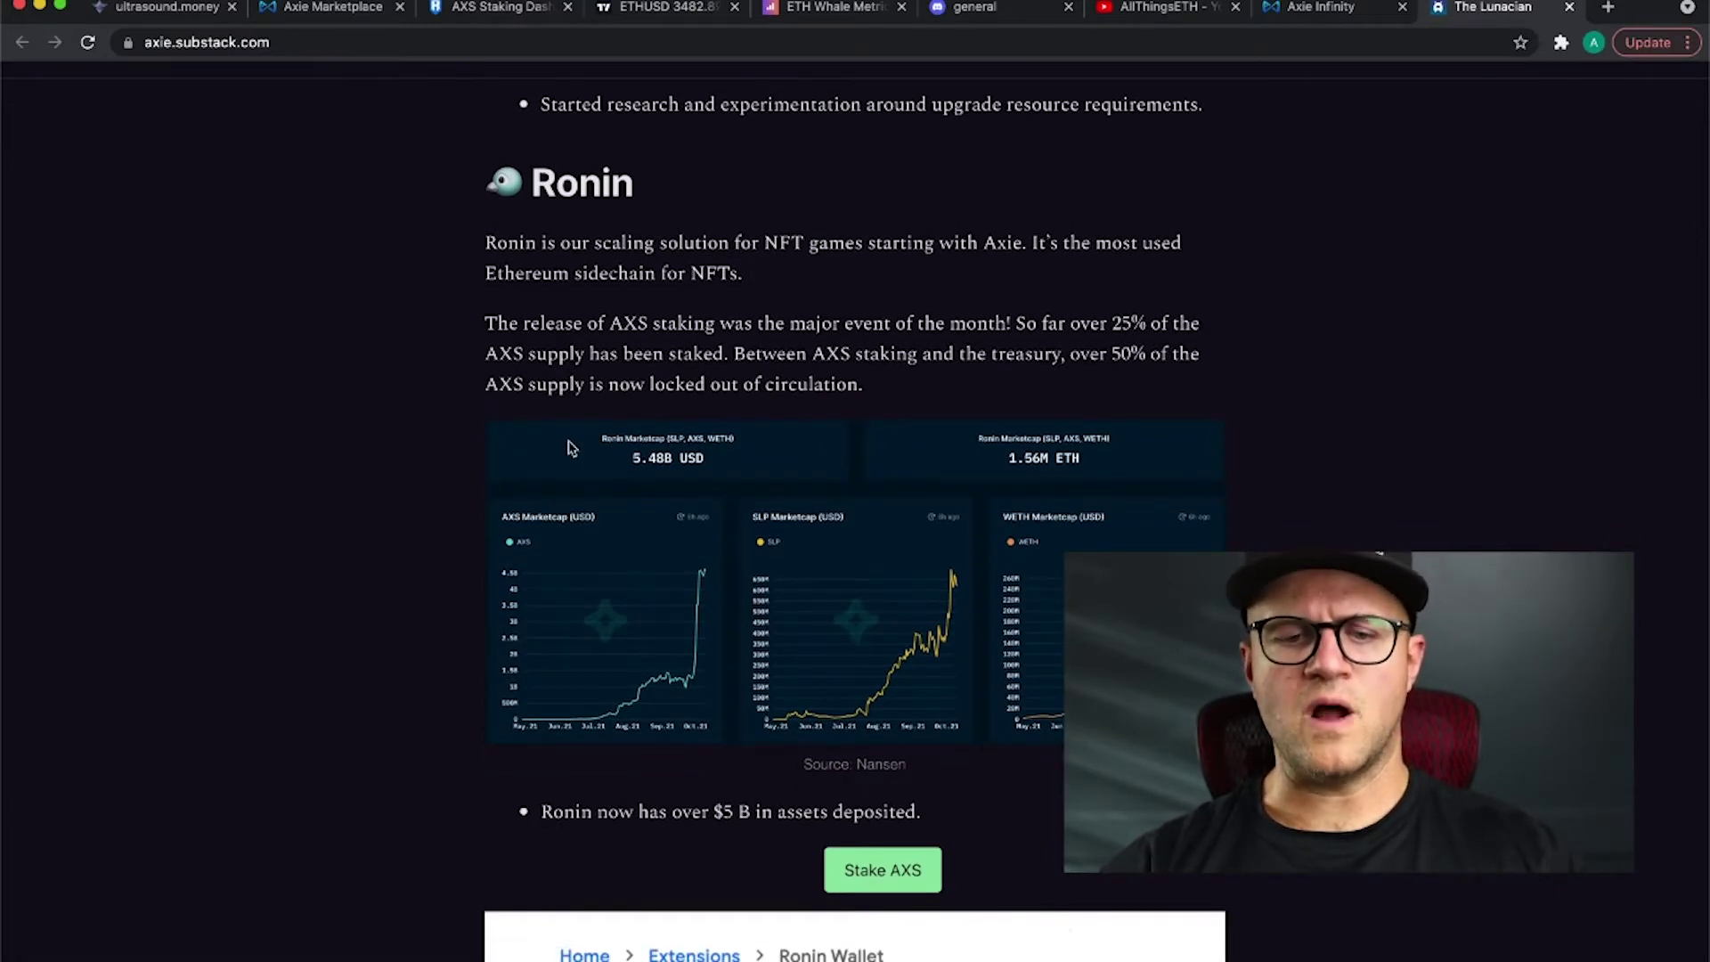
scroll(397, 443, "up", 1)
scroll(399, 445, "down", 1)
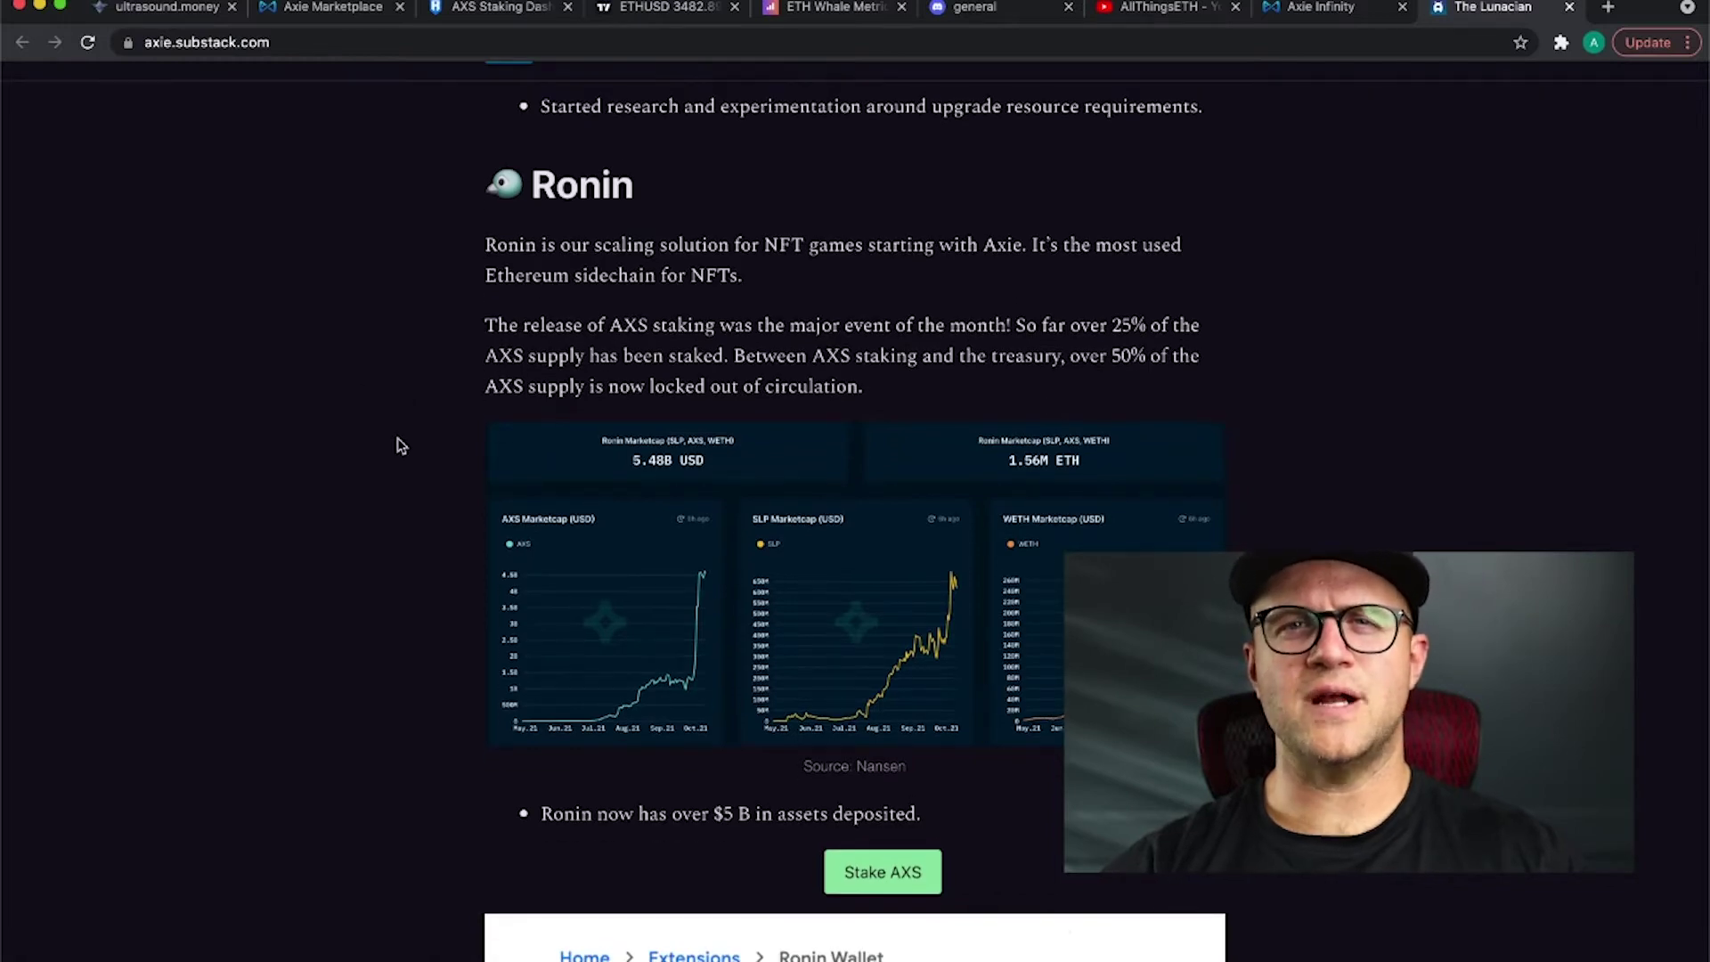
scroll(399, 444, "up", 1)
scroll(399, 444, "down", 1)
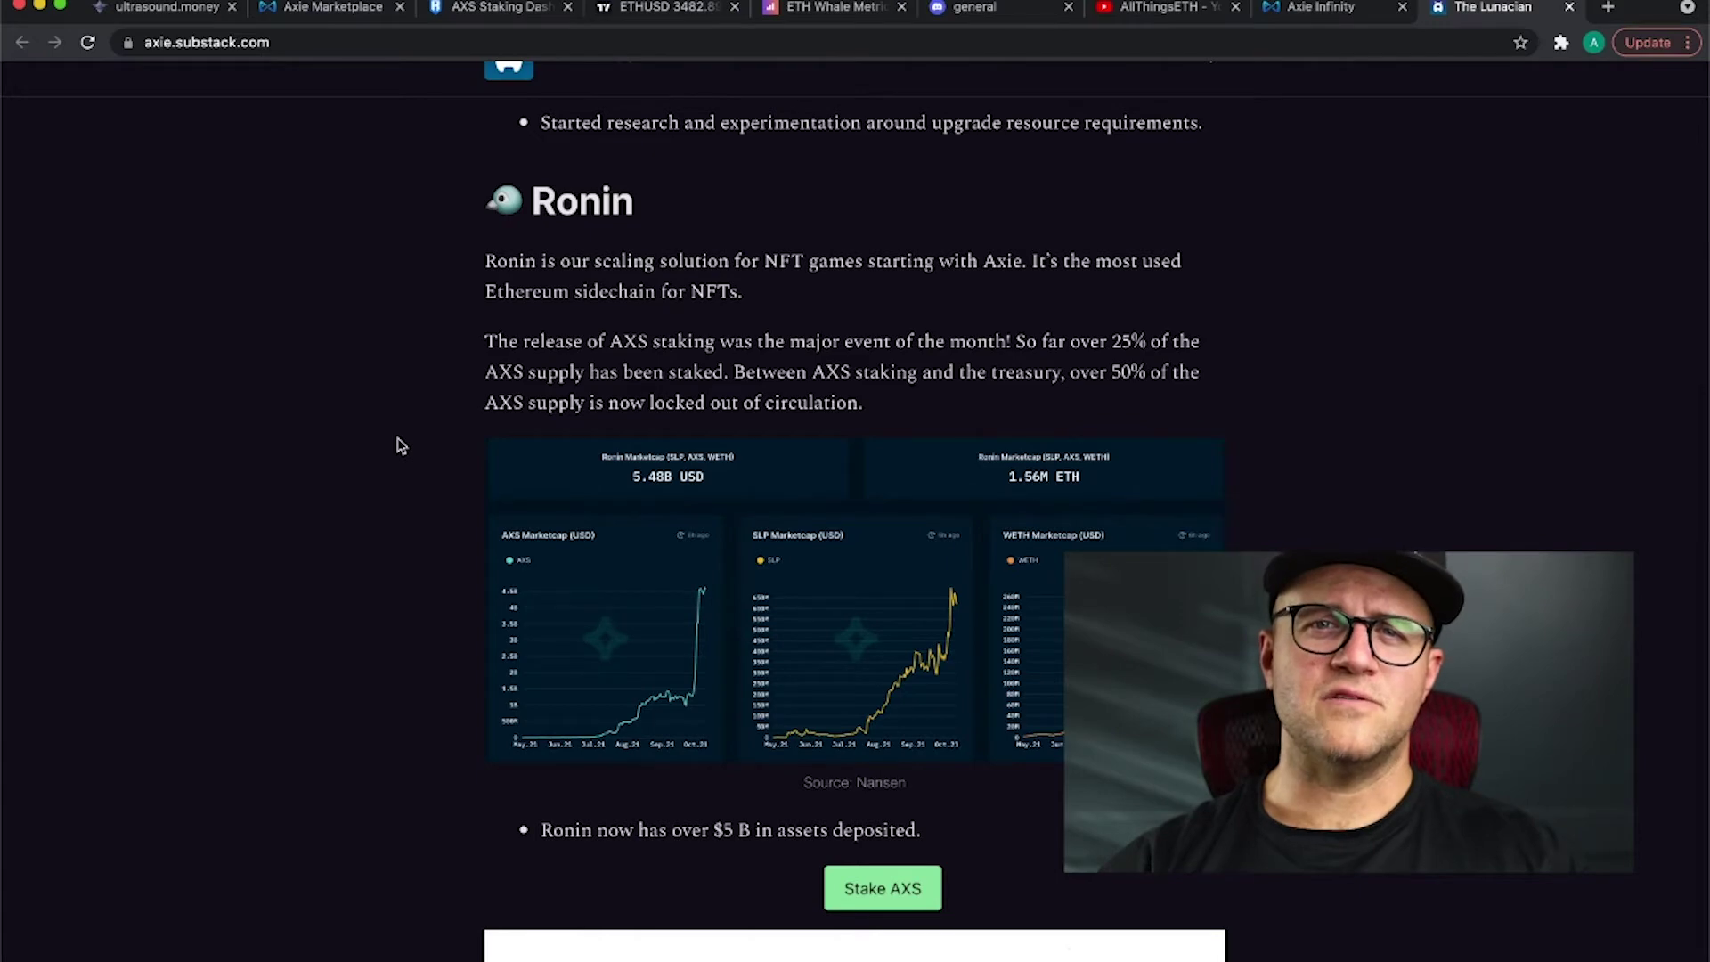
scroll(400, 446, "down", 1)
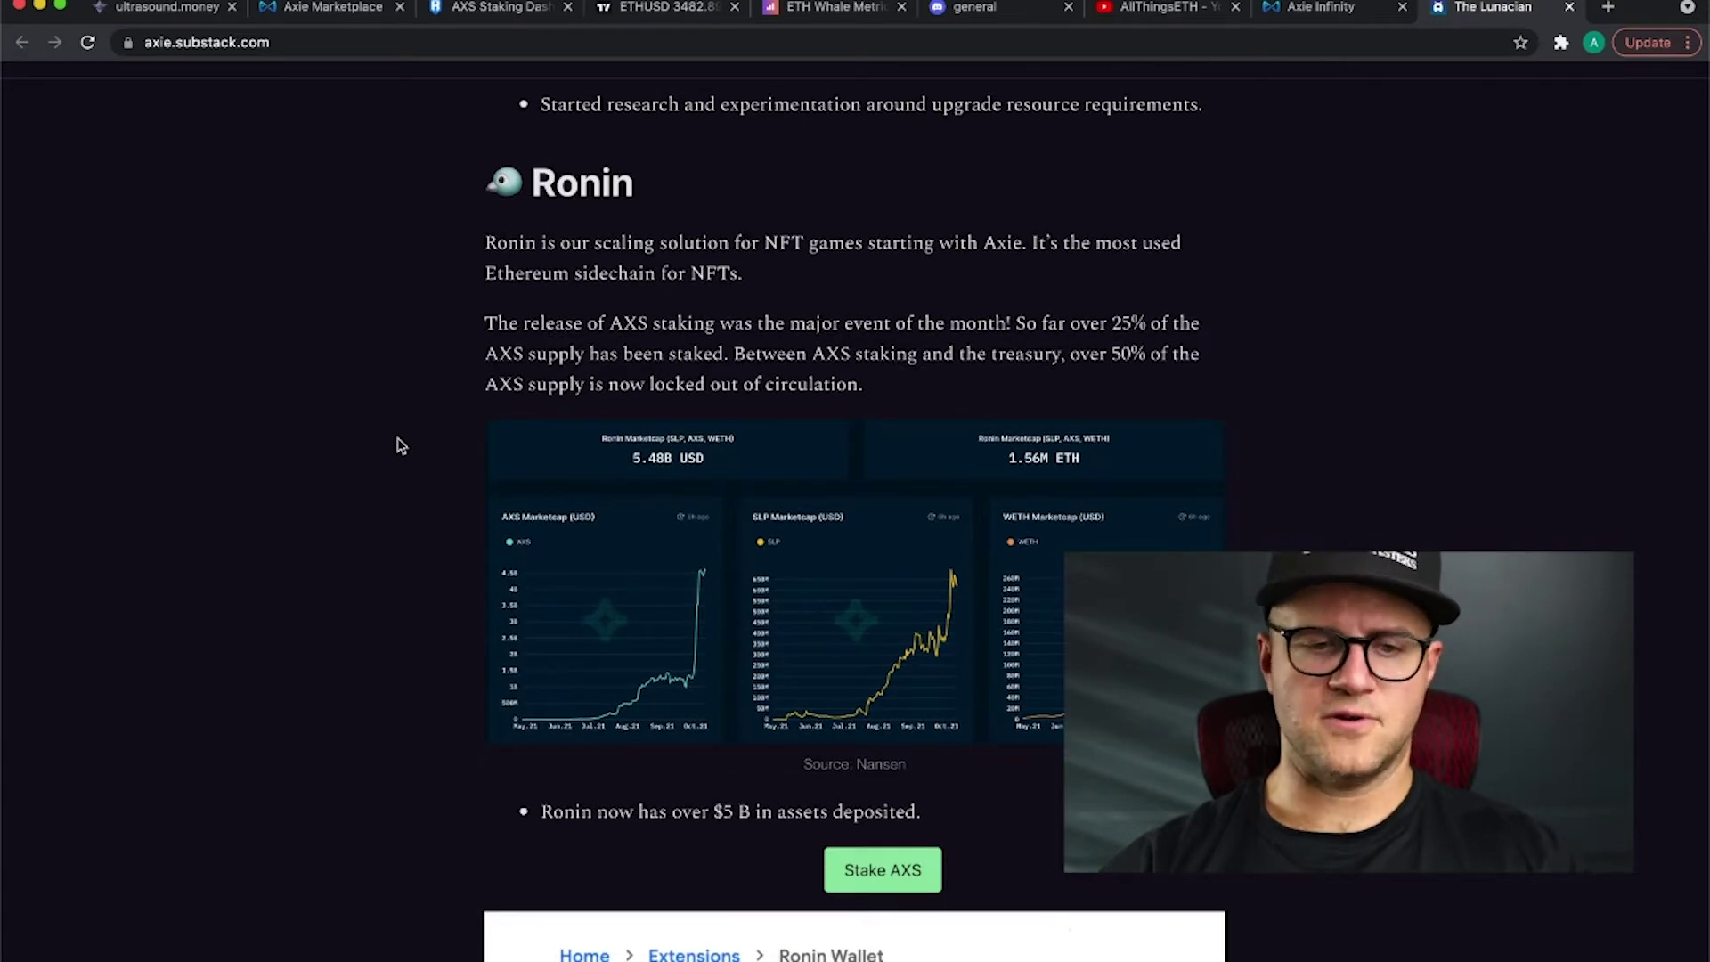
Step: Review the Ronin Wallet download graphic, the Daily Active Addresses chart and the closing Ronin bullet points
scroll(399, 446, "down", 7)
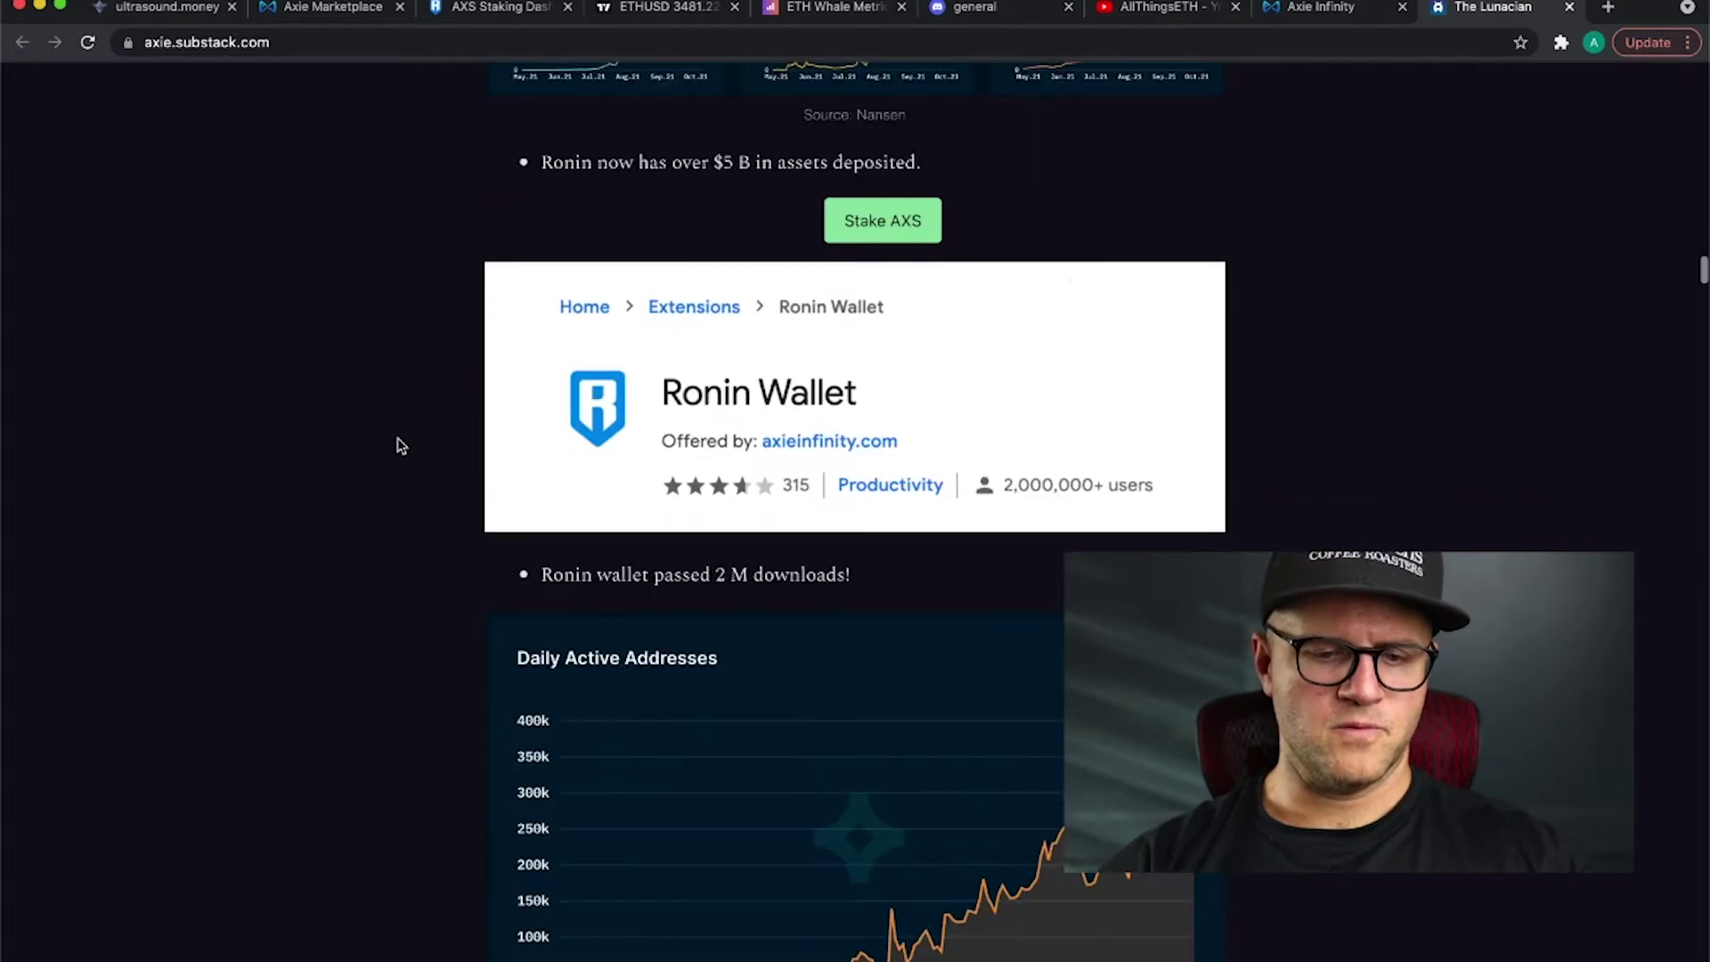
scroll(400, 445, "down", 3)
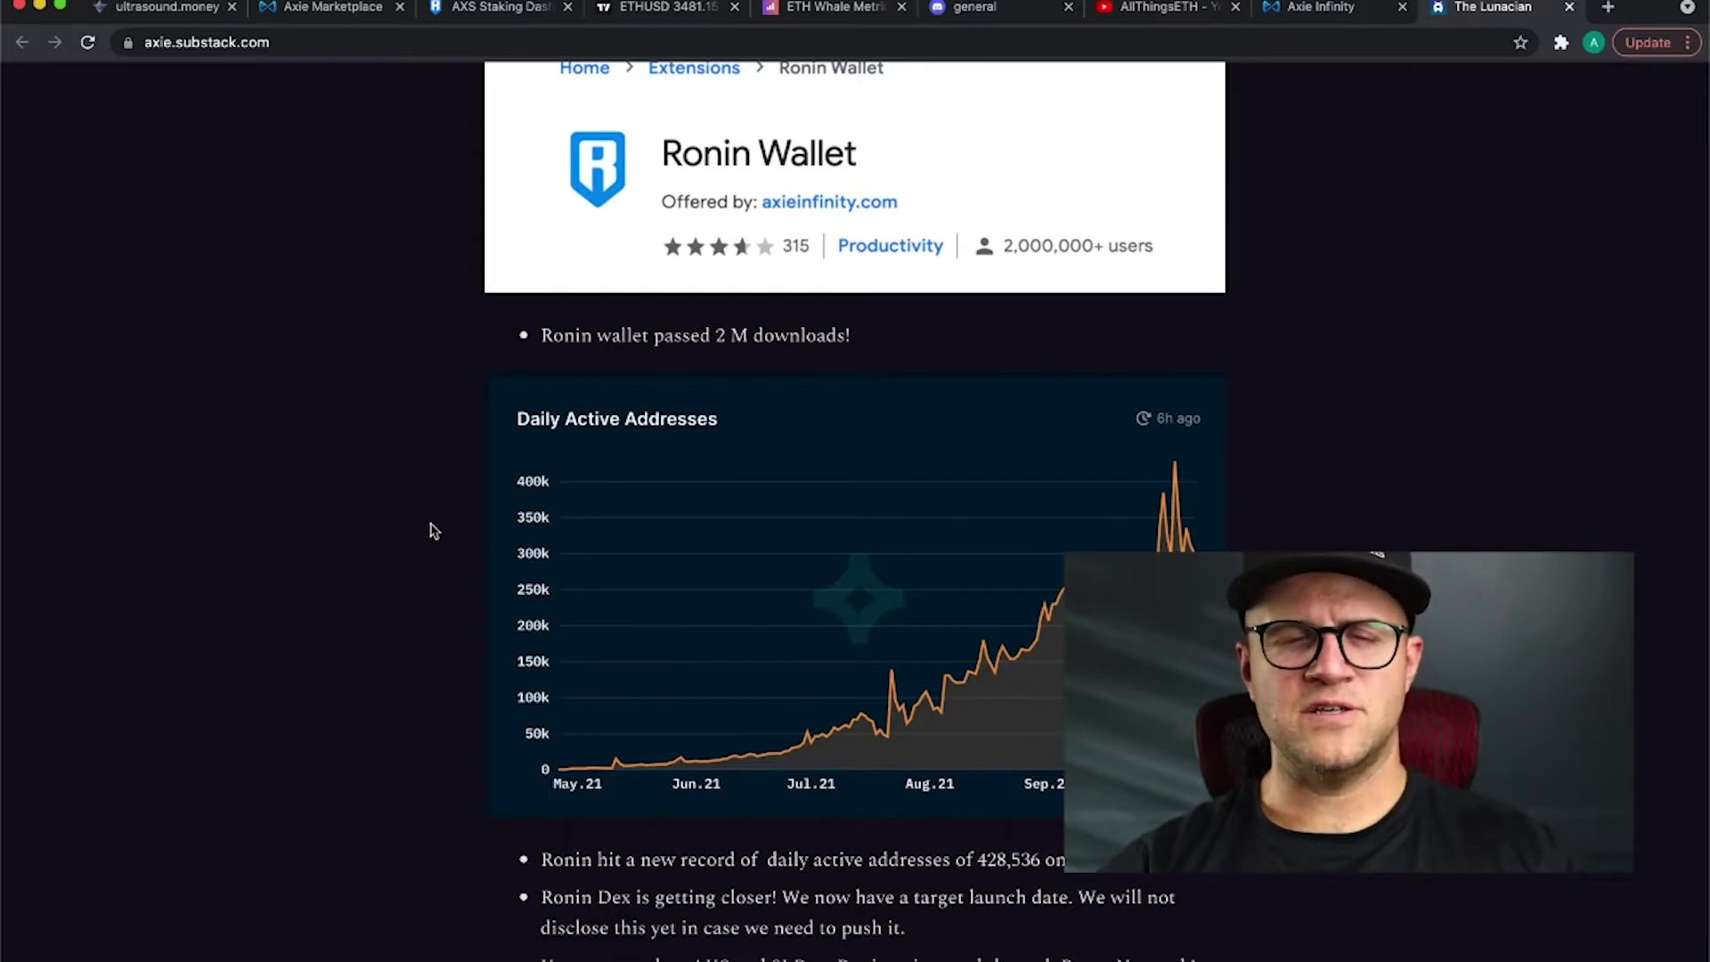
scroll(430, 530, "down", 7)
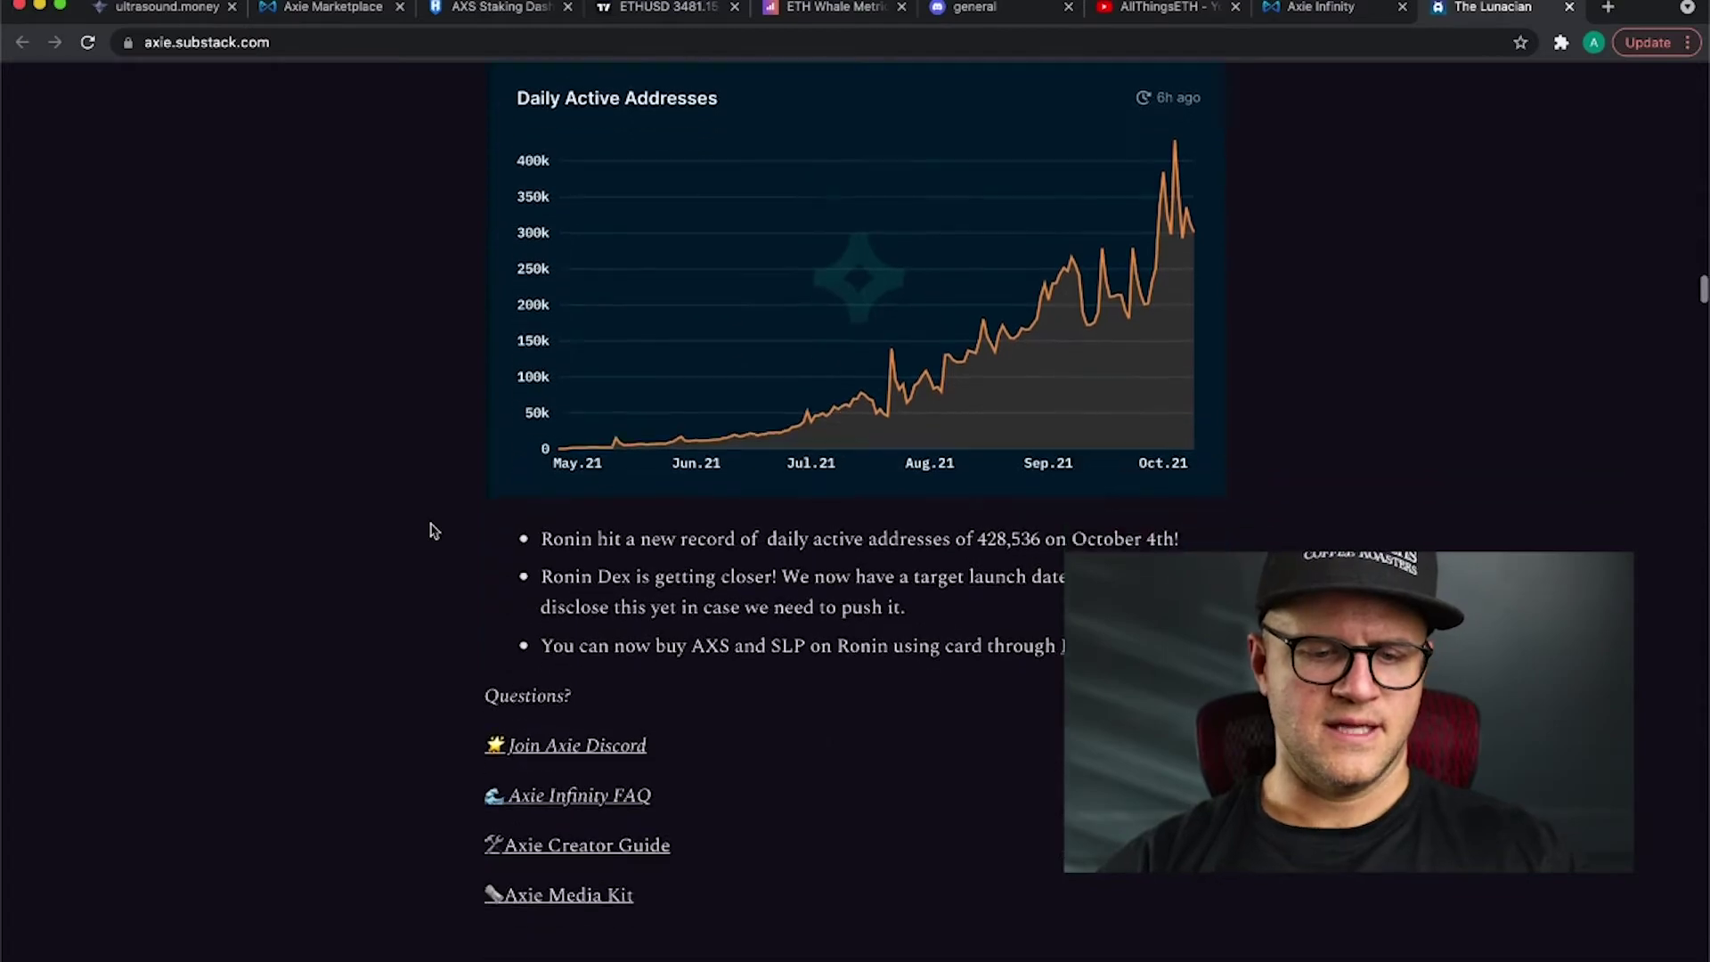
Step: Skim the Sky Mavis Series B article from its funding graphic down to the Leaving our Mark on History section
scroll(430, 531, "down", 3)
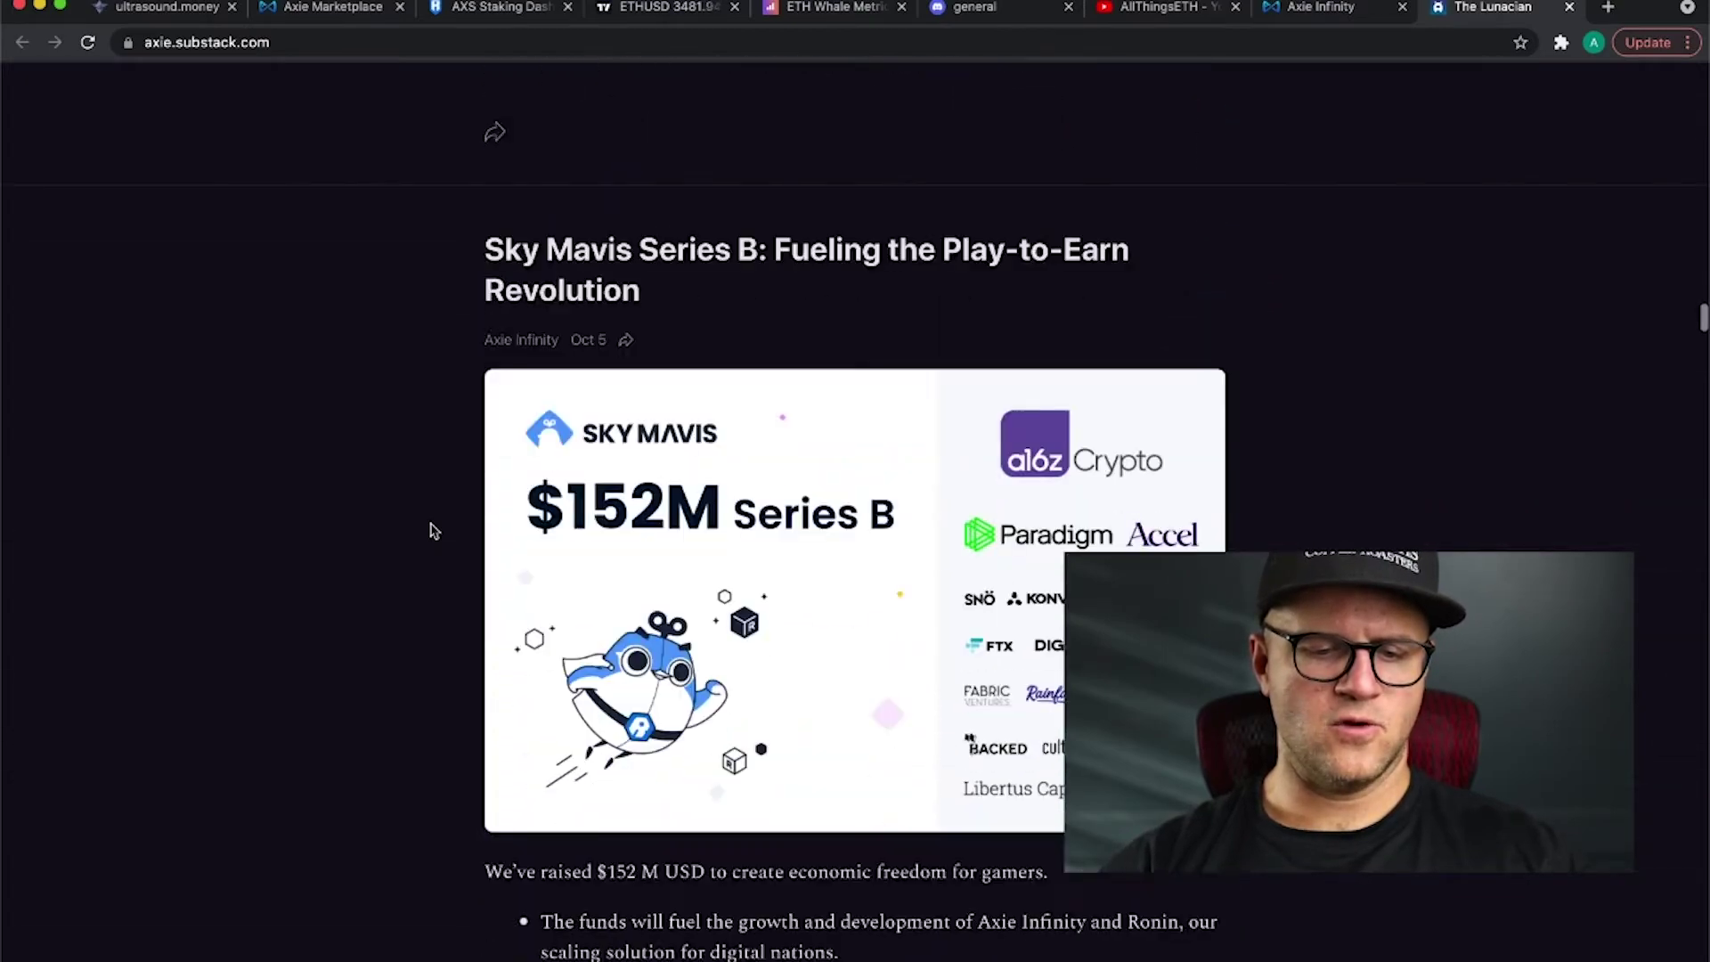
scroll(430, 531, "down", 12)
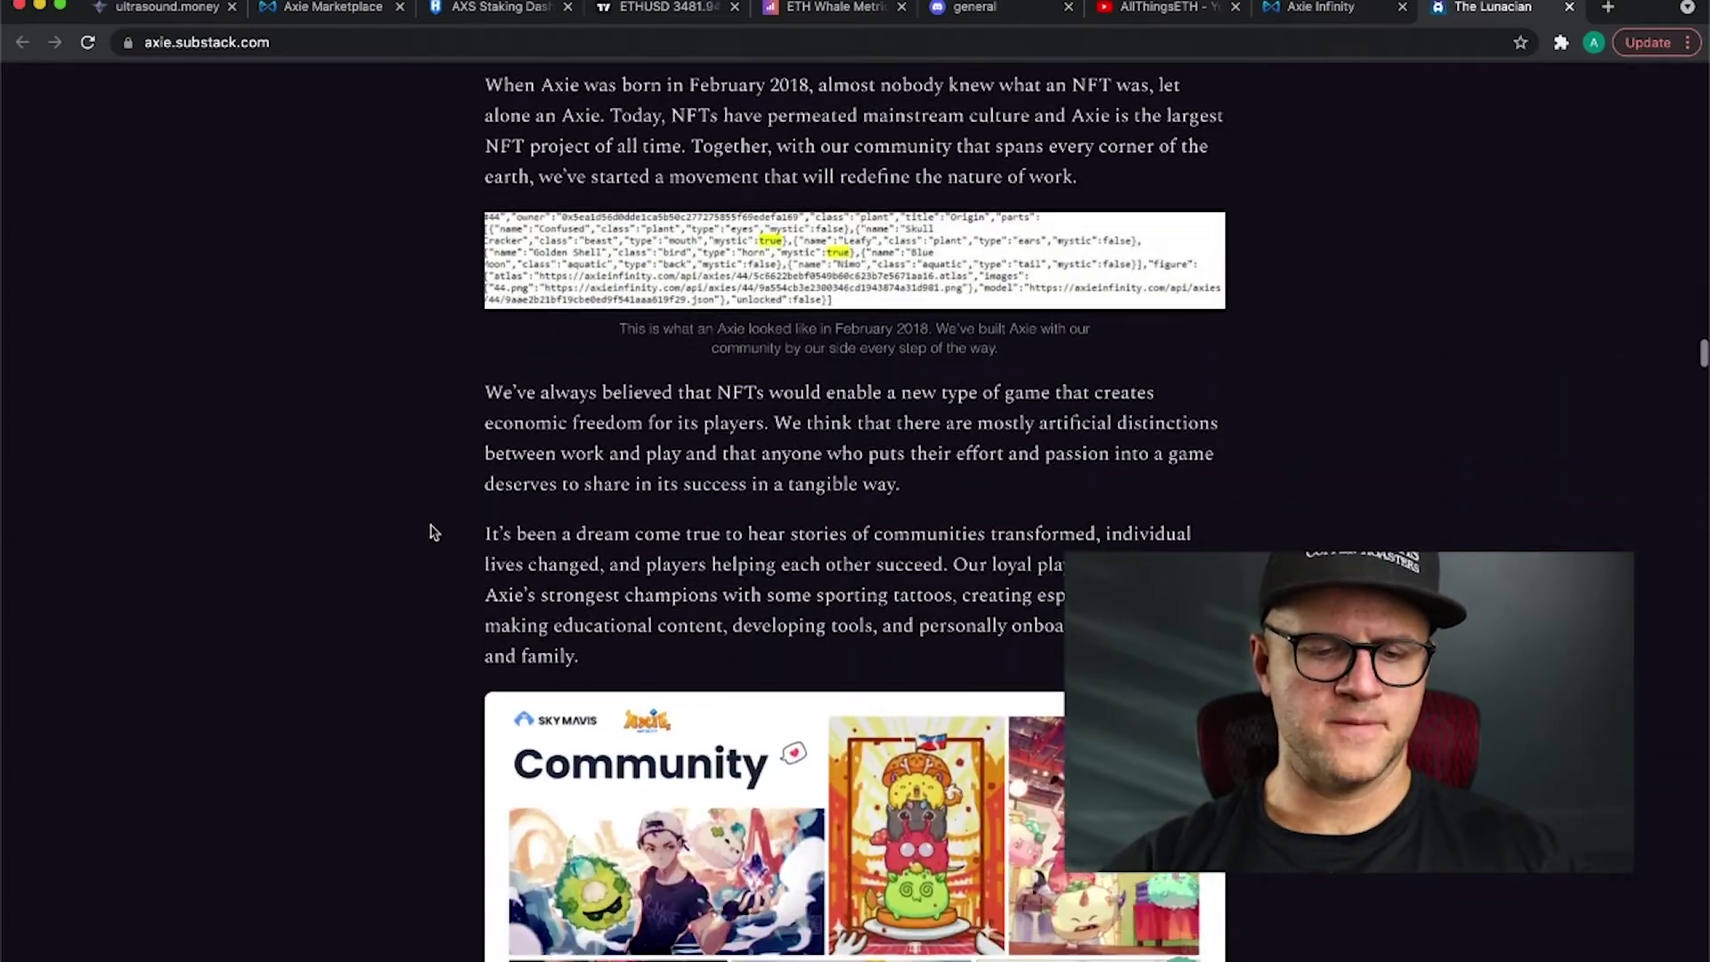
scroll(430, 531, "down", 12)
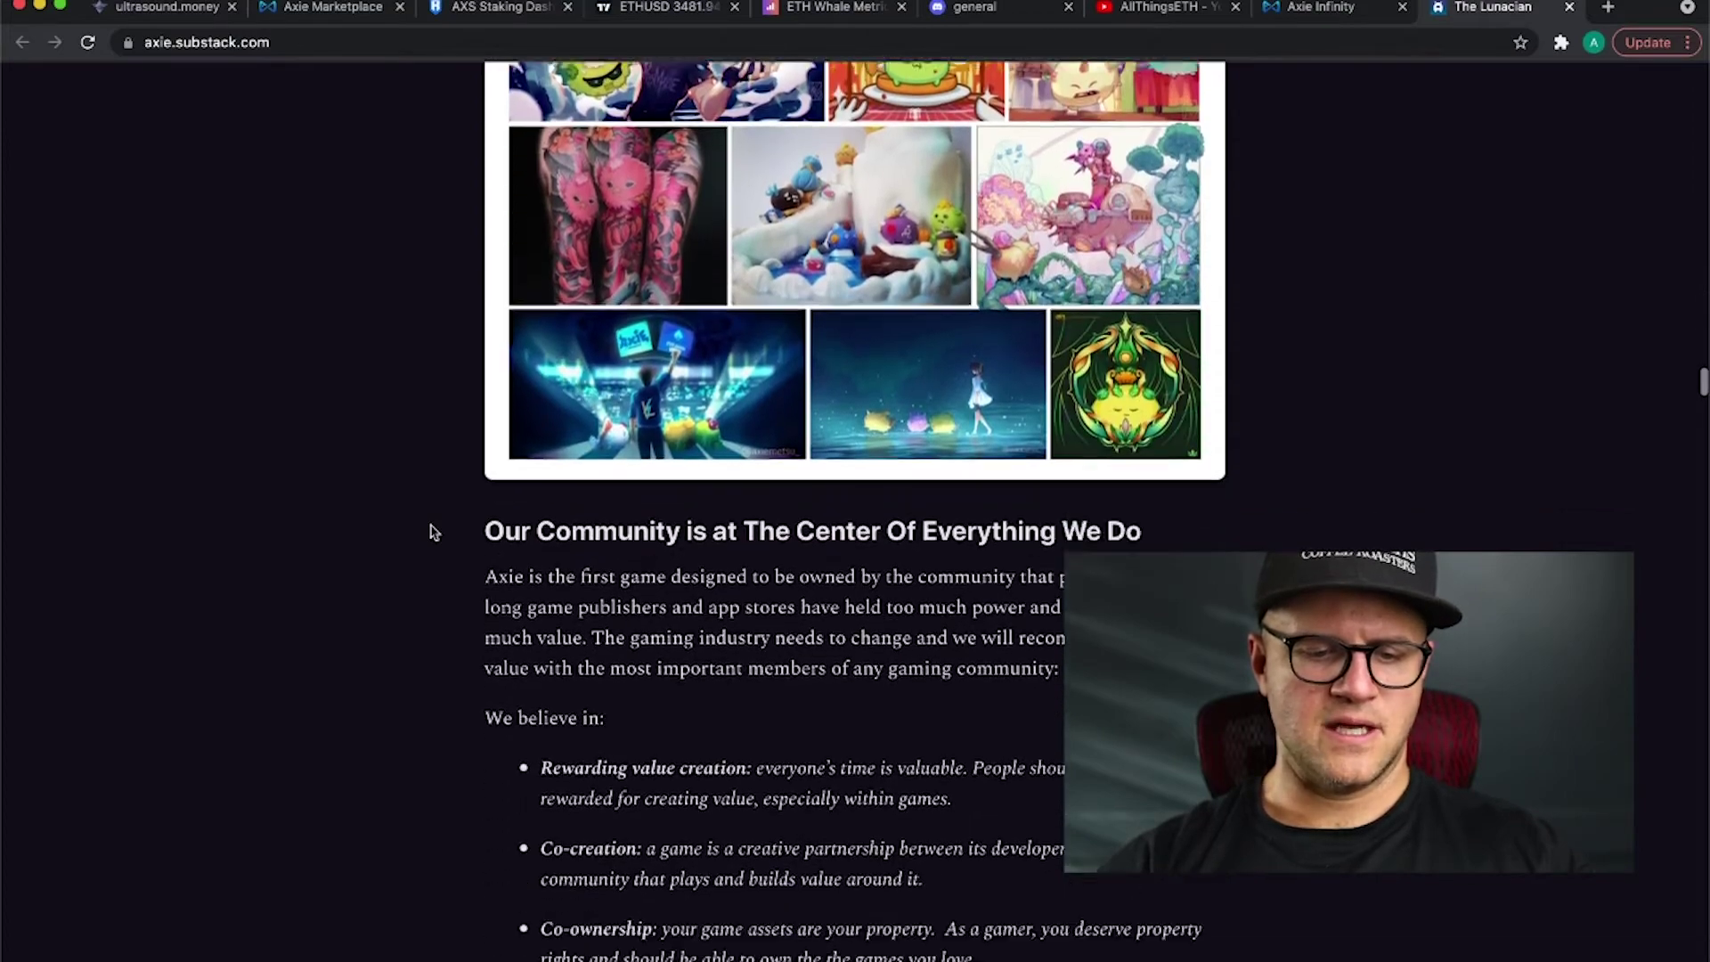
scroll(430, 531, "down", 12)
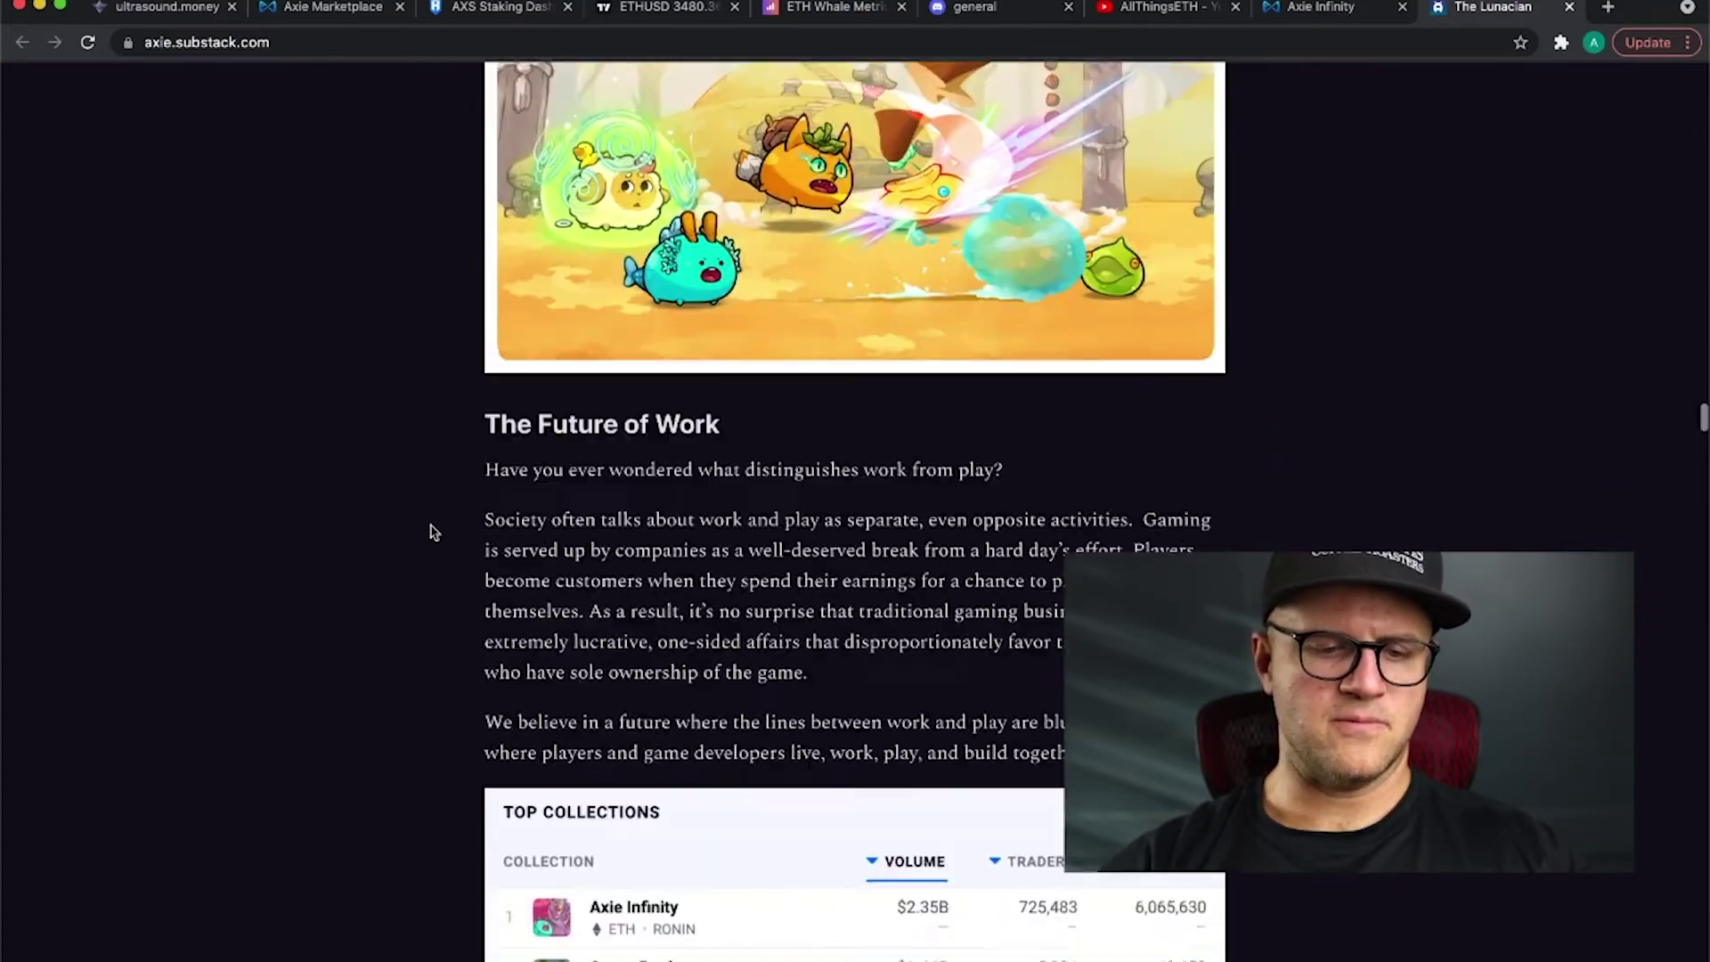
scroll(431, 531, "down", 12)
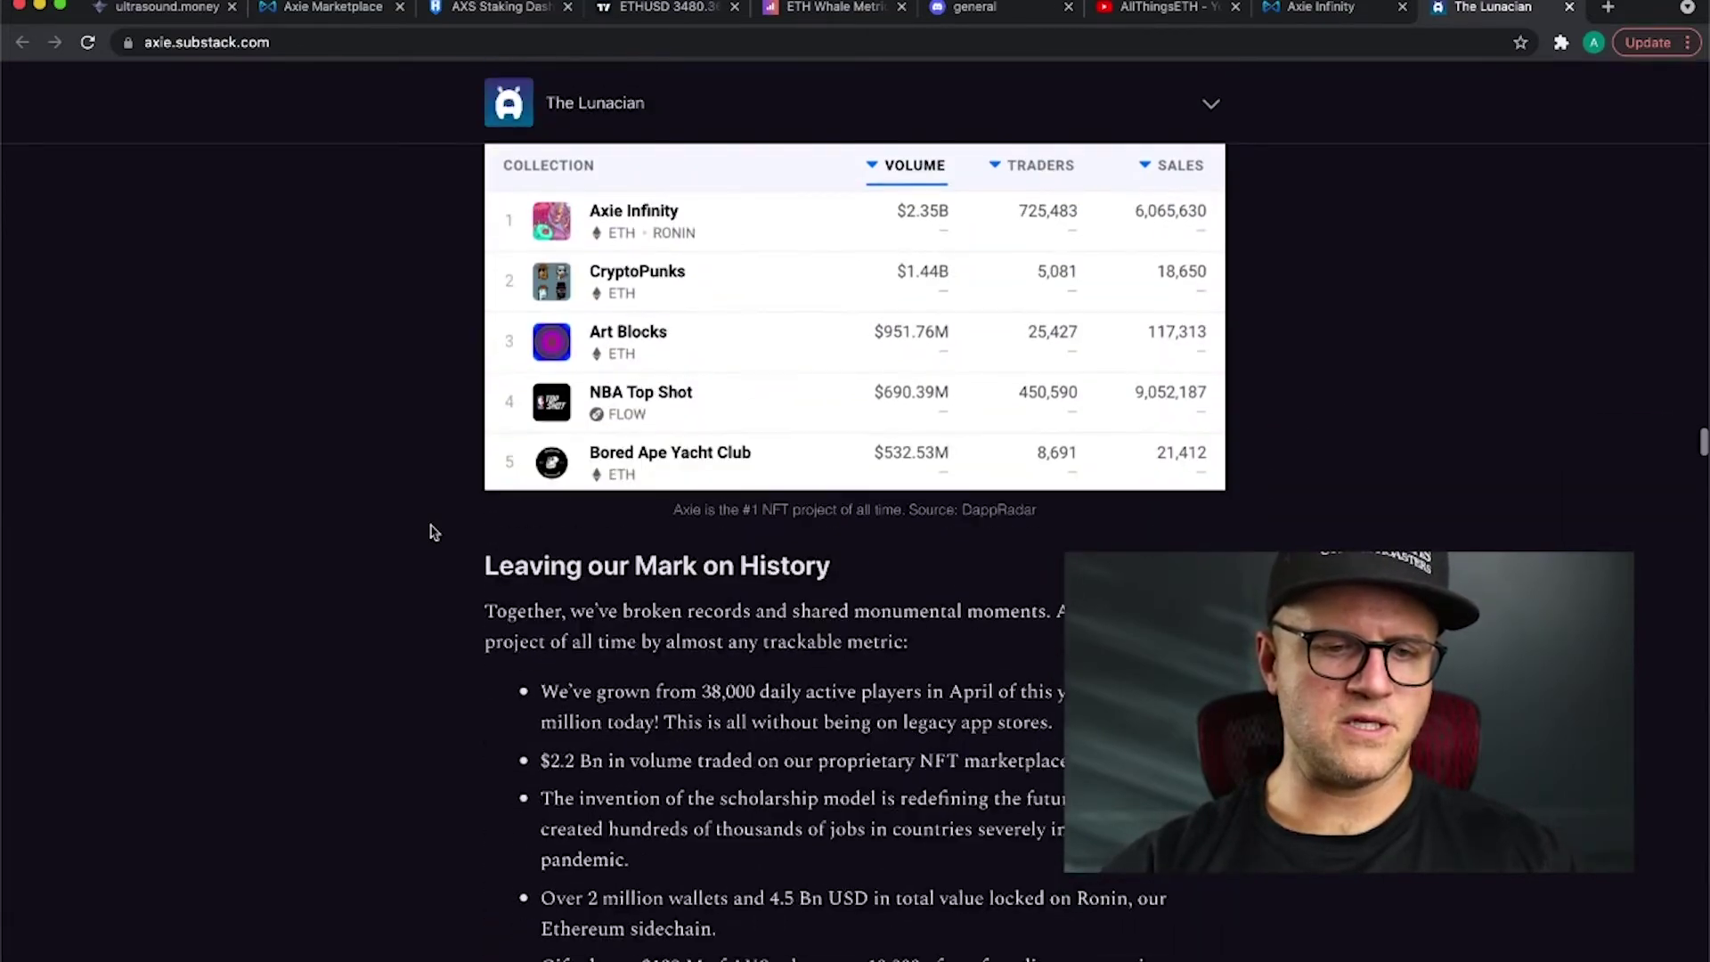
Step: Switch to the Axie Marketplace and look over the prices of the cheapest Axies for sale
left_click(346, 11)
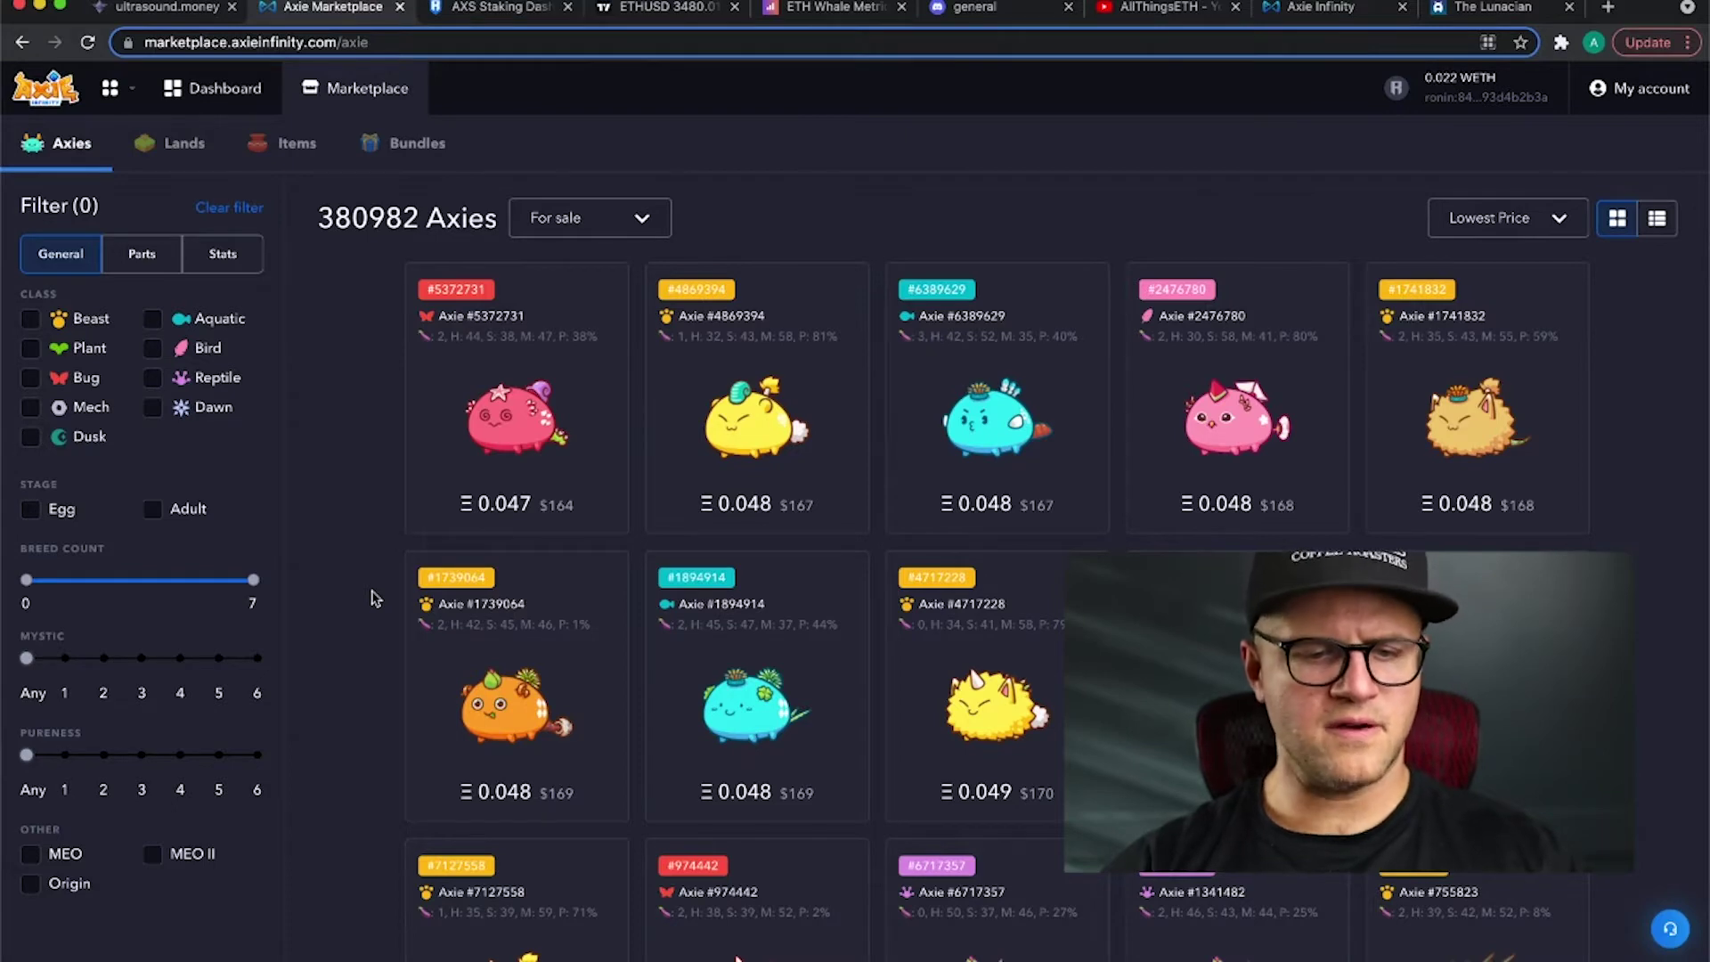
scroll(374, 599, "down", 2)
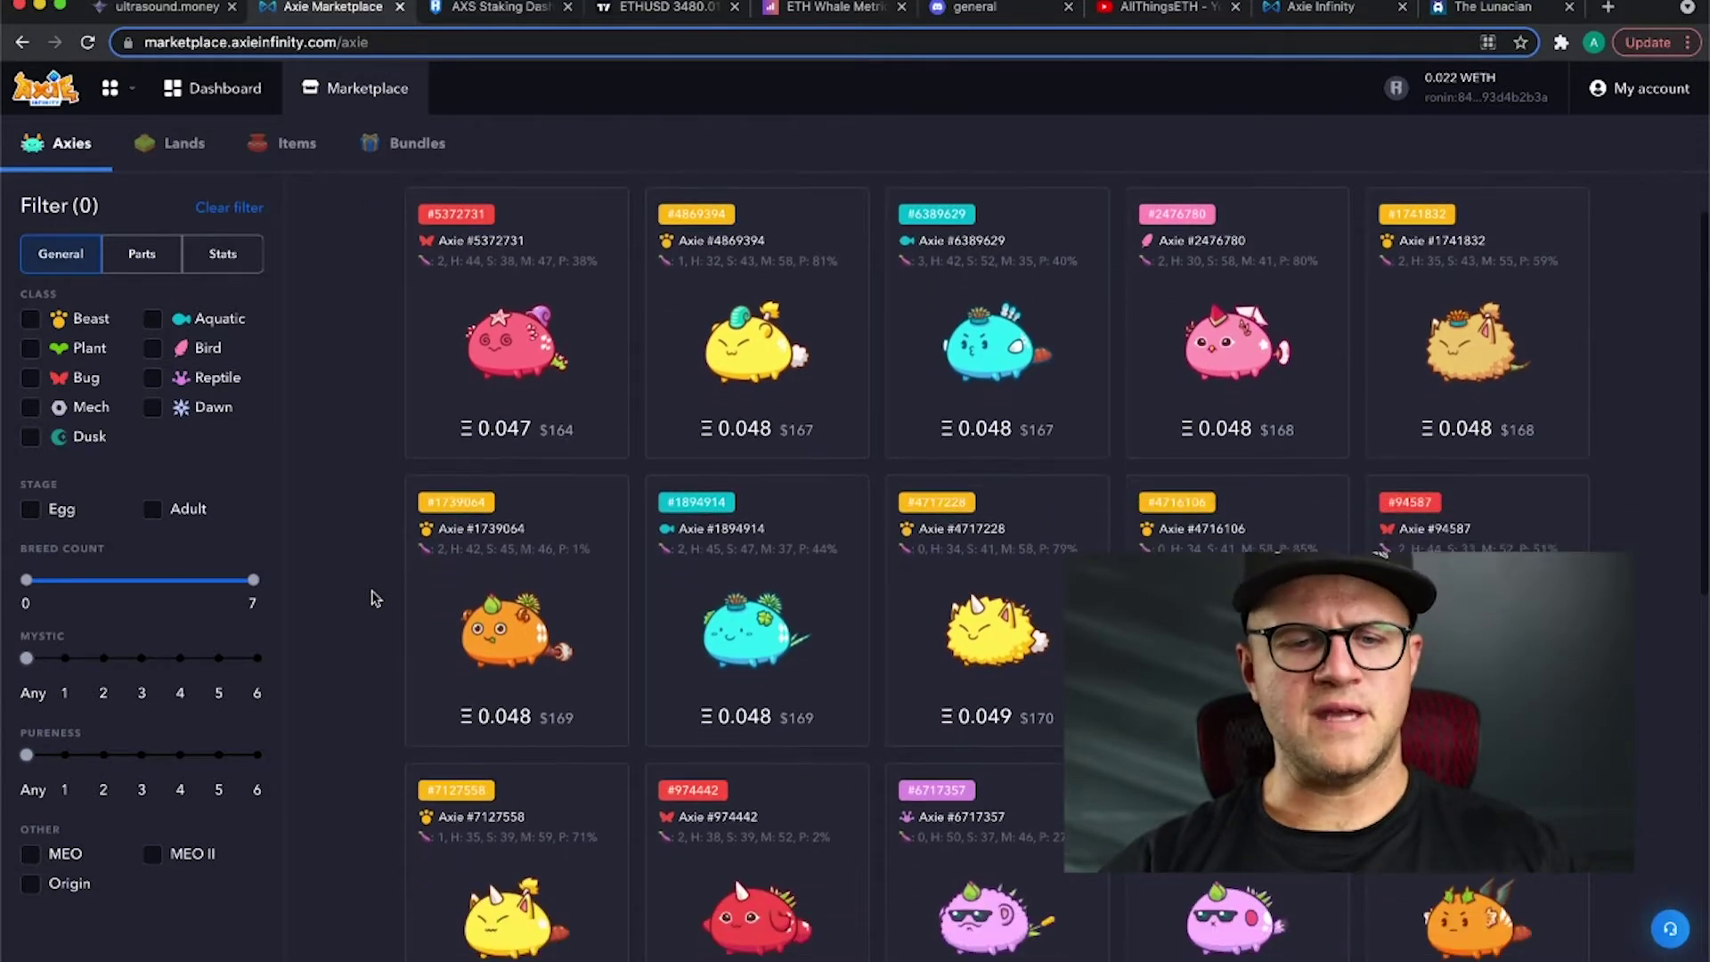
scroll(375, 599, "up", 2)
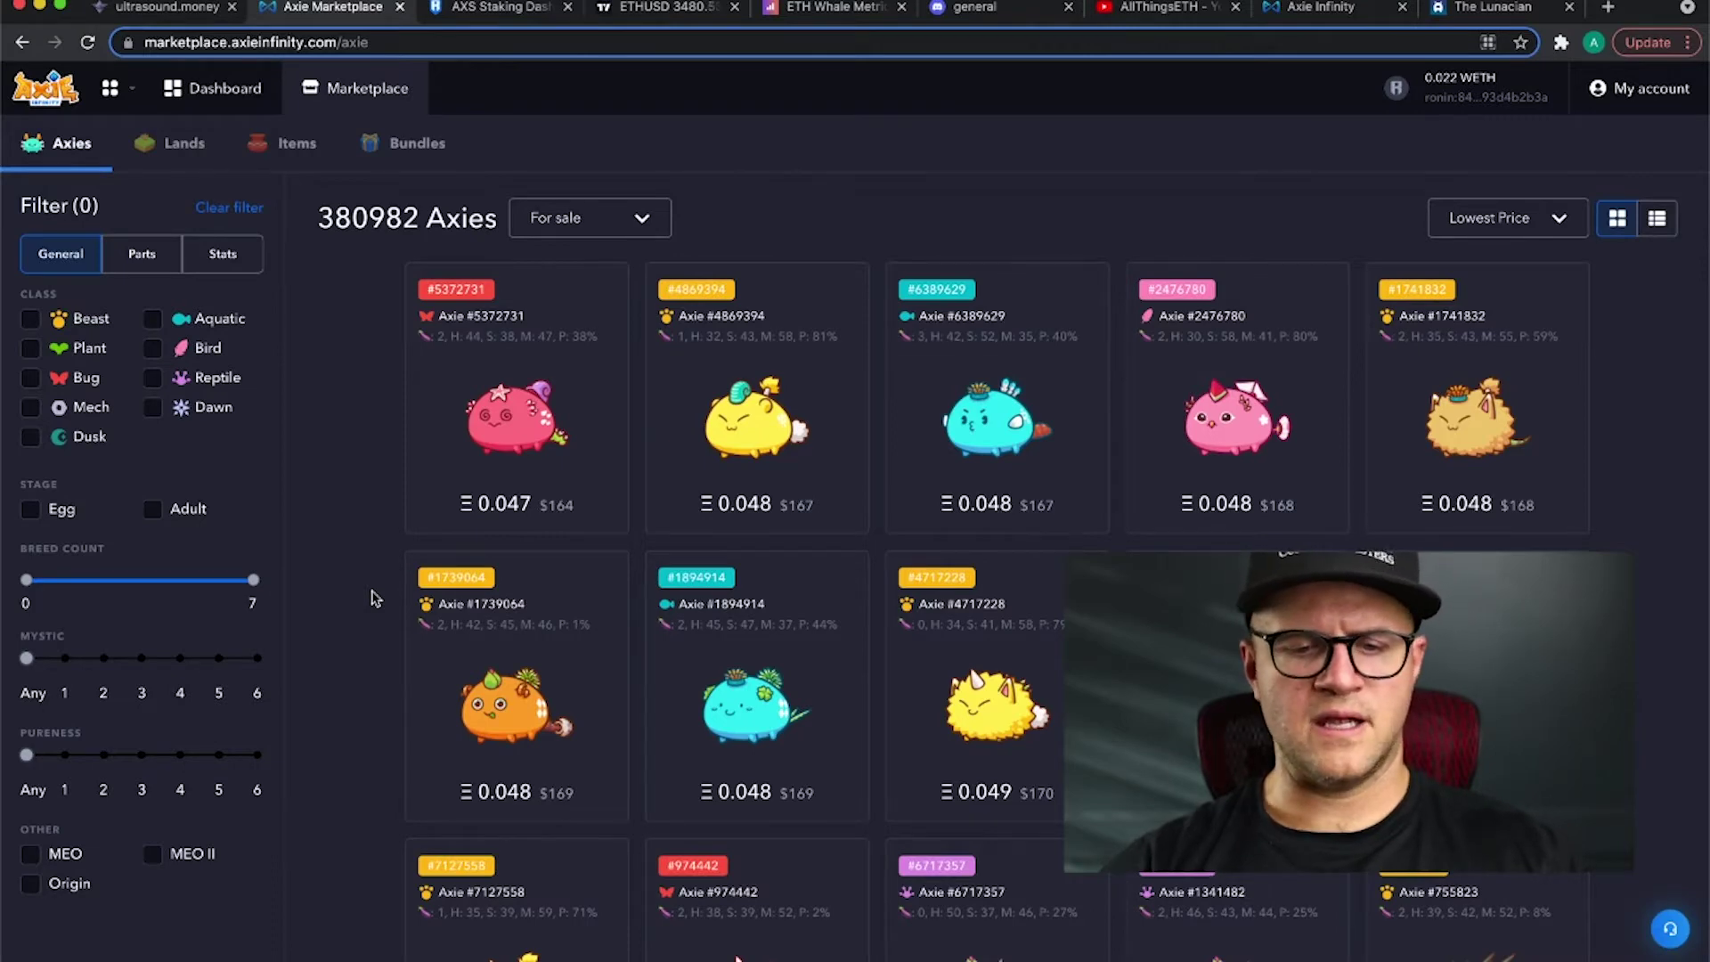
scroll(375, 599, "down", 2)
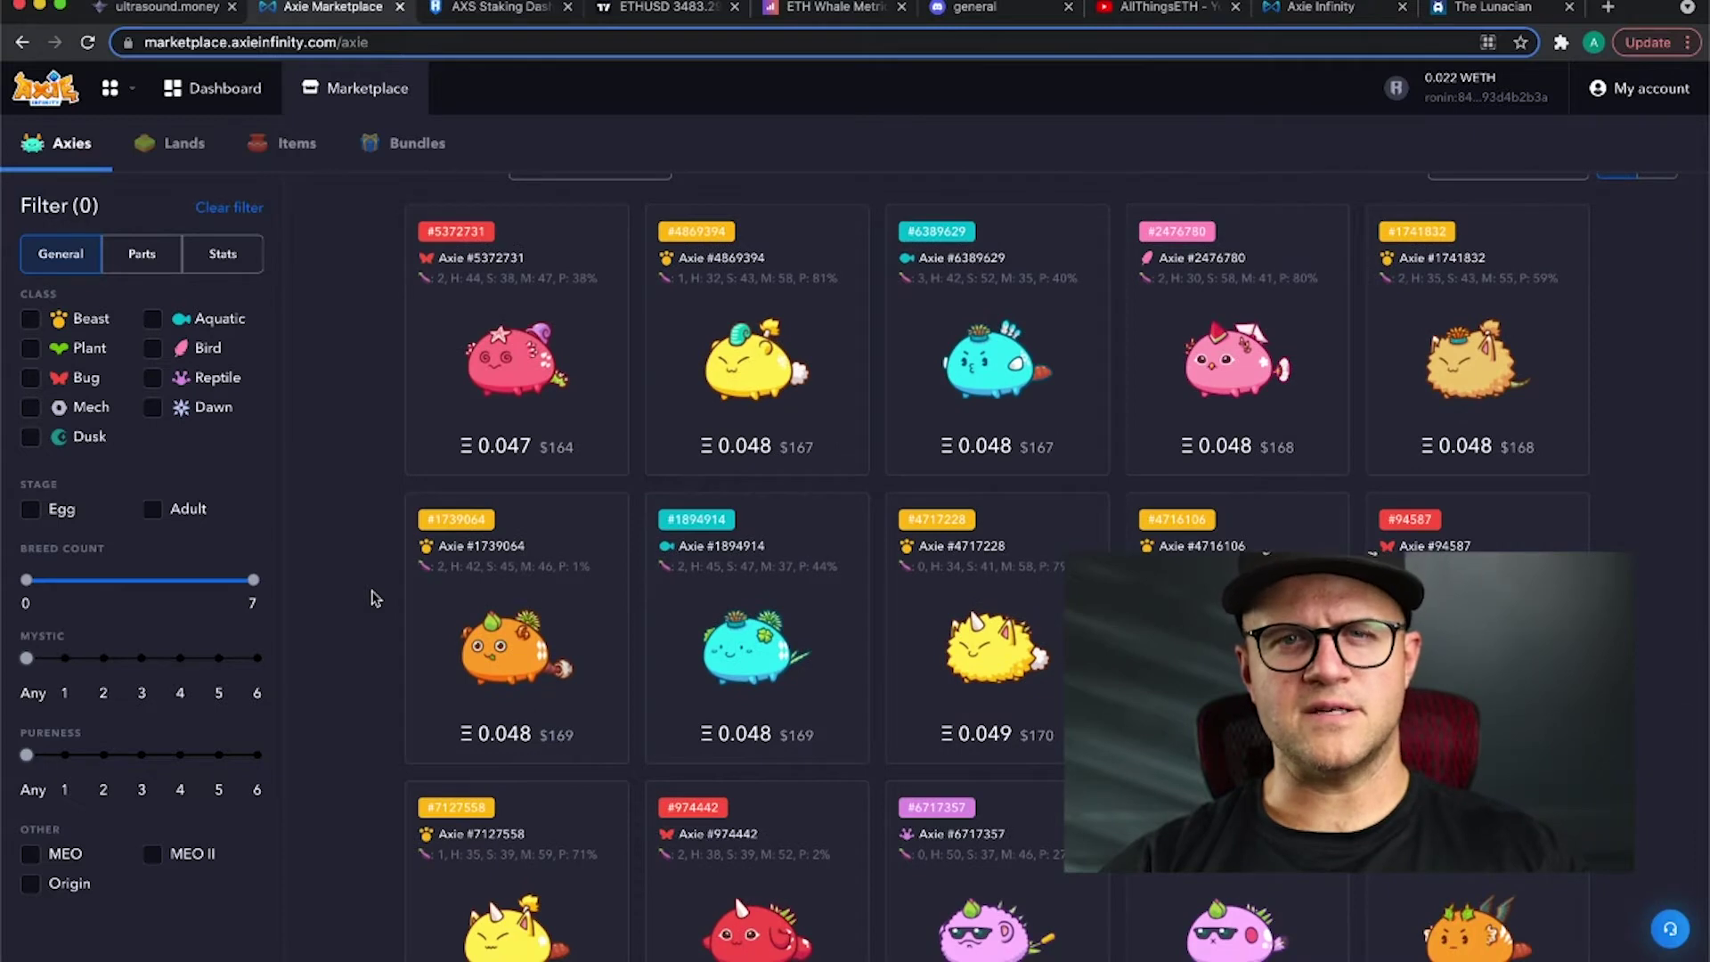
scroll(374, 599, "down", 3)
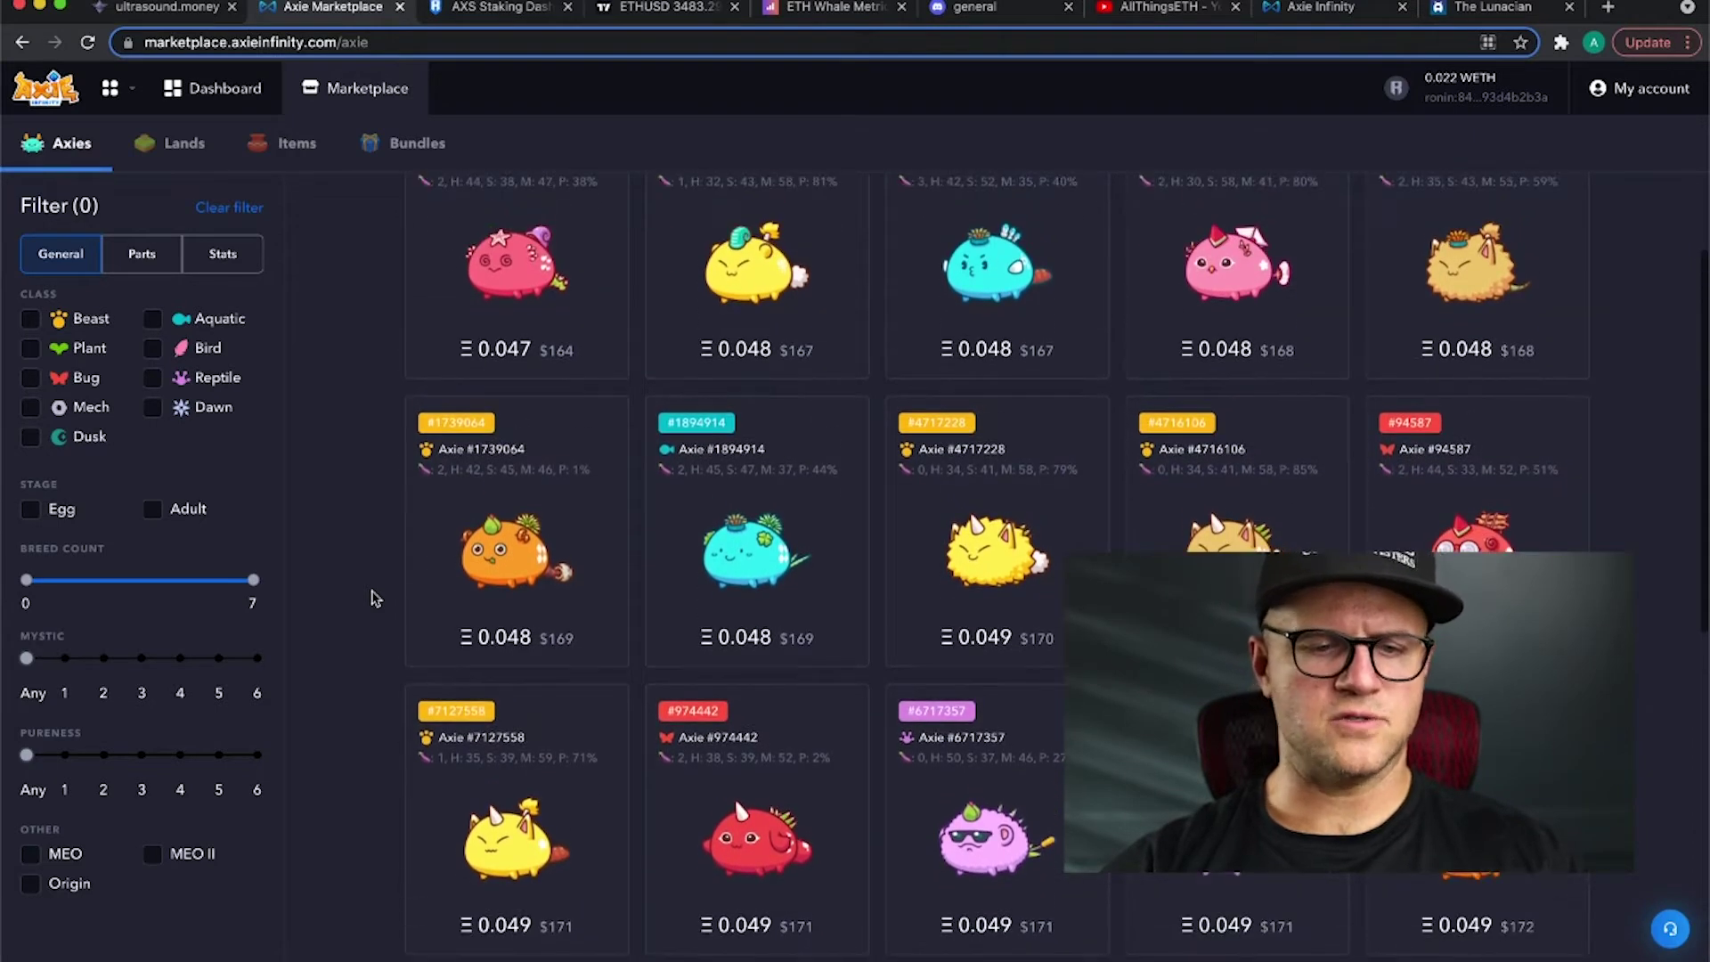
scroll(374, 598, "up", 3)
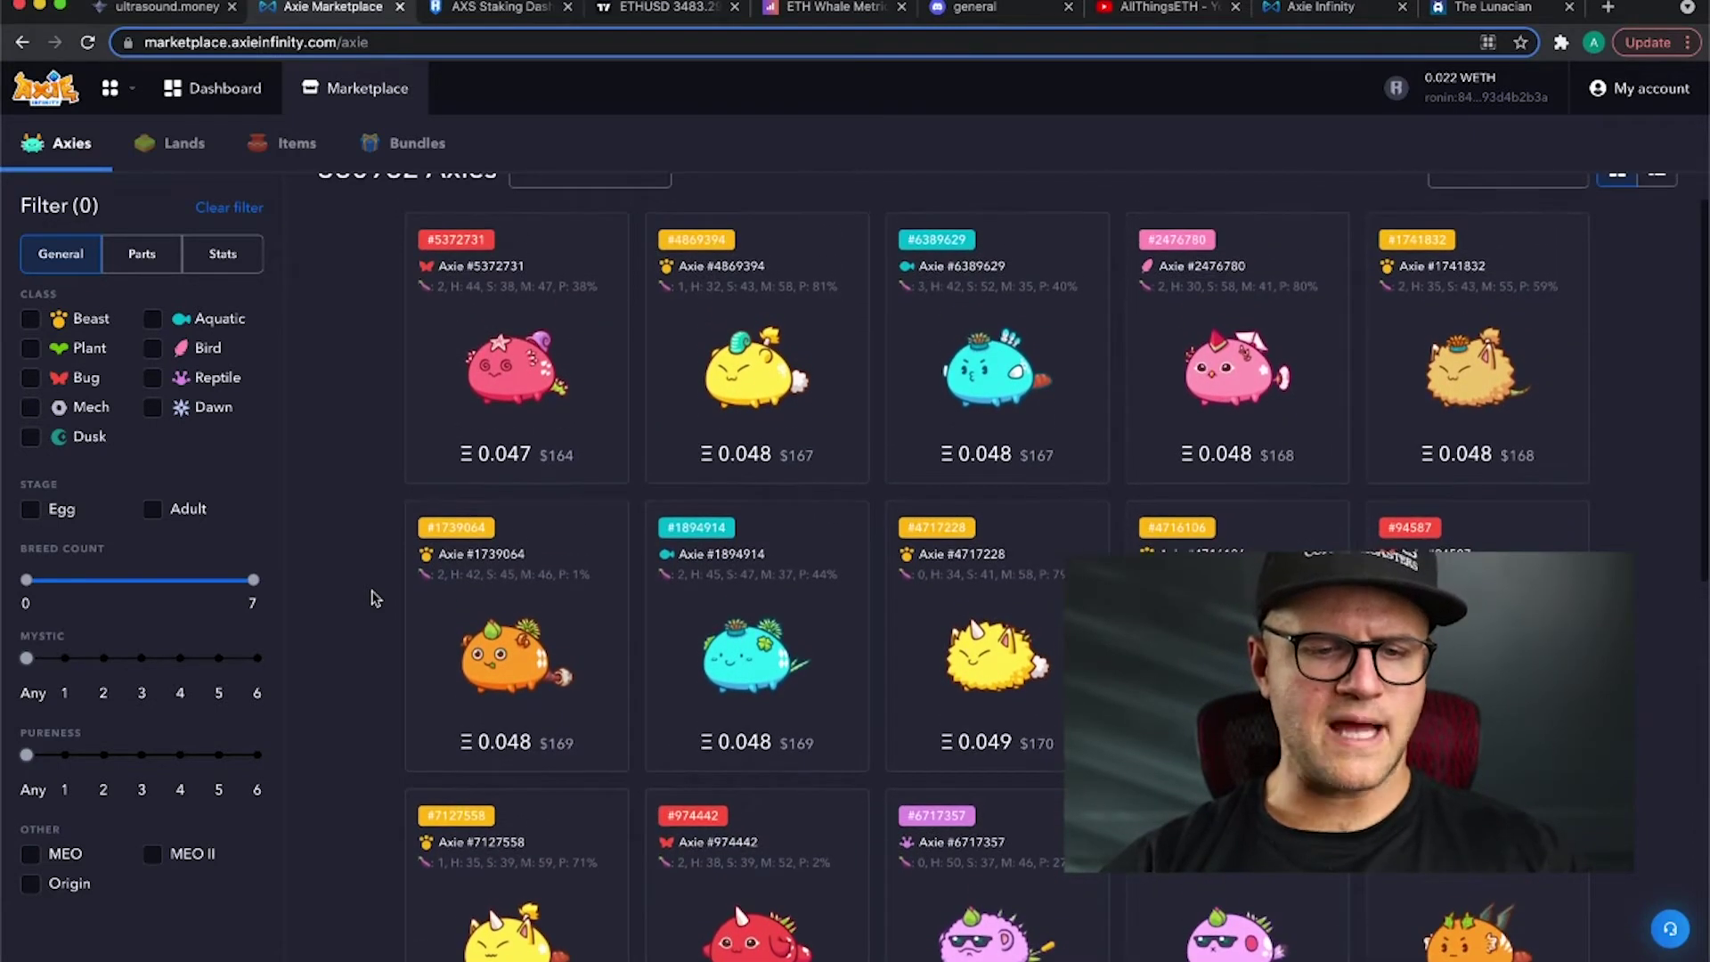
scroll(374, 598, "down", 1)
scroll(375, 598, "up", 1)
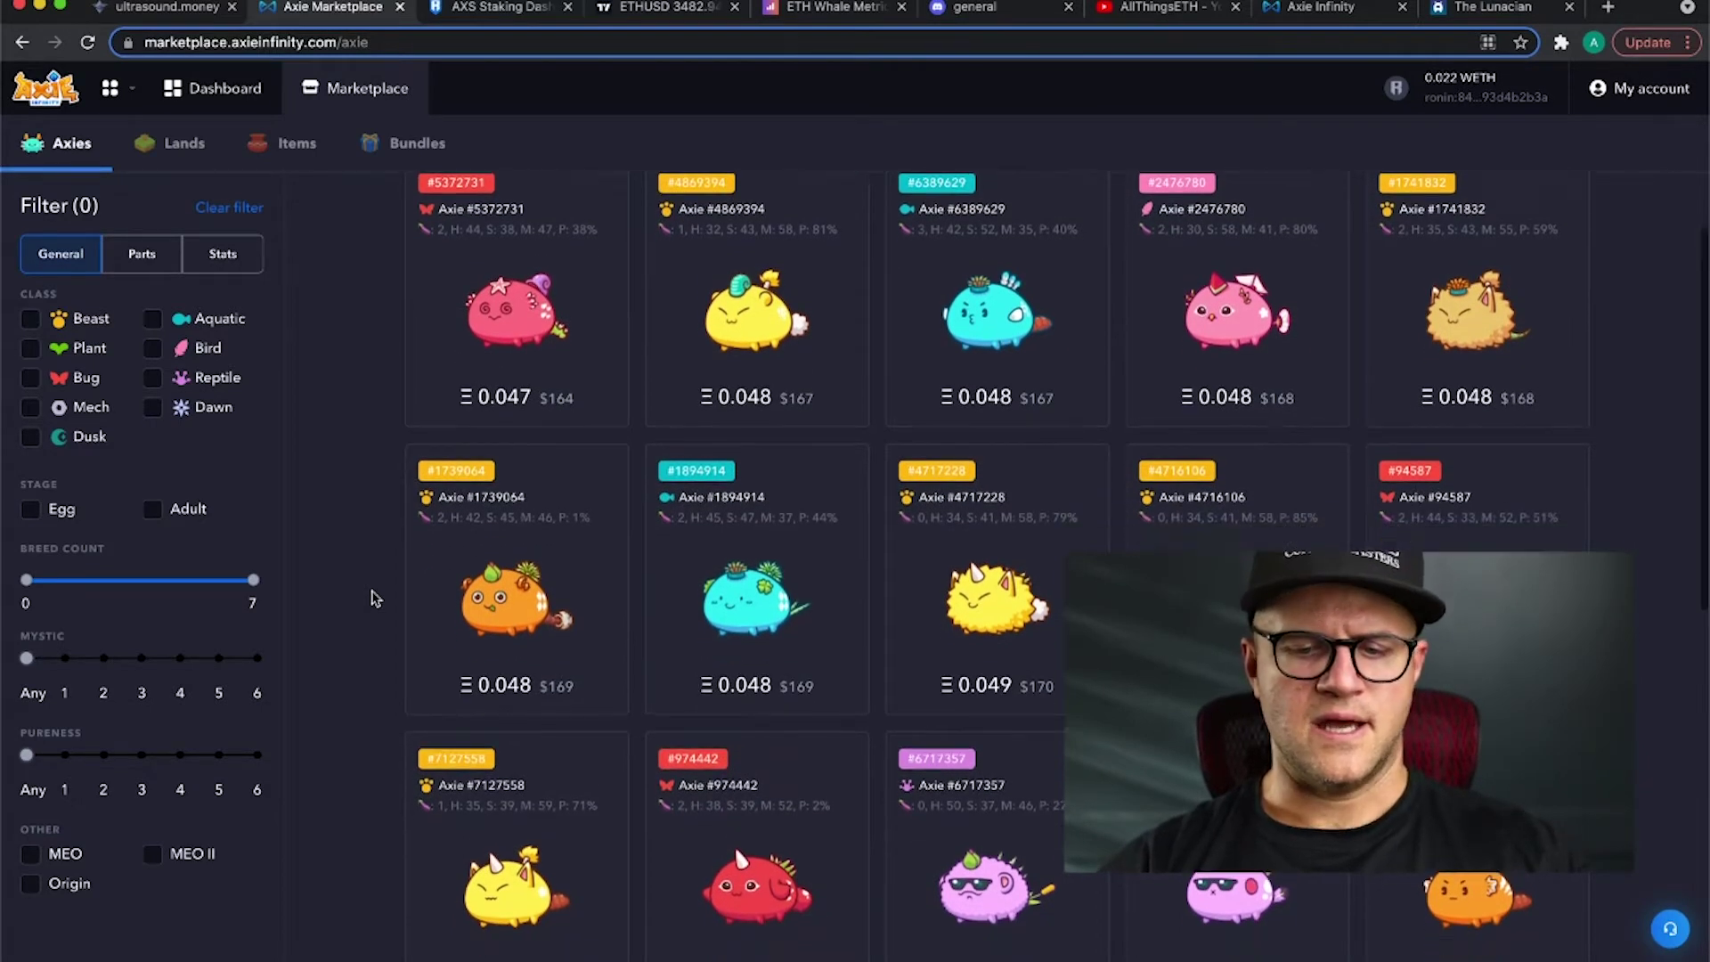
scroll(375, 599, "down", 3)
scroll(374, 598, "down", 5)
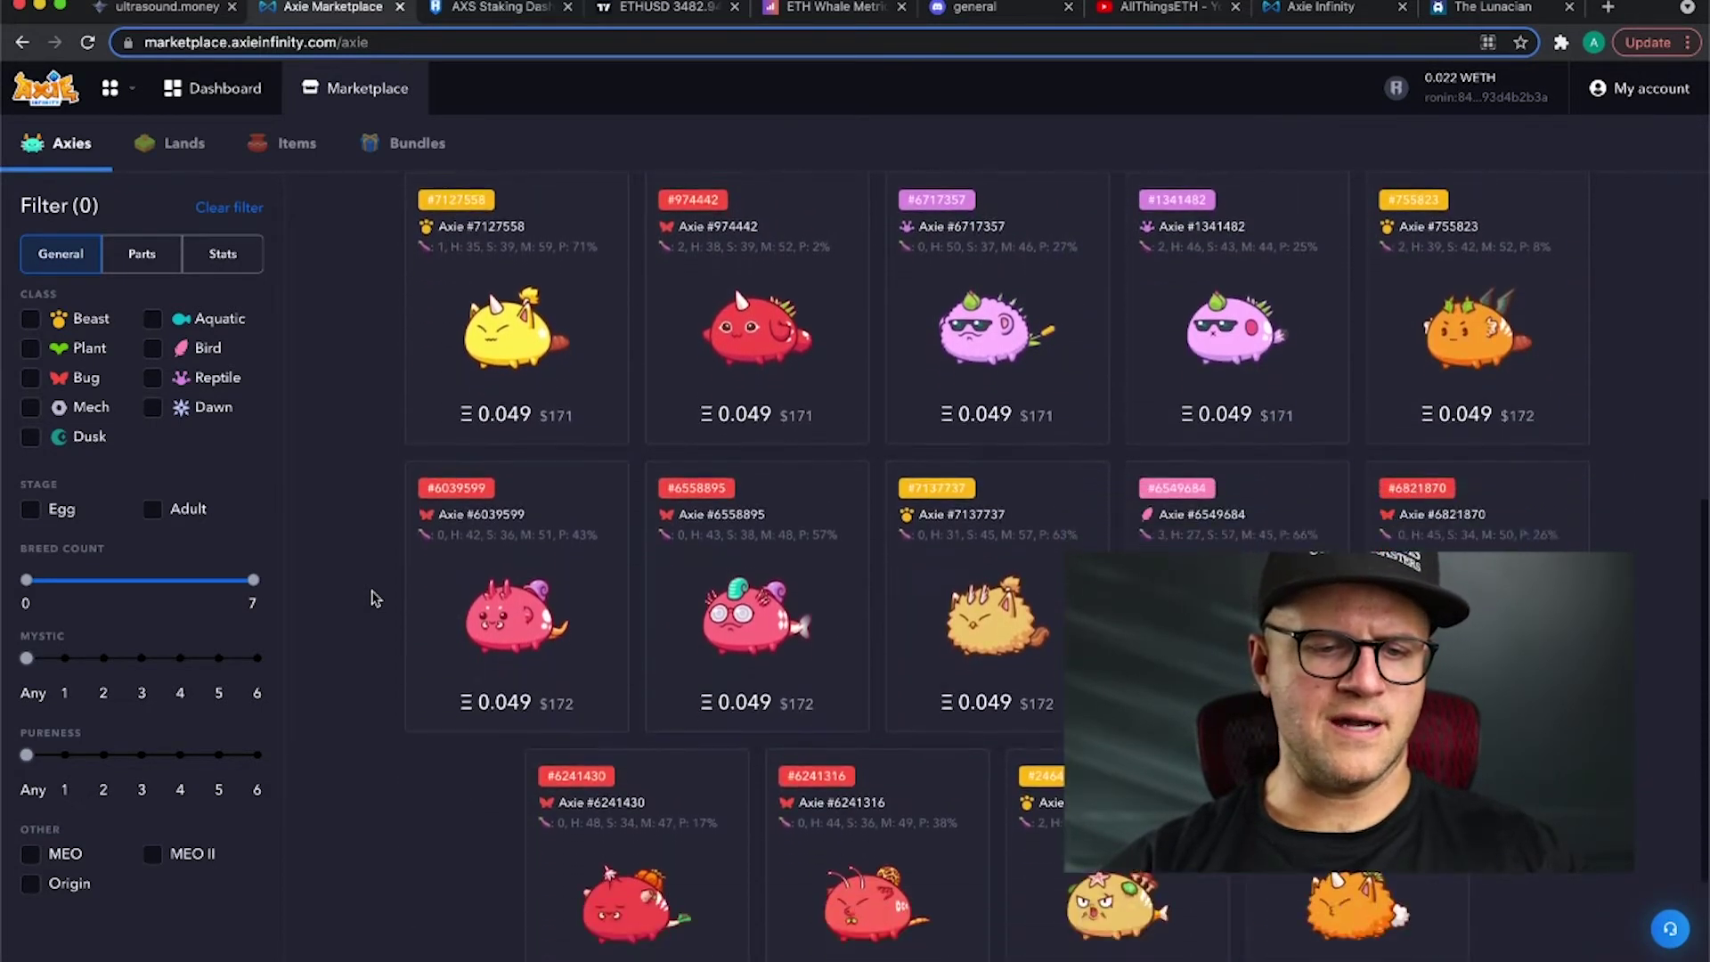
scroll(372, 597, "up", 4)
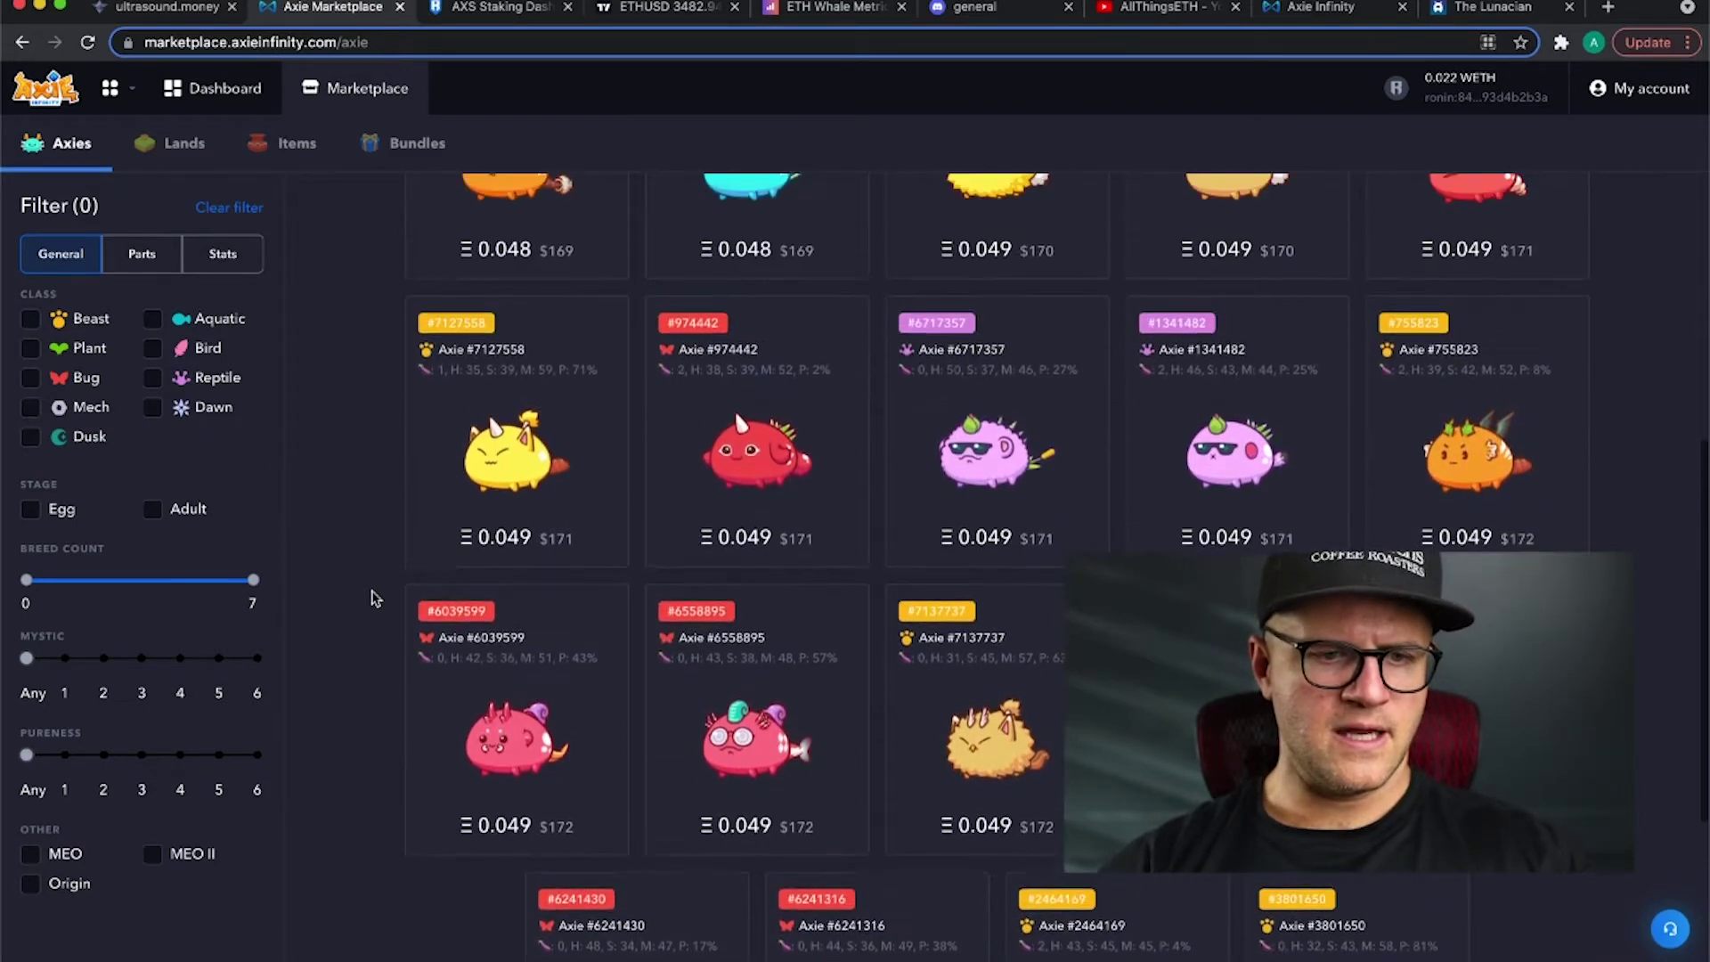
Step: Switch to the AXS Staking Dashboard and review the personal staking balance, claimable rewards, estimated APR and AXS stats
left_click(495, 9)
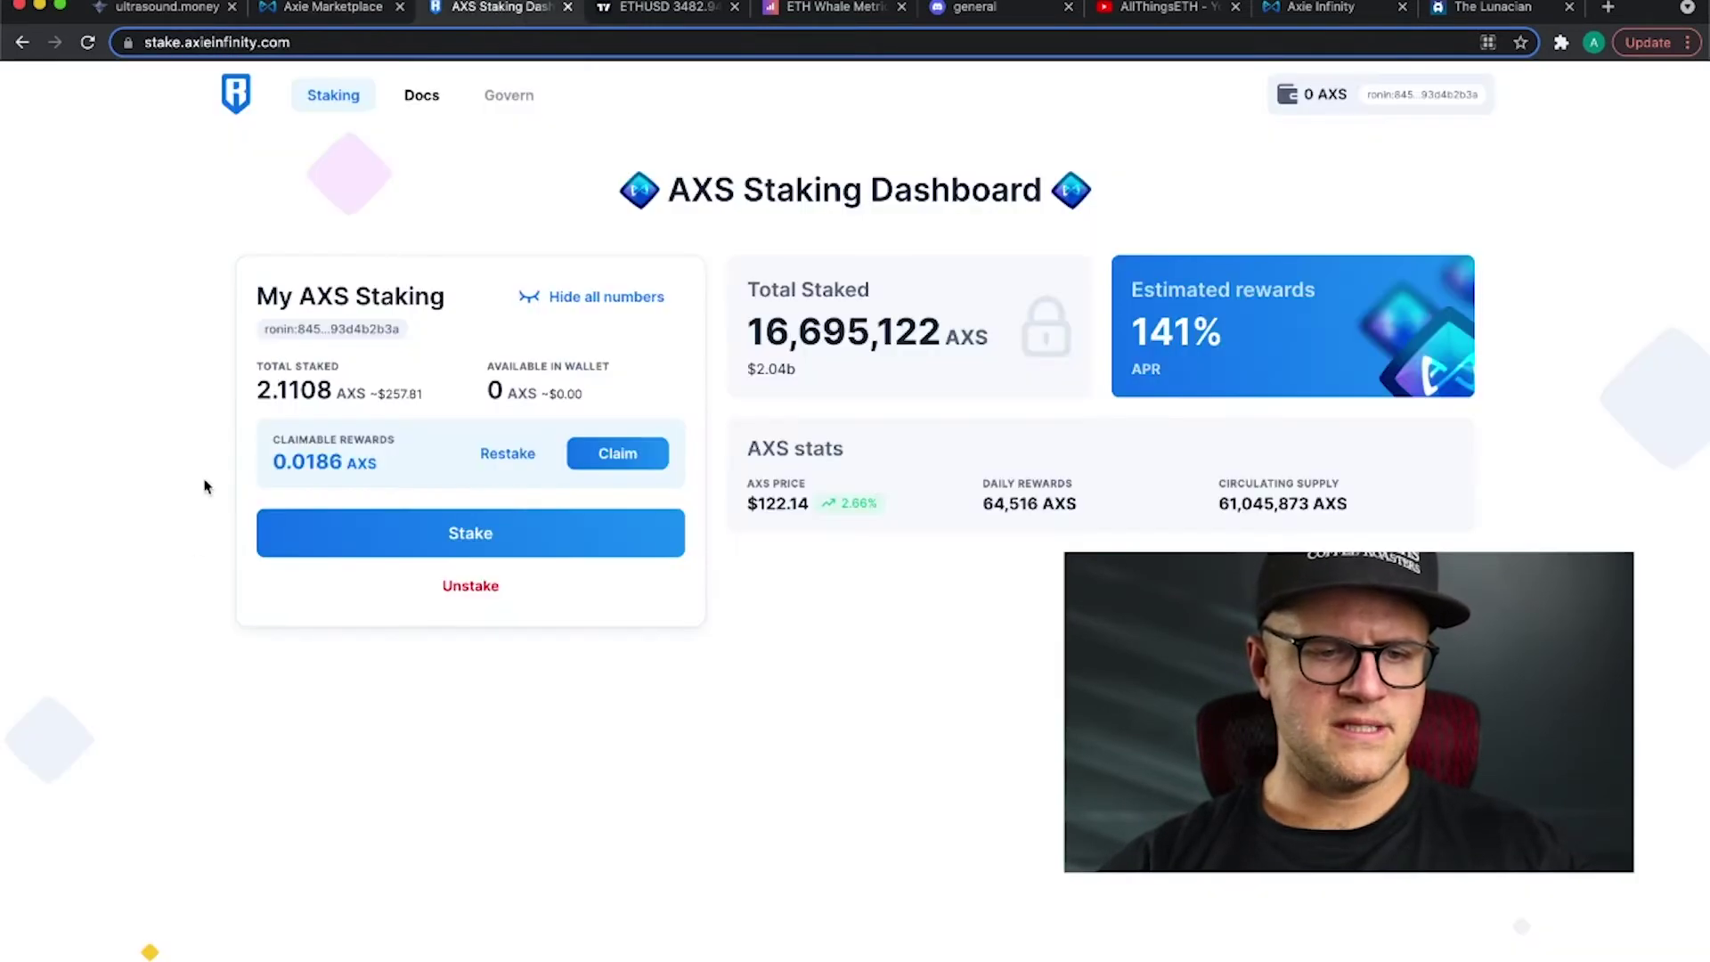
scroll(200, 570, "down", 1)
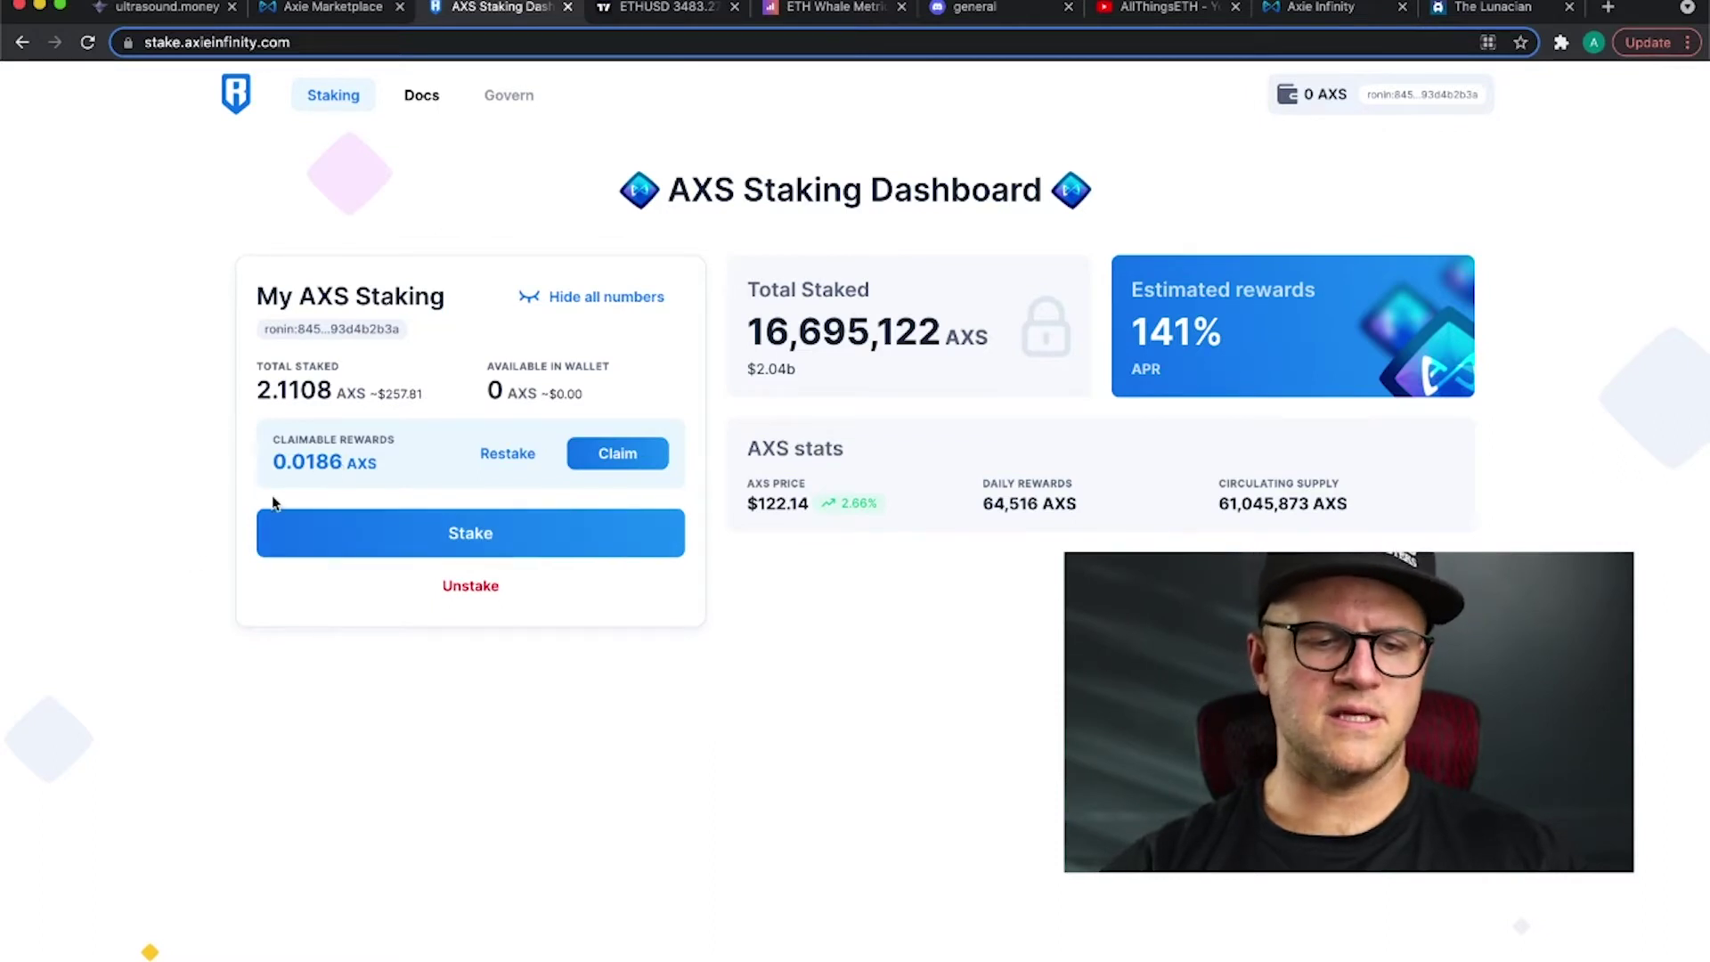
scroll(173, 634, "up", 1)
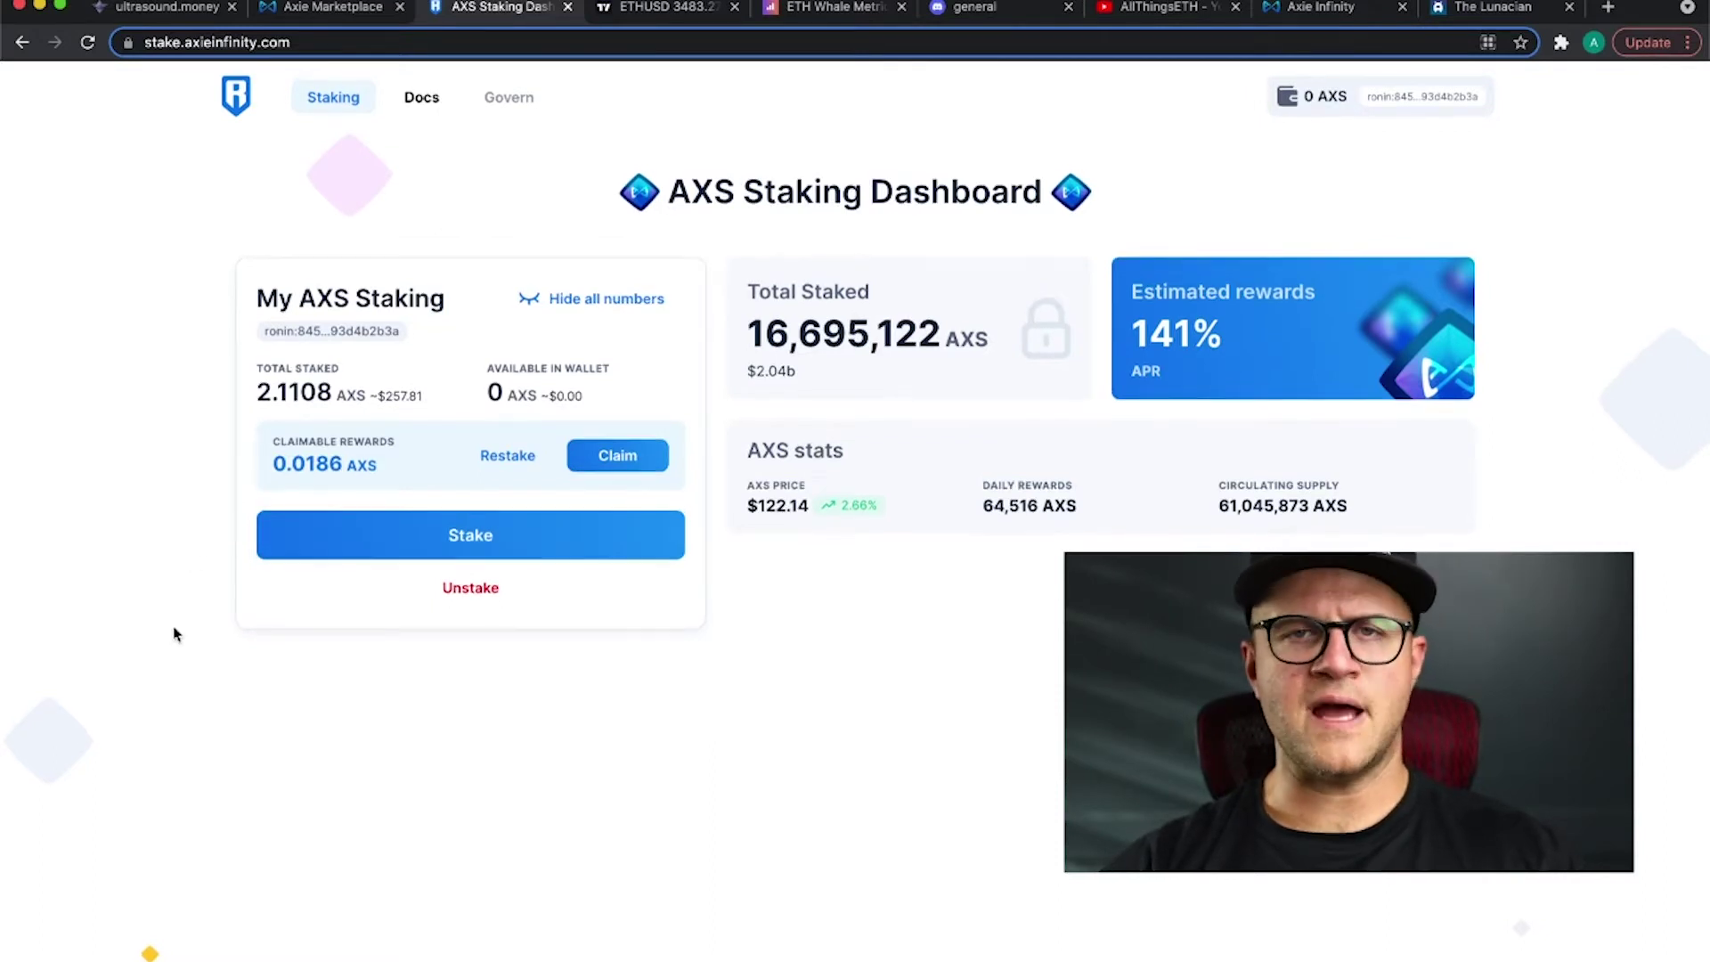
scroll(184, 637, "down", 1)
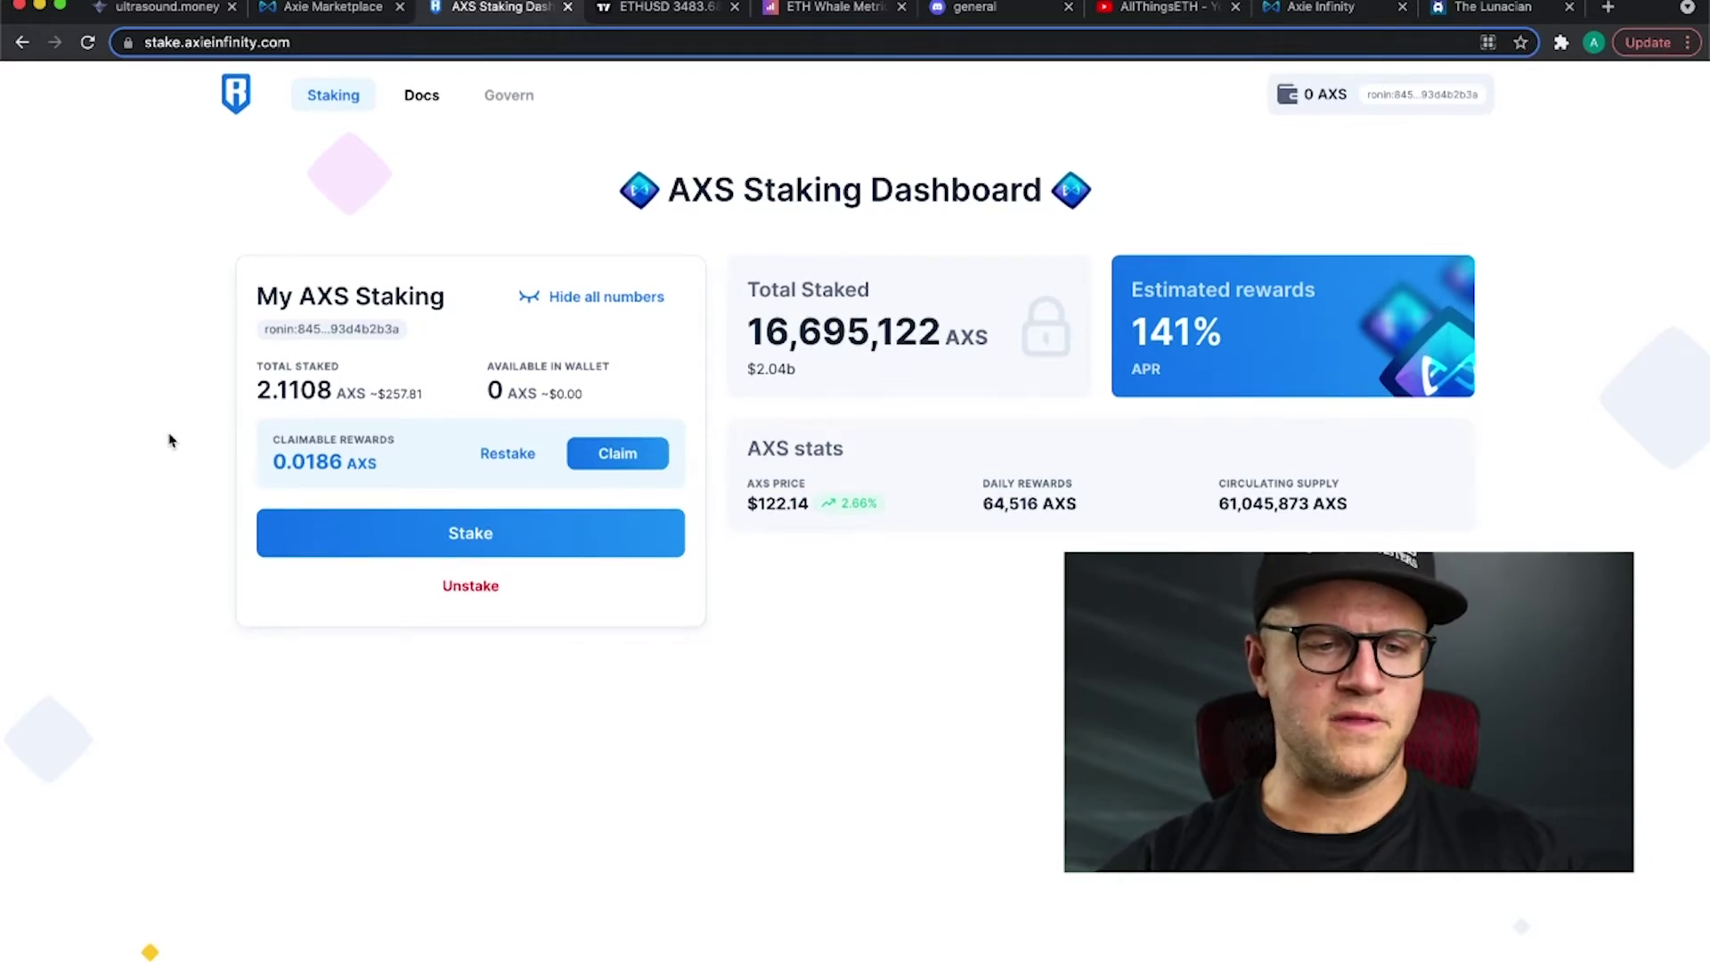
scroll(171, 440, "up", 1)
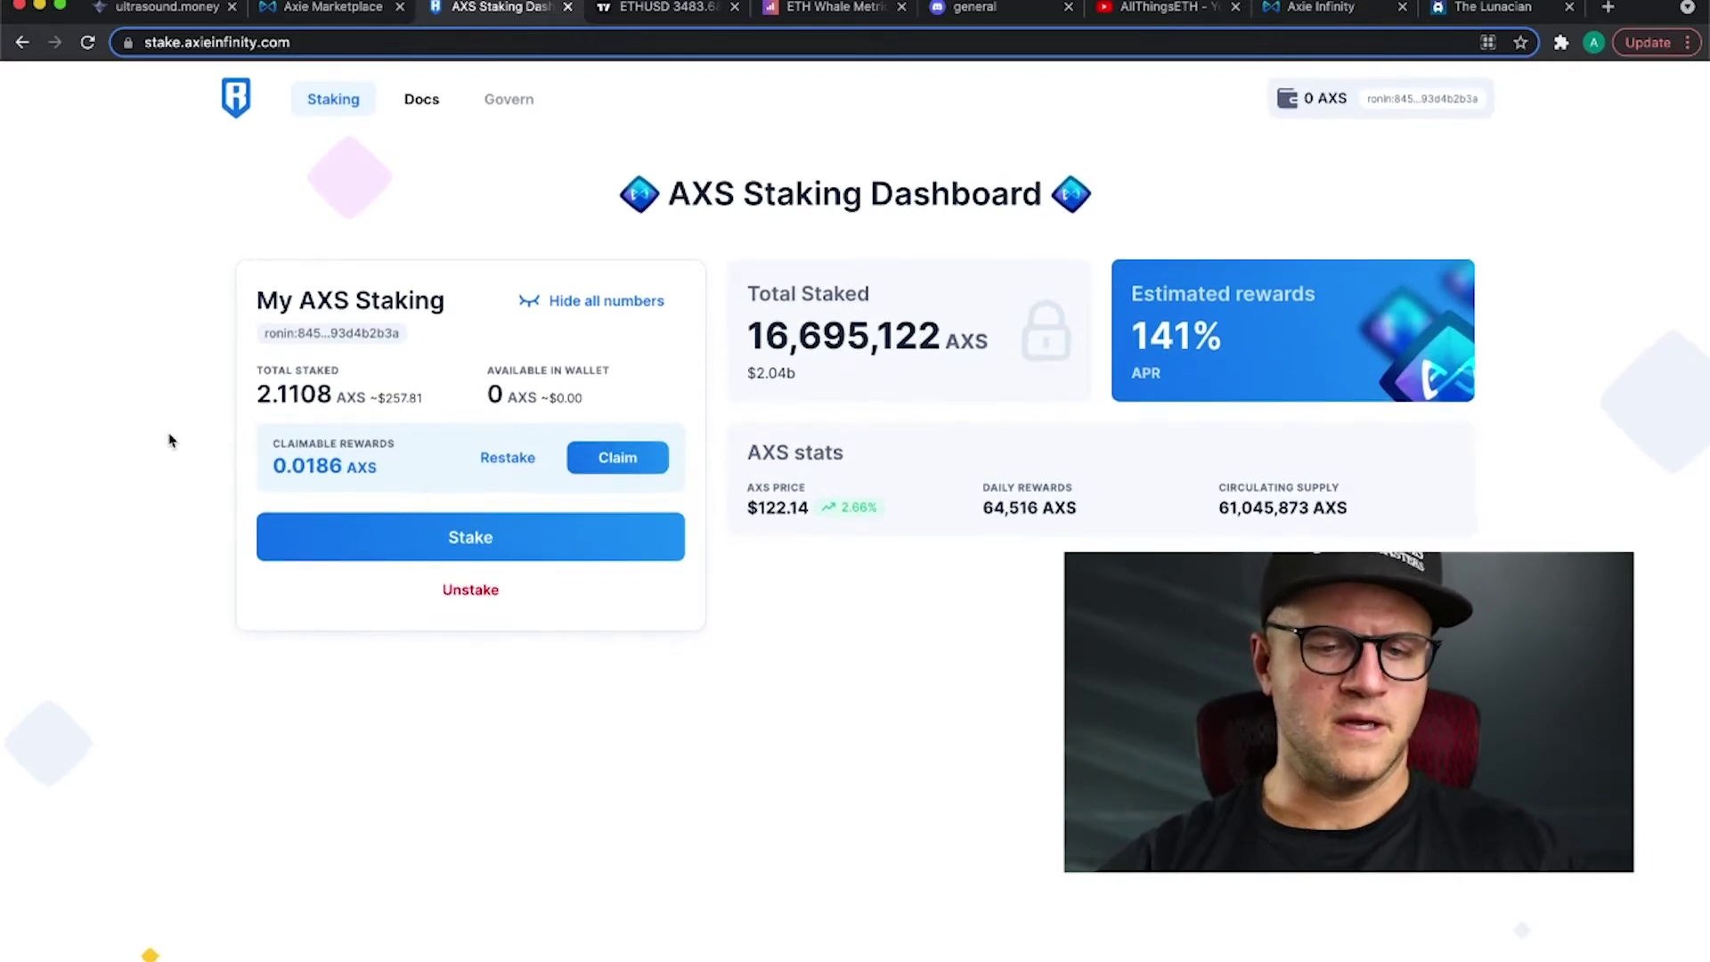
scroll(171, 440, "down", 1)
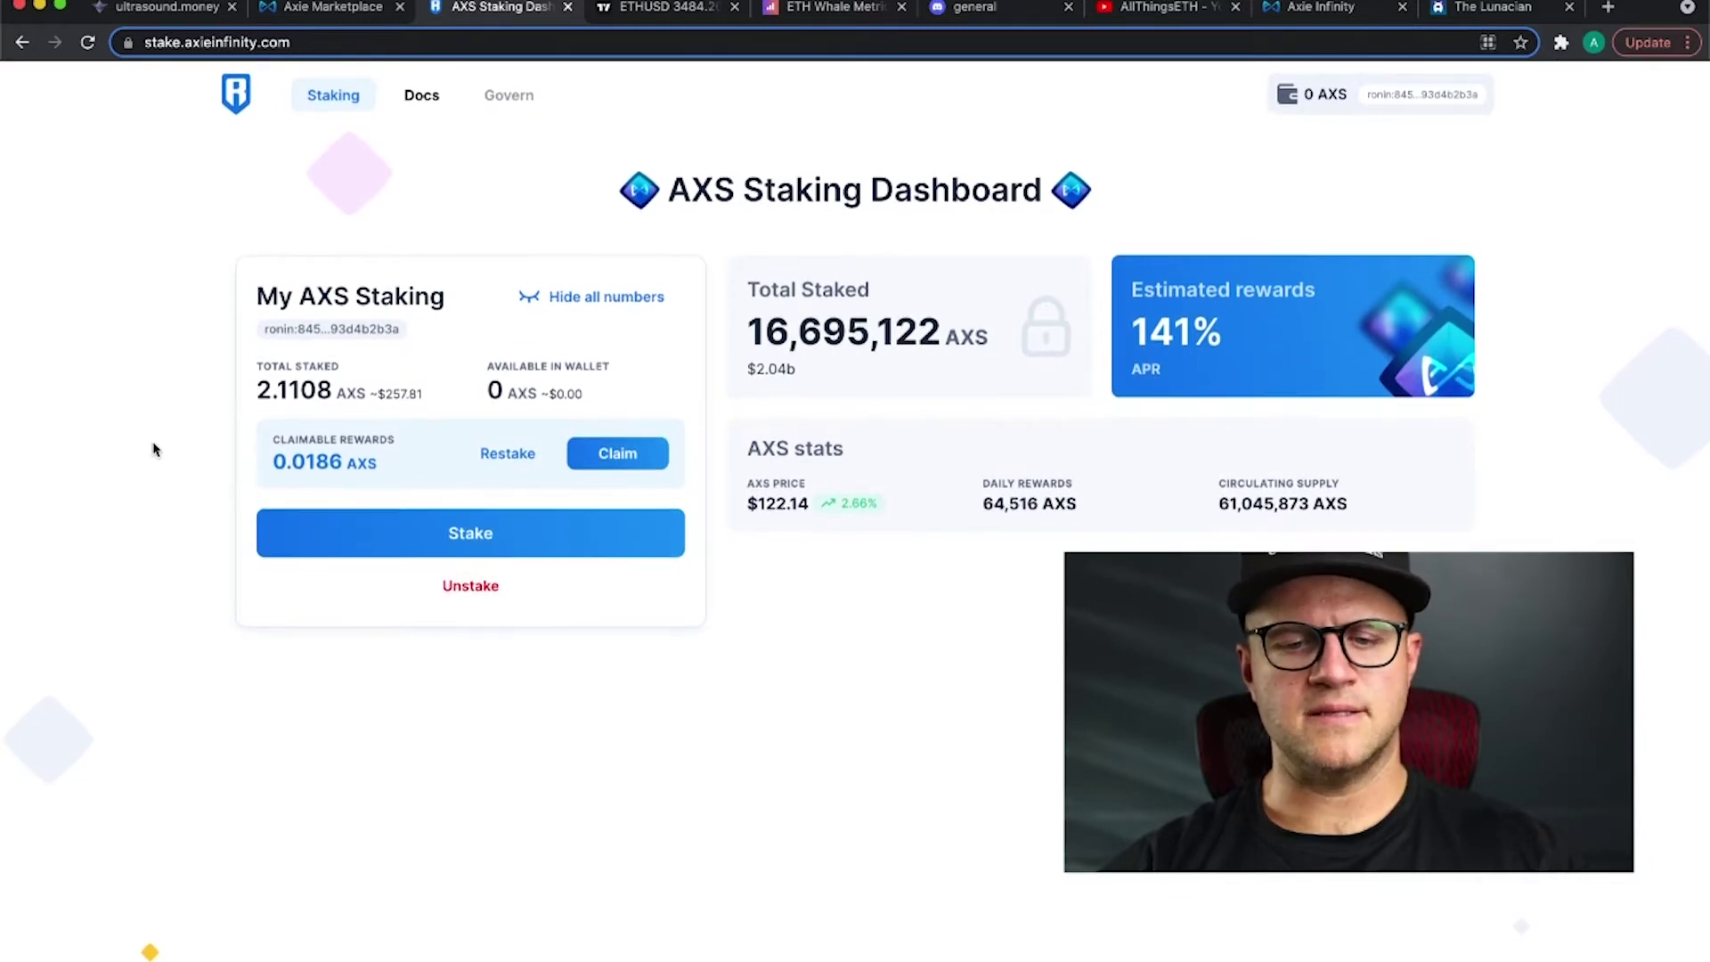
Step: Look over the Discord server's general channel and return to the Axie Marketplace listings
scroll(154, 450, "up", 1)
scroll(154, 450, "down", 1)
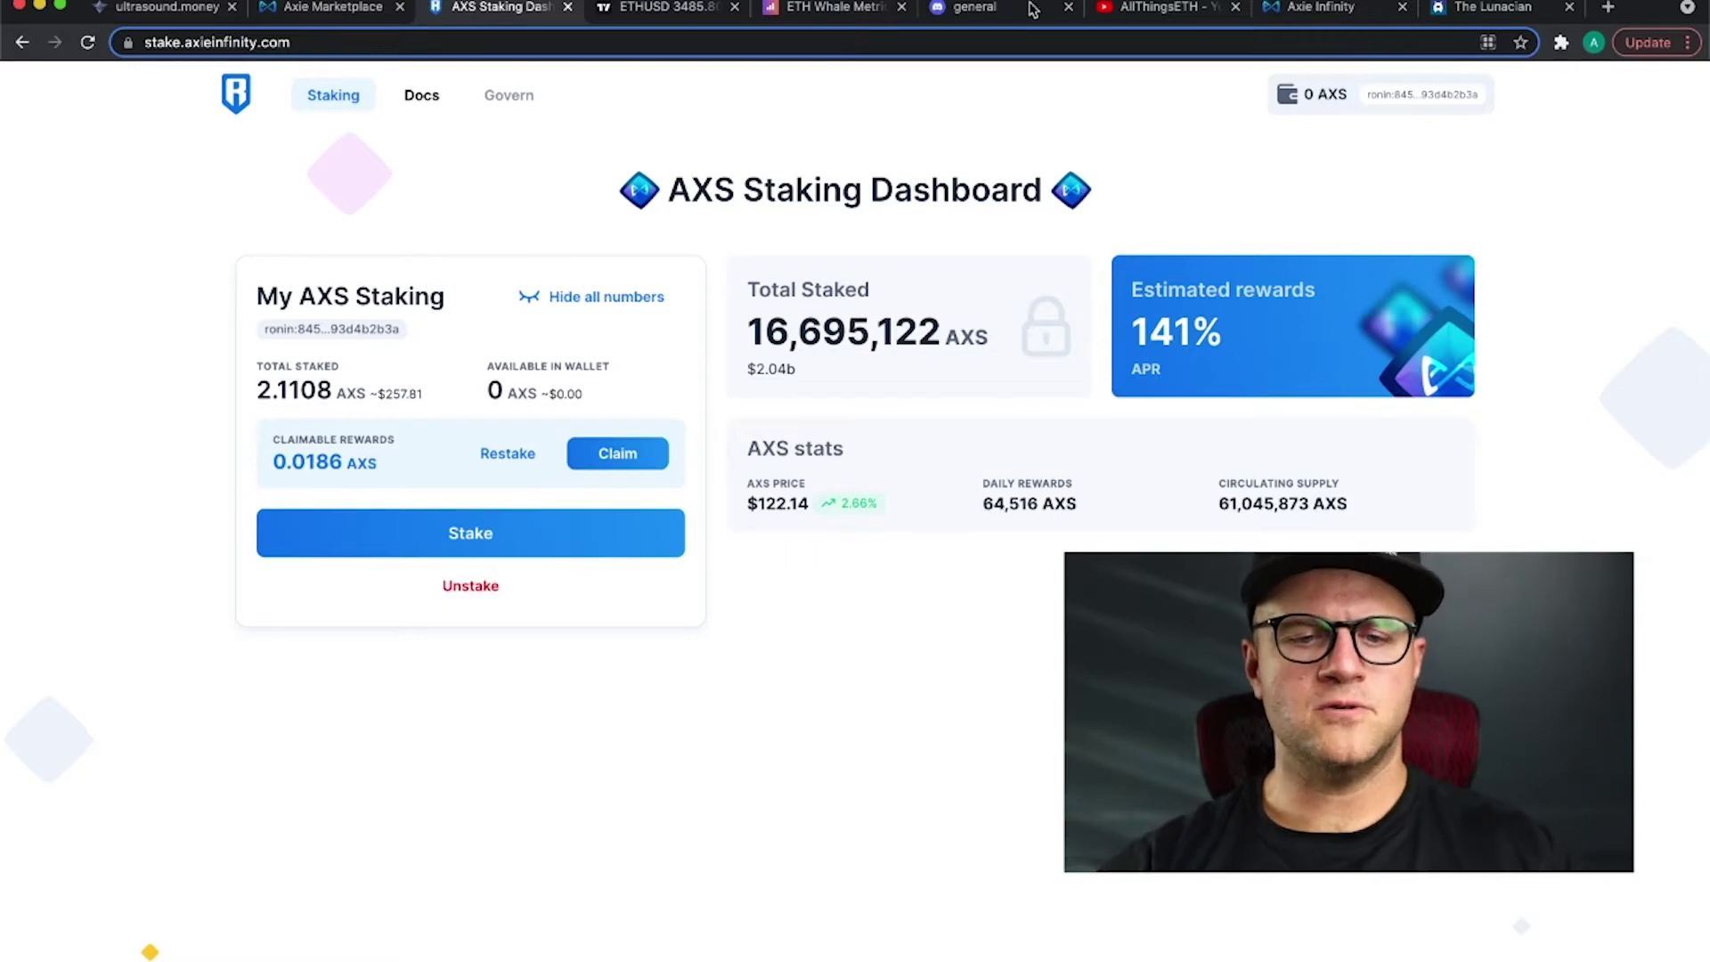
left_click(1004, 12)
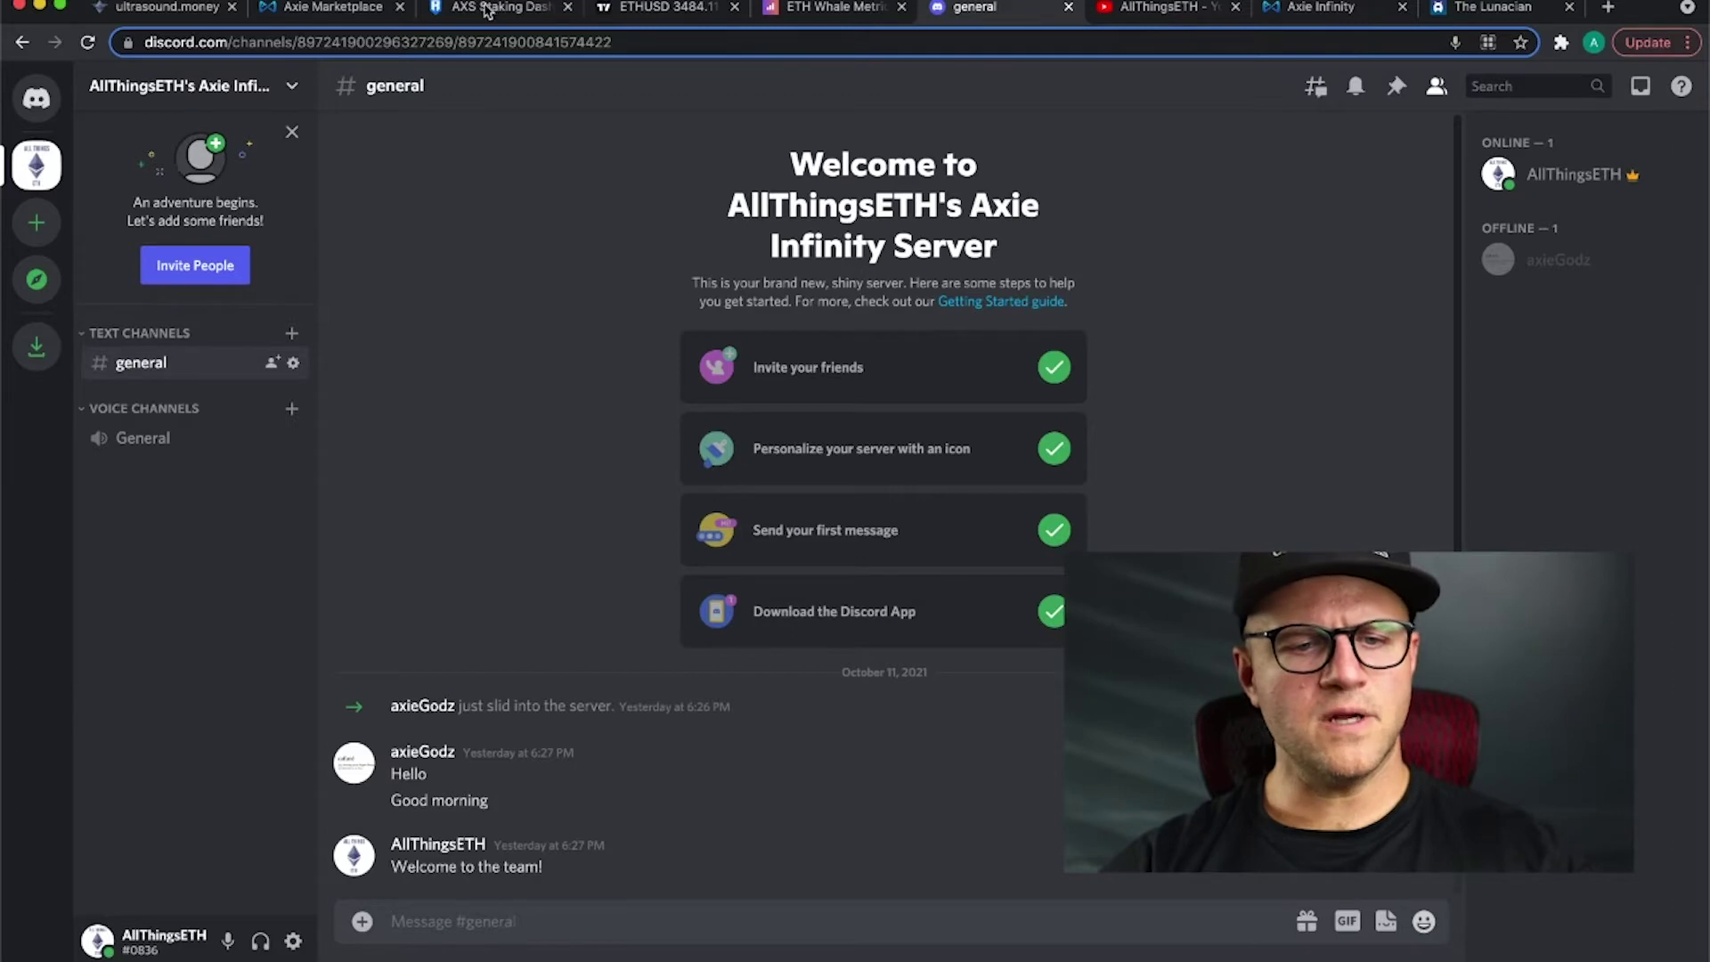
left_click(367, 7)
scroll(443, 272, "up", 6)
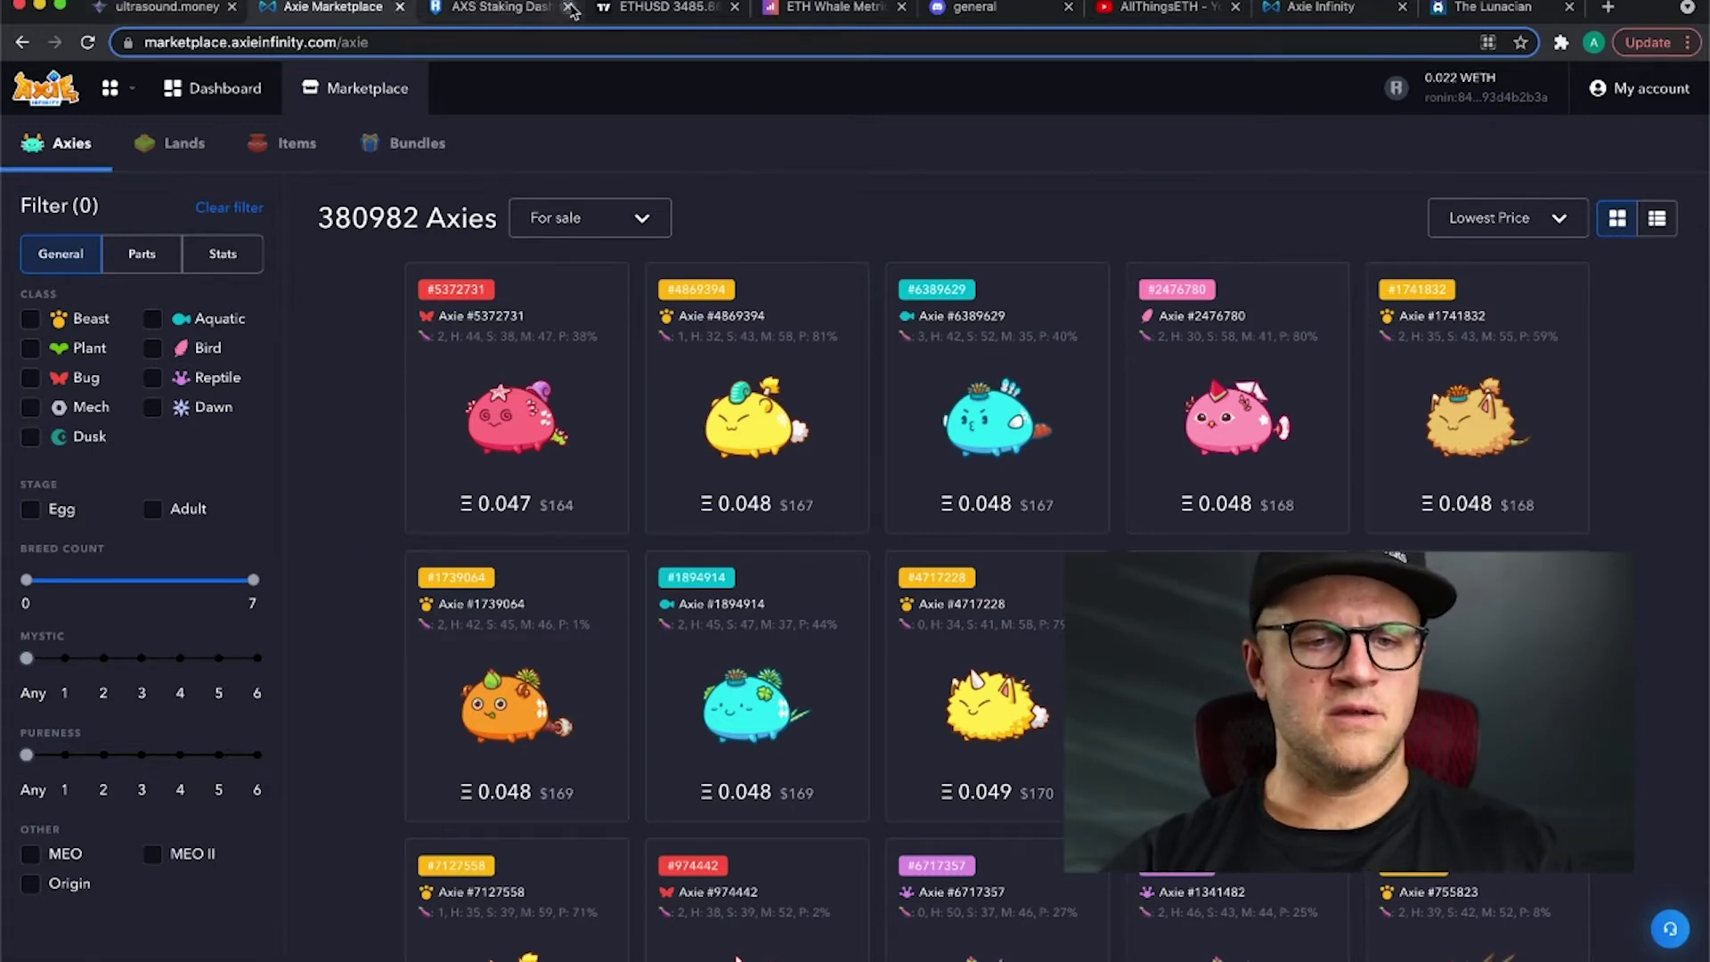
Step: Switch to The Lunacian article and review the list of community roles and the text leading into the Growth section
left_click(1487, 7)
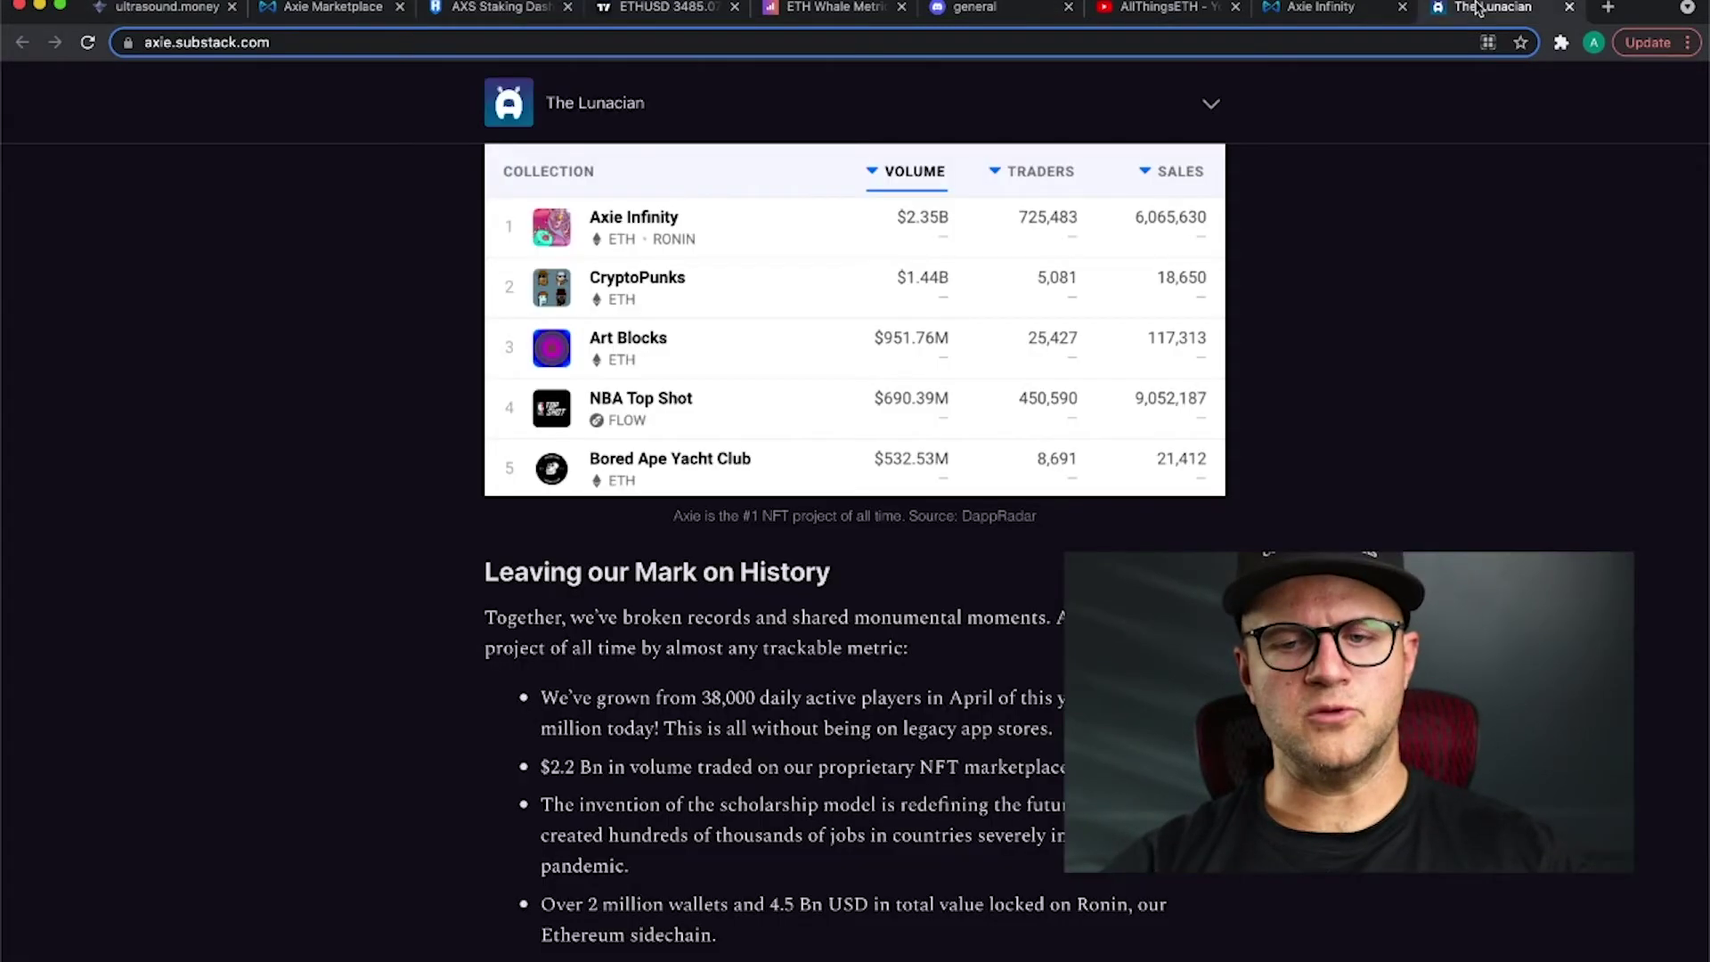
scroll(662, 417, "up", 20)
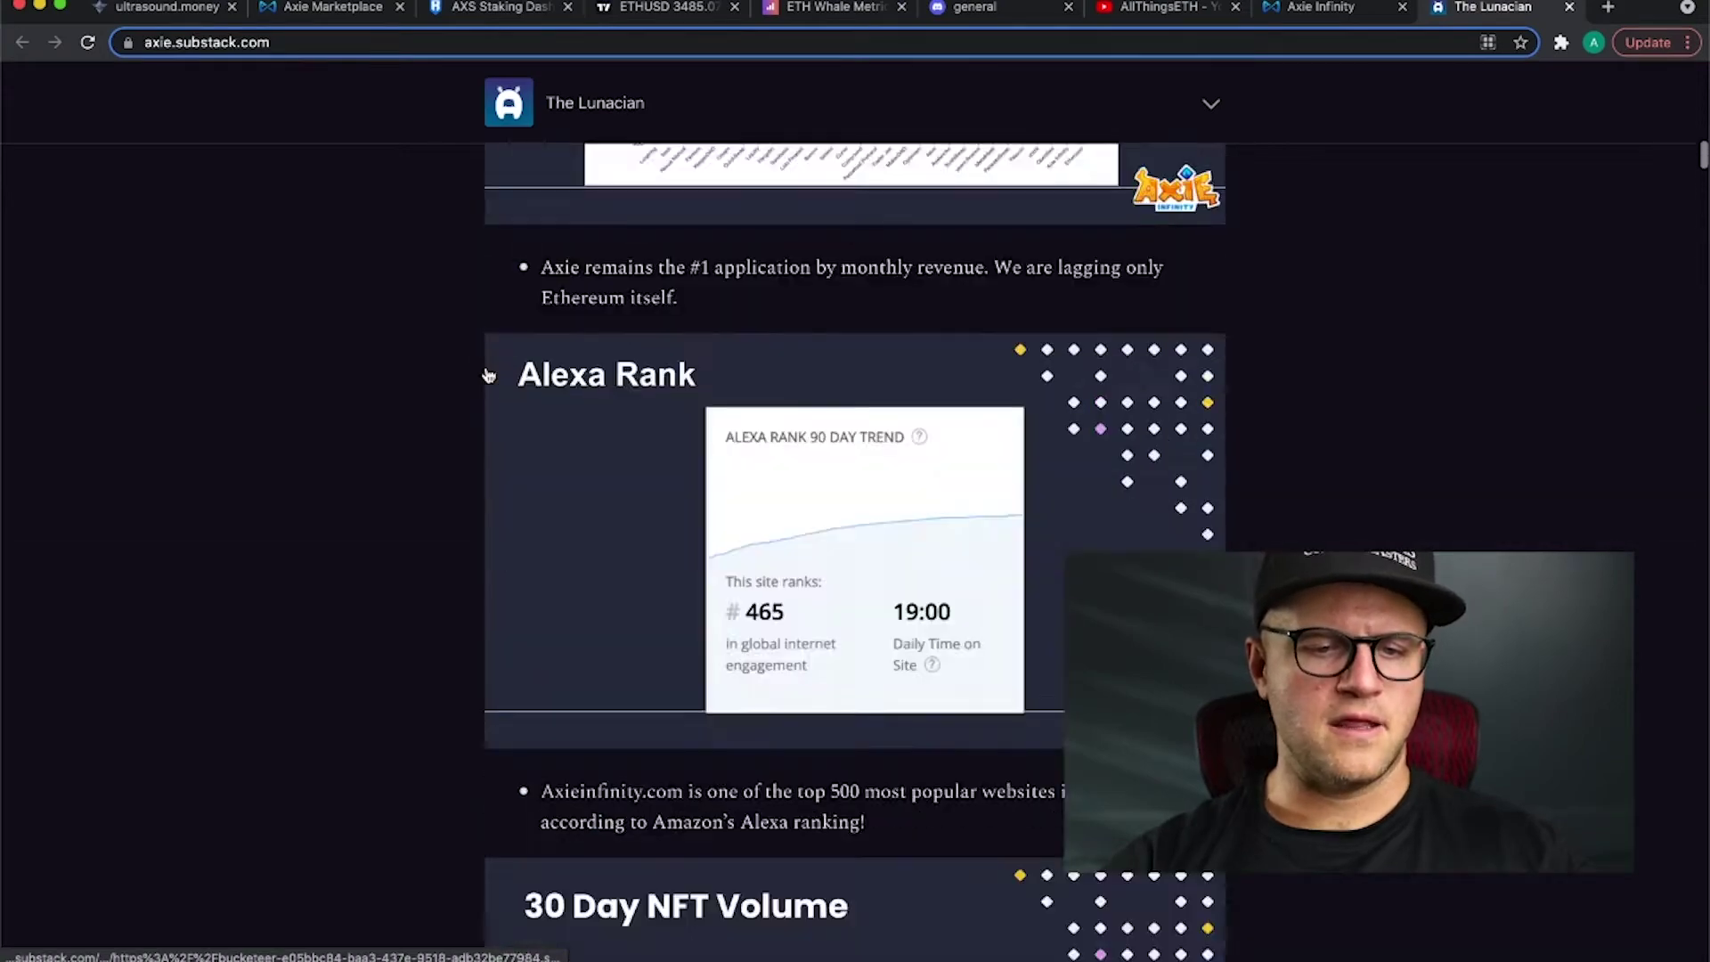
scroll(489, 375, "down", 7)
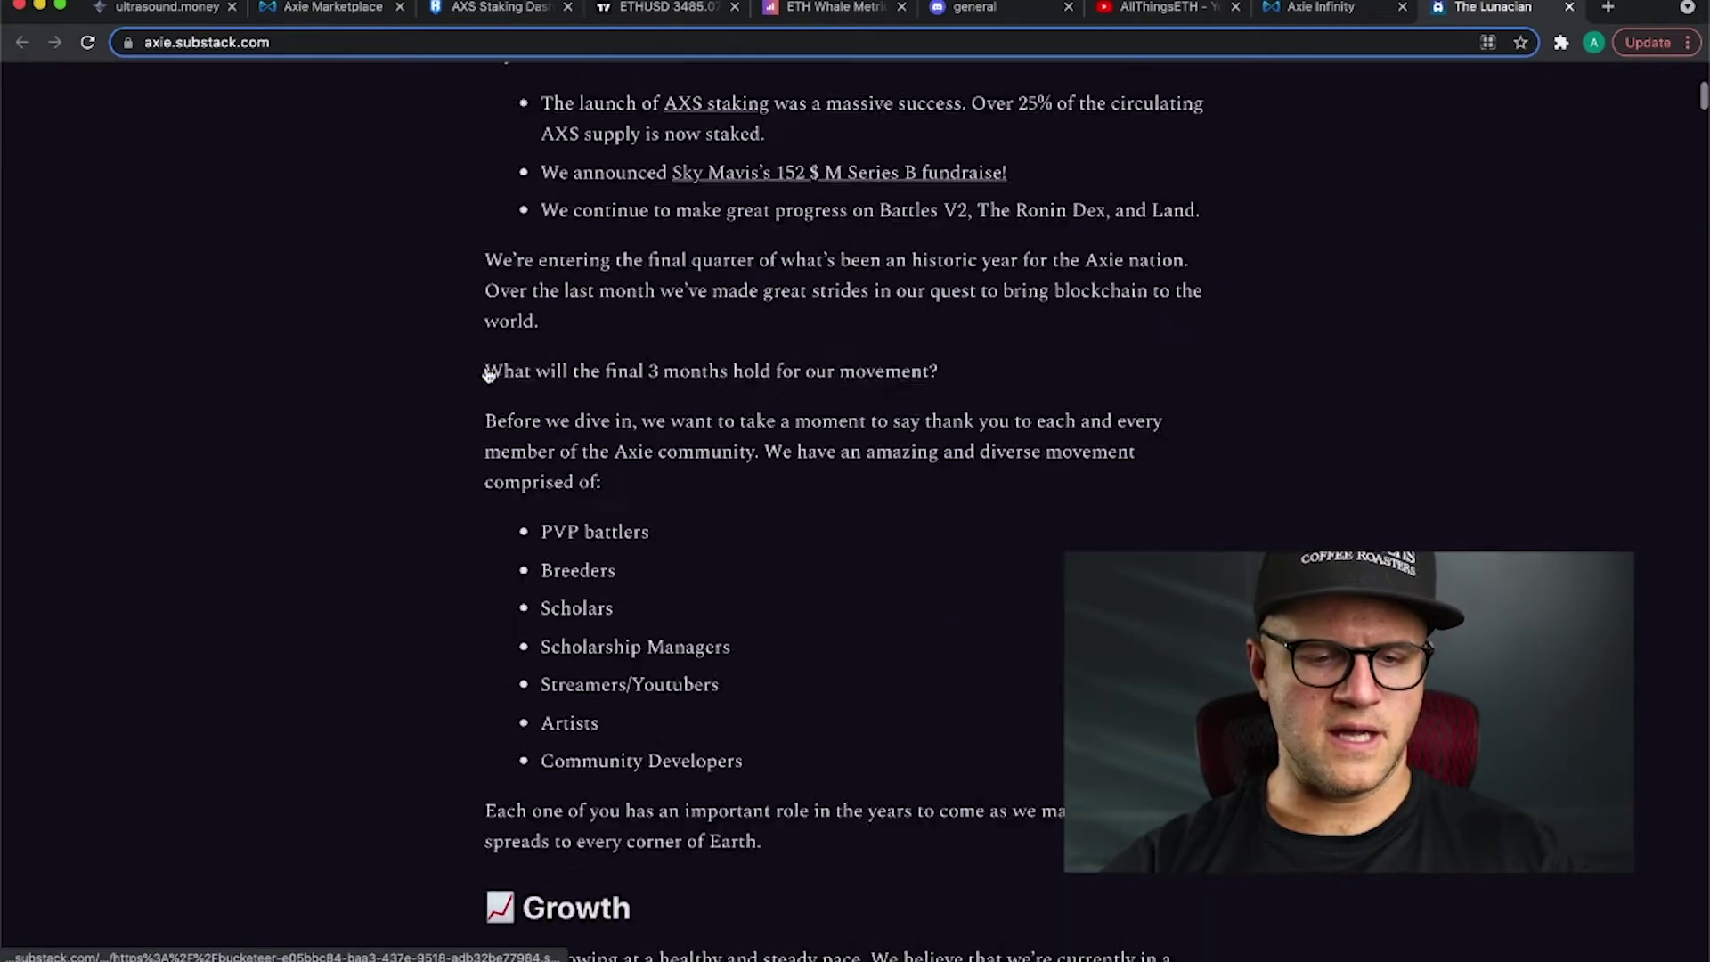
scroll(488, 375, "down", 1)
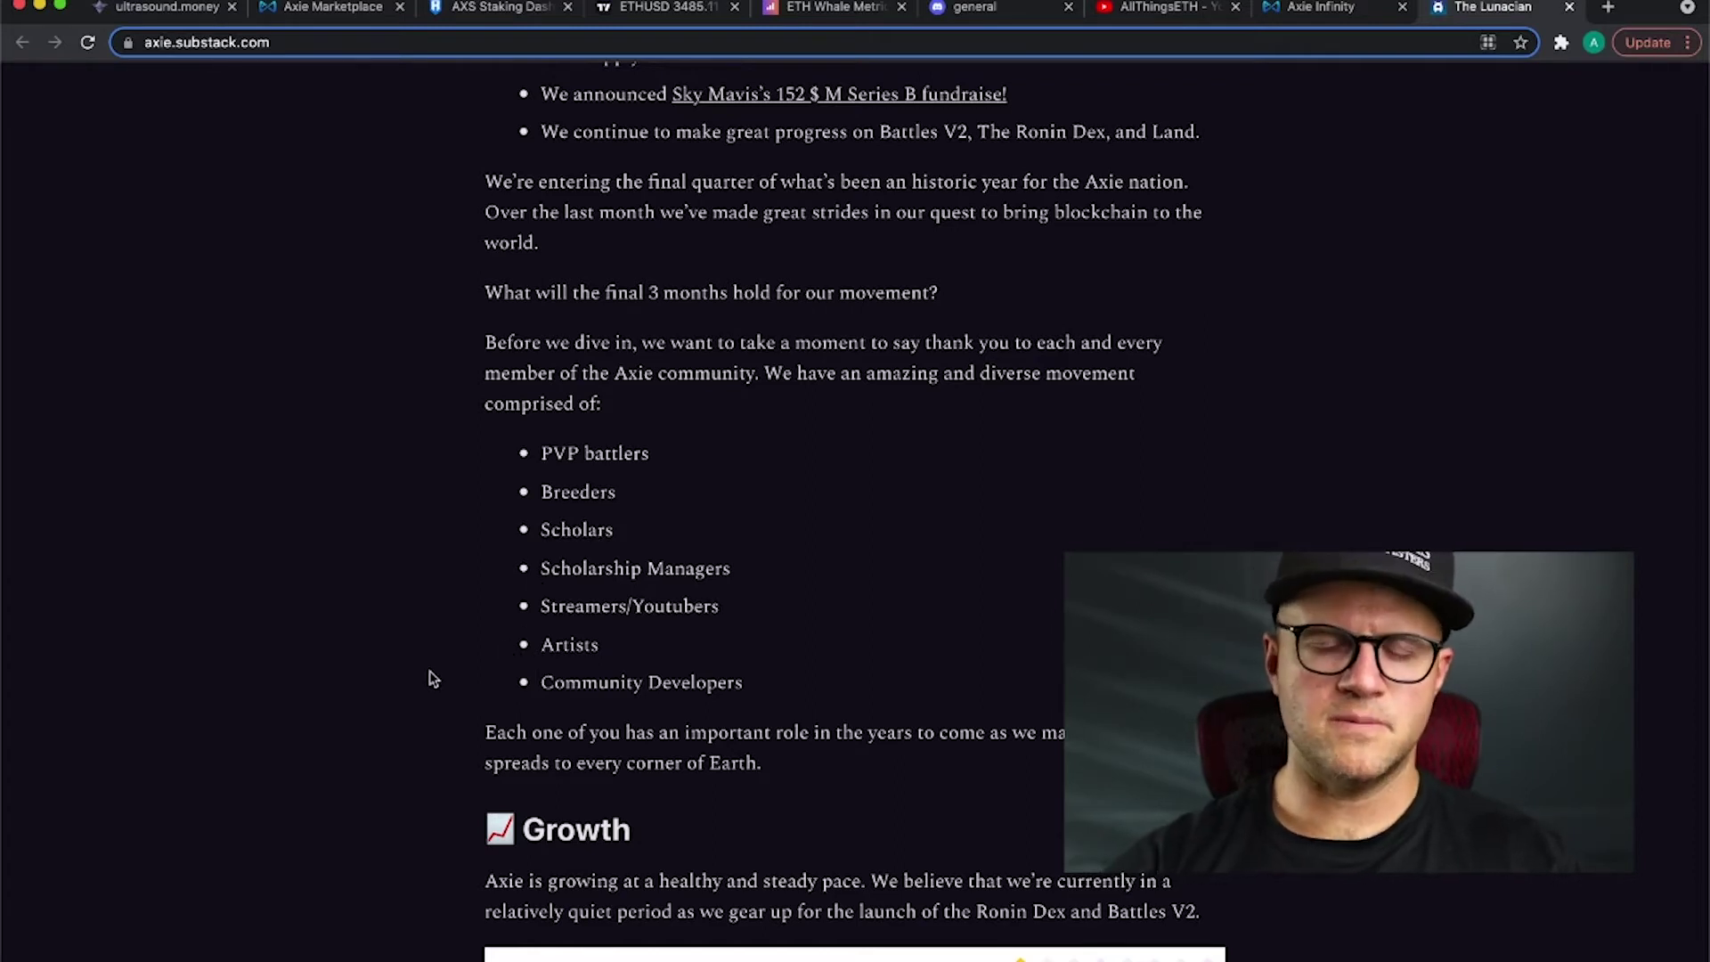
scroll(432, 679, "up", 1)
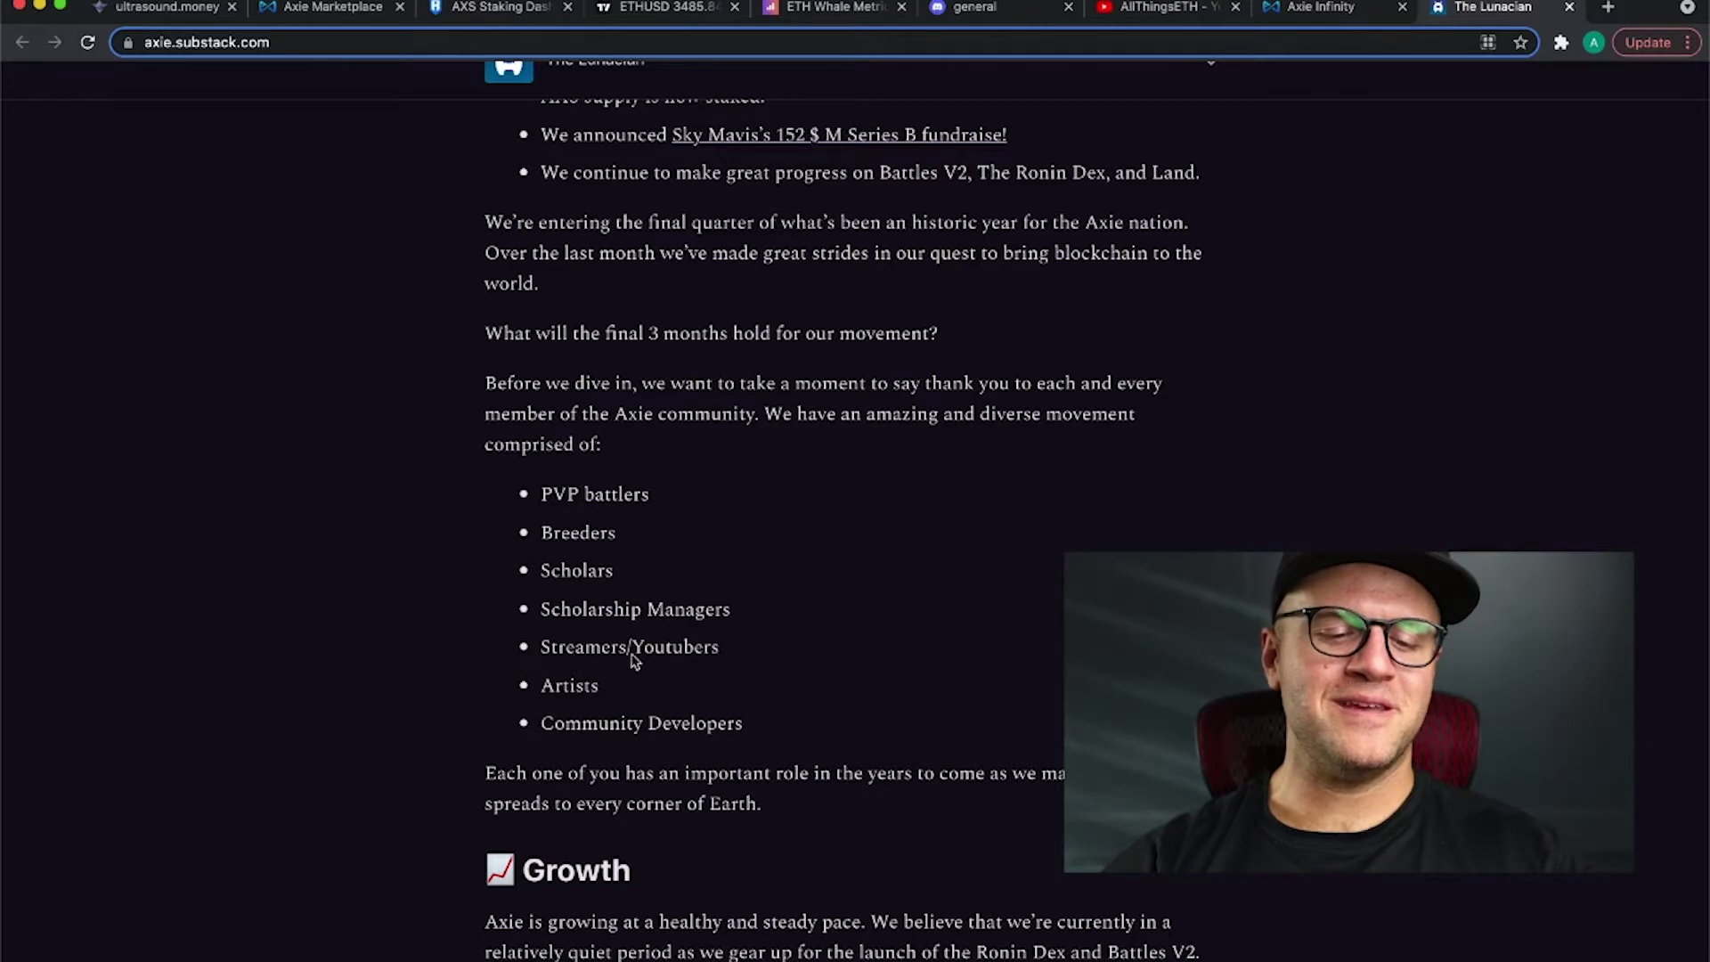
scroll(680, 648, "up", 1)
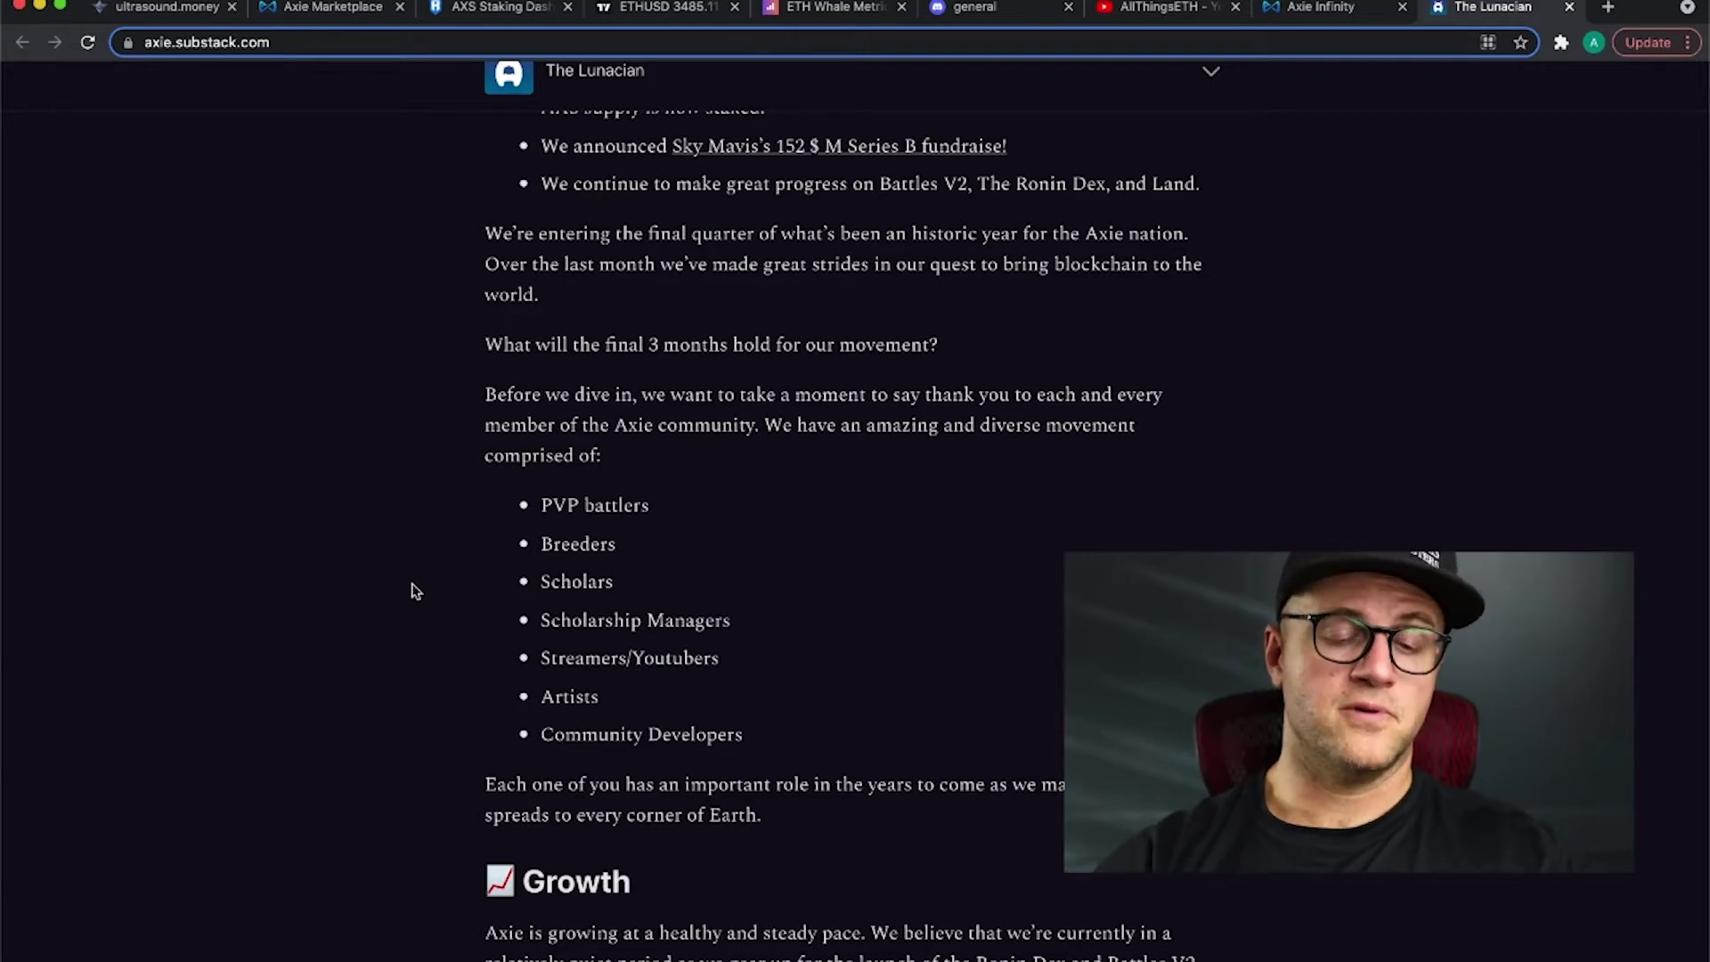
scroll(415, 591, "up", 2)
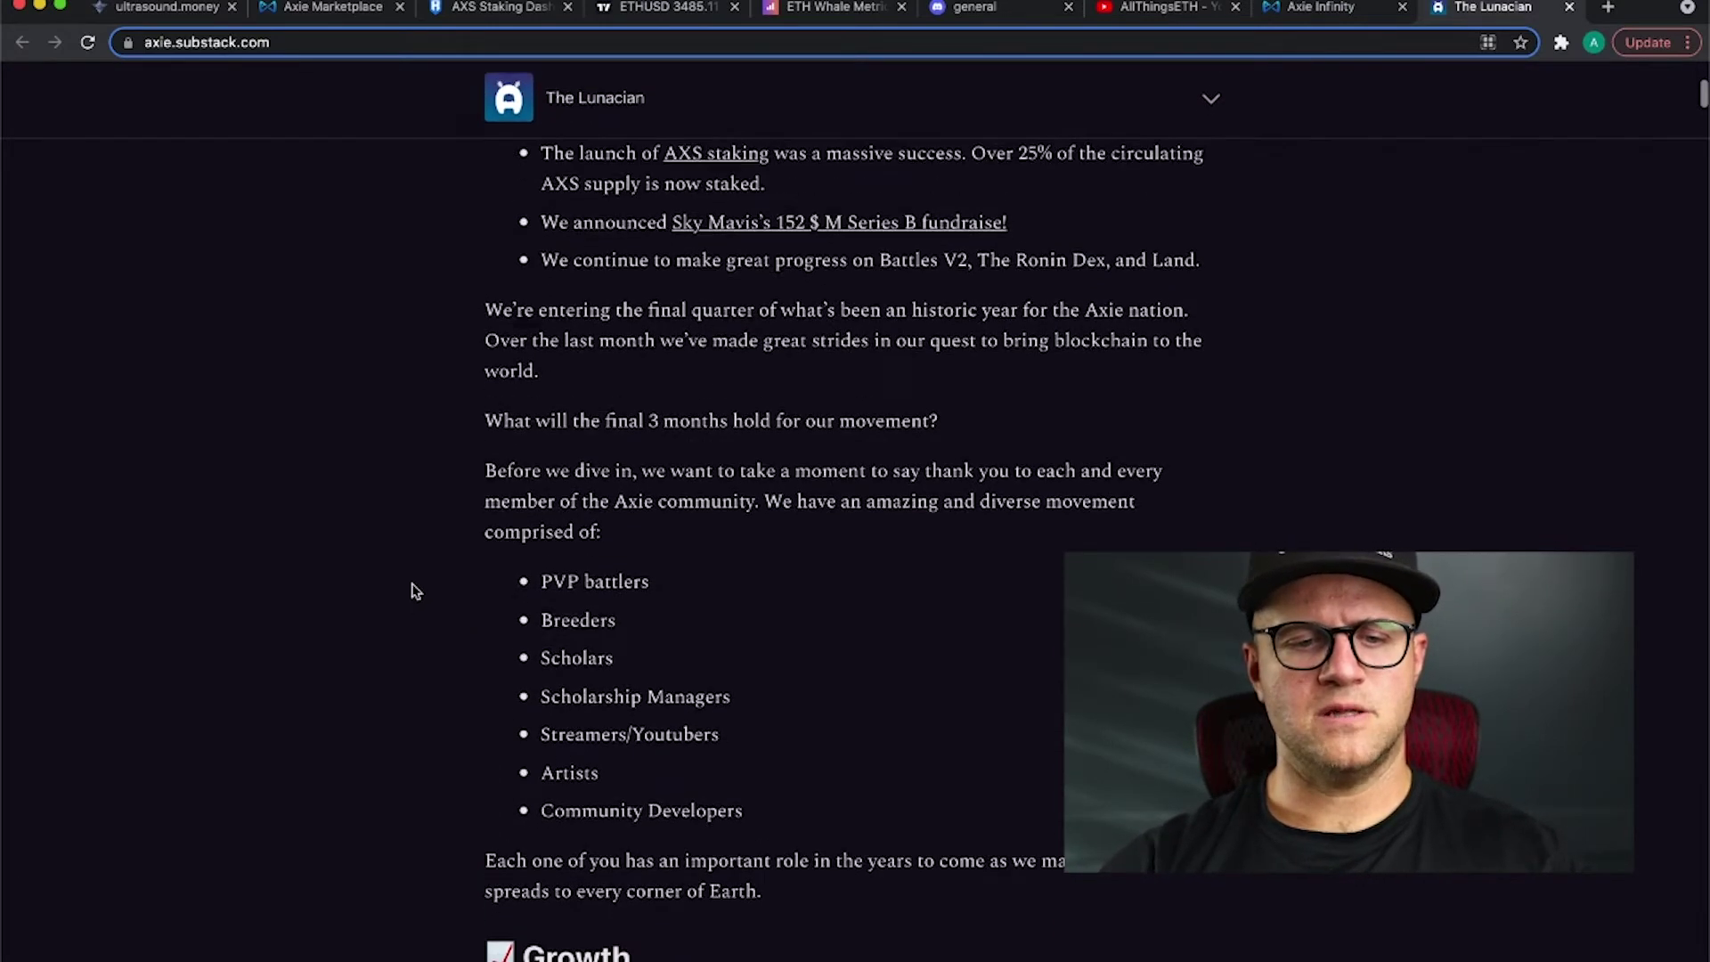
scroll(415, 591, "down", 3)
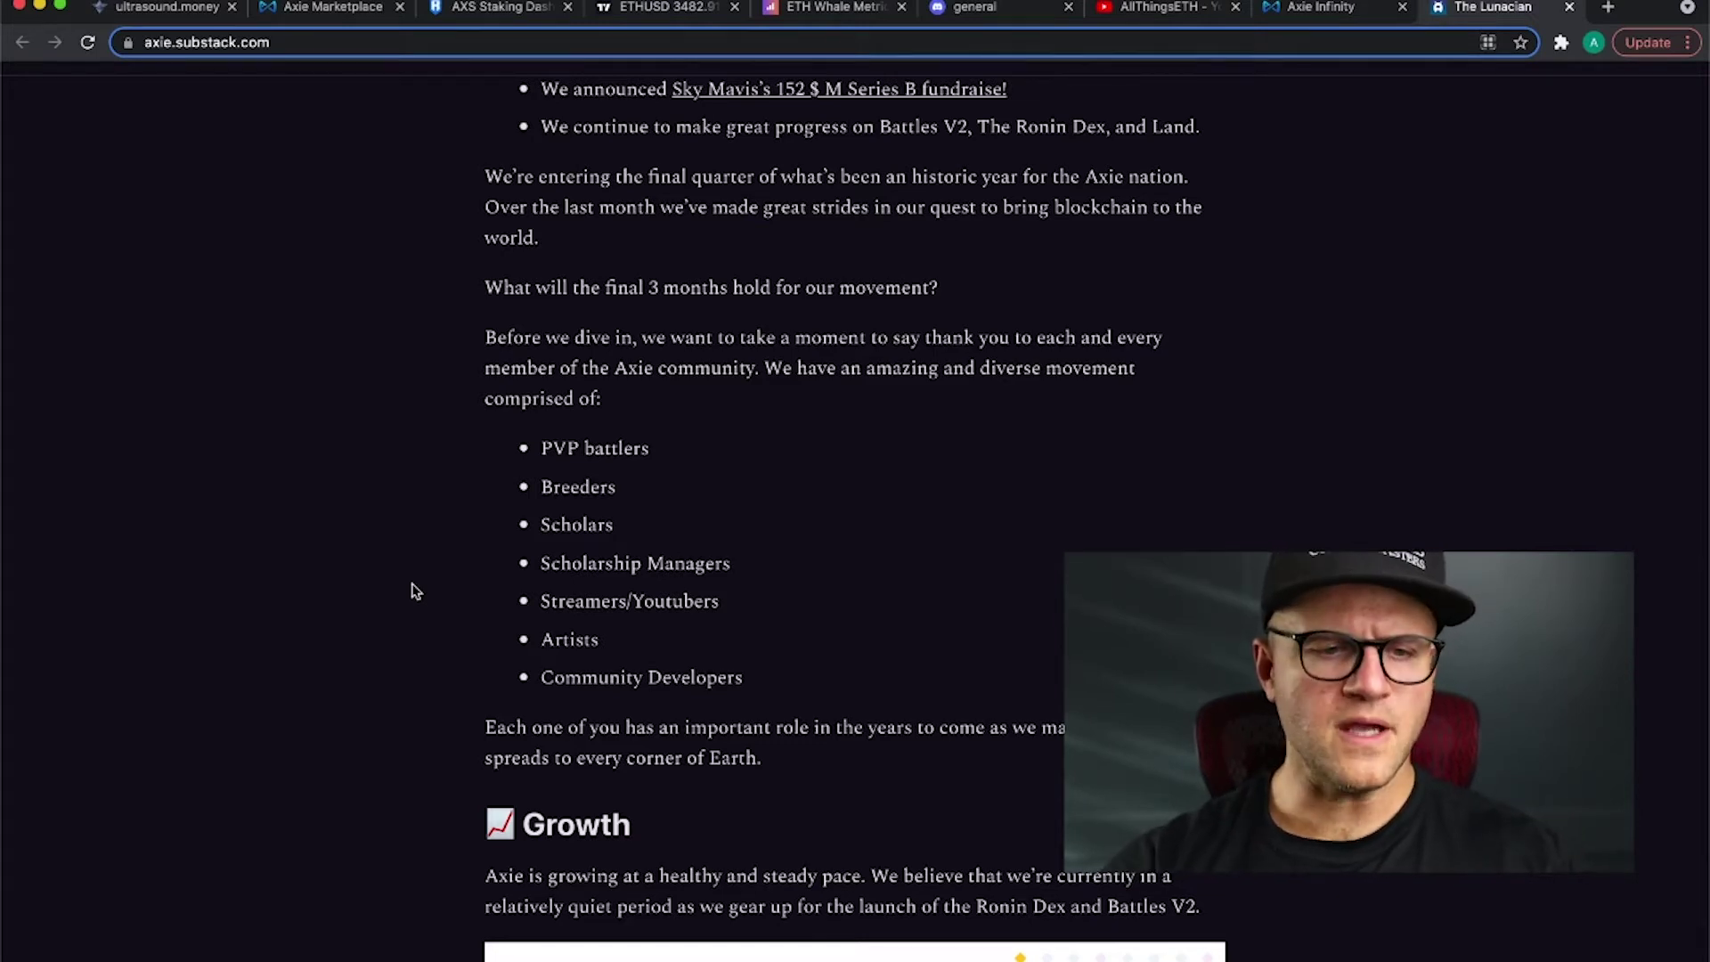
scroll(414, 591, "up", 1)
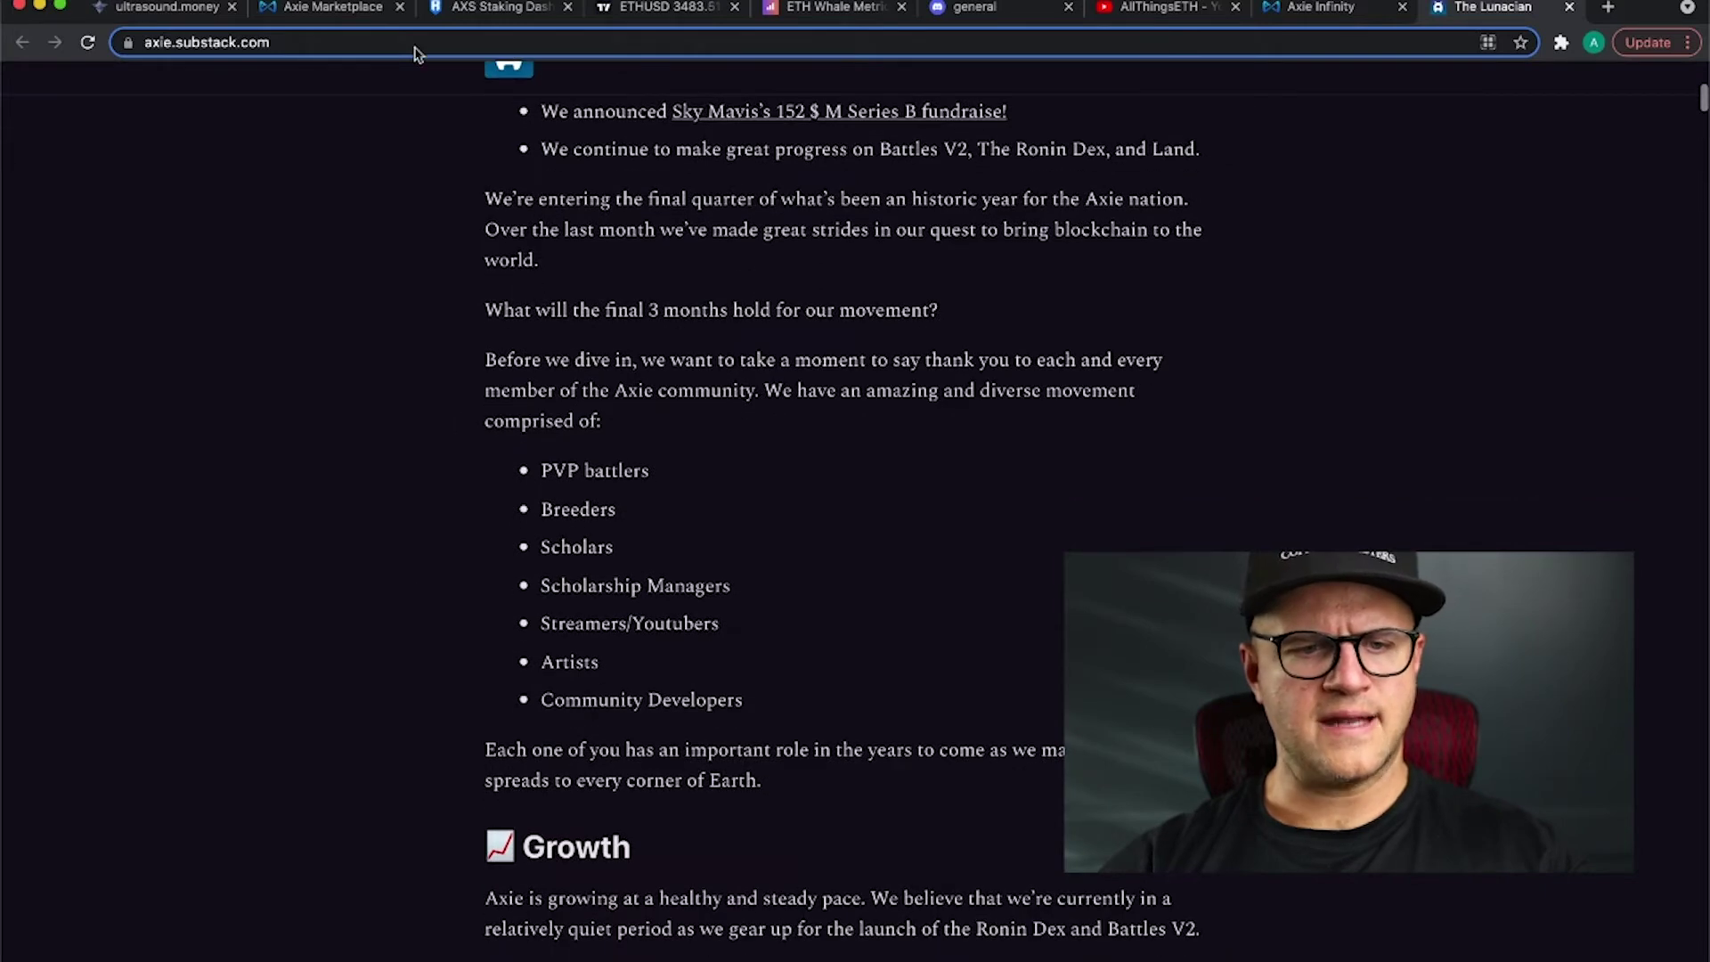
Step: Return to the Axie Marketplace and inspect the wallet balance and account list in Ronin Wallet
left_click(344, 10)
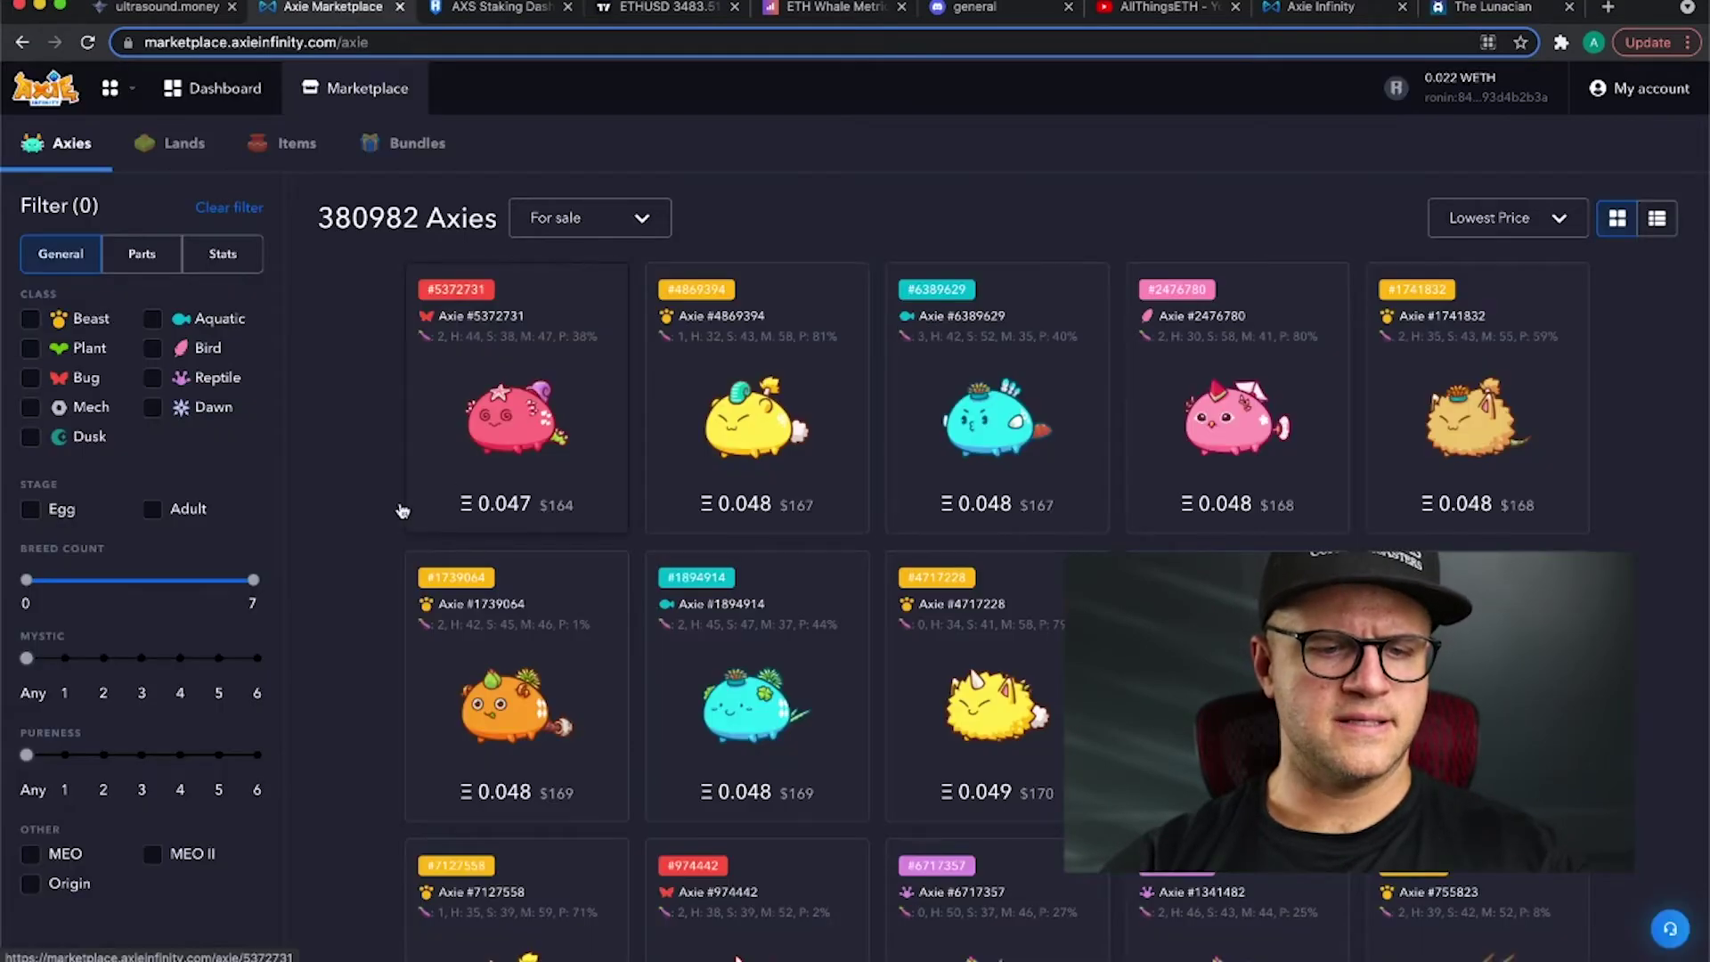
scroll(356, 506, "down", 1)
scroll(356, 506, "up", 1)
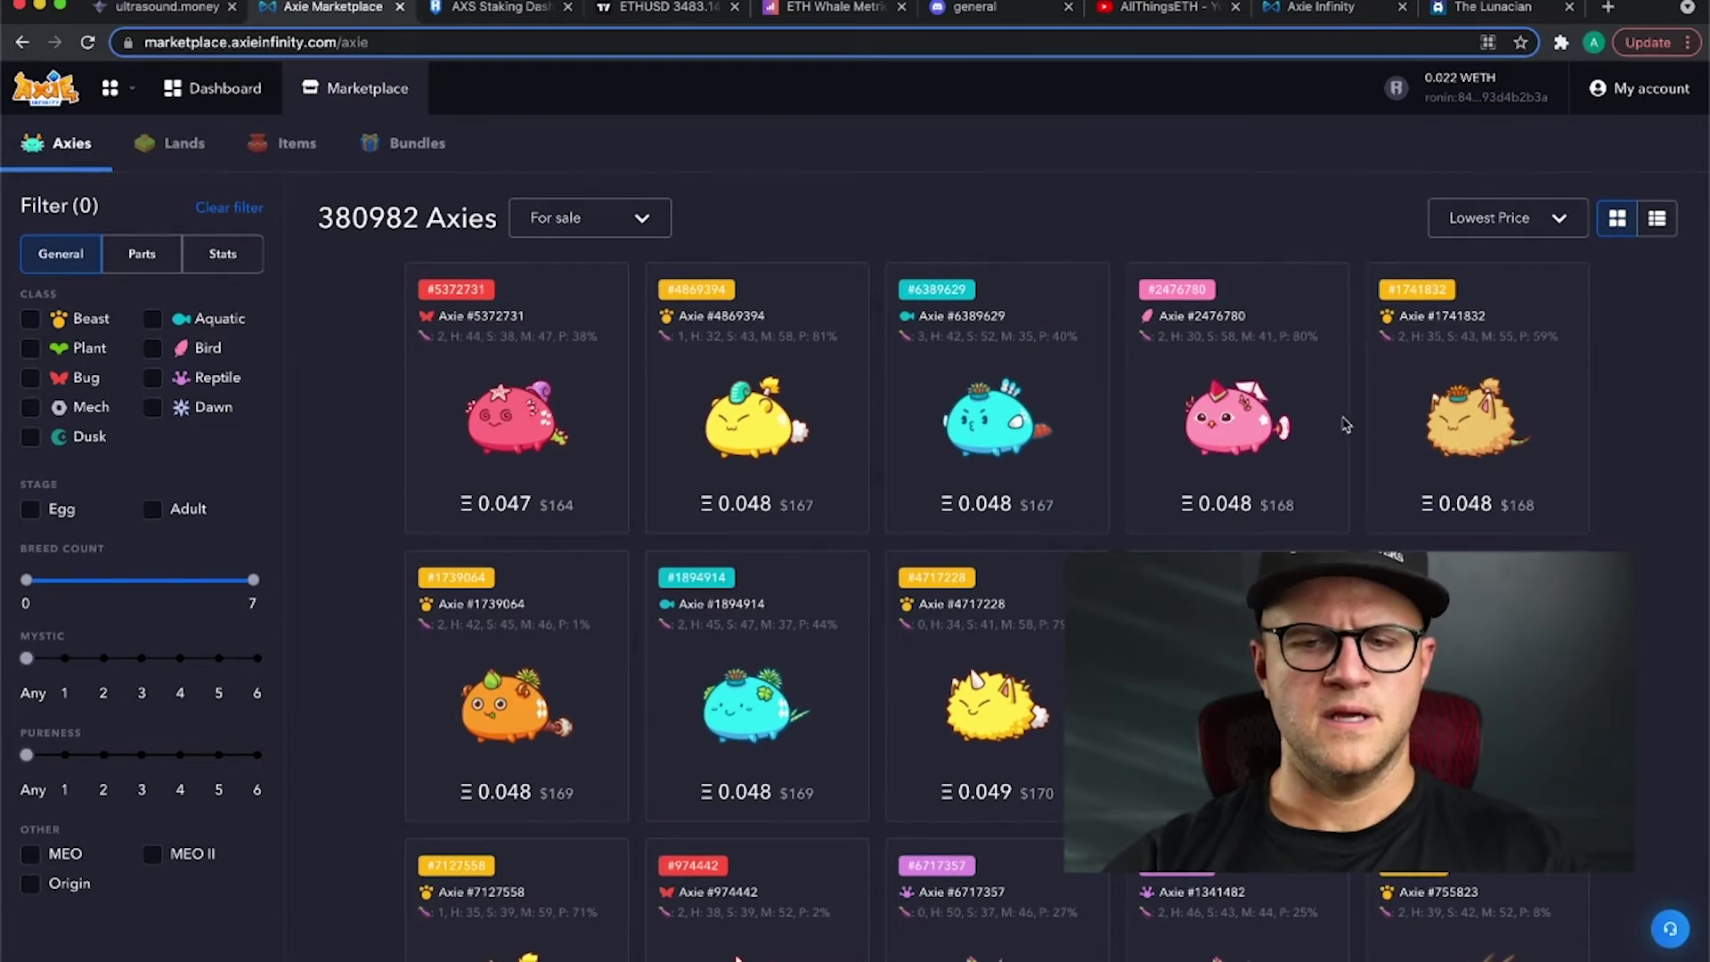
left_click(1562, 43)
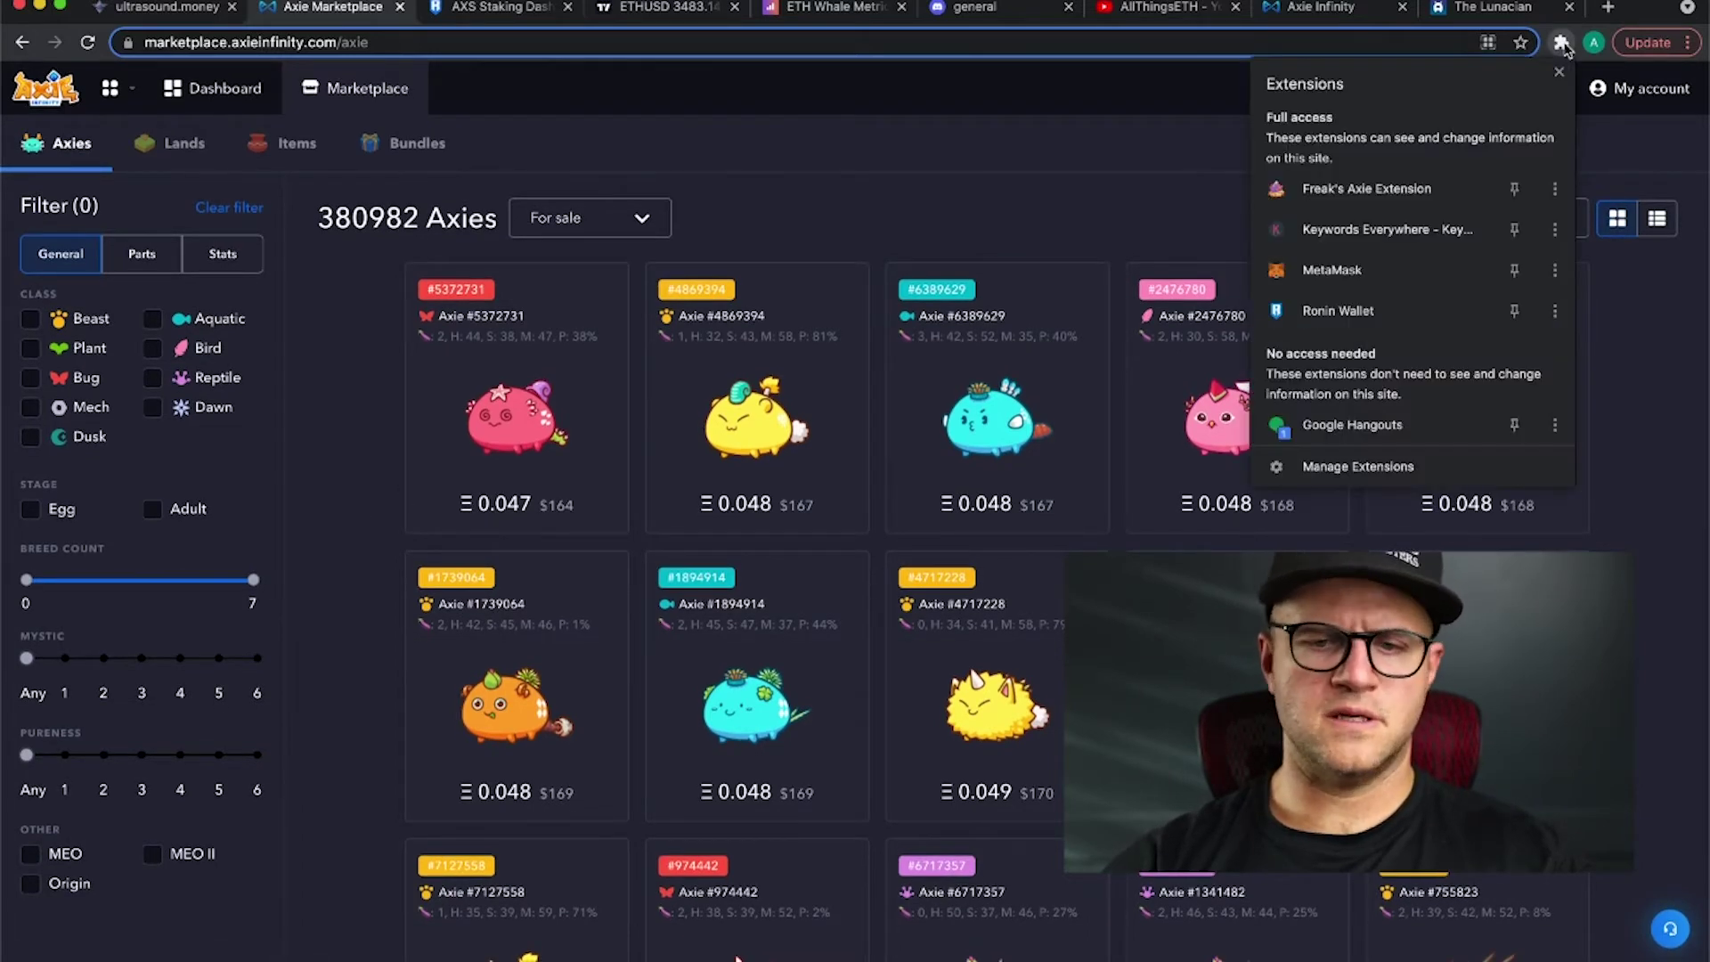
left_click(1381, 318)
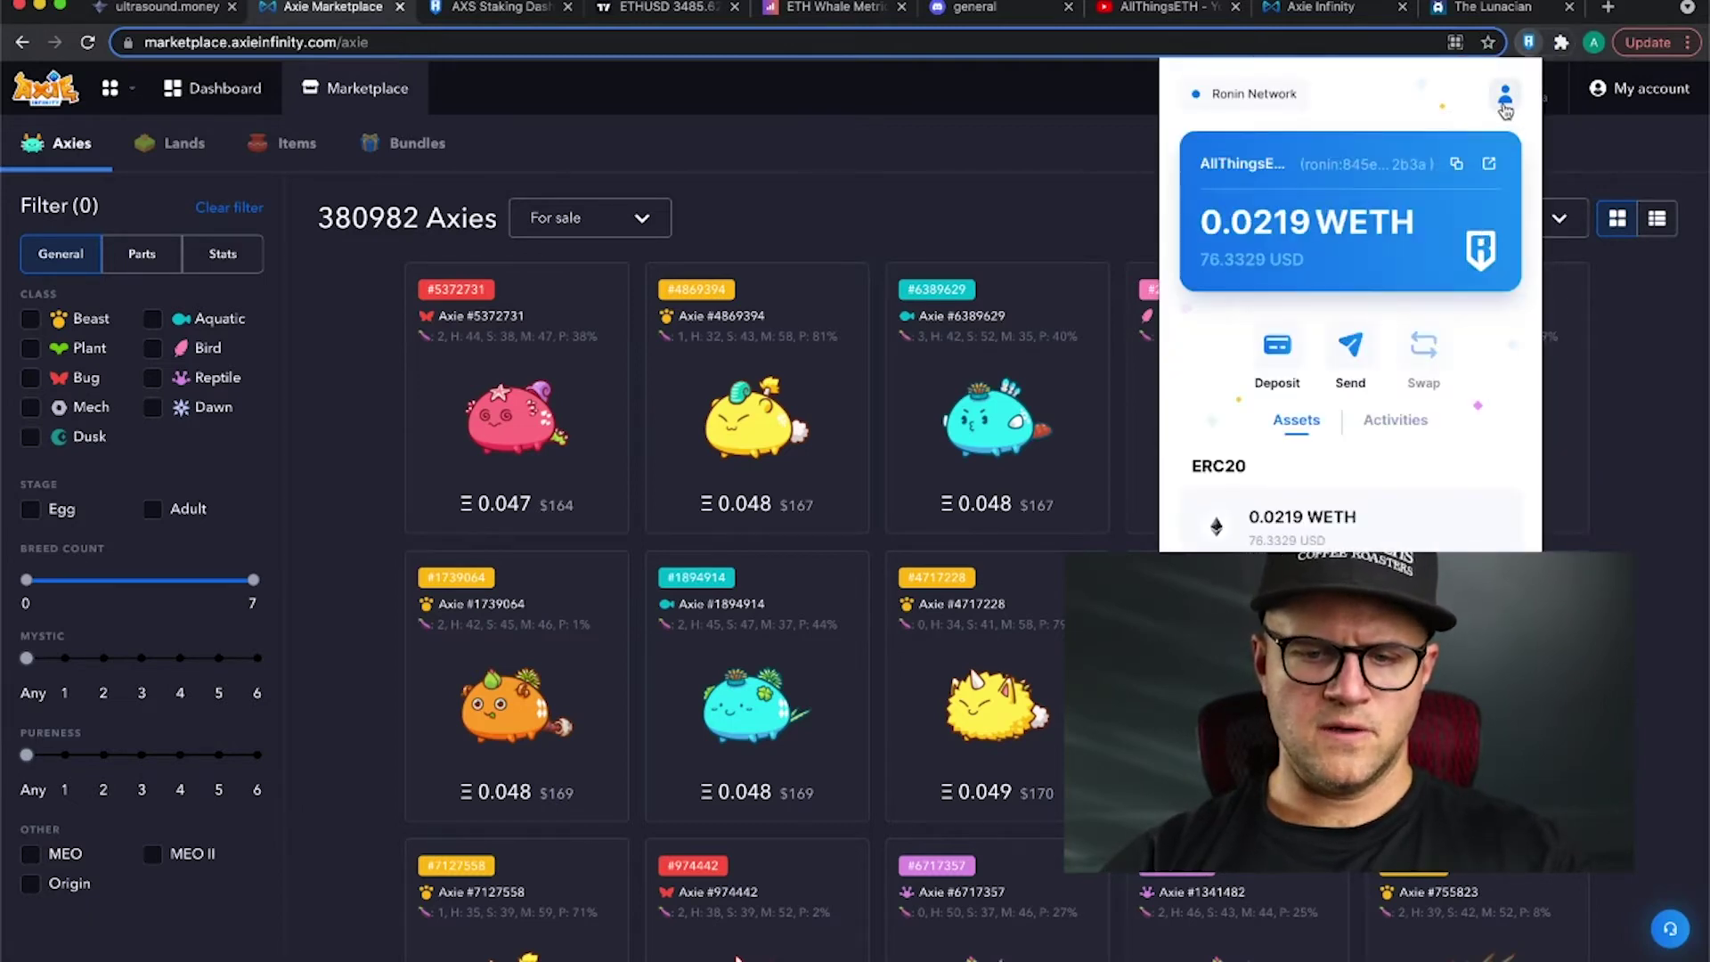
left_click(1505, 105)
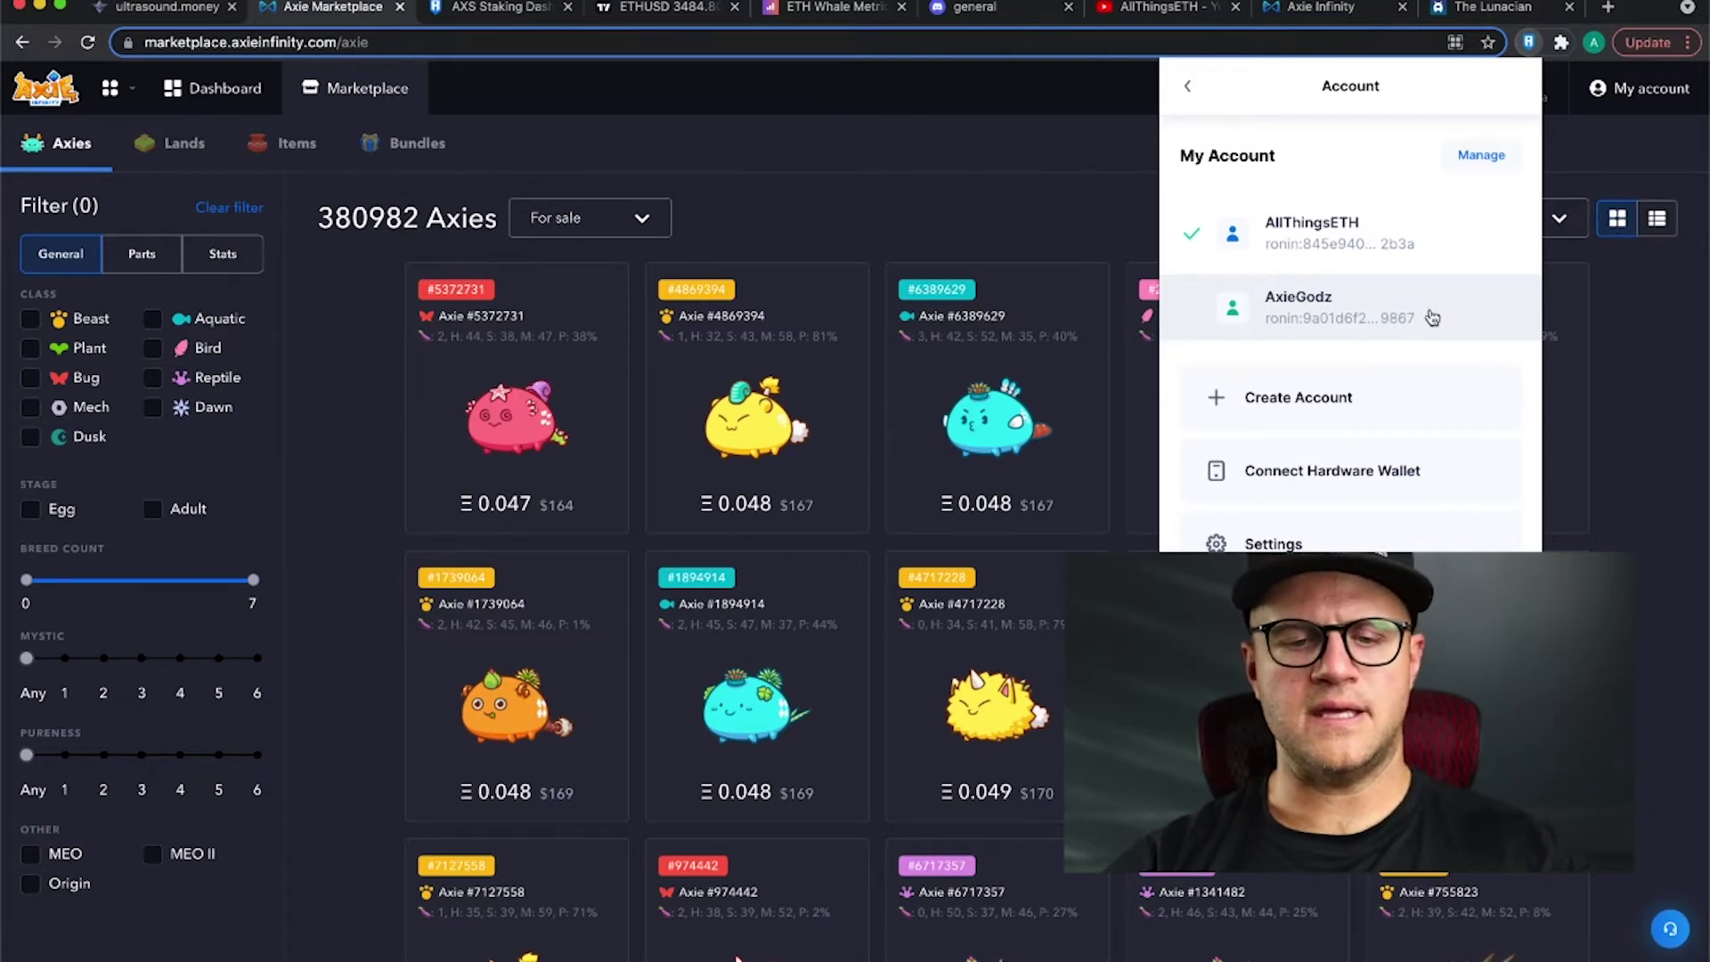
left_click(318, 446)
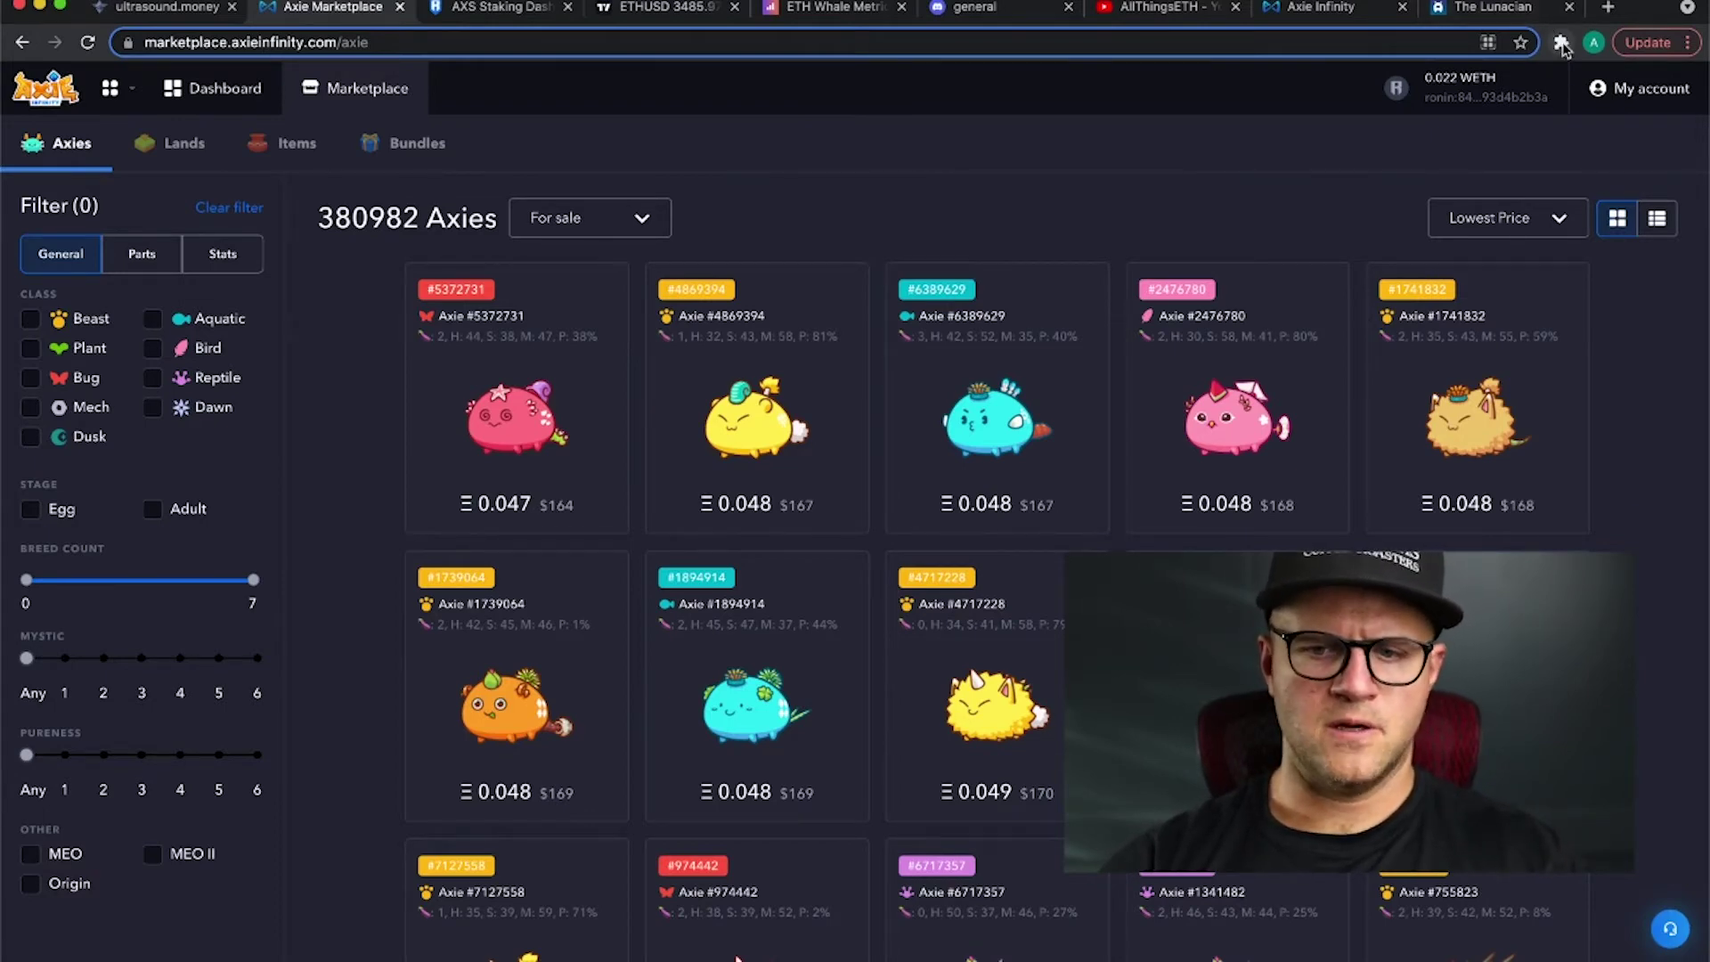
Step: Log out of the current marketplace account and switch Ronin Wallet to the AxieGodz account
left_click(1622, 100)
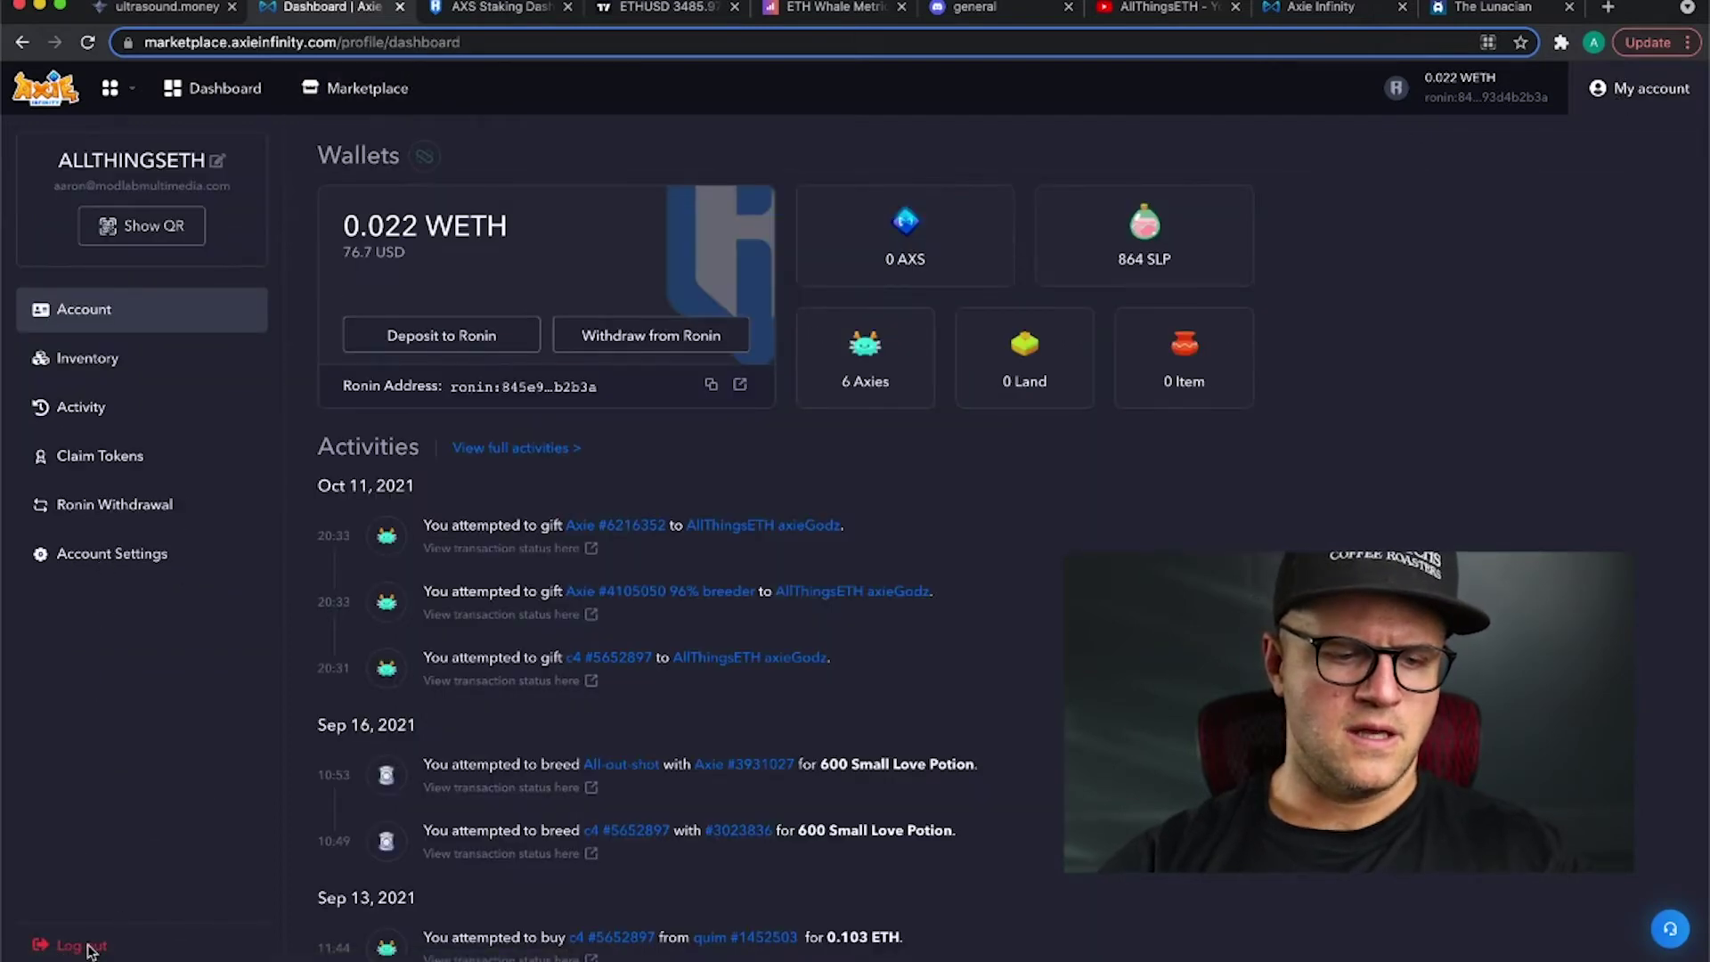
left_click(89, 948)
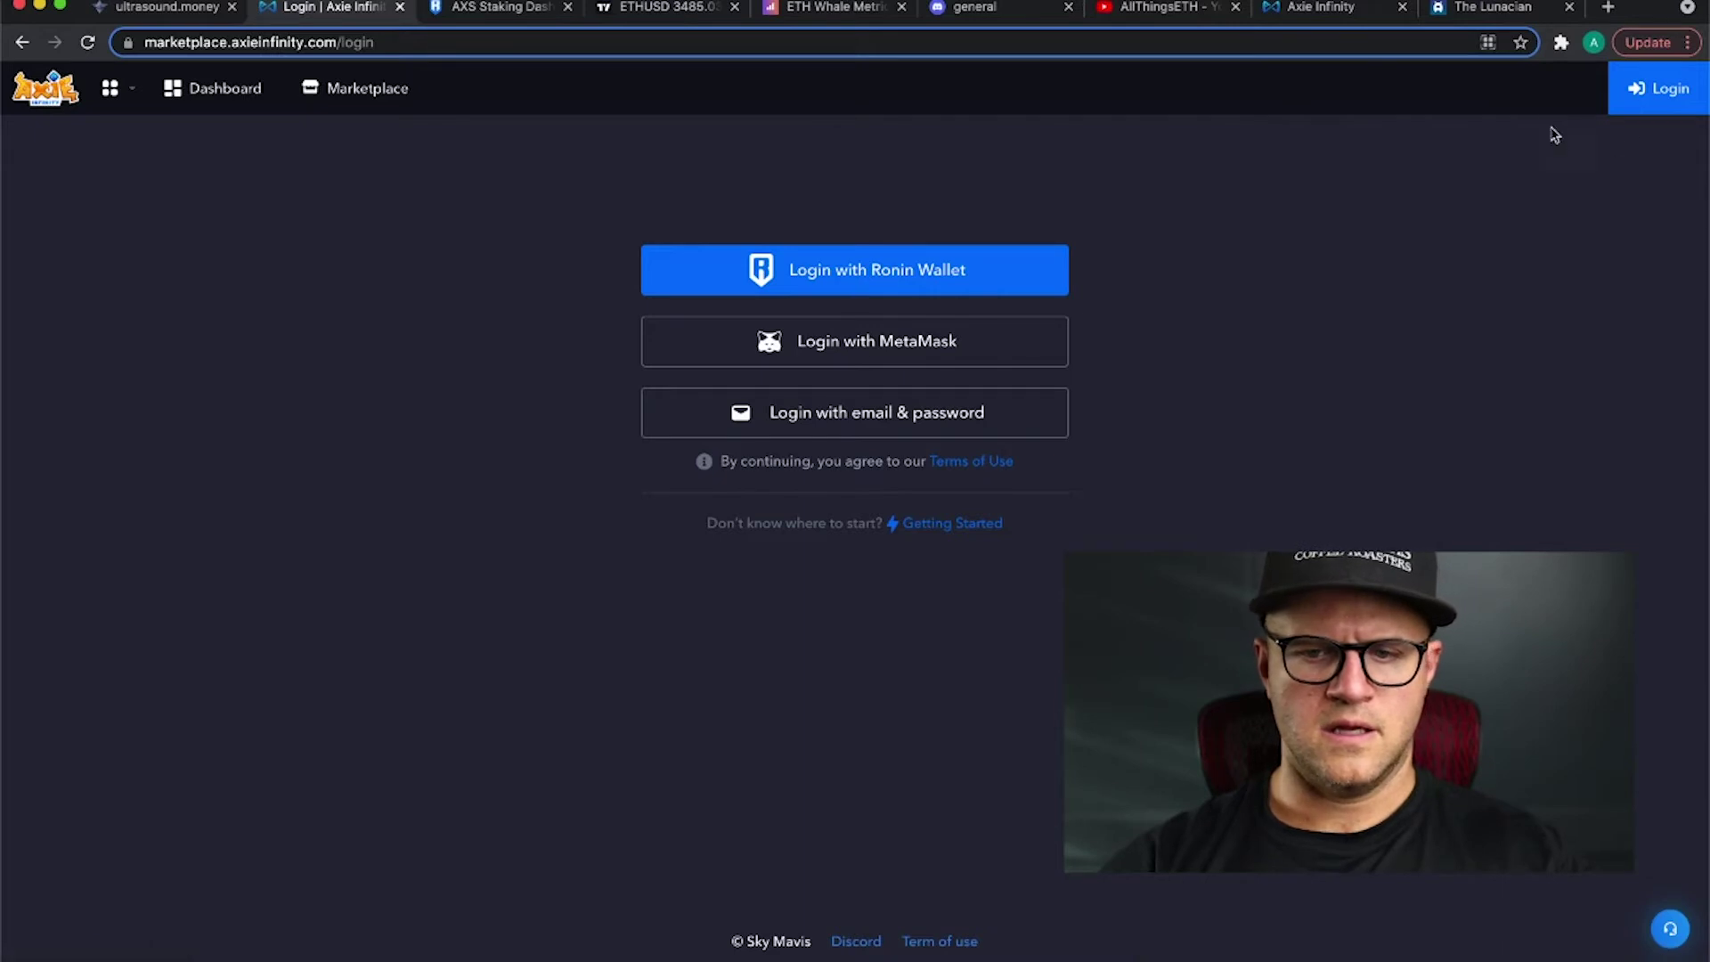
left_click(1560, 41)
left_click(1400, 312)
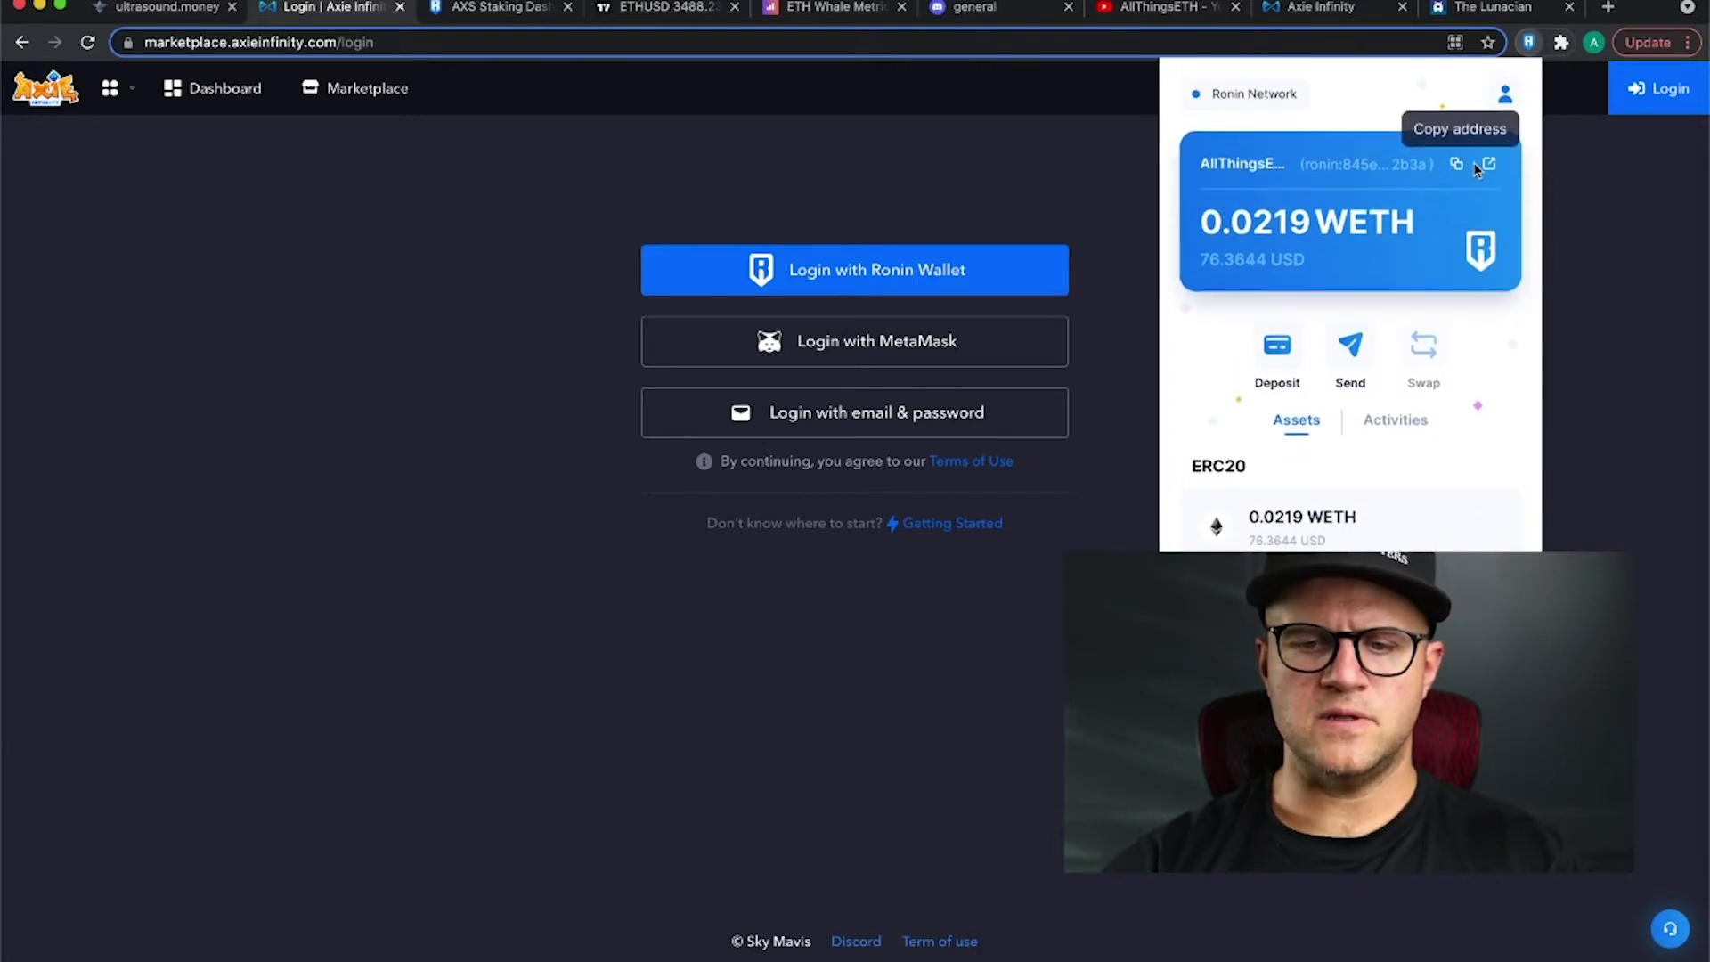
left_click(1506, 92)
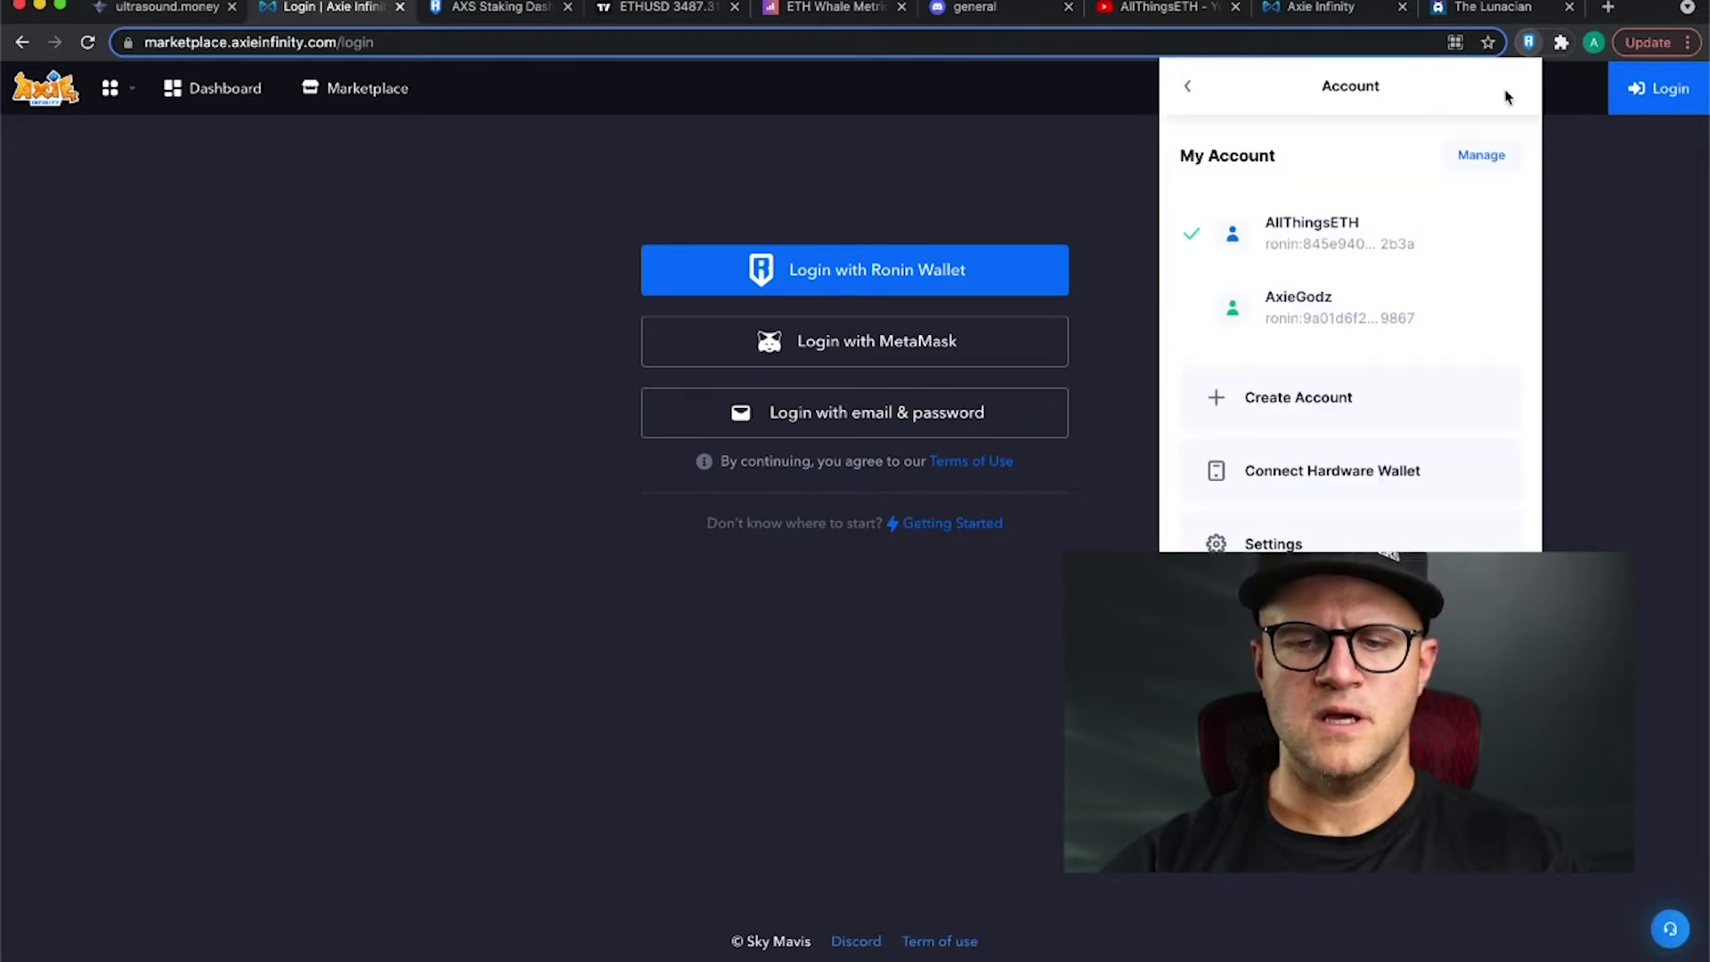
left_click(1317, 312)
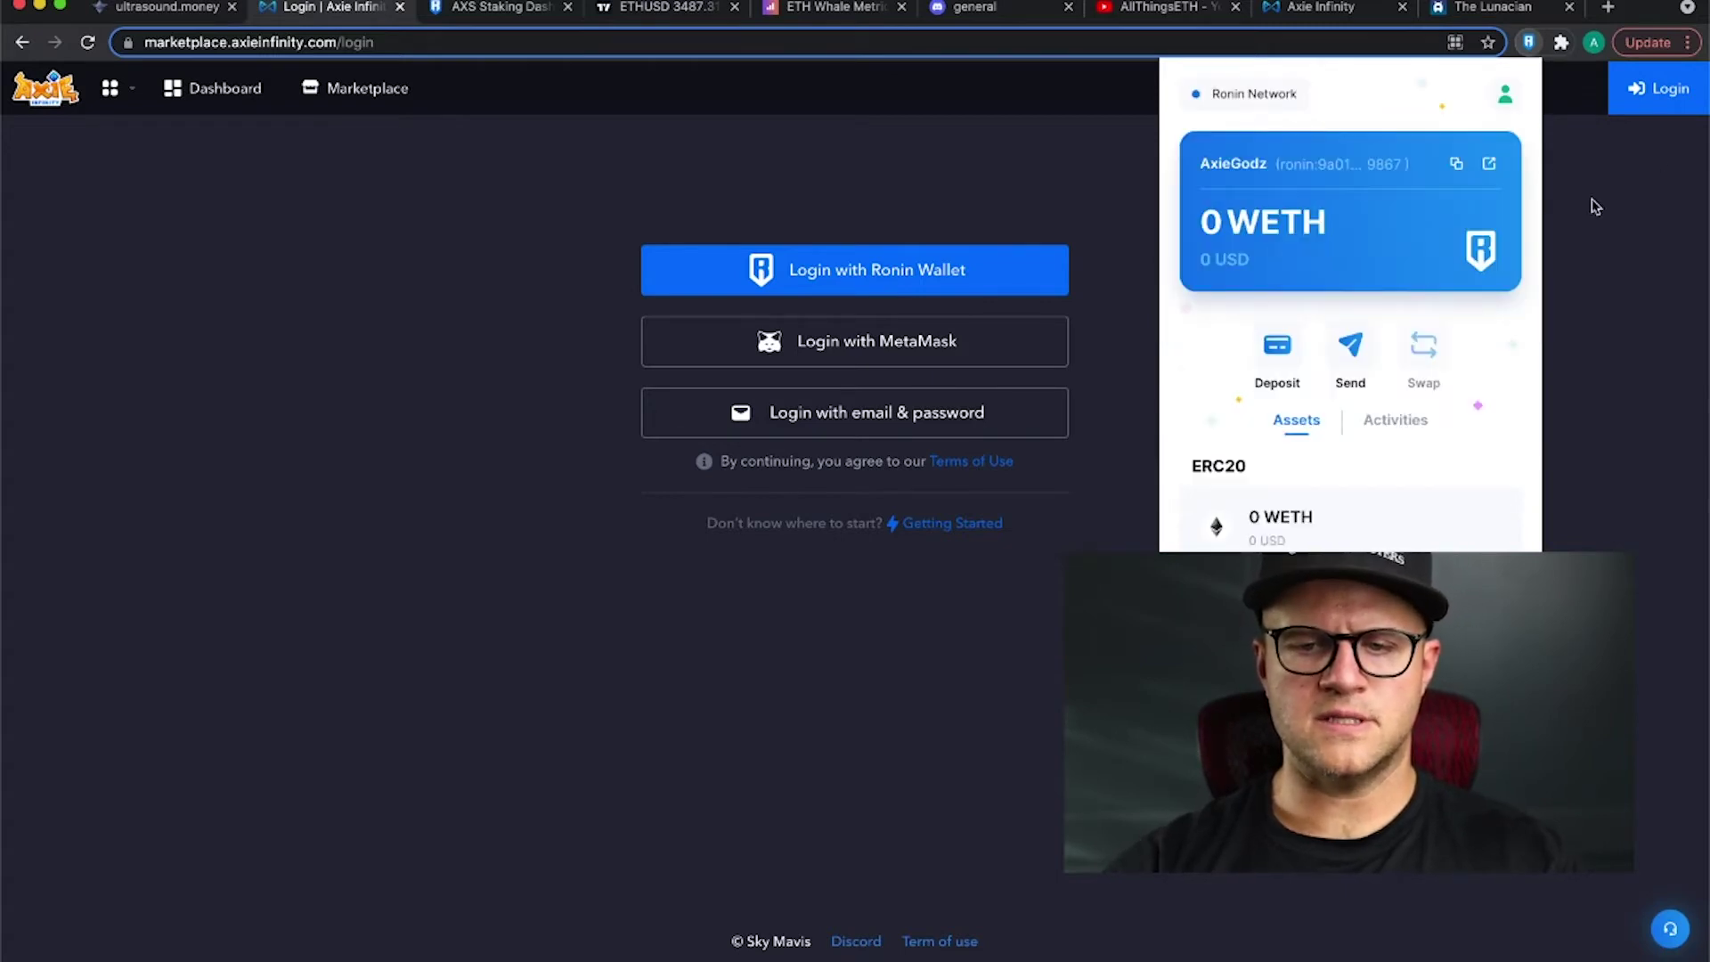
Step: Log in to the marketplace with the Ronin Wallet and approve the login request
left_click(1684, 98)
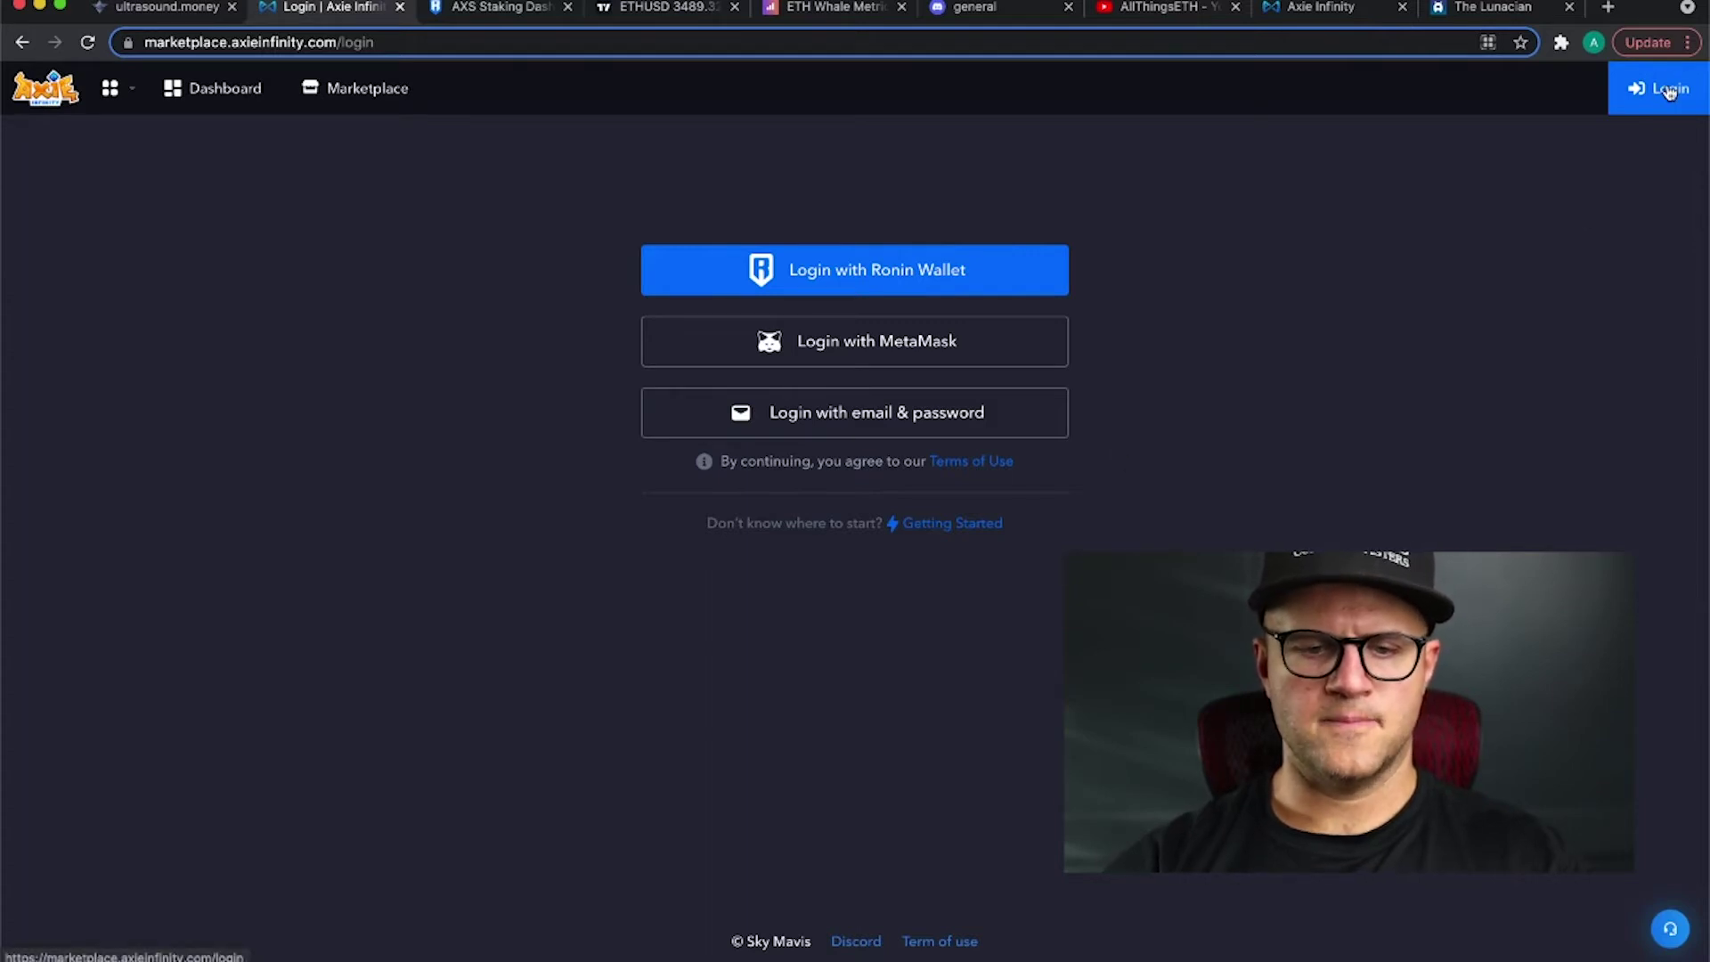
left_click(919, 288)
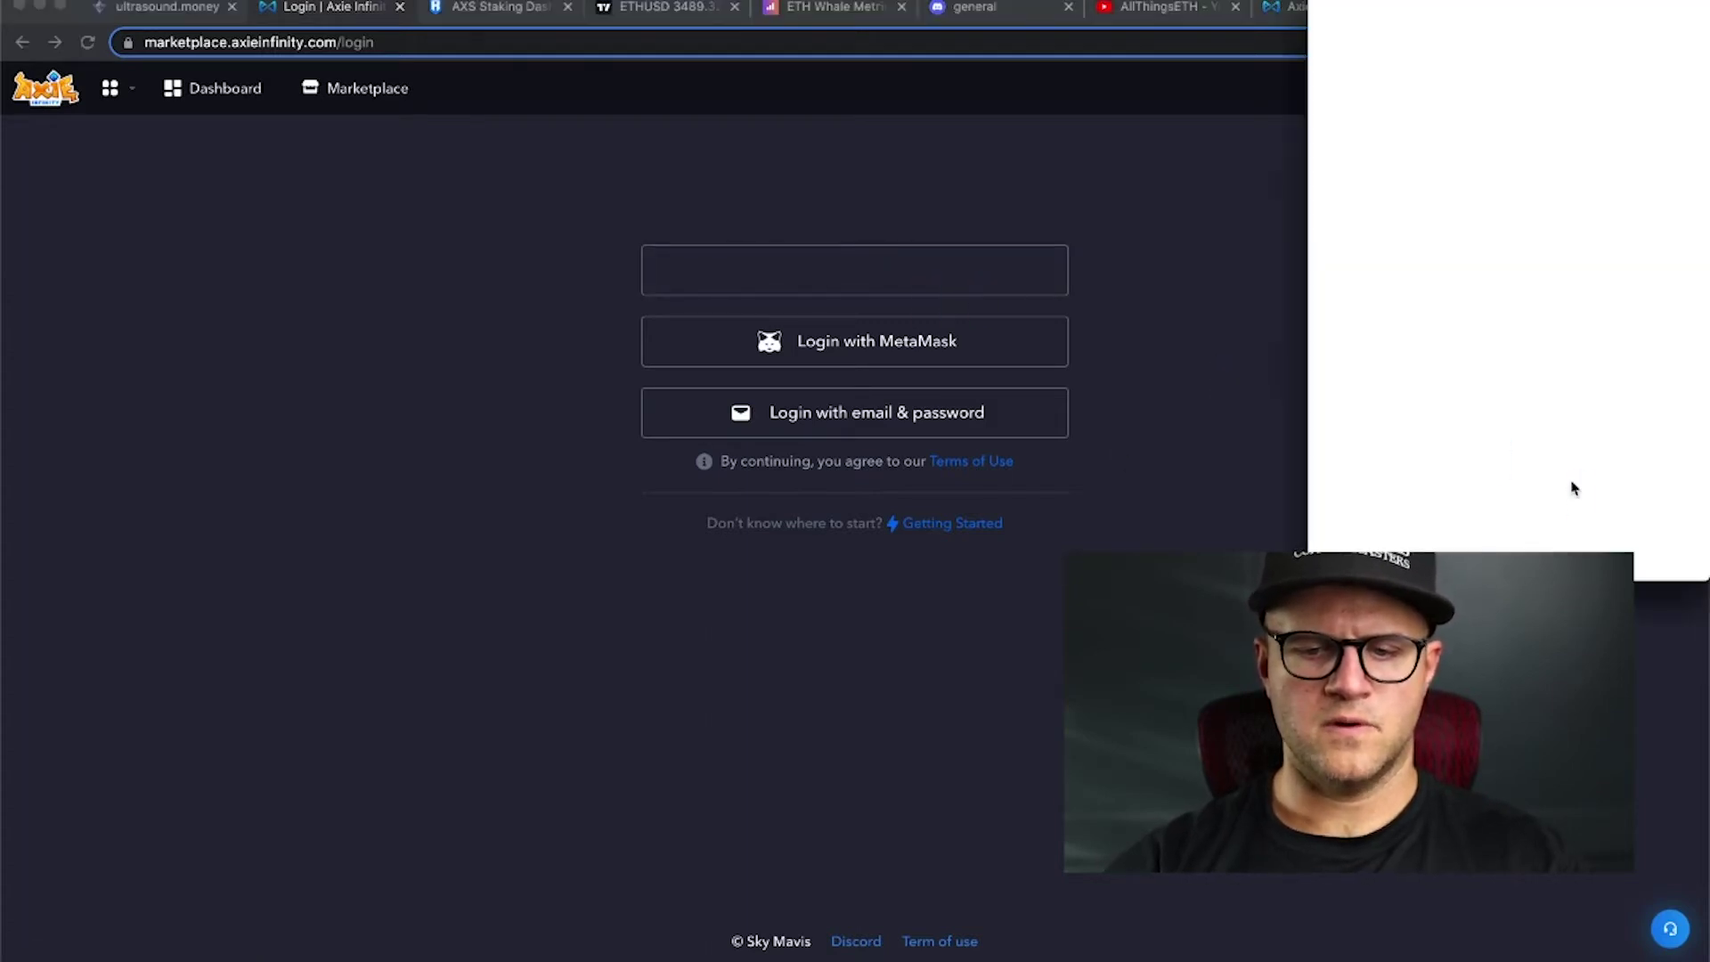
left_click(1594, 539)
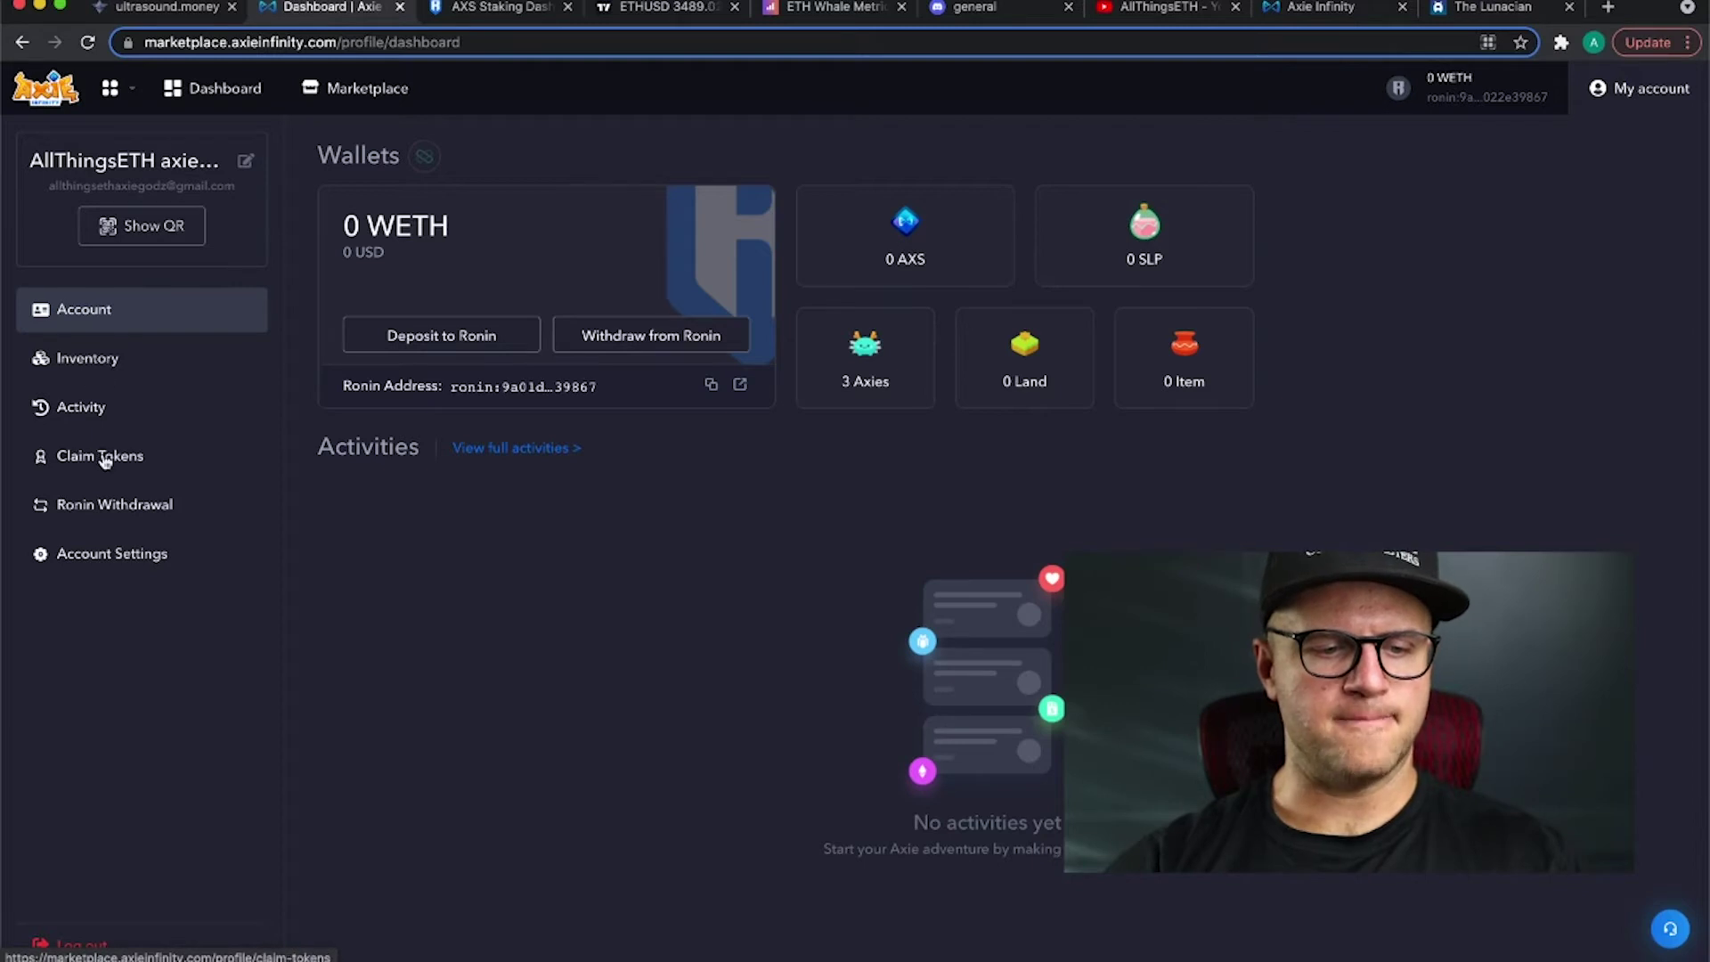
Step: Review the account's email and password settings, and copy its Ronin address from the account dashboard
left_click(104, 558)
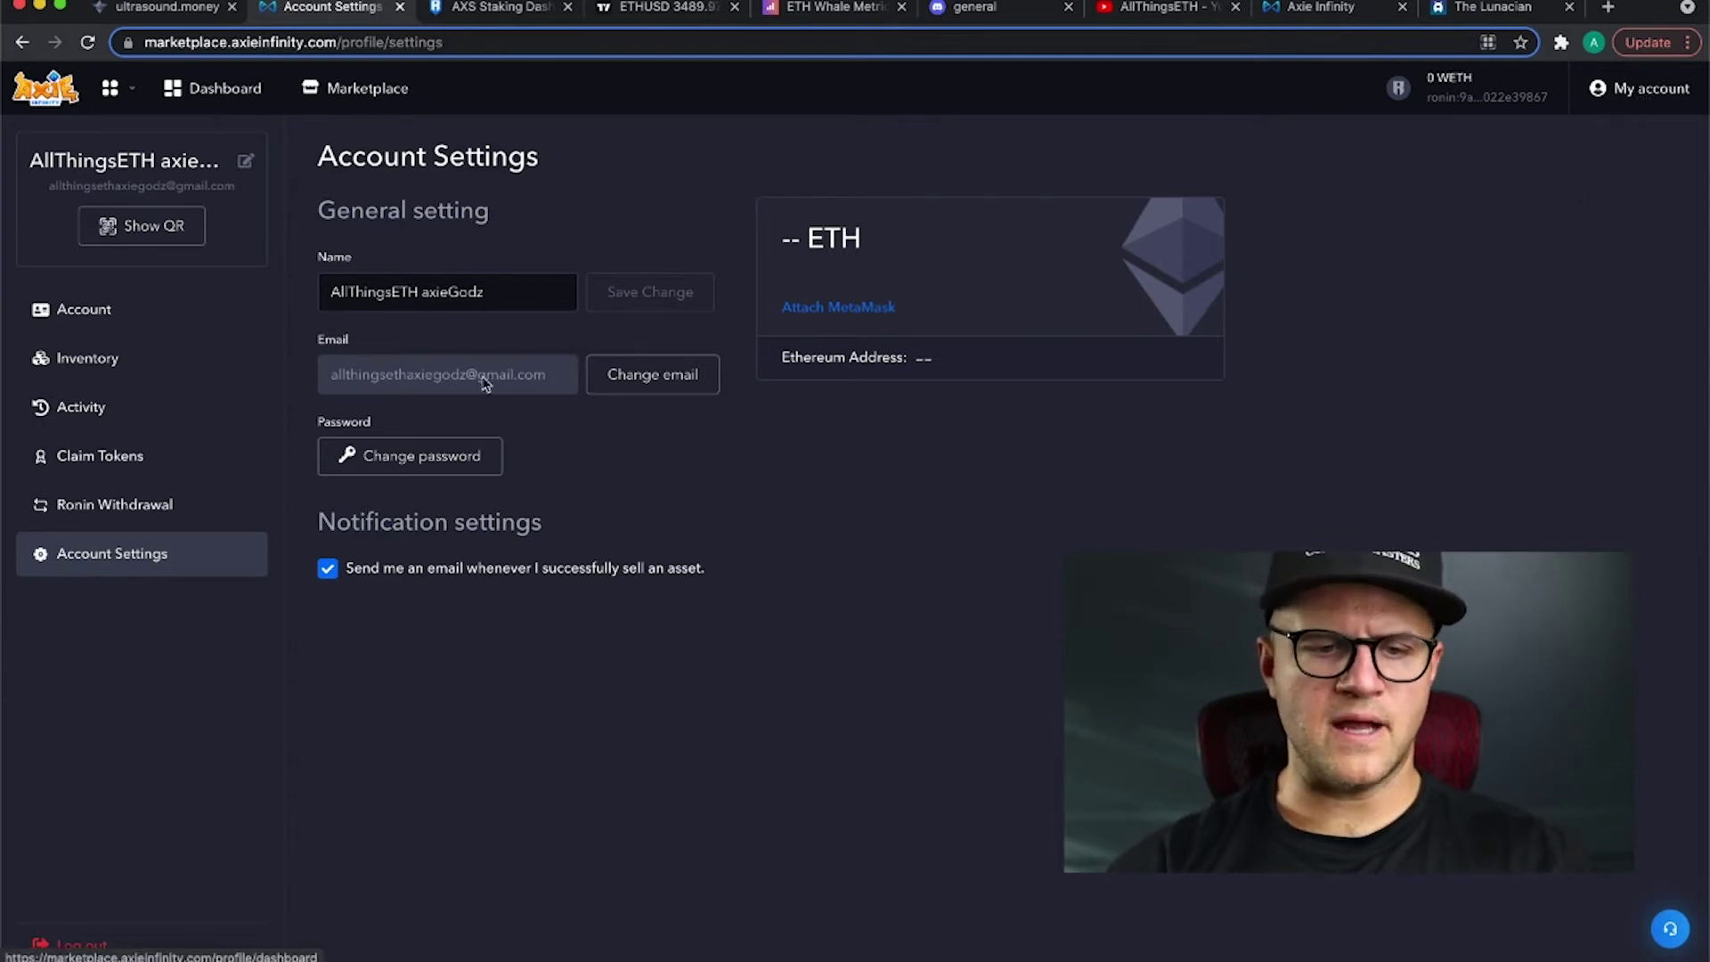
left_click(100, 320)
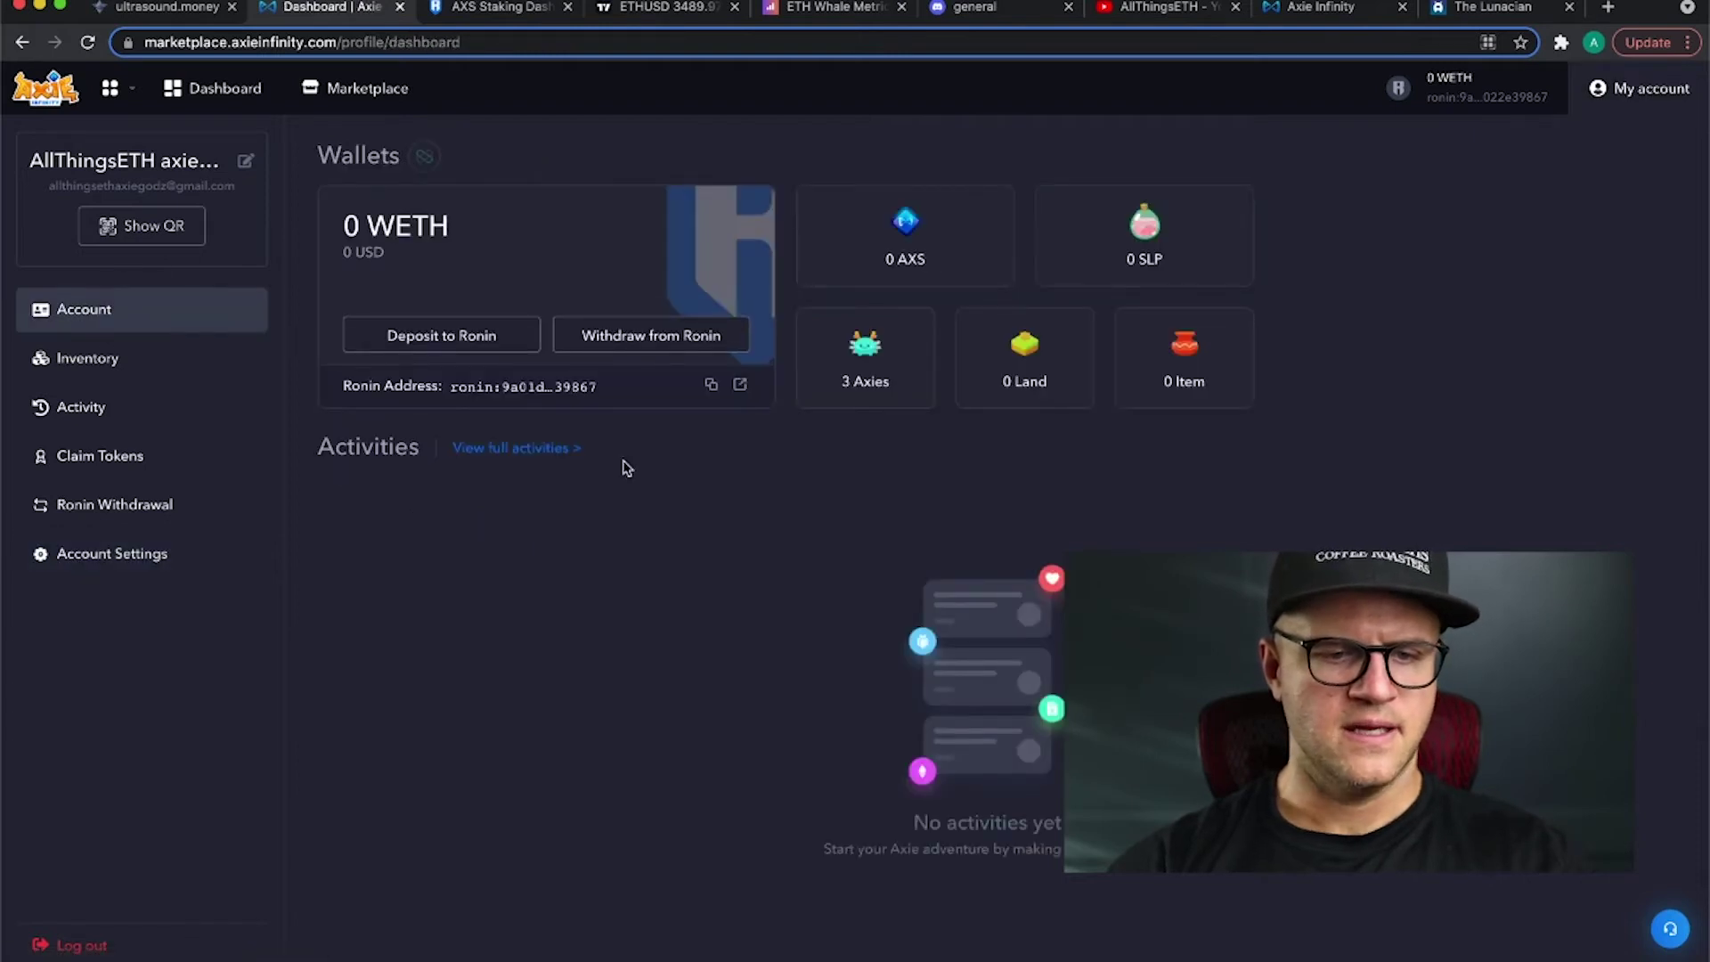
left_click(712, 386)
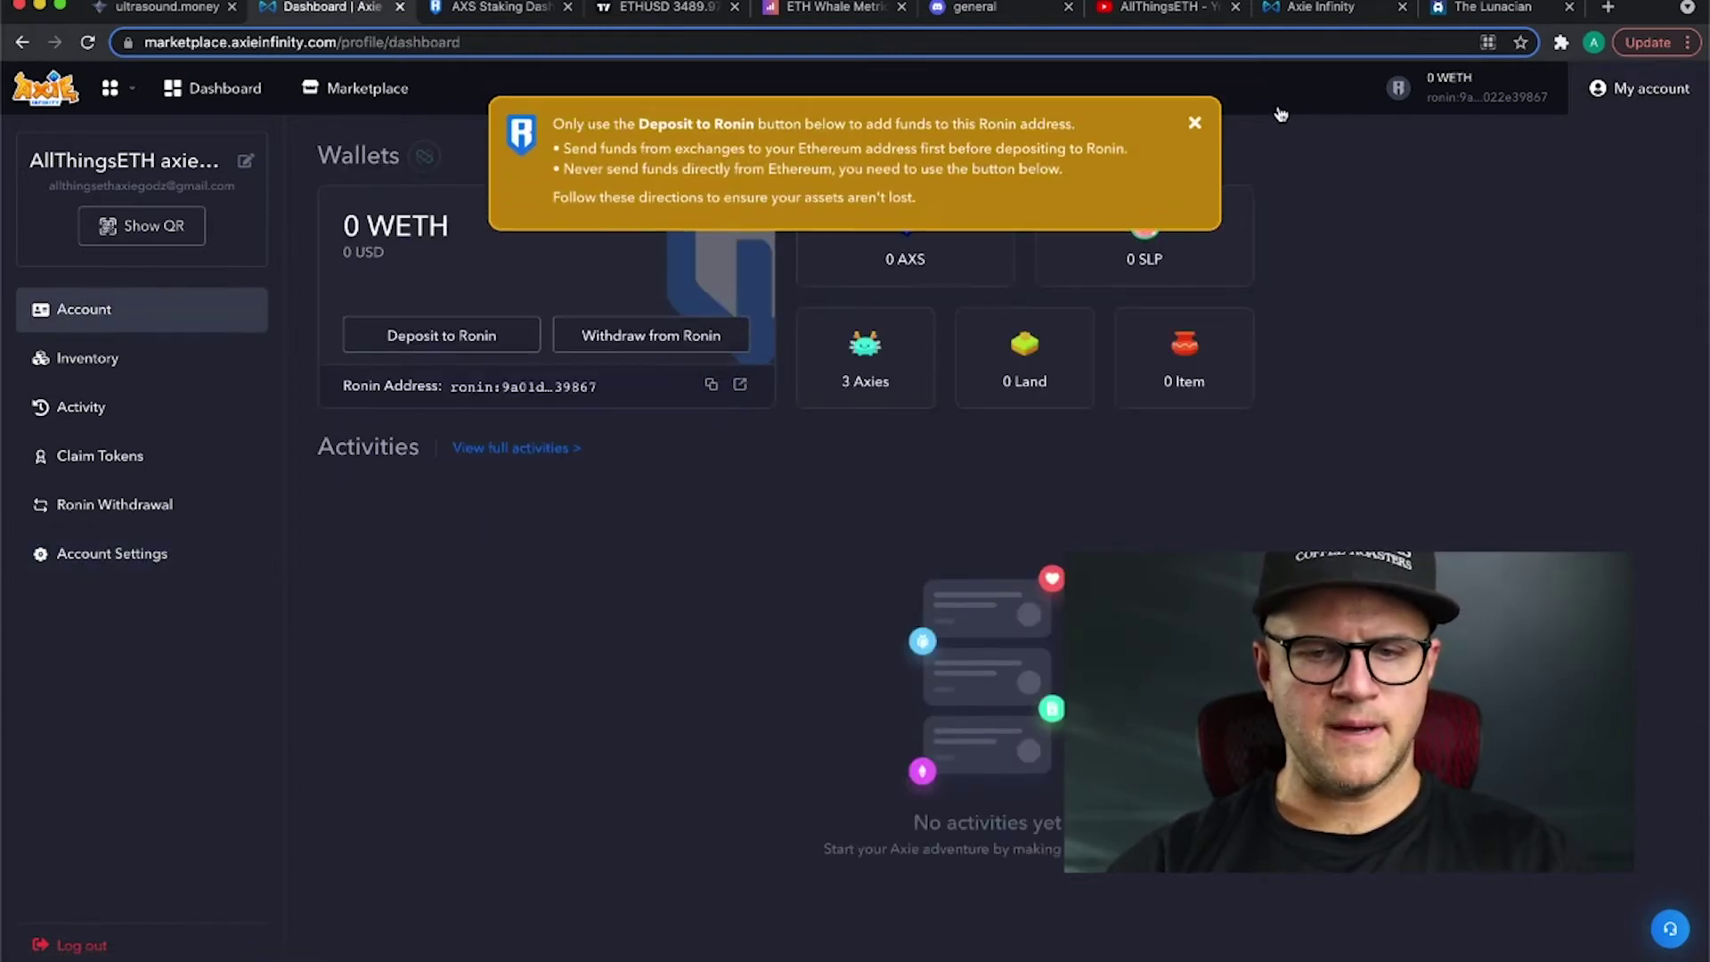
left_click(1196, 131)
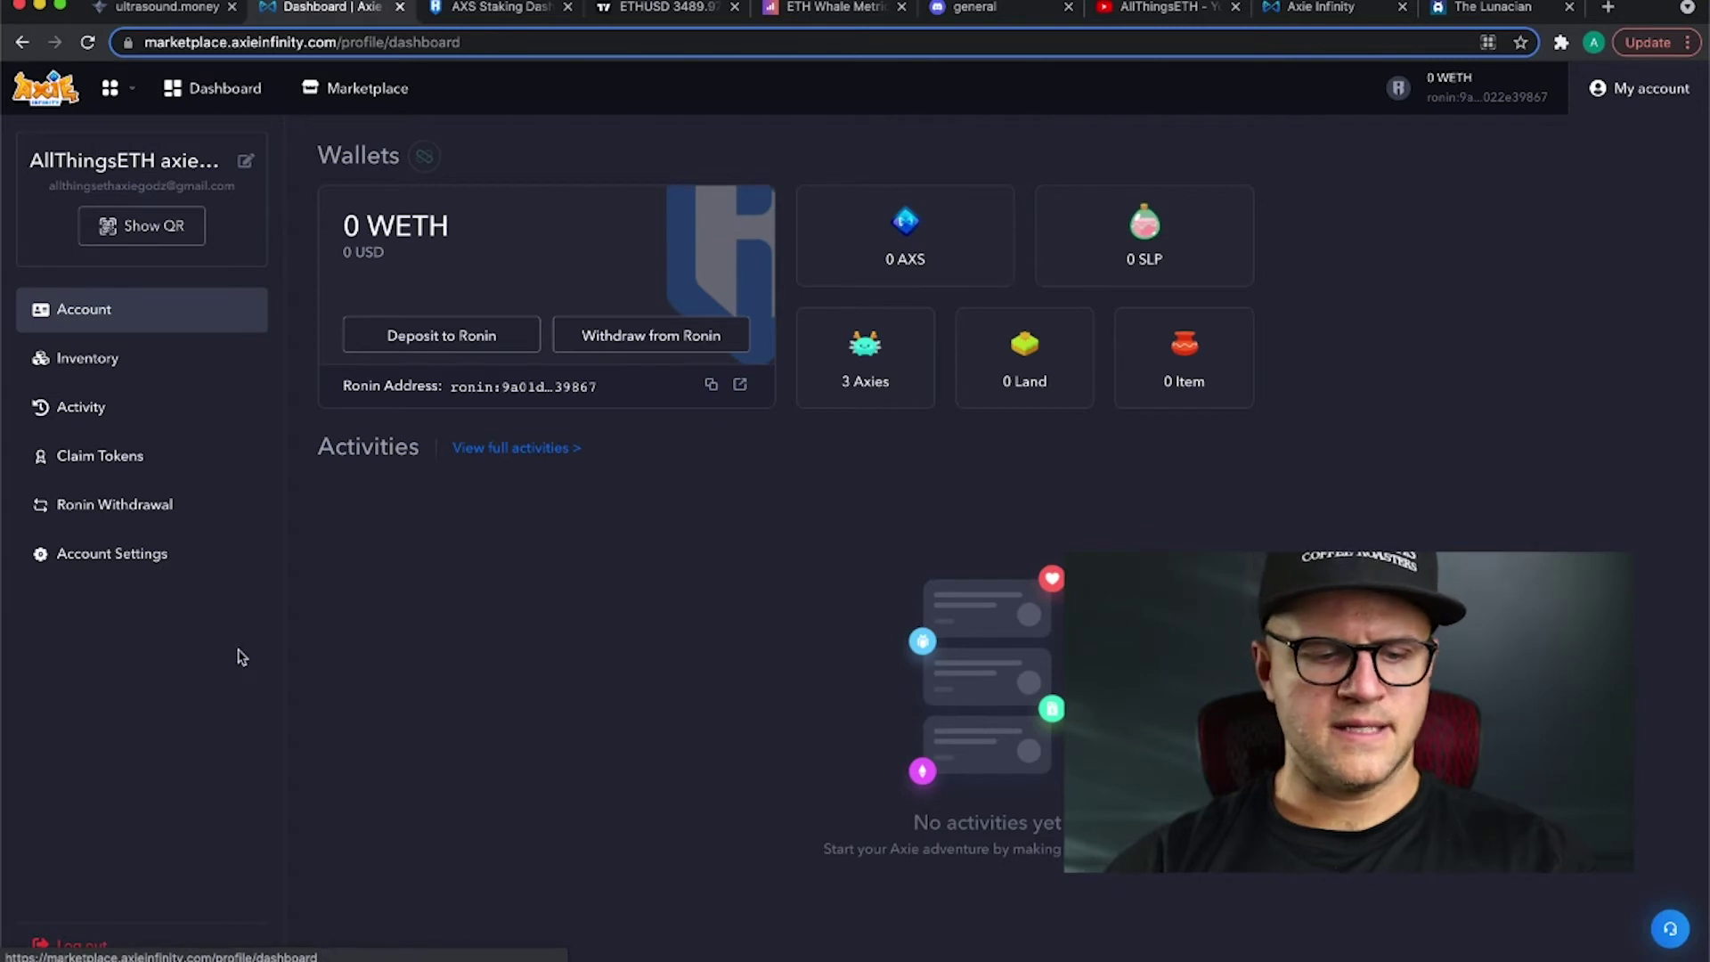
Step: Log out of the marketplace and switch Ronin Wallet back to the AllThingsETH account
left_click(85, 947)
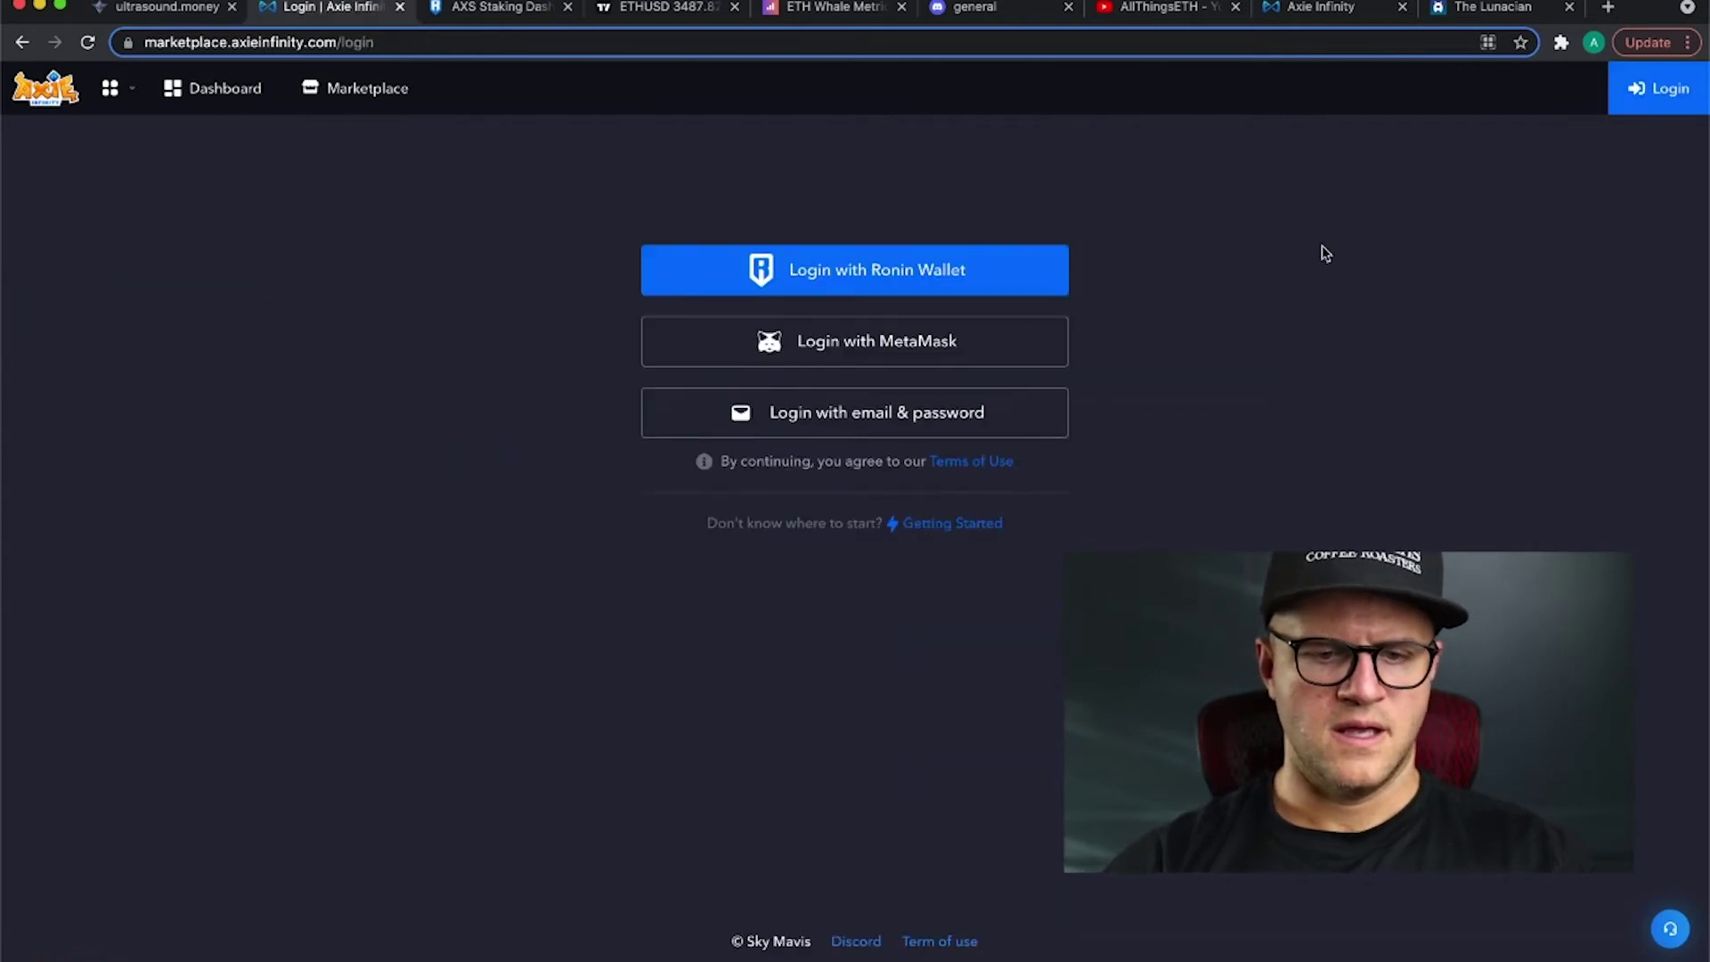
left_click(1560, 42)
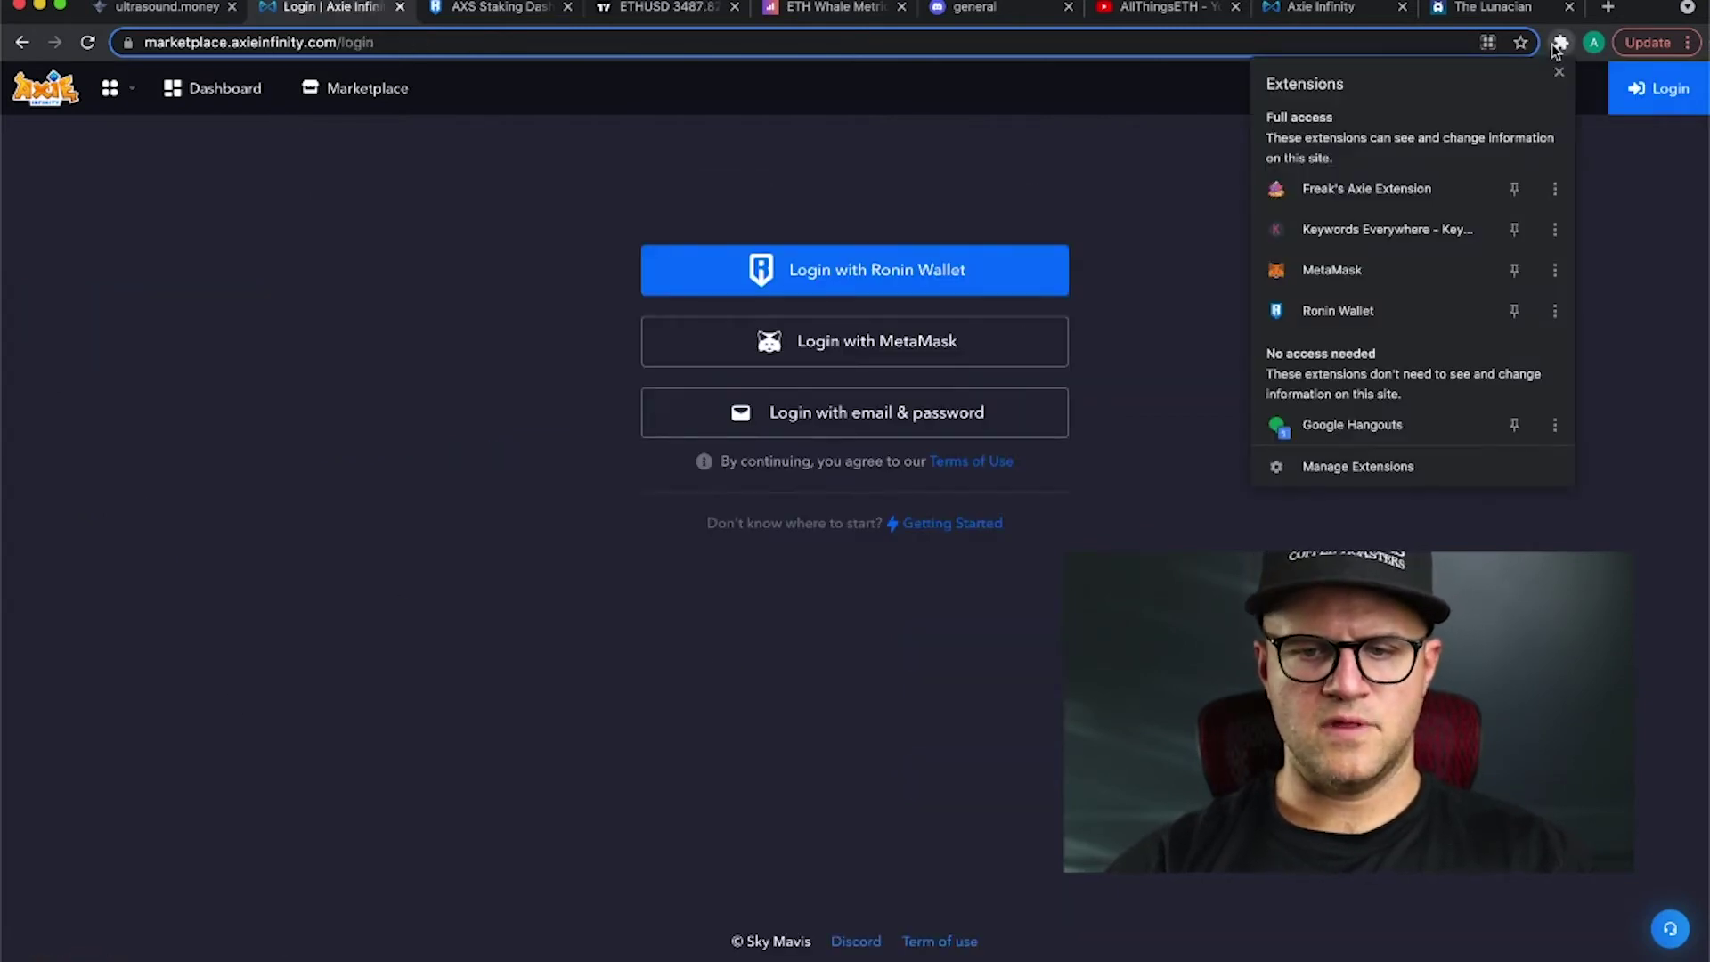
left_click(1440, 317)
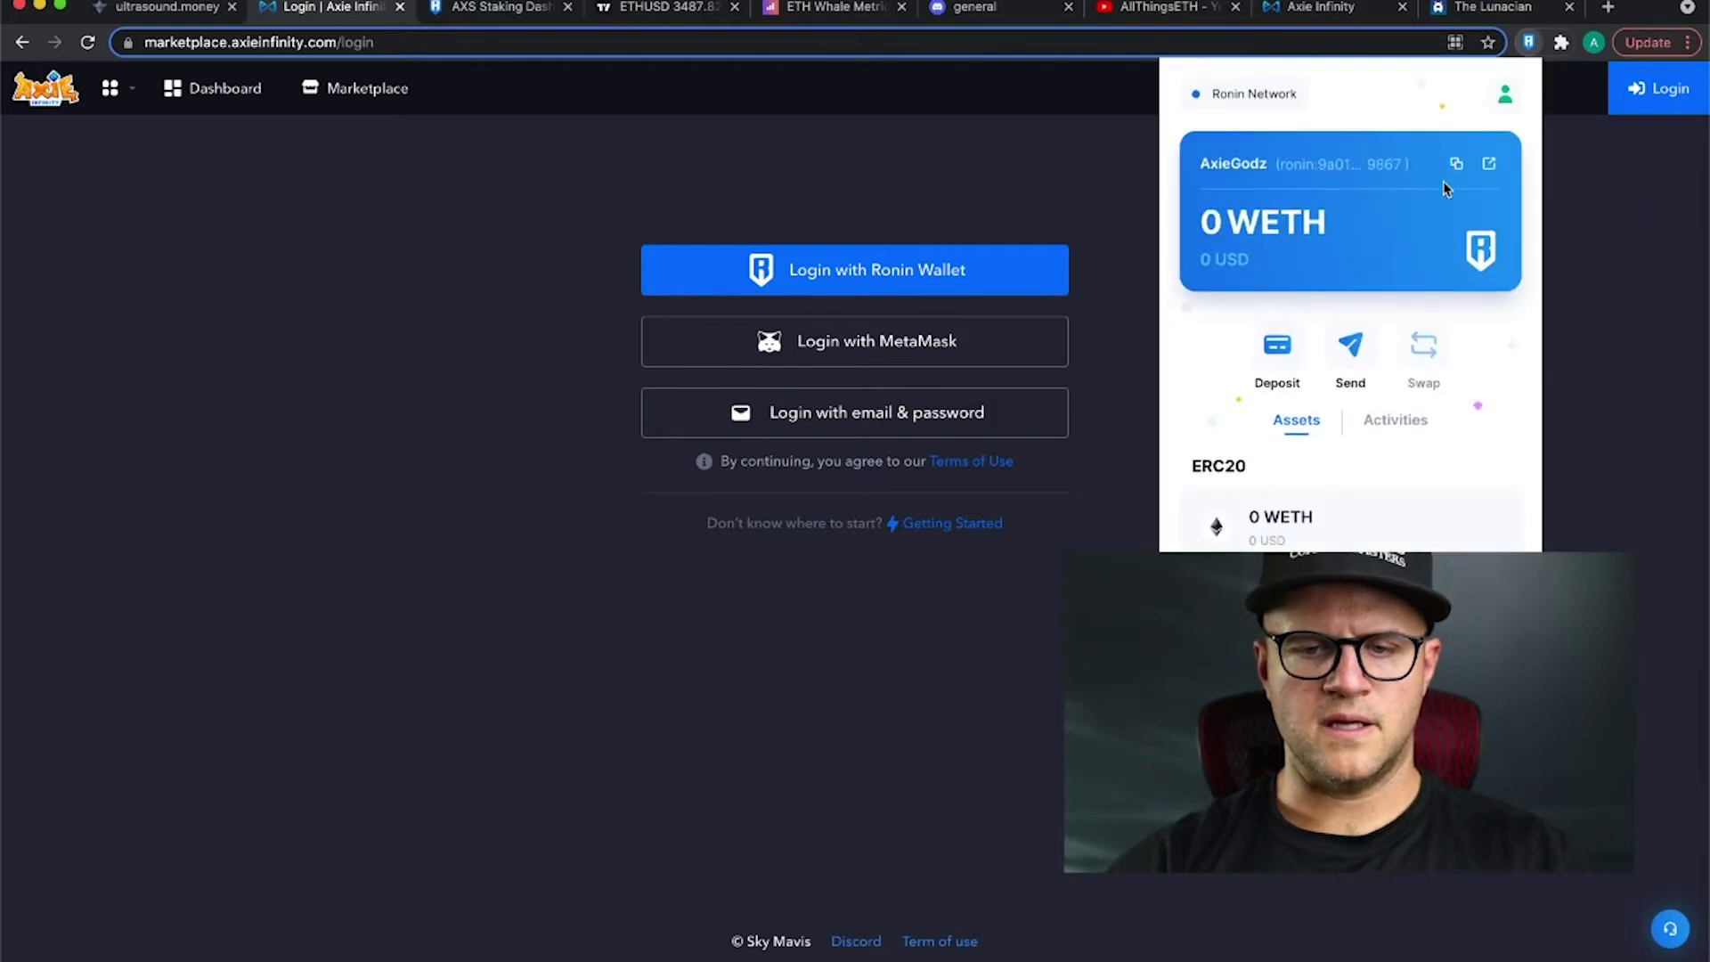
left_click(1508, 94)
left_click(1328, 230)
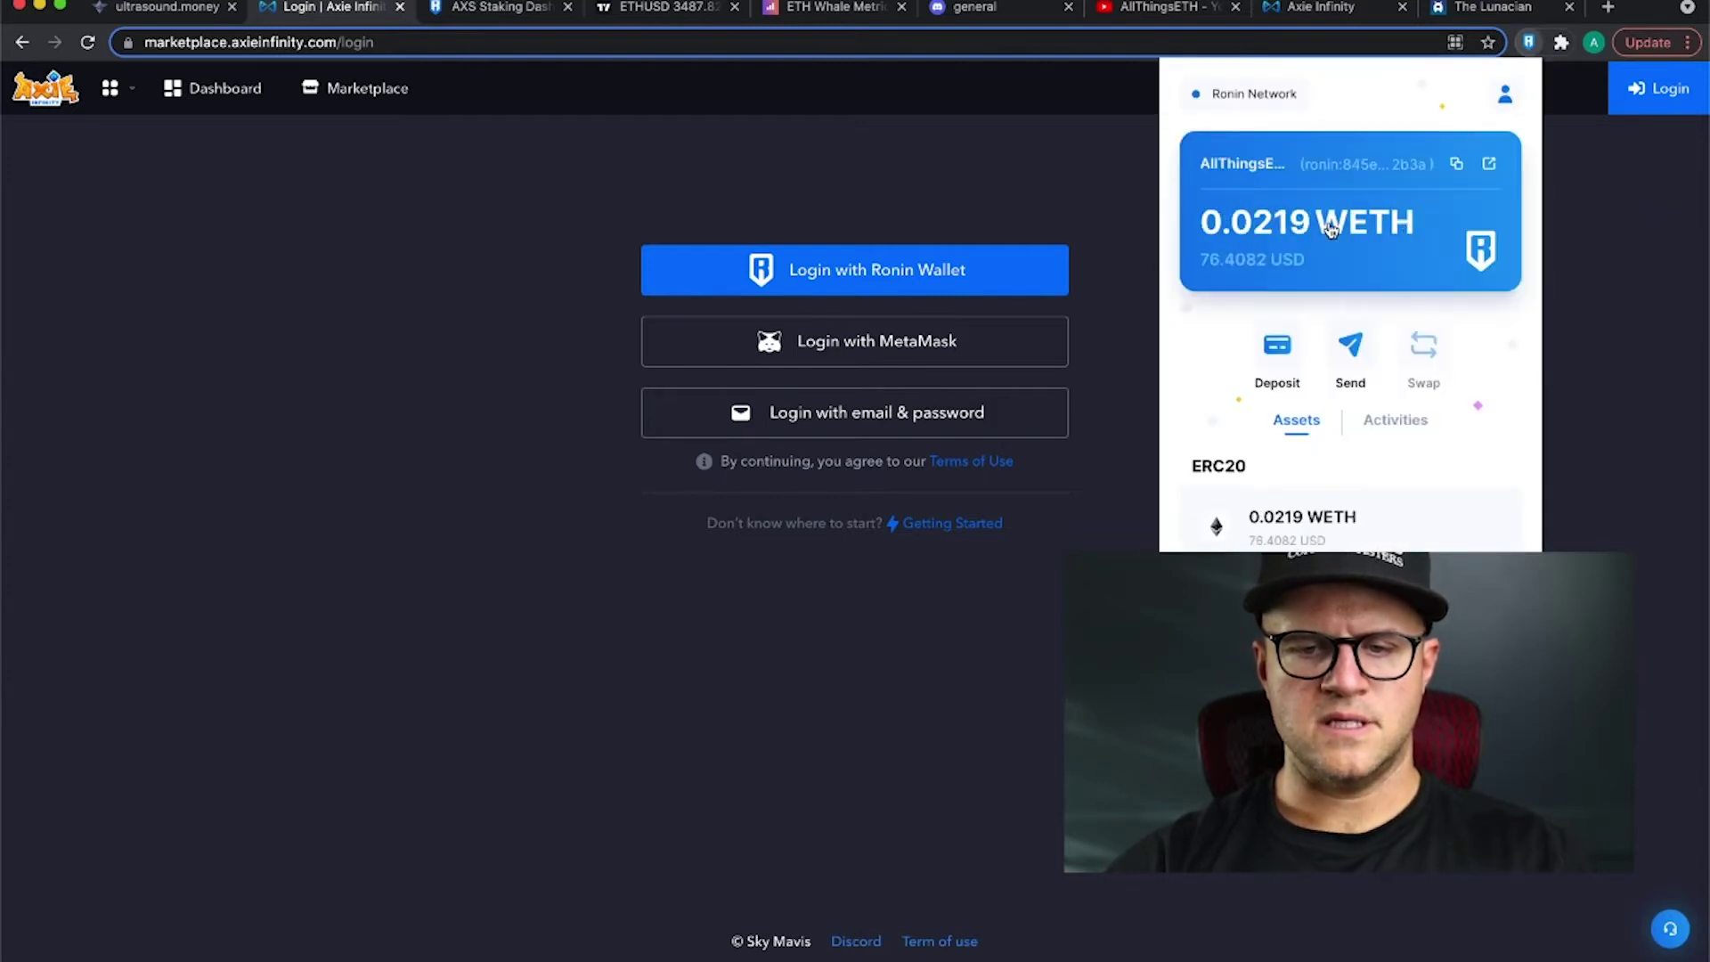
left_click(977, 269)
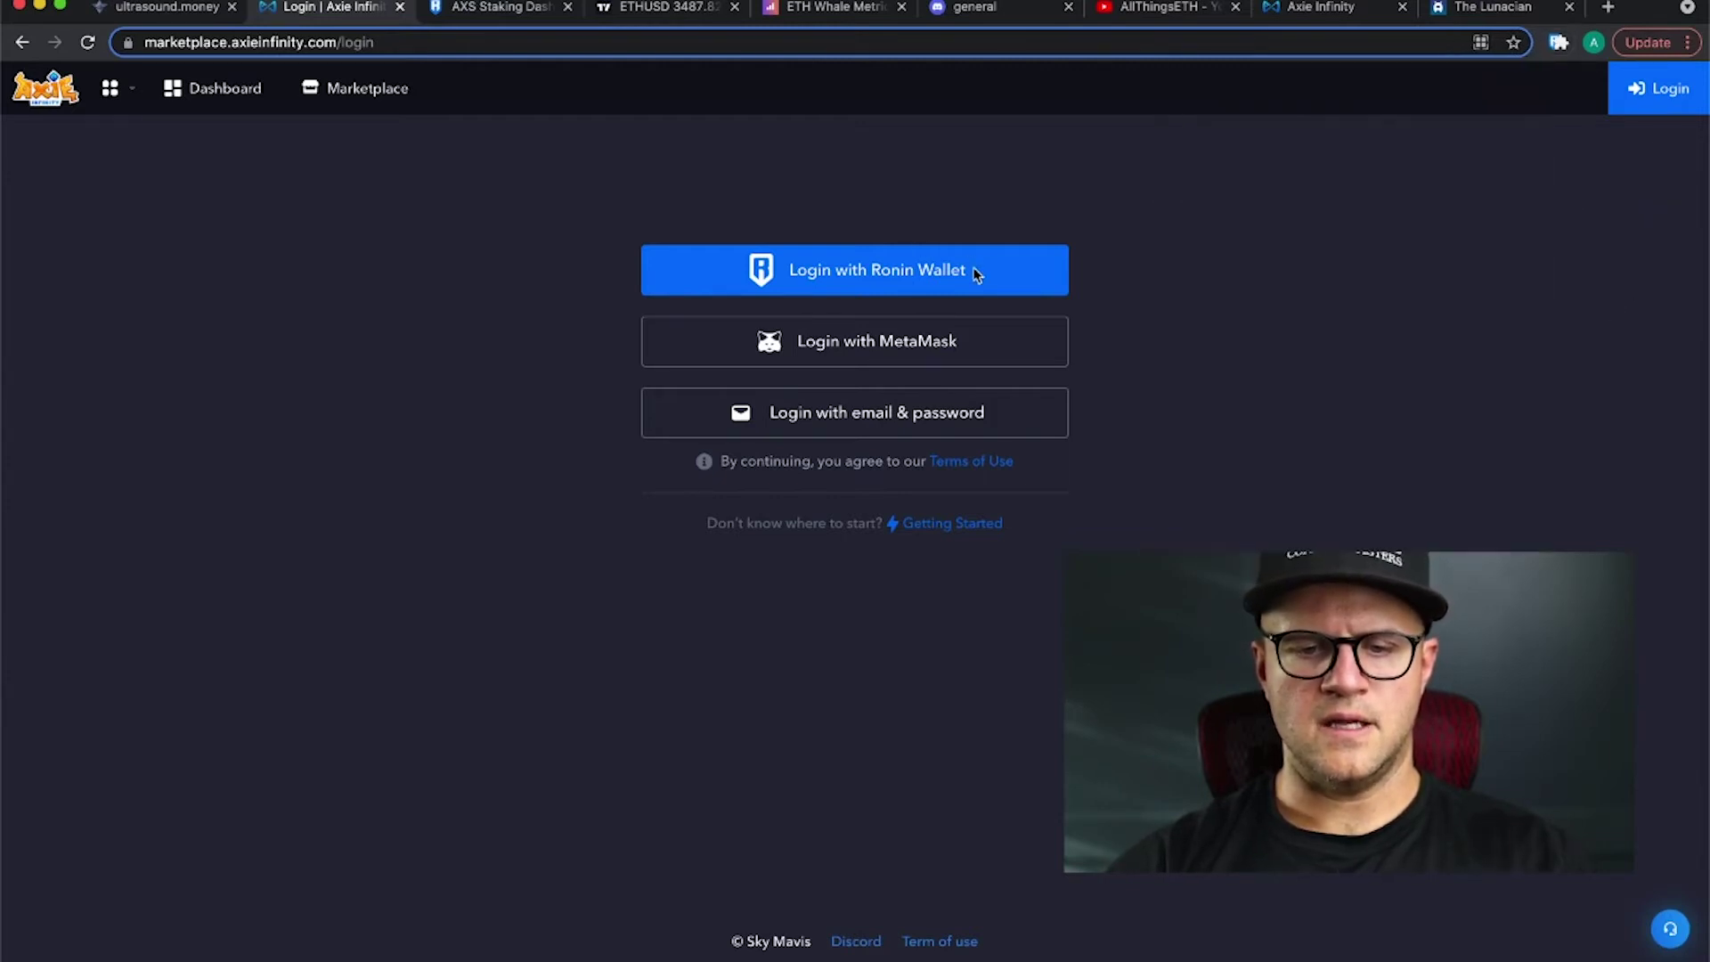
Step: Log in to the marketplace with the Ronin Wallet and open Axie #6216143 from the account's inventory
left_click(978, 269)
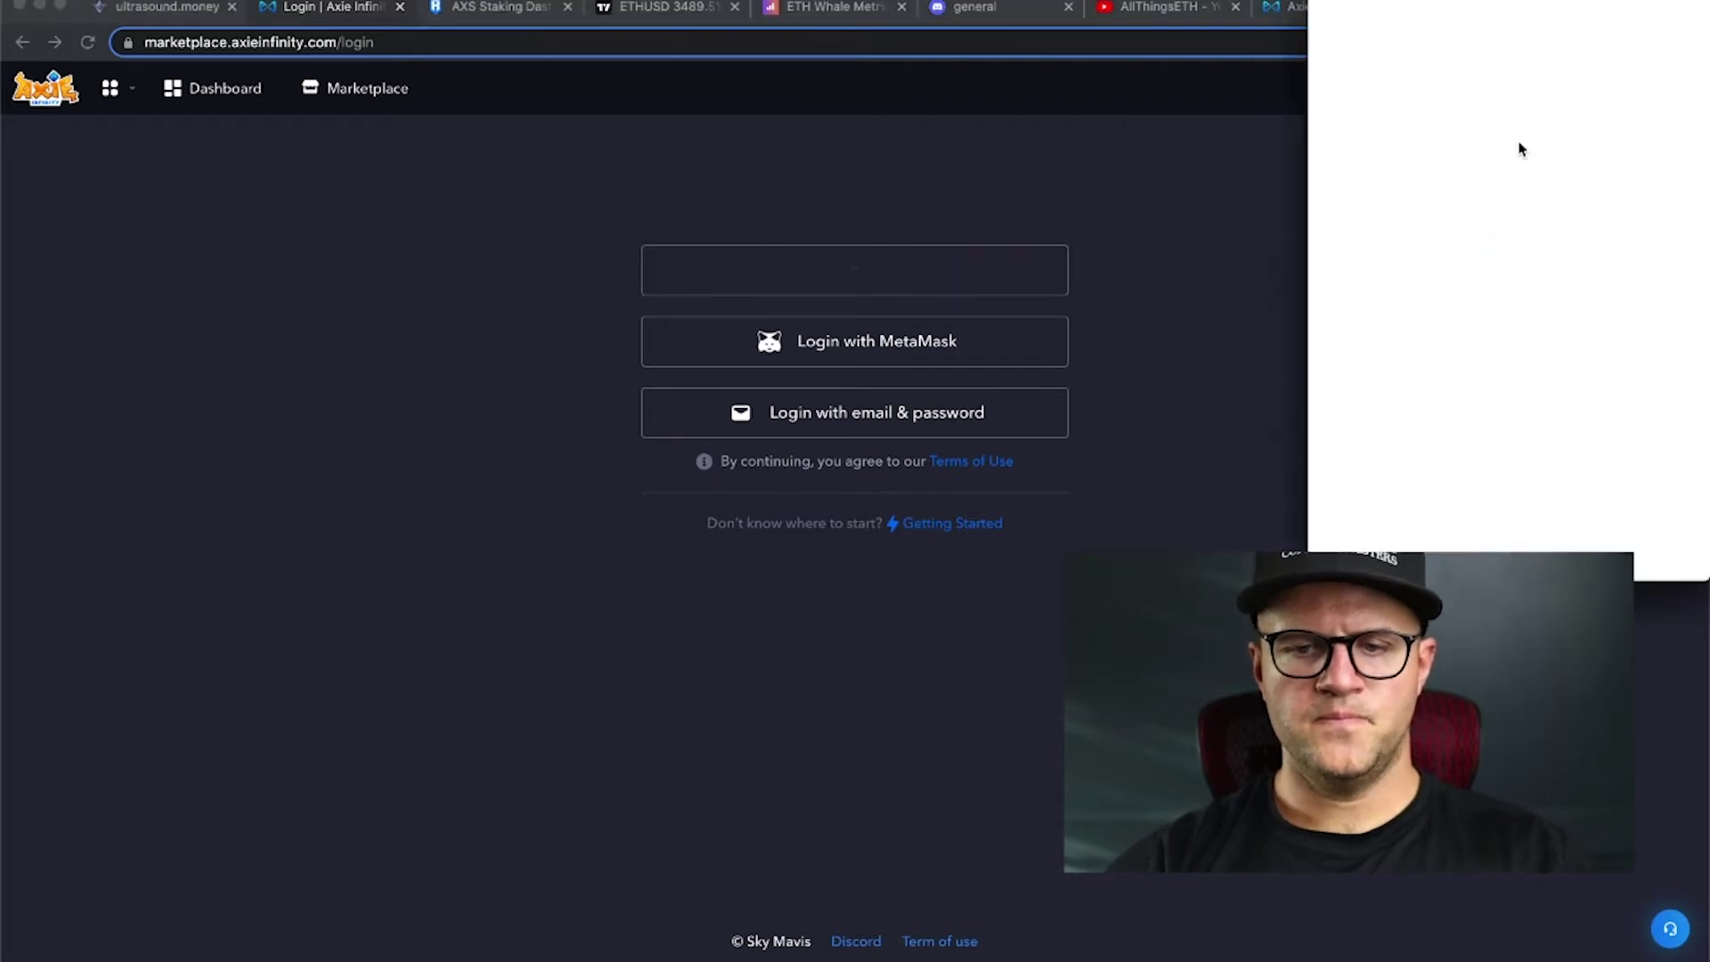
left_click(1590, 540)
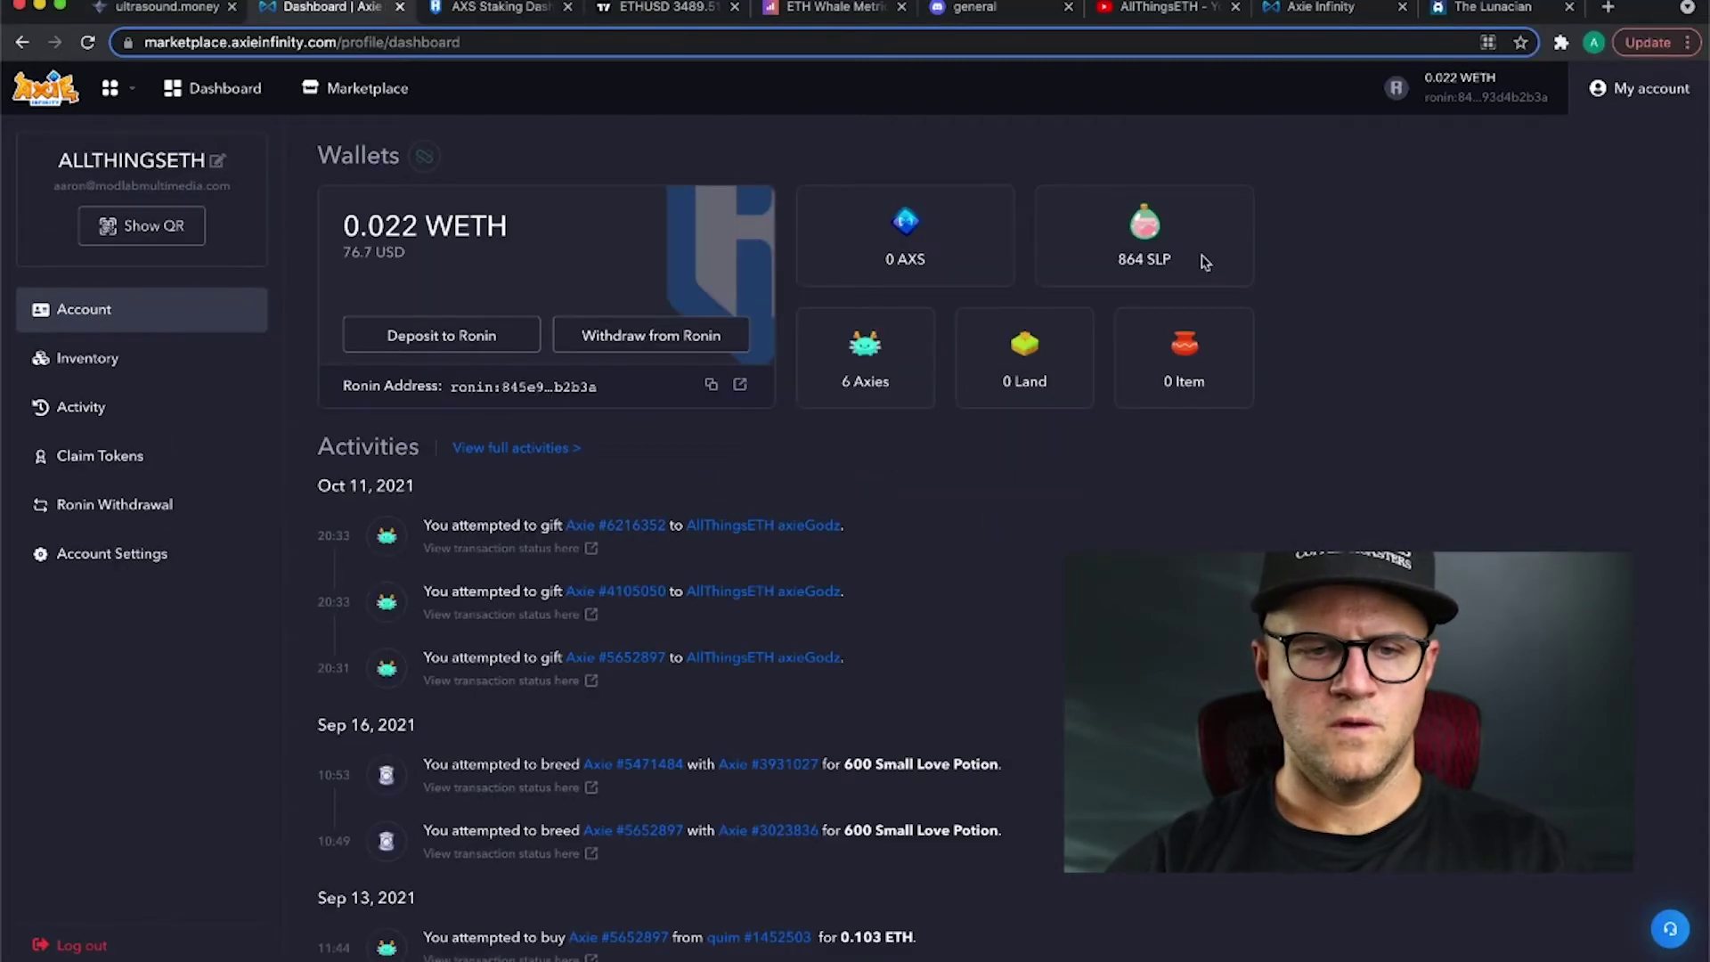
left_click(106, 358)
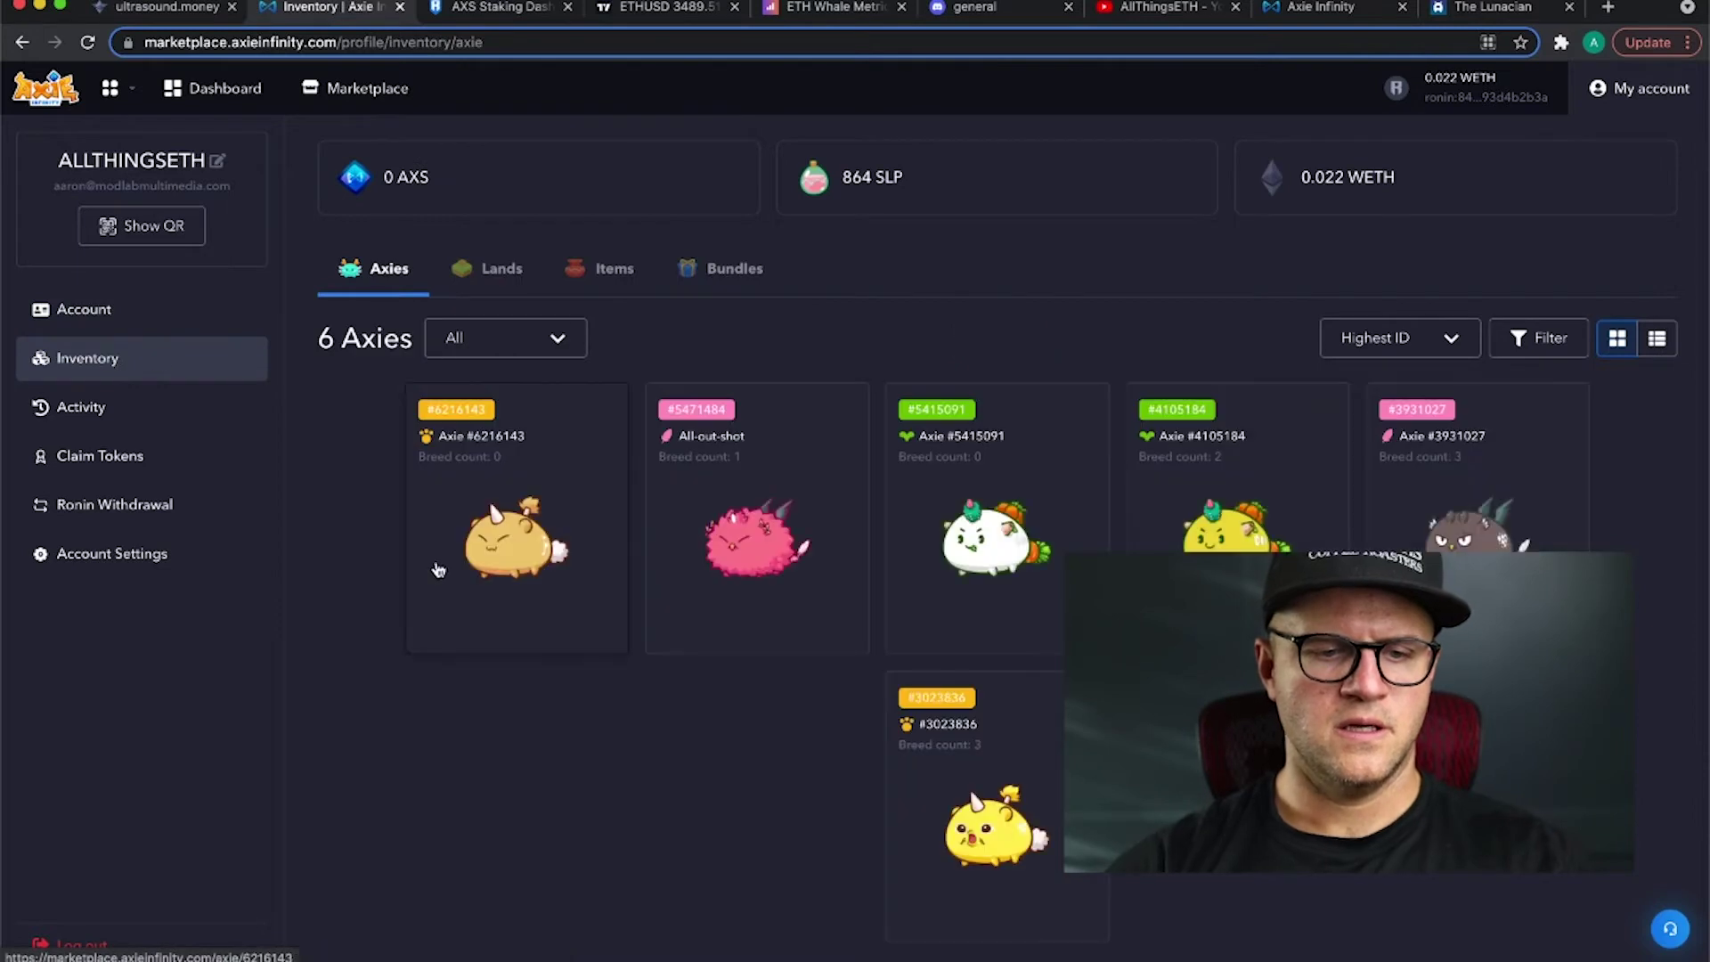
scroll(516, 817, "down", 2)
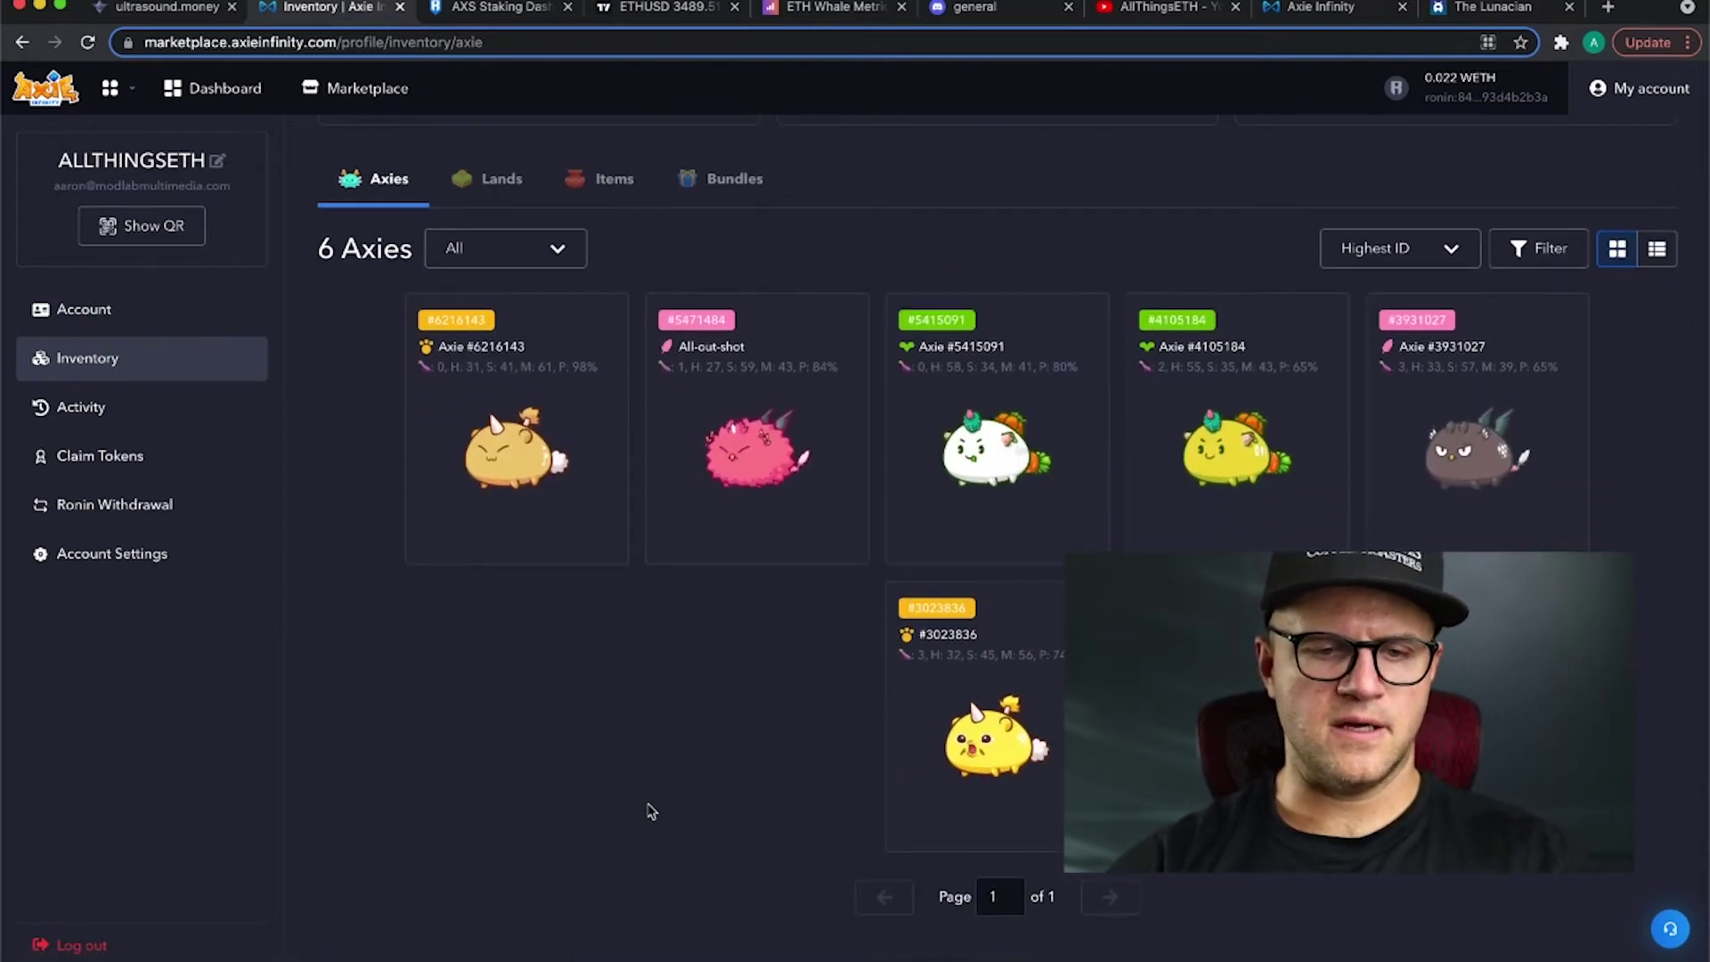
left_click(564, 472)
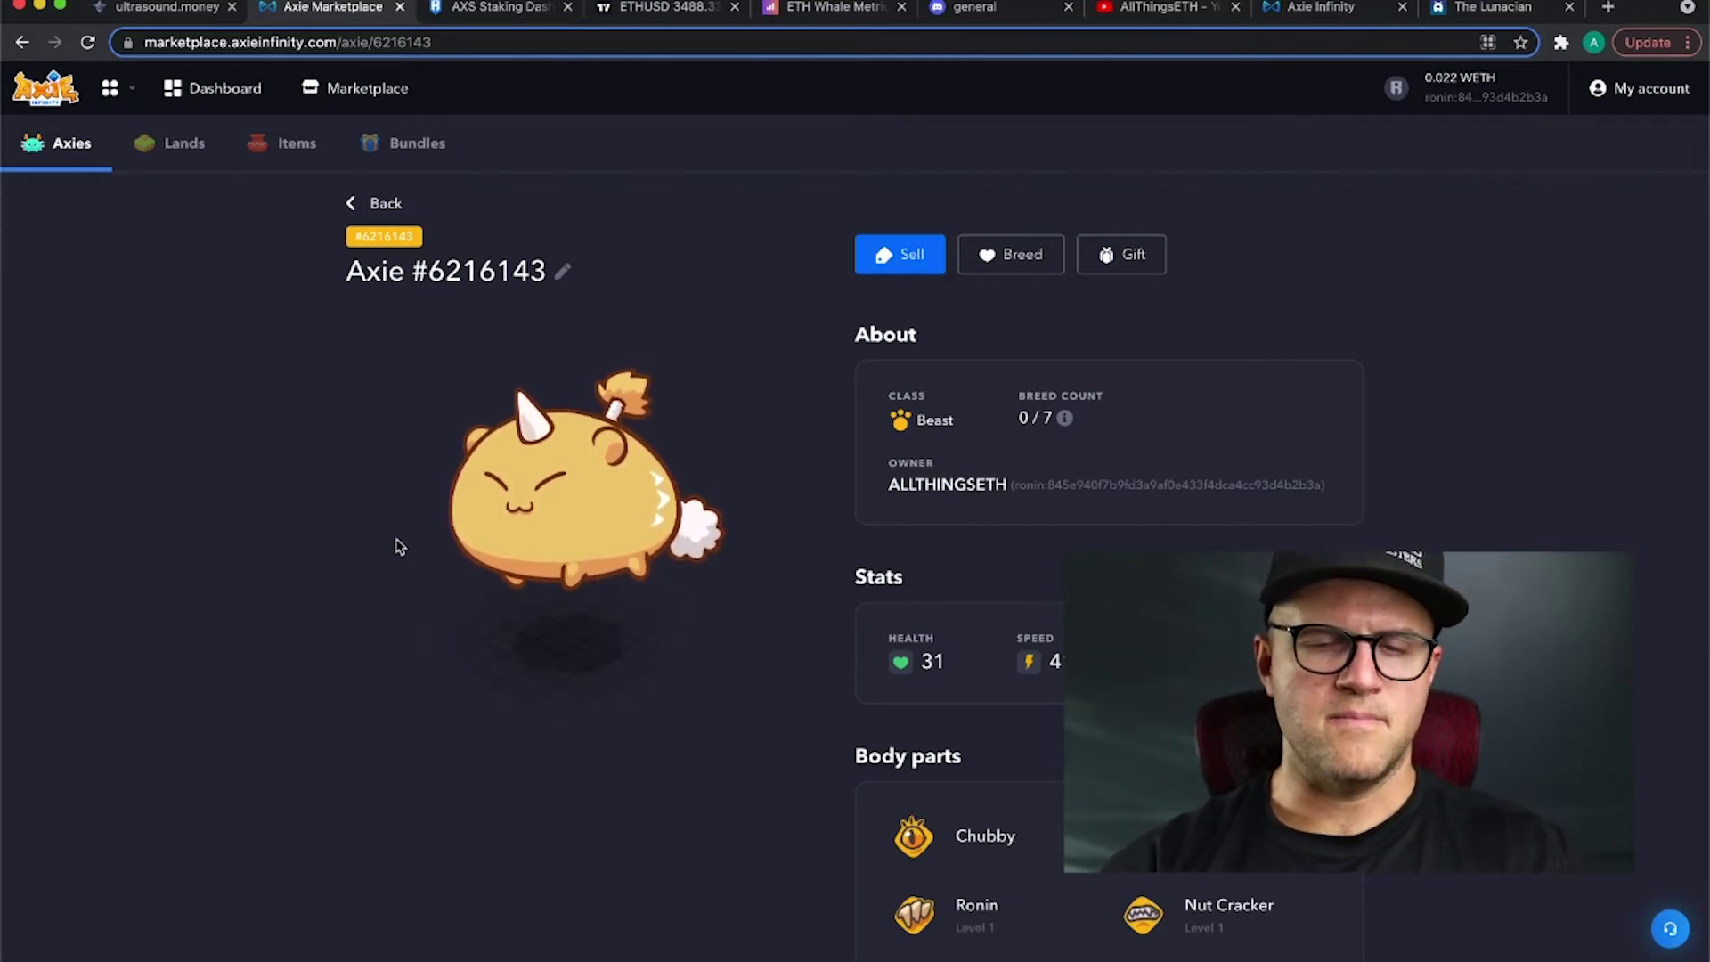
Step: Switch to the Axie Infinity launcher to check its account options, and return to the marketplace account dashboard
mouse_move(17, 686)
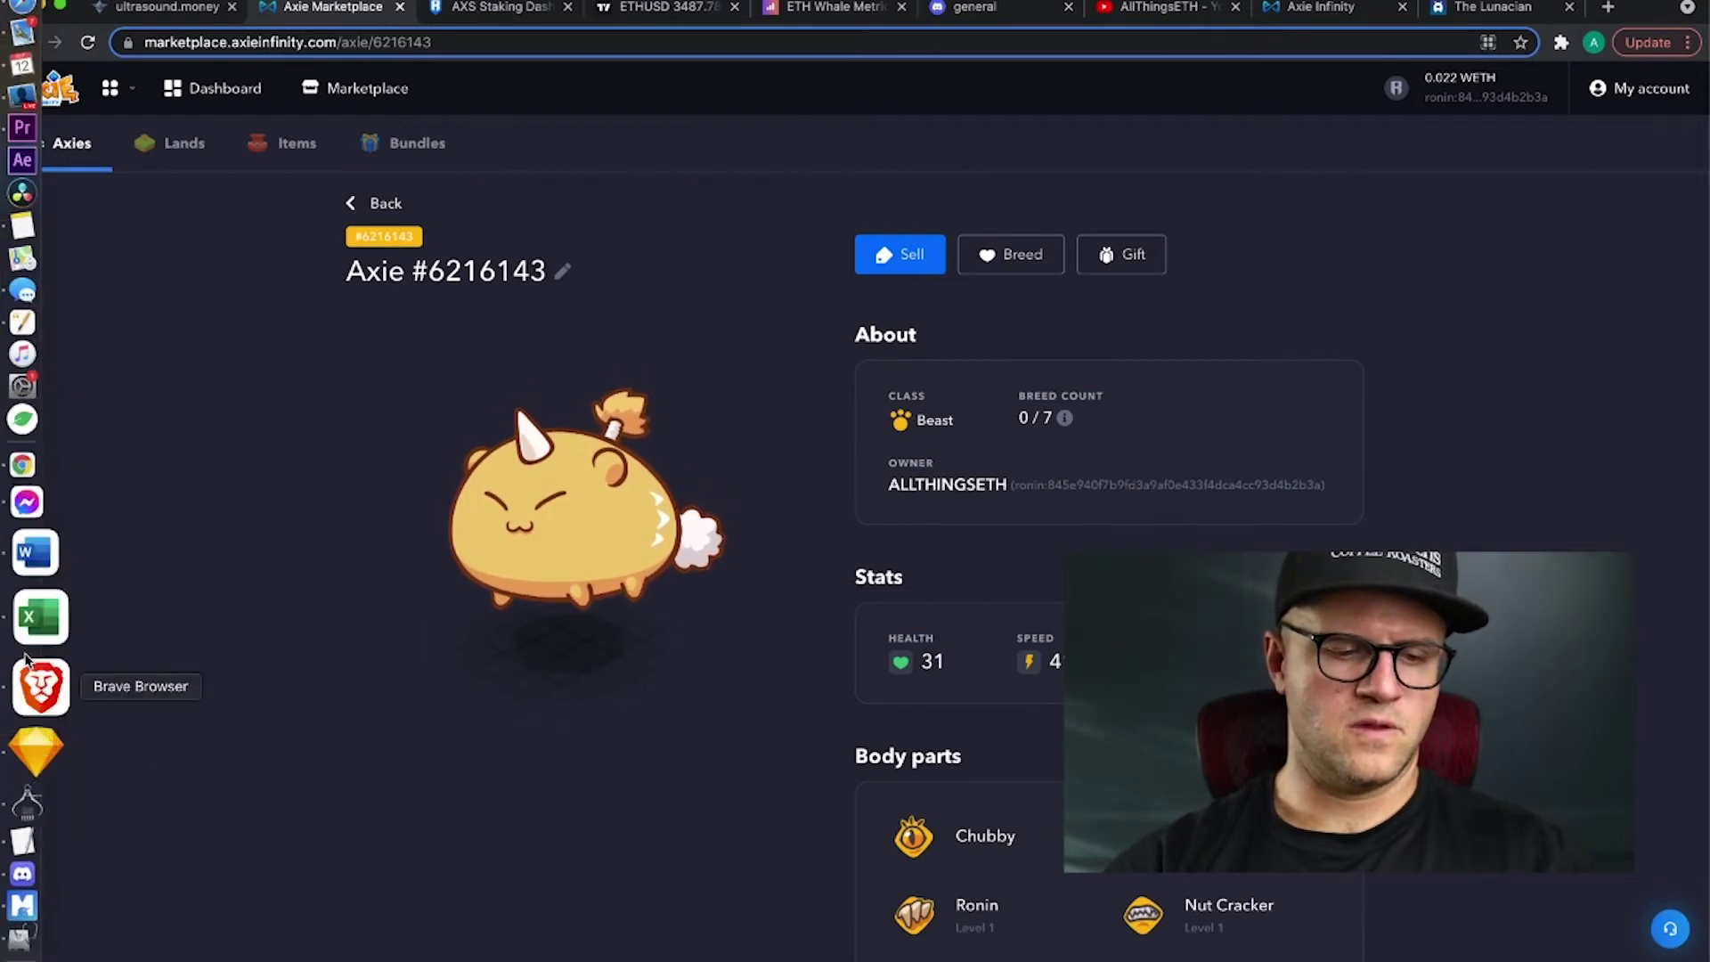
left_click(36, 841)
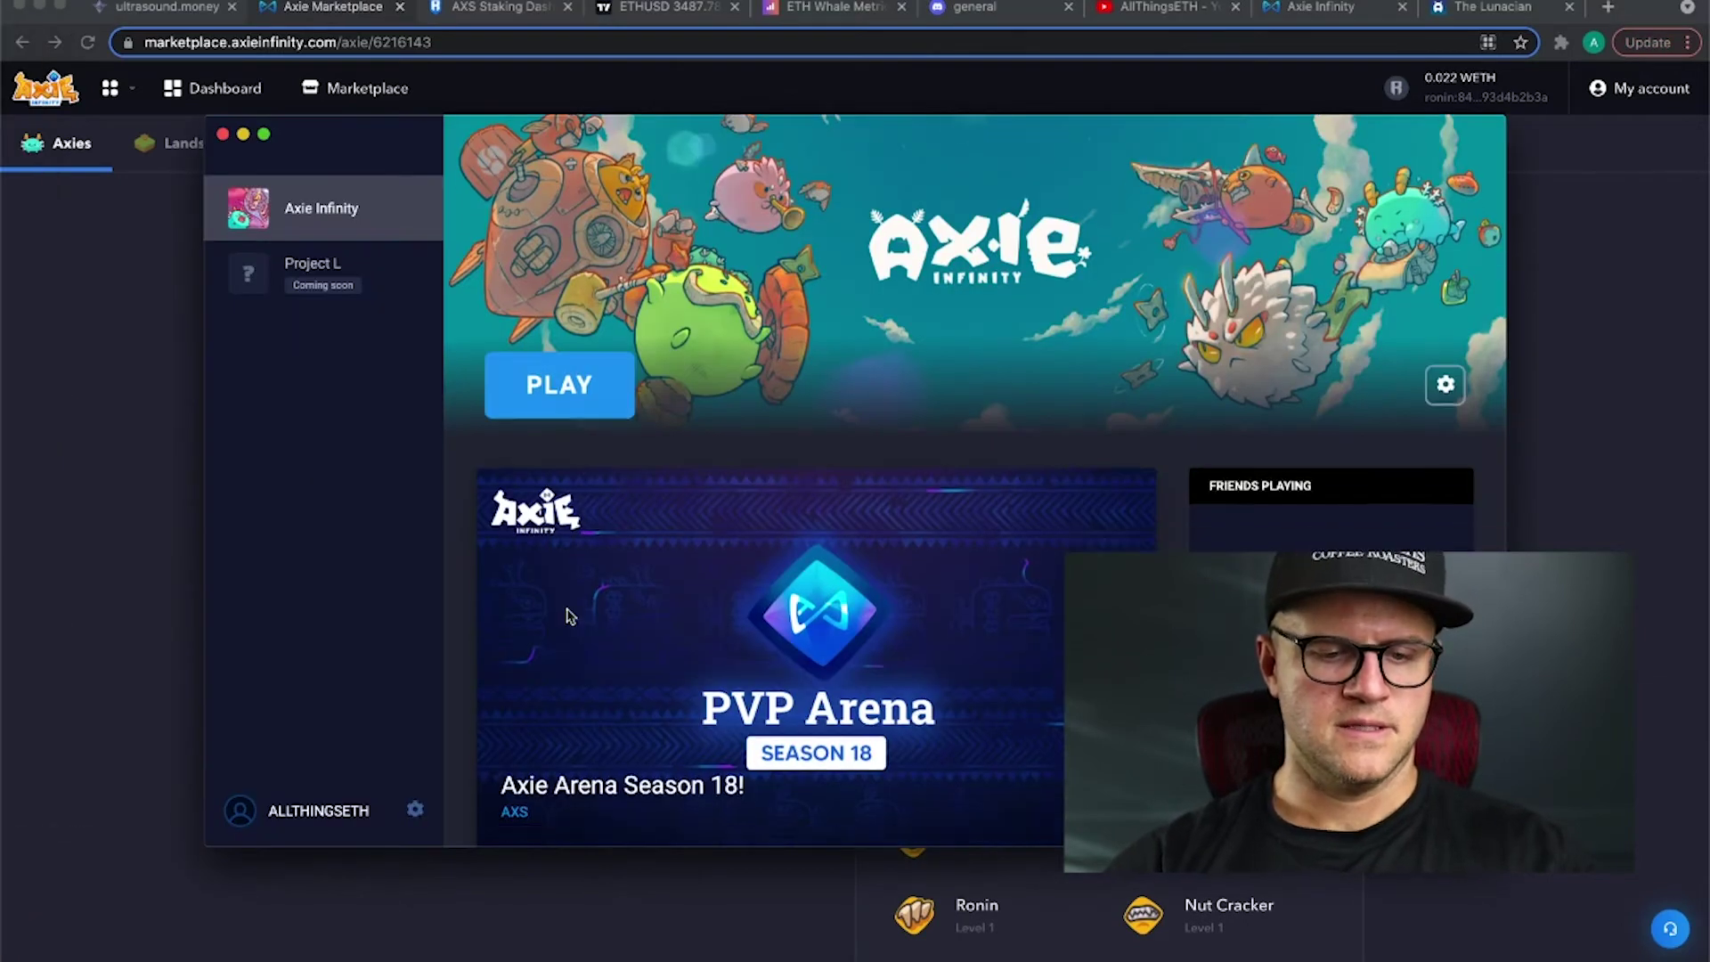
left_click(416, 811)
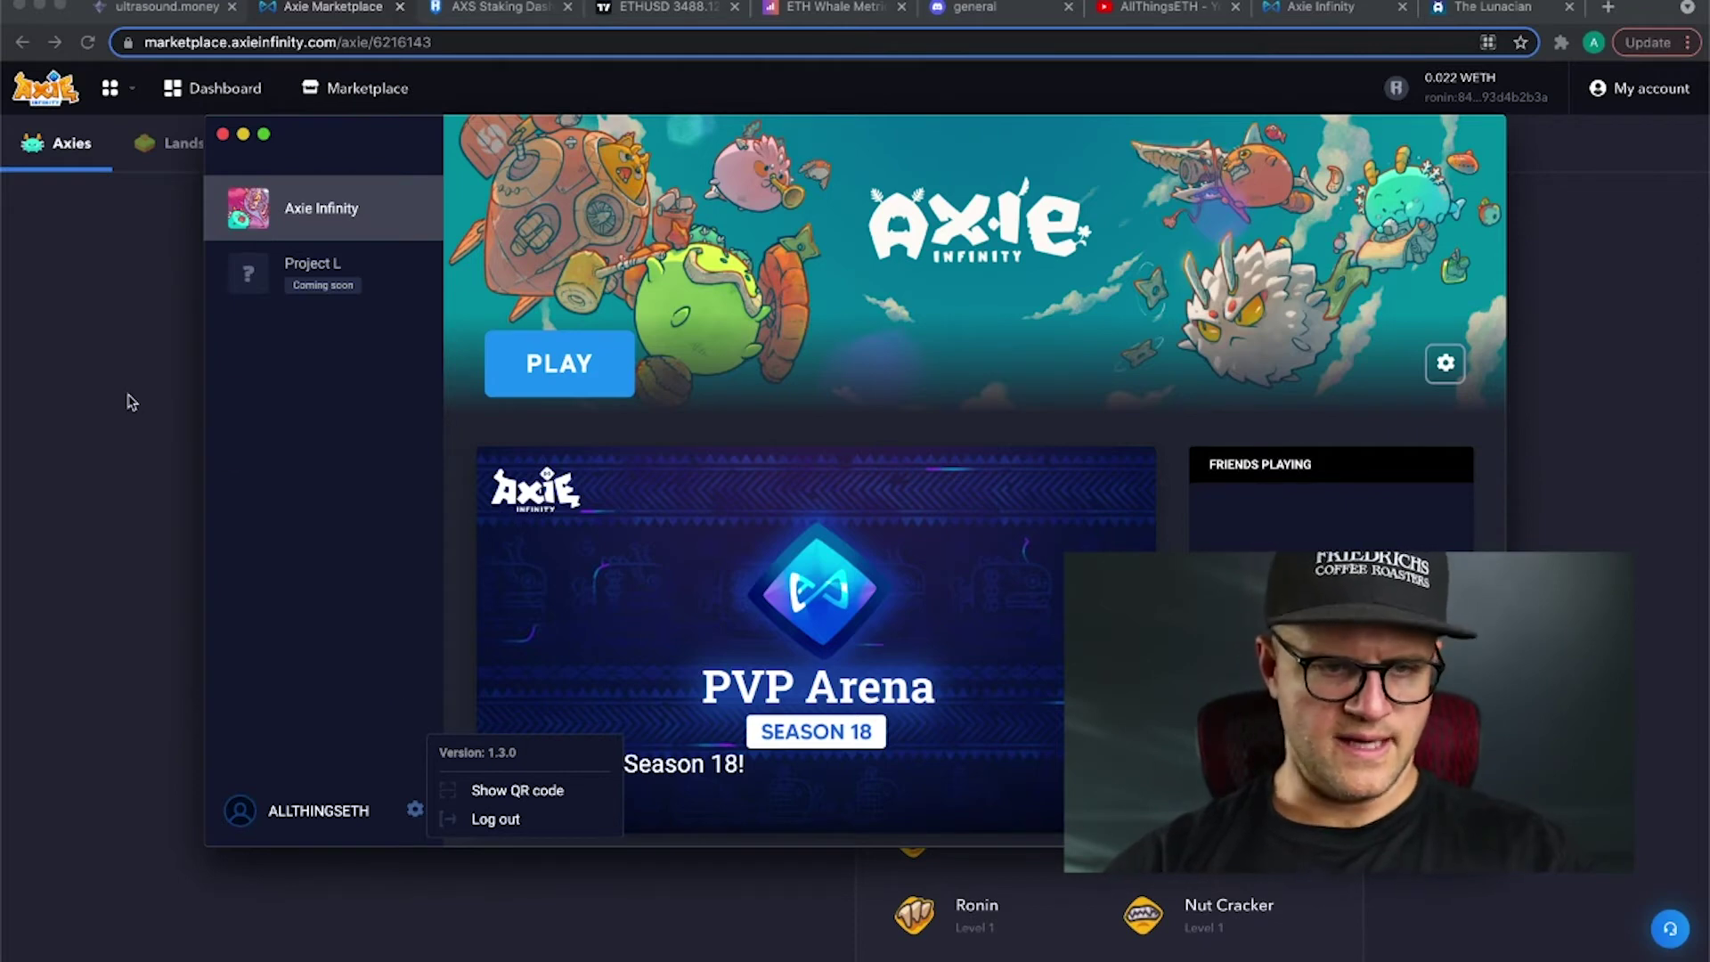
left_click(127, 402)
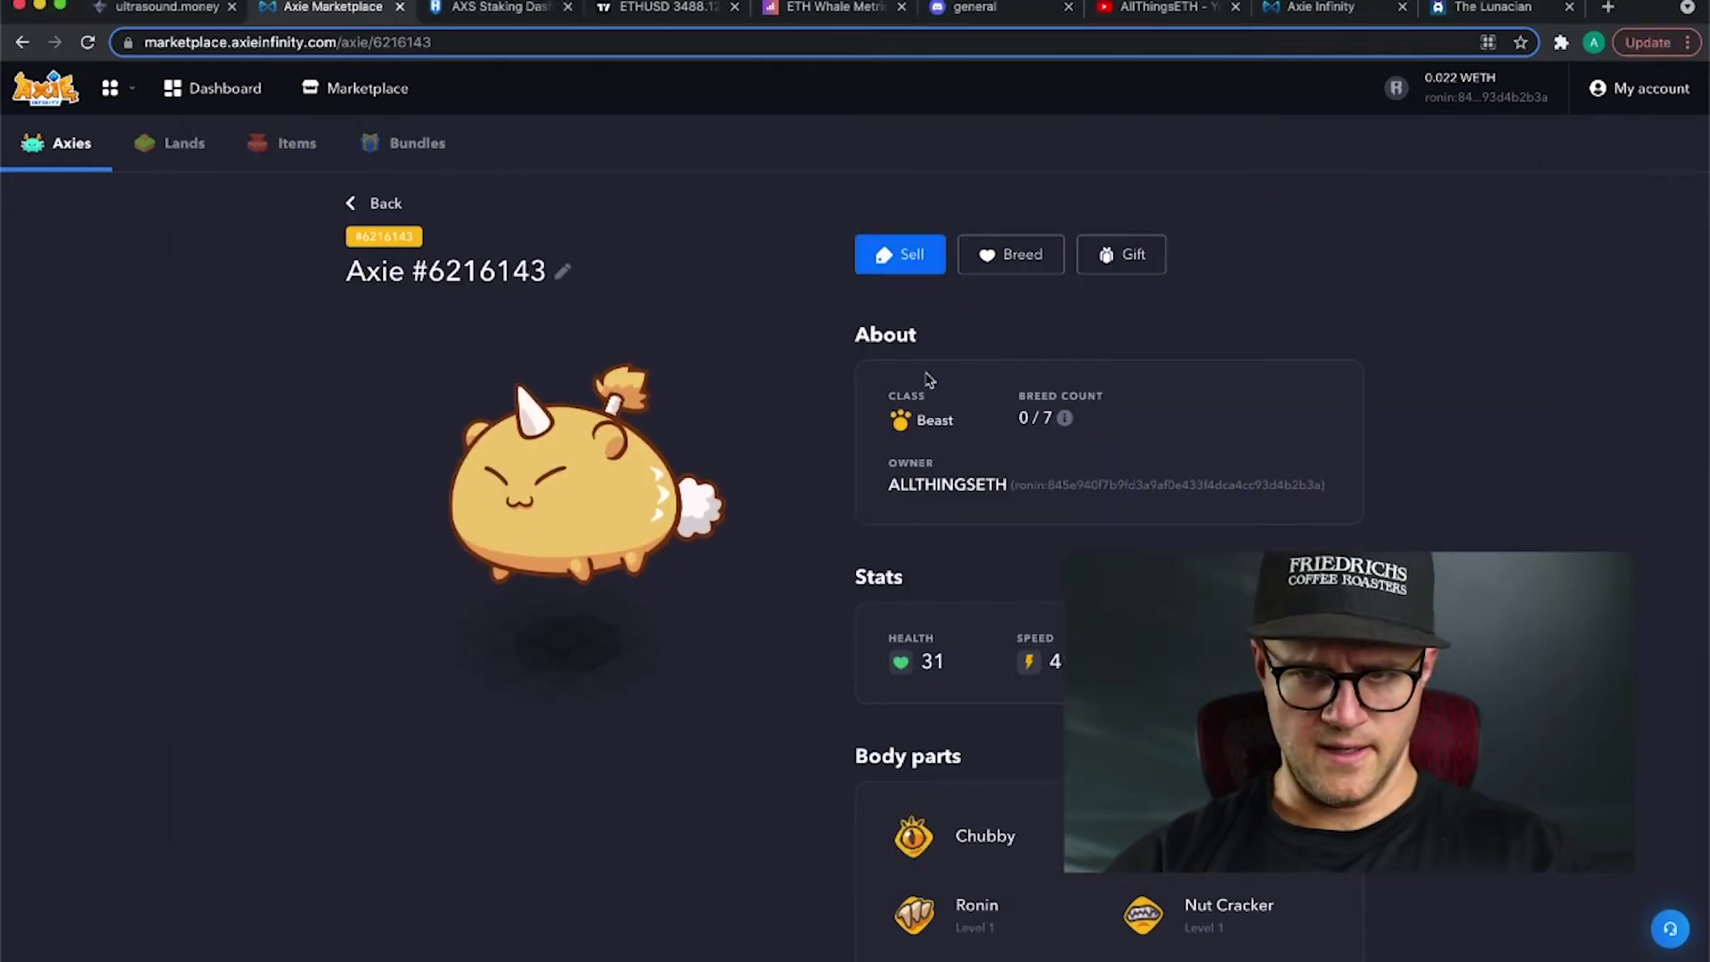
left_click(1639, 97)
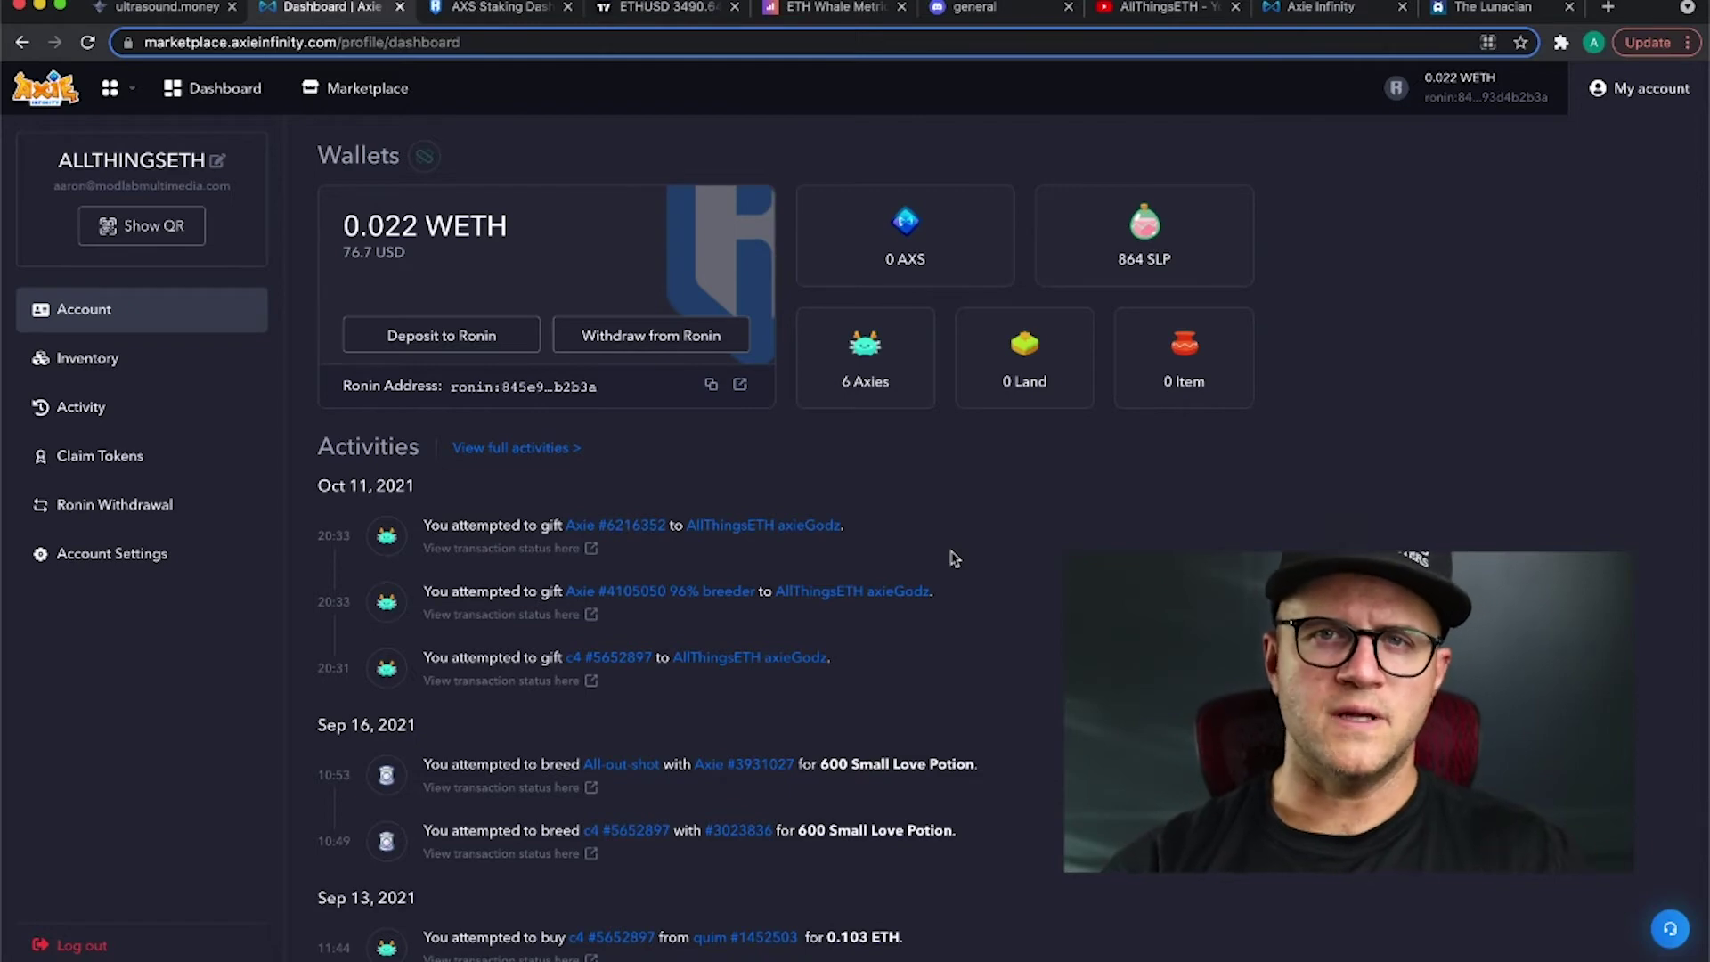
Step: Switch to the launcher, start the Axie Infinity game and bring its window fully into view
key("super+Tab")
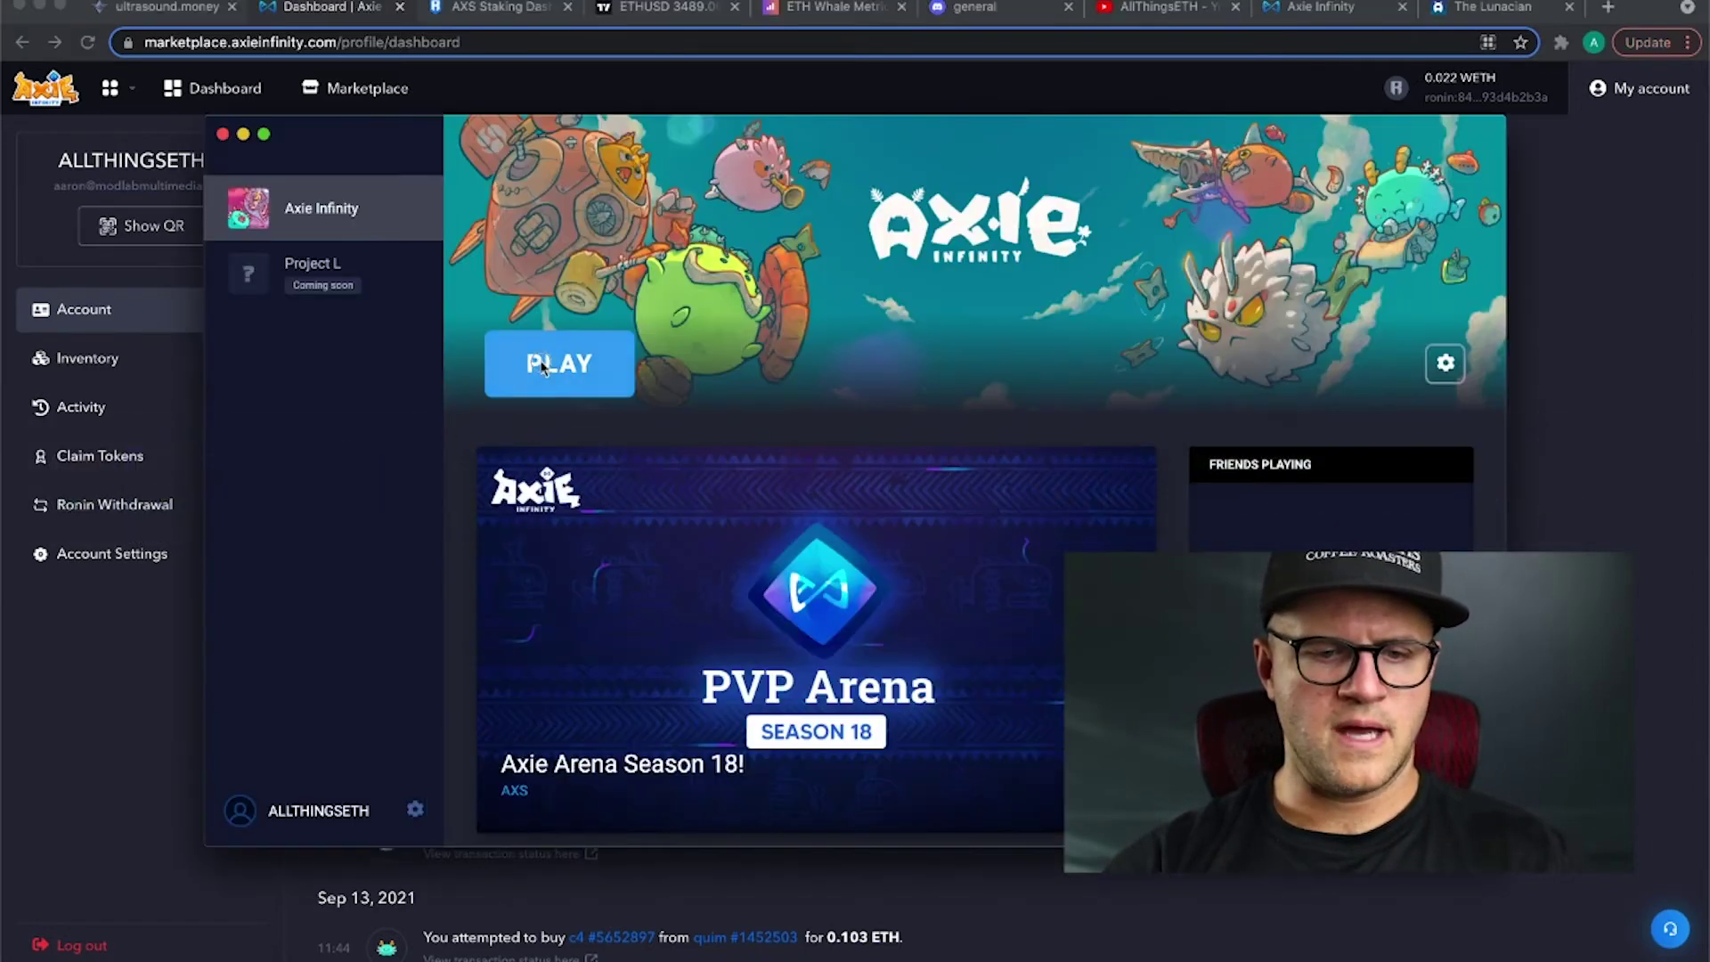
left_click(541, 365)
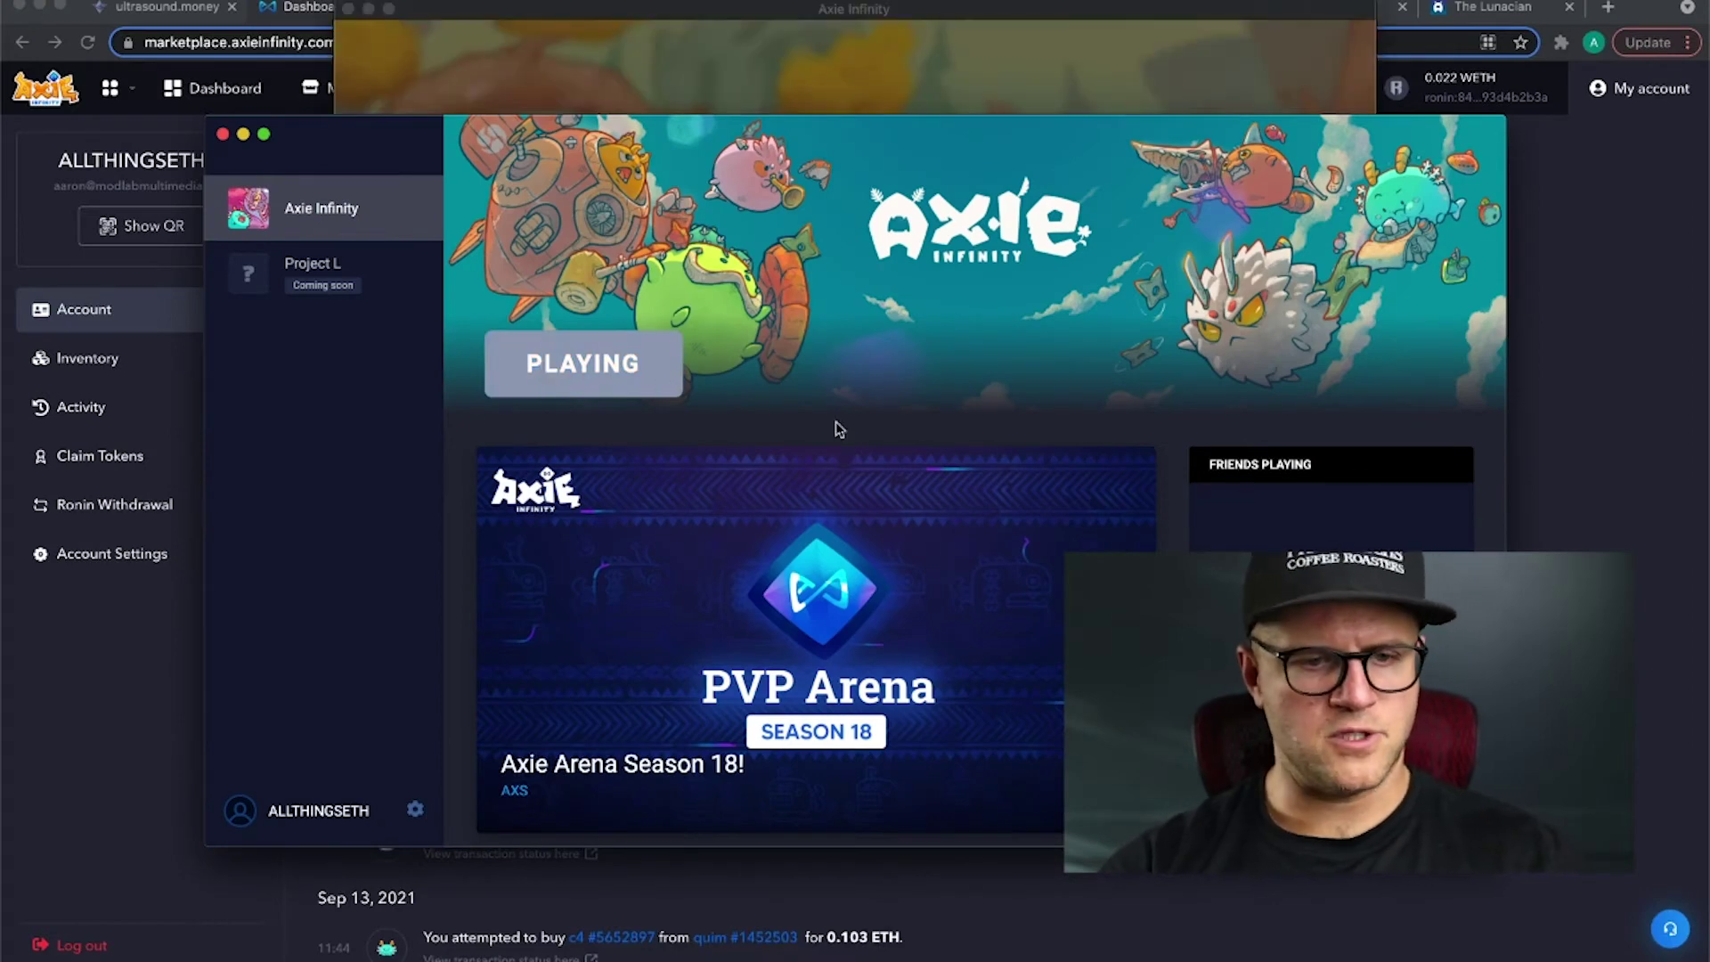
left_click(454, 17)
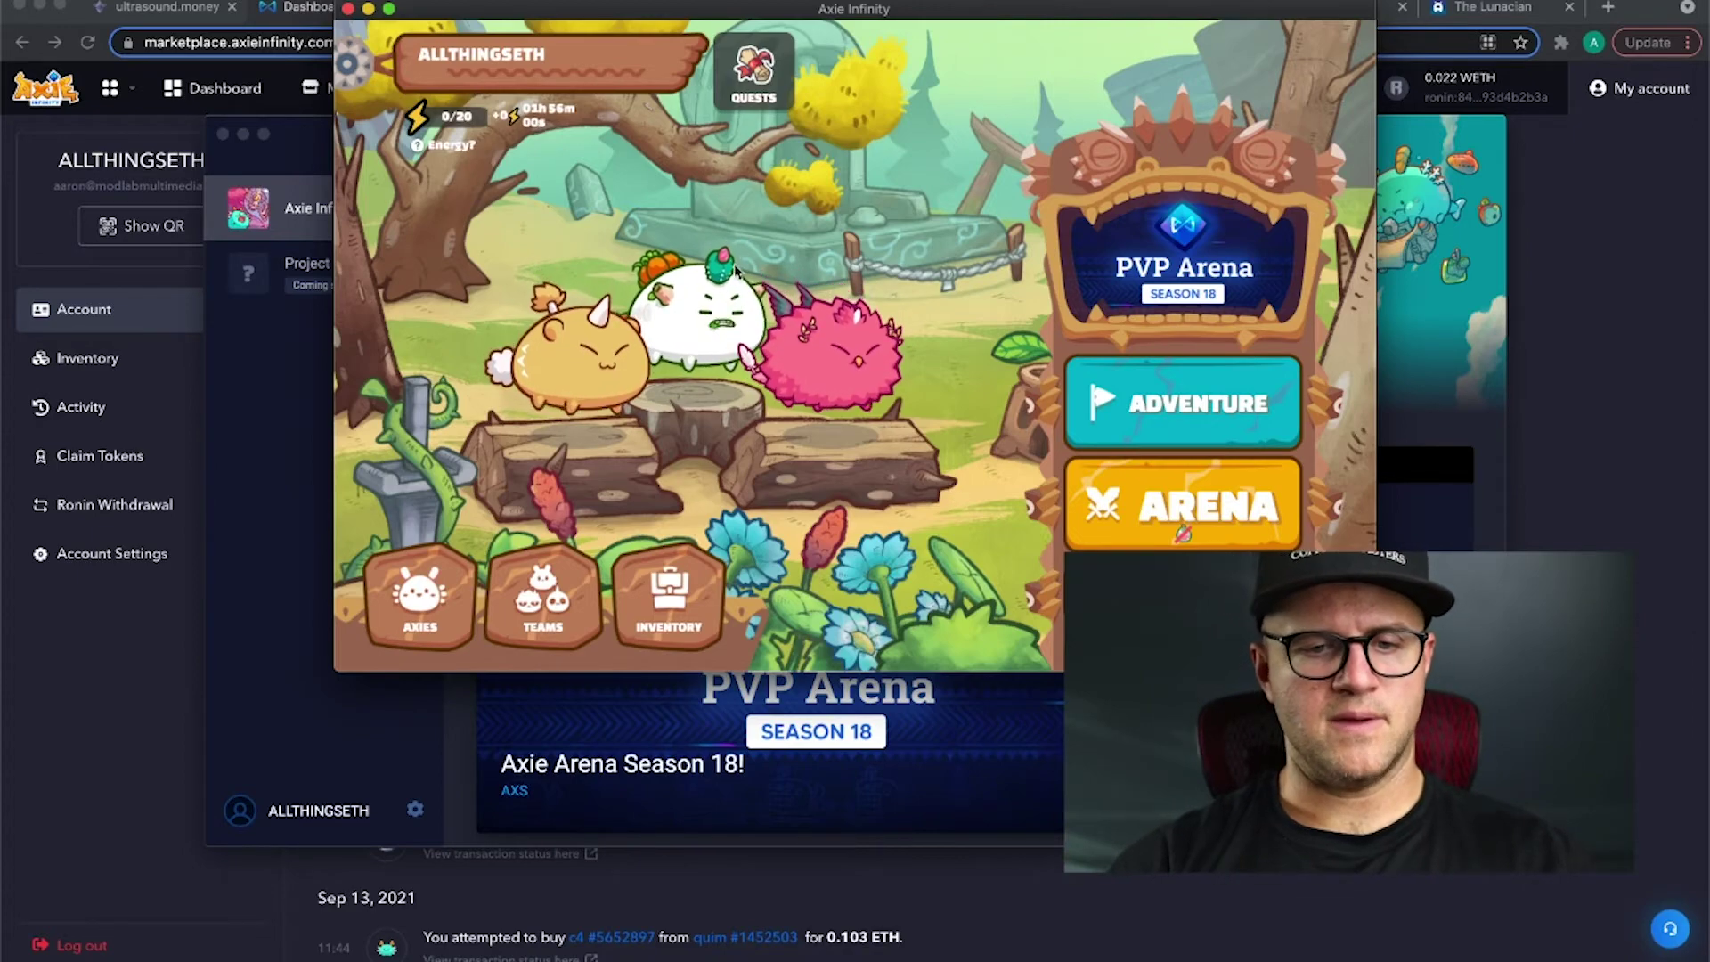
left_click_drag(864, 17, 825, 68)
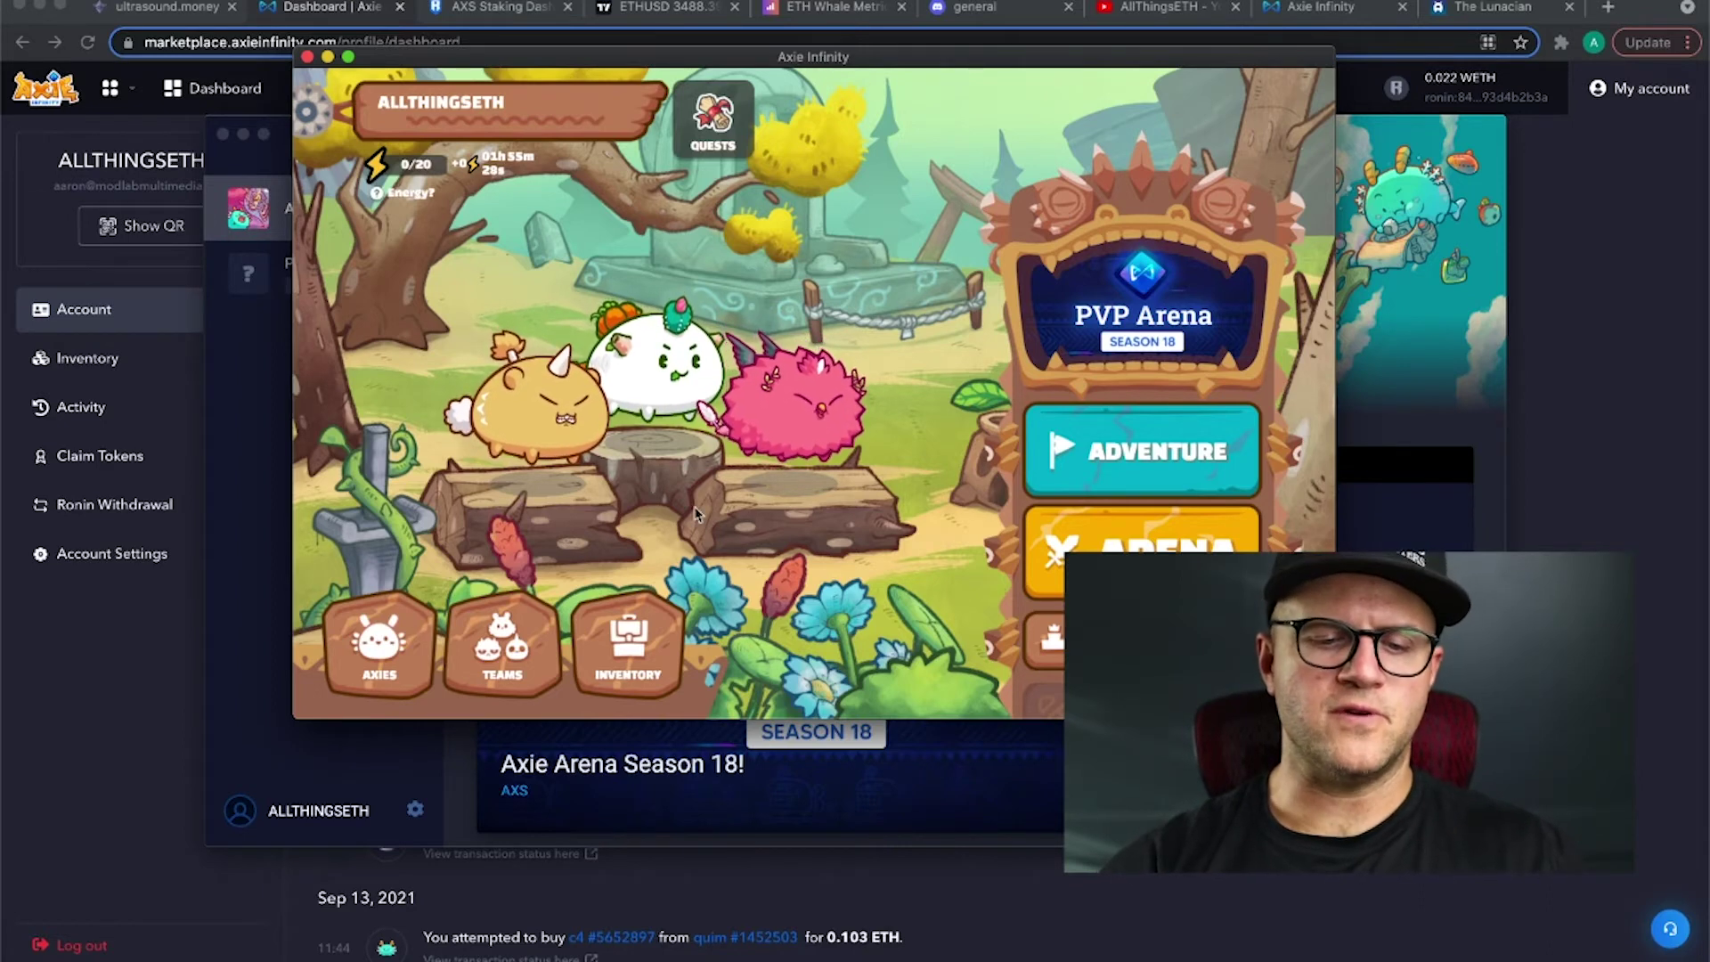
Step: Select BullRunAXIEs as the active team in the game
left_click(505, 651)
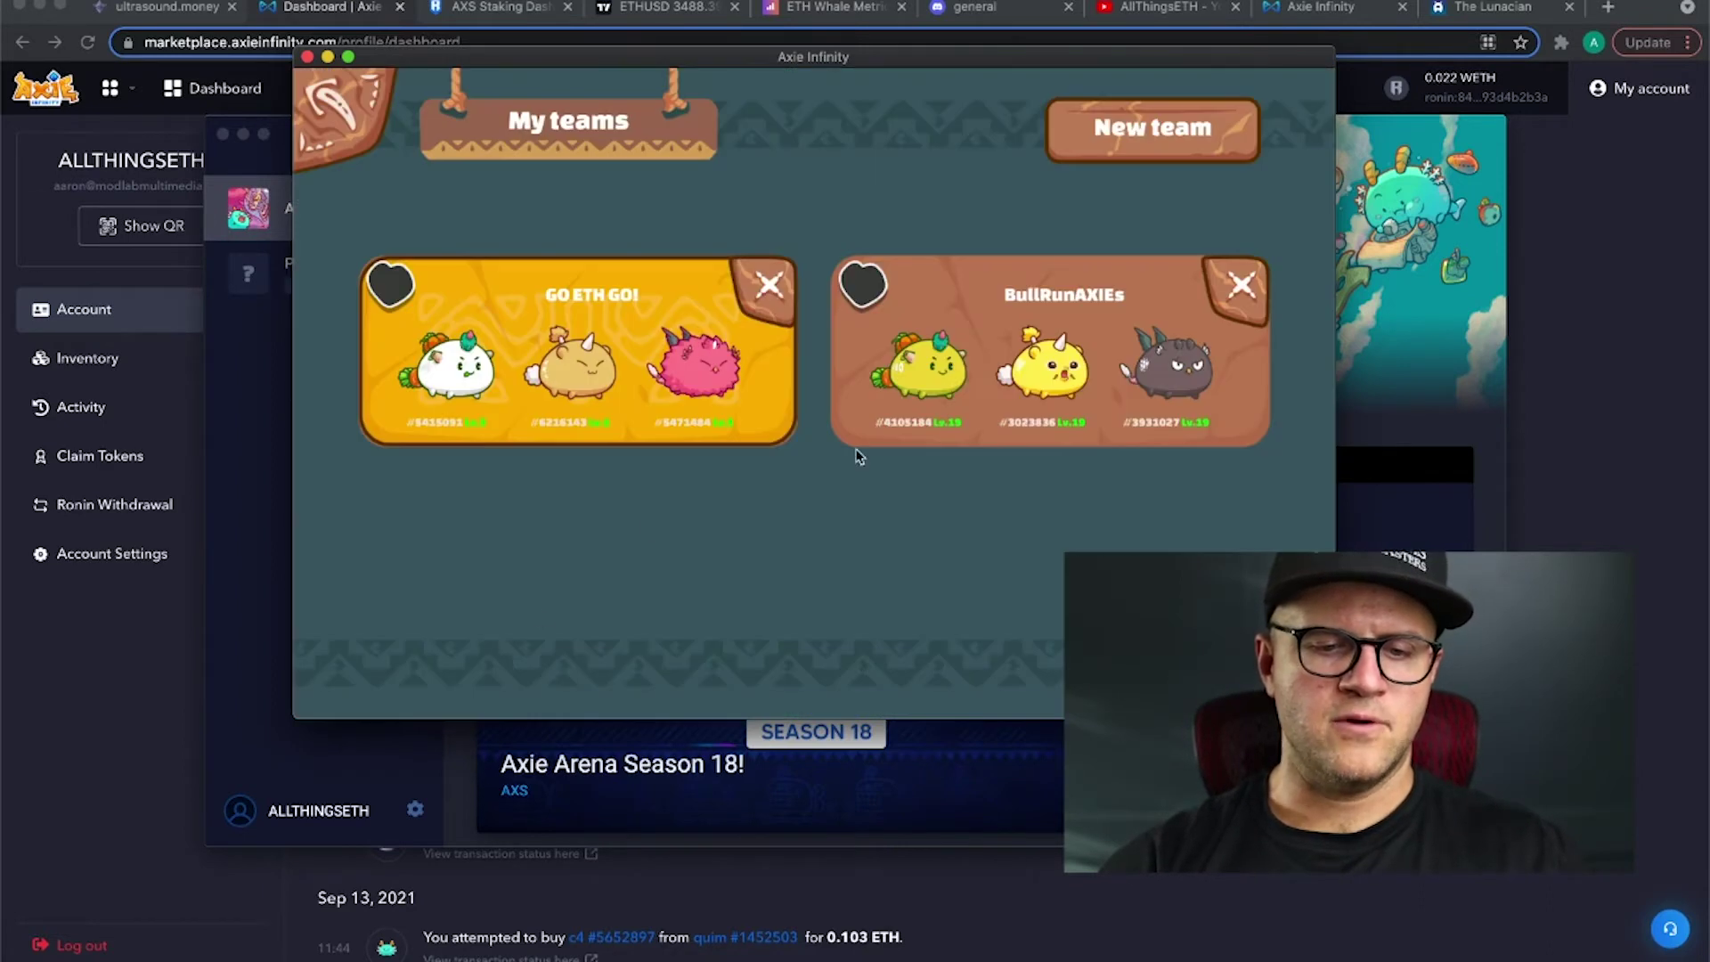
mouse_move(959, 364)
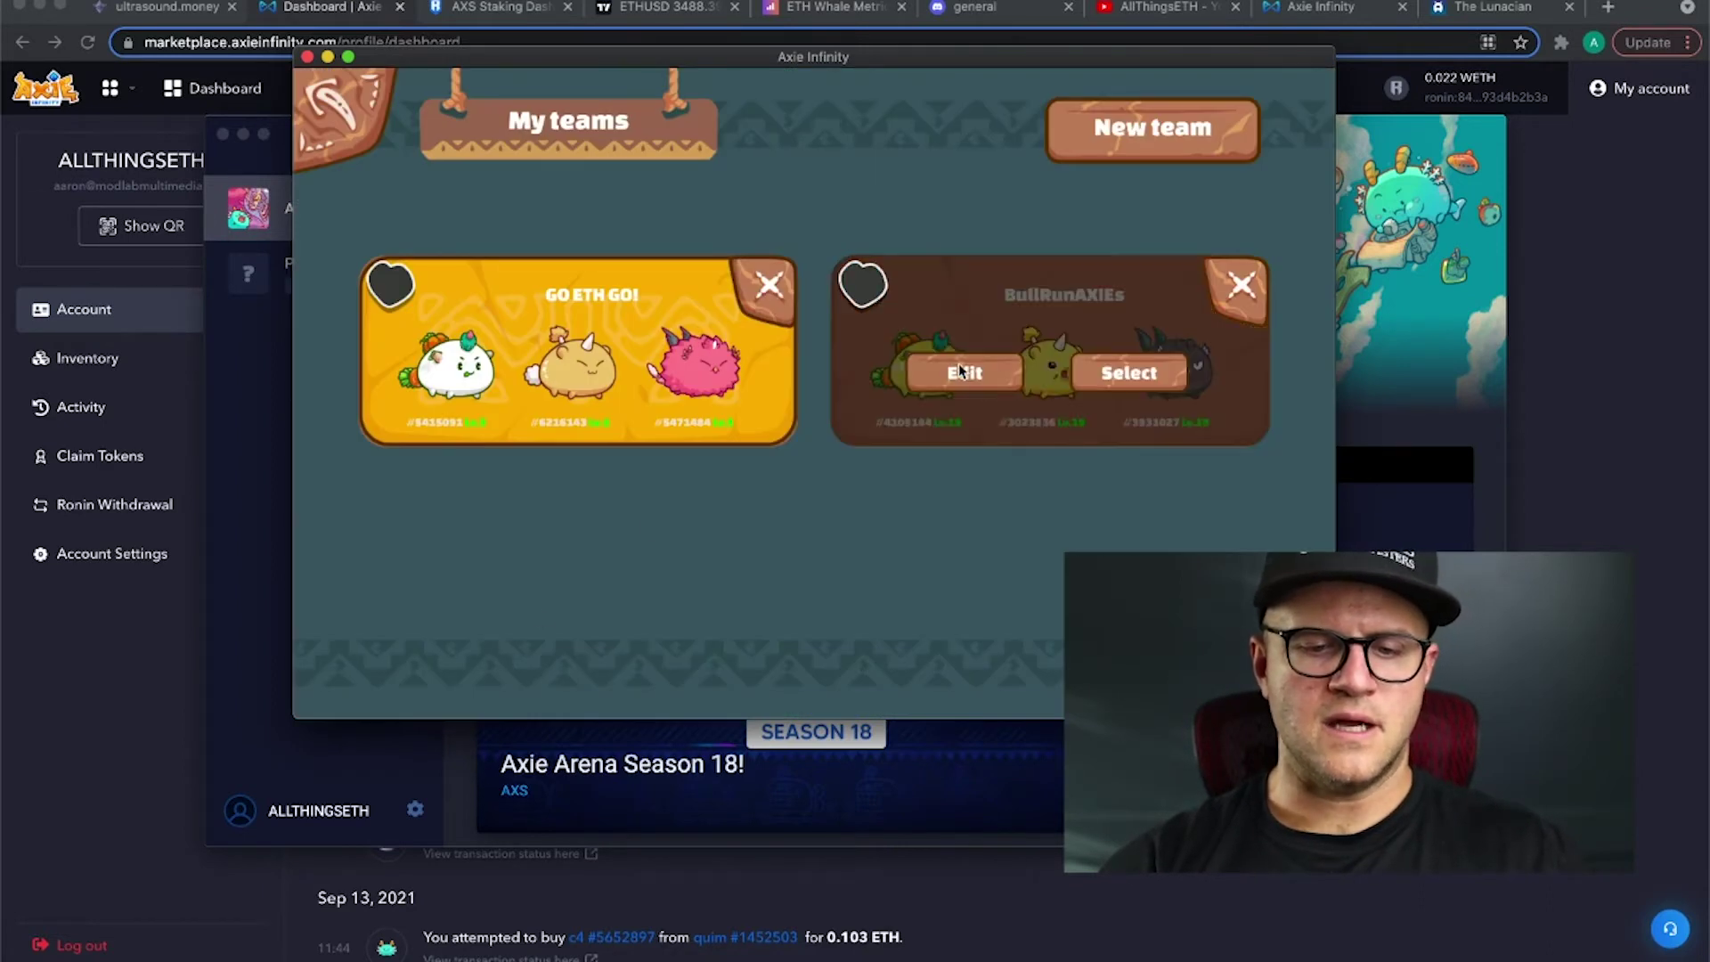
left_click(1146, 376)
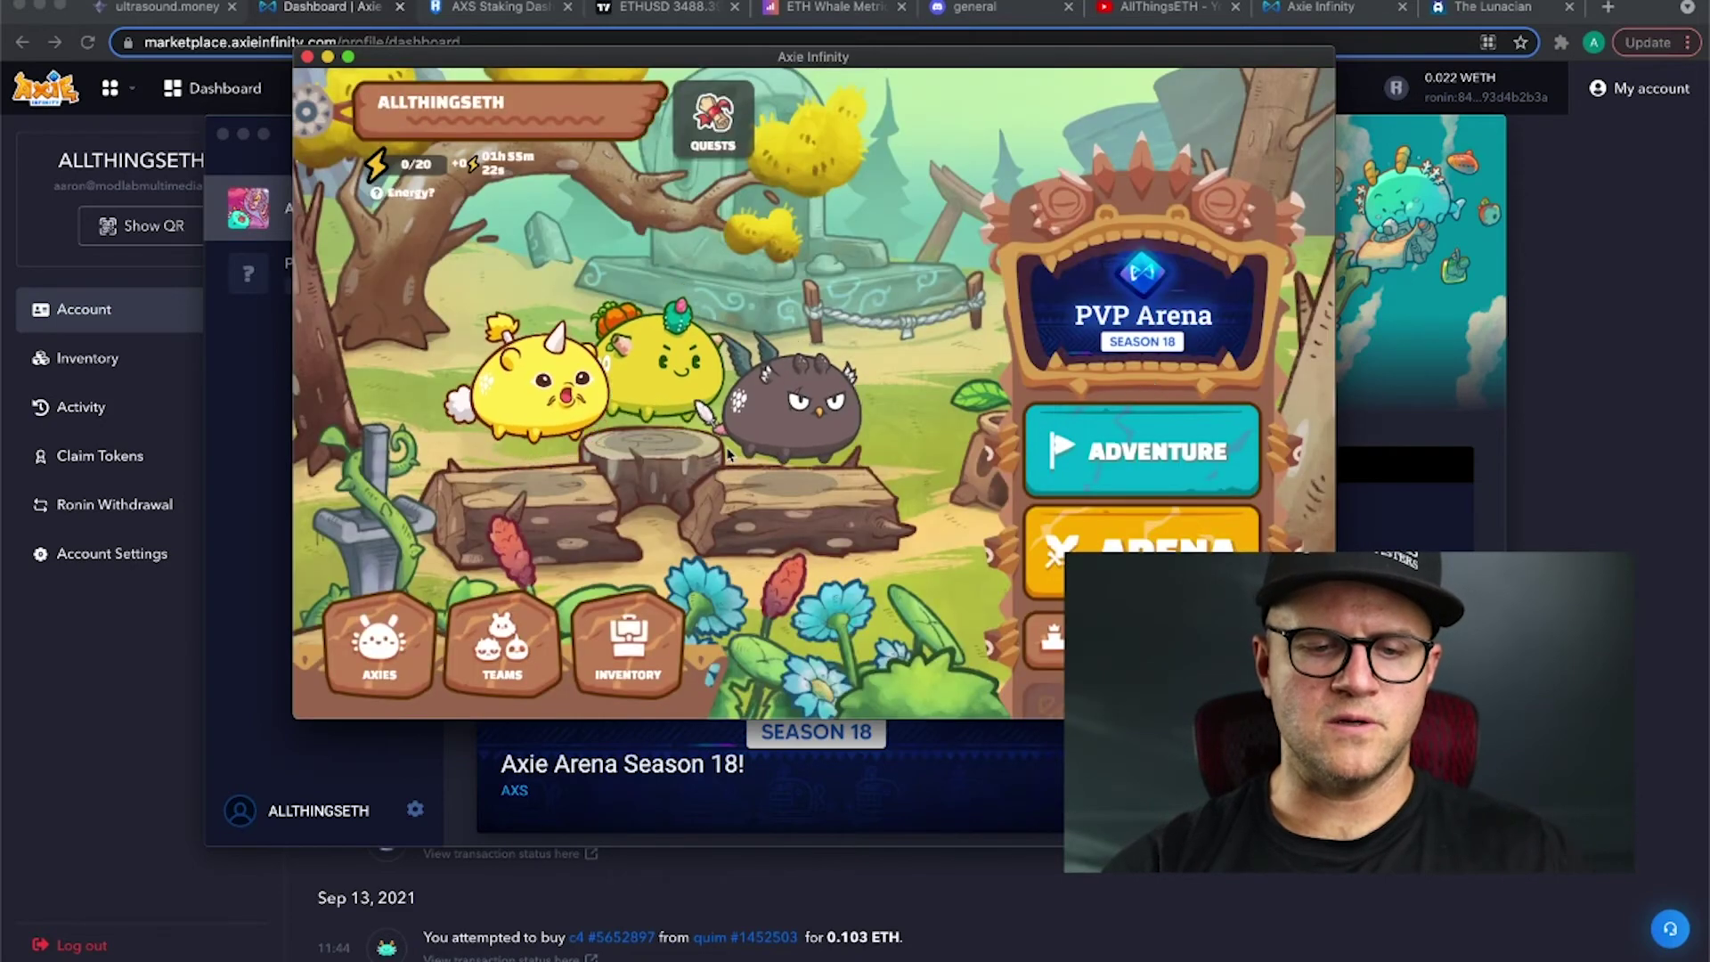
Step: Examine the Adventure map's levels, including Lunacia Ruin 5 and 11, and try to select a farther level beyond Ruin 12
left_click(1113, 454)
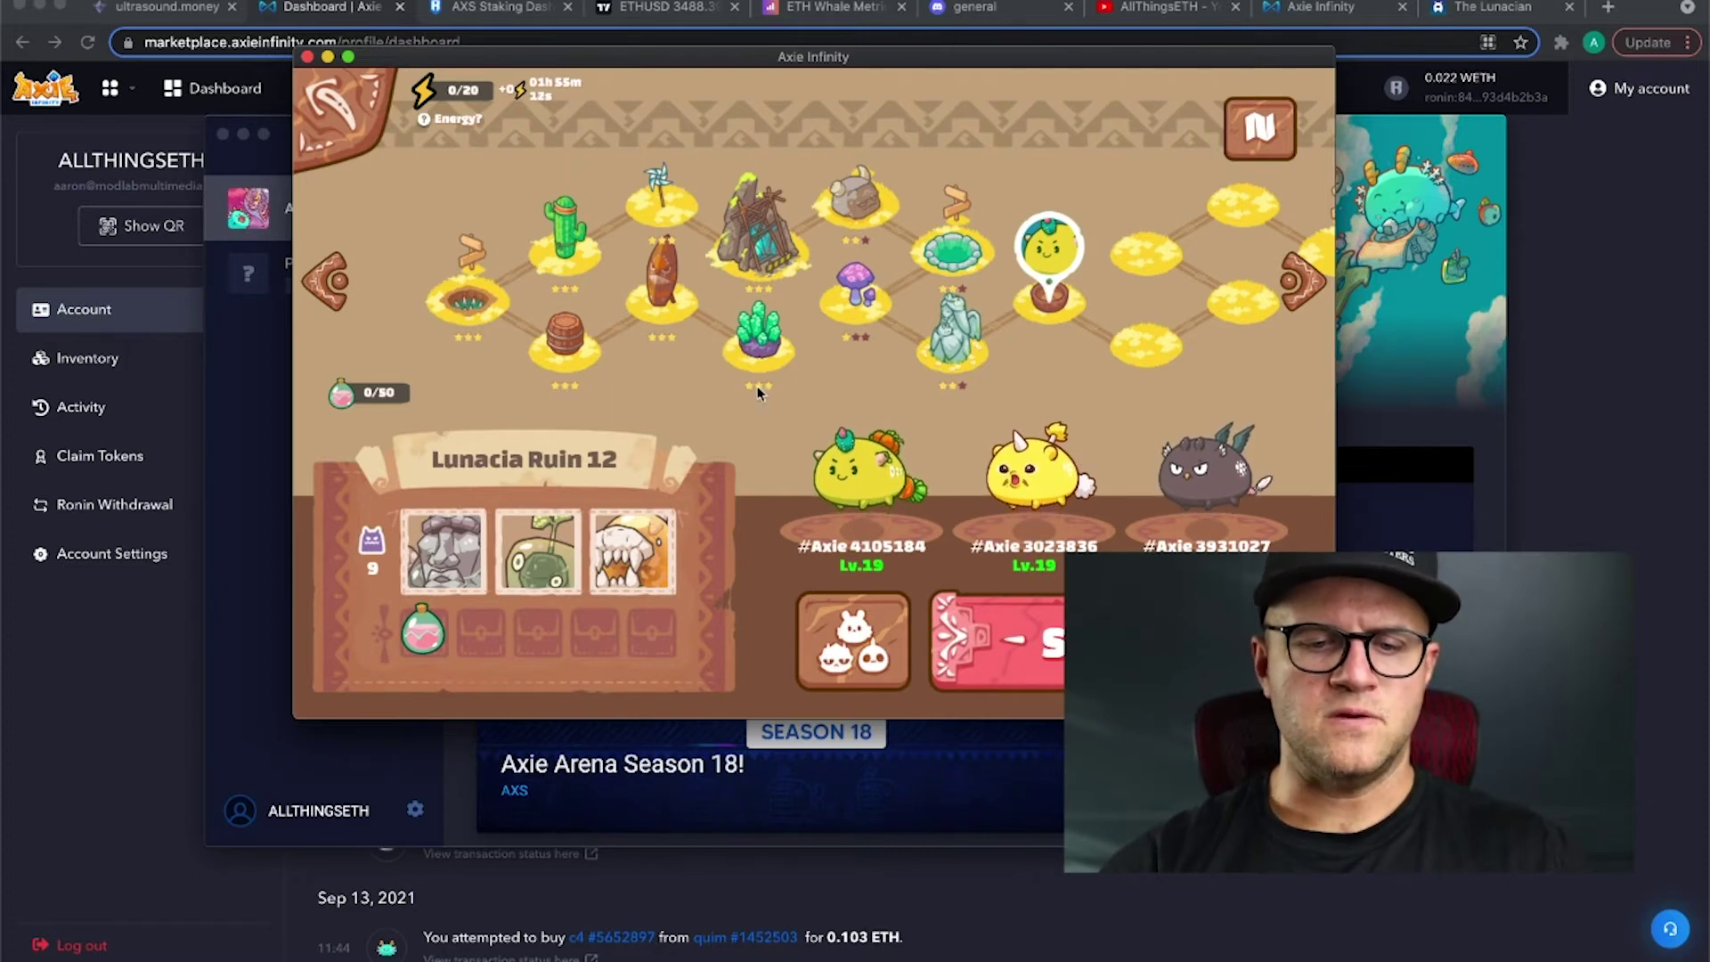
left_click(756, 350)
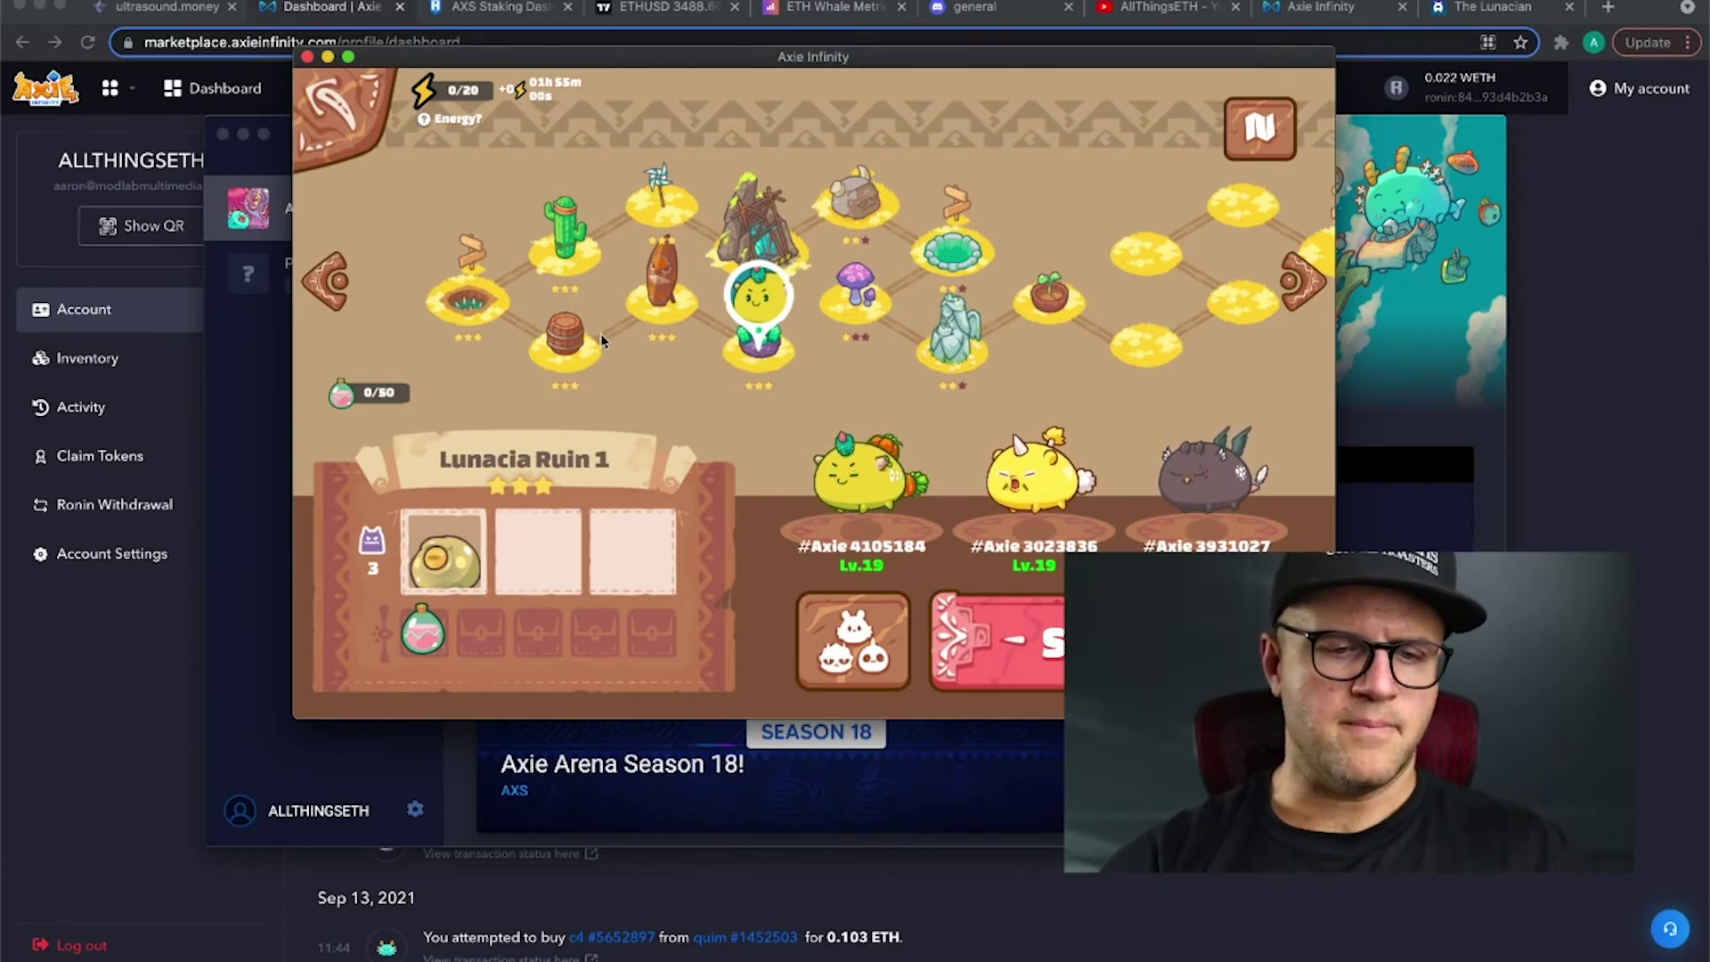
left_click(561, 246)
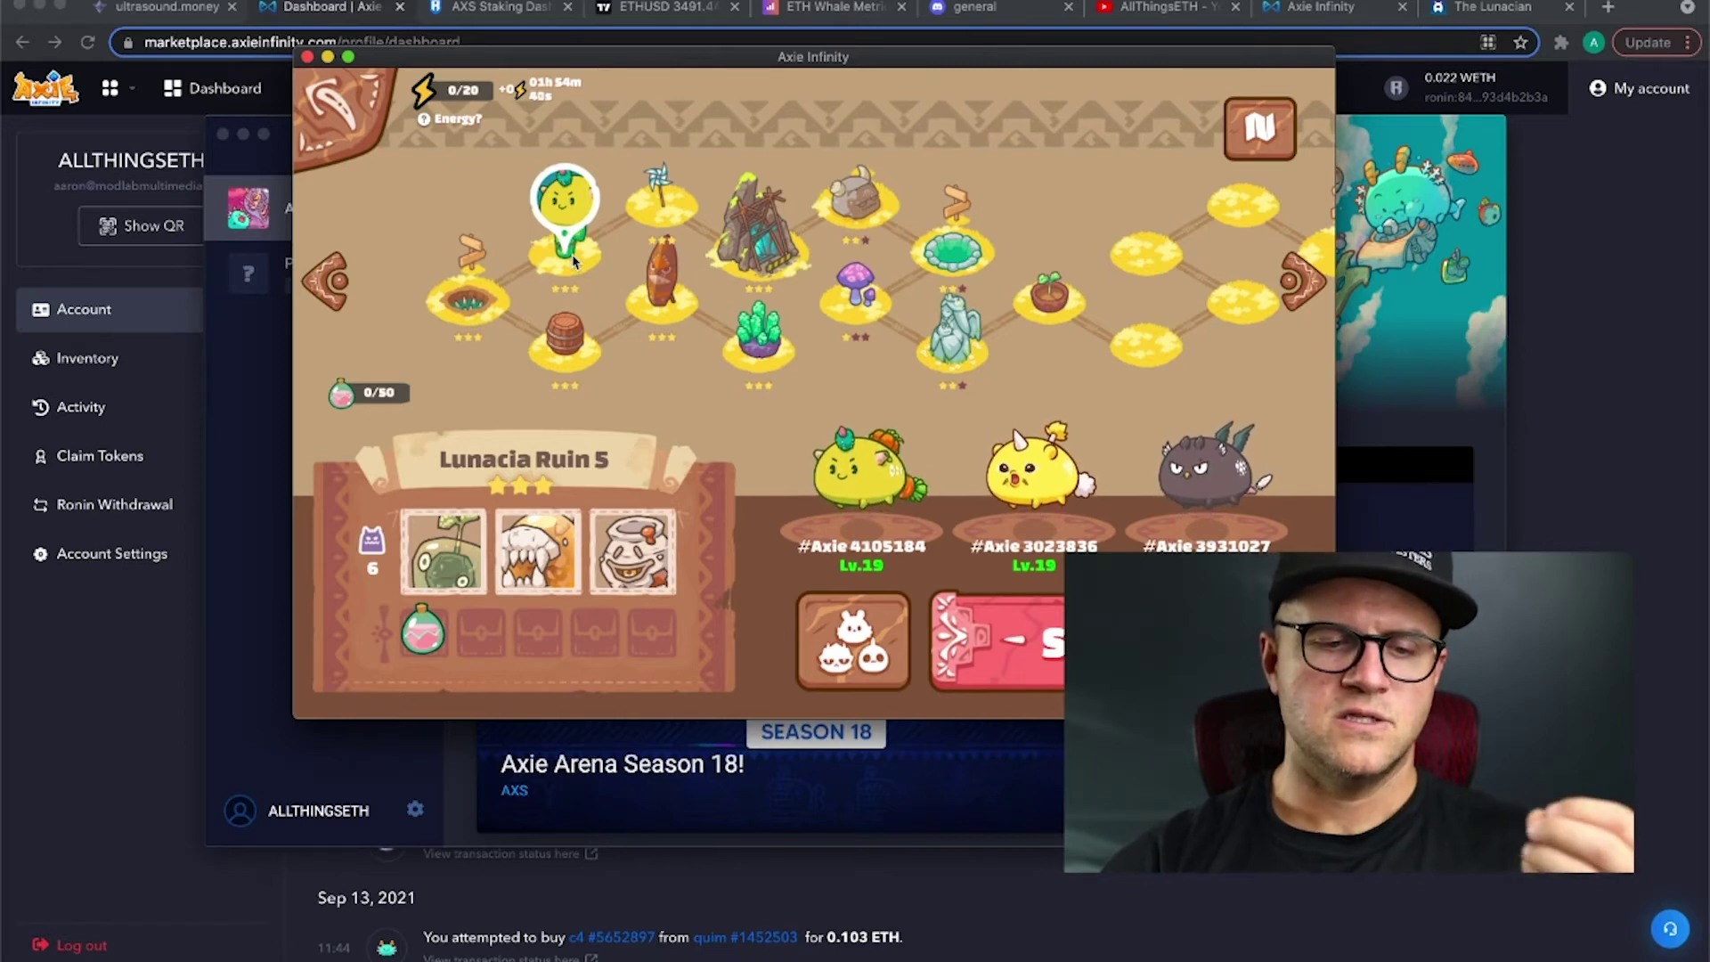
left_click(953, 346)
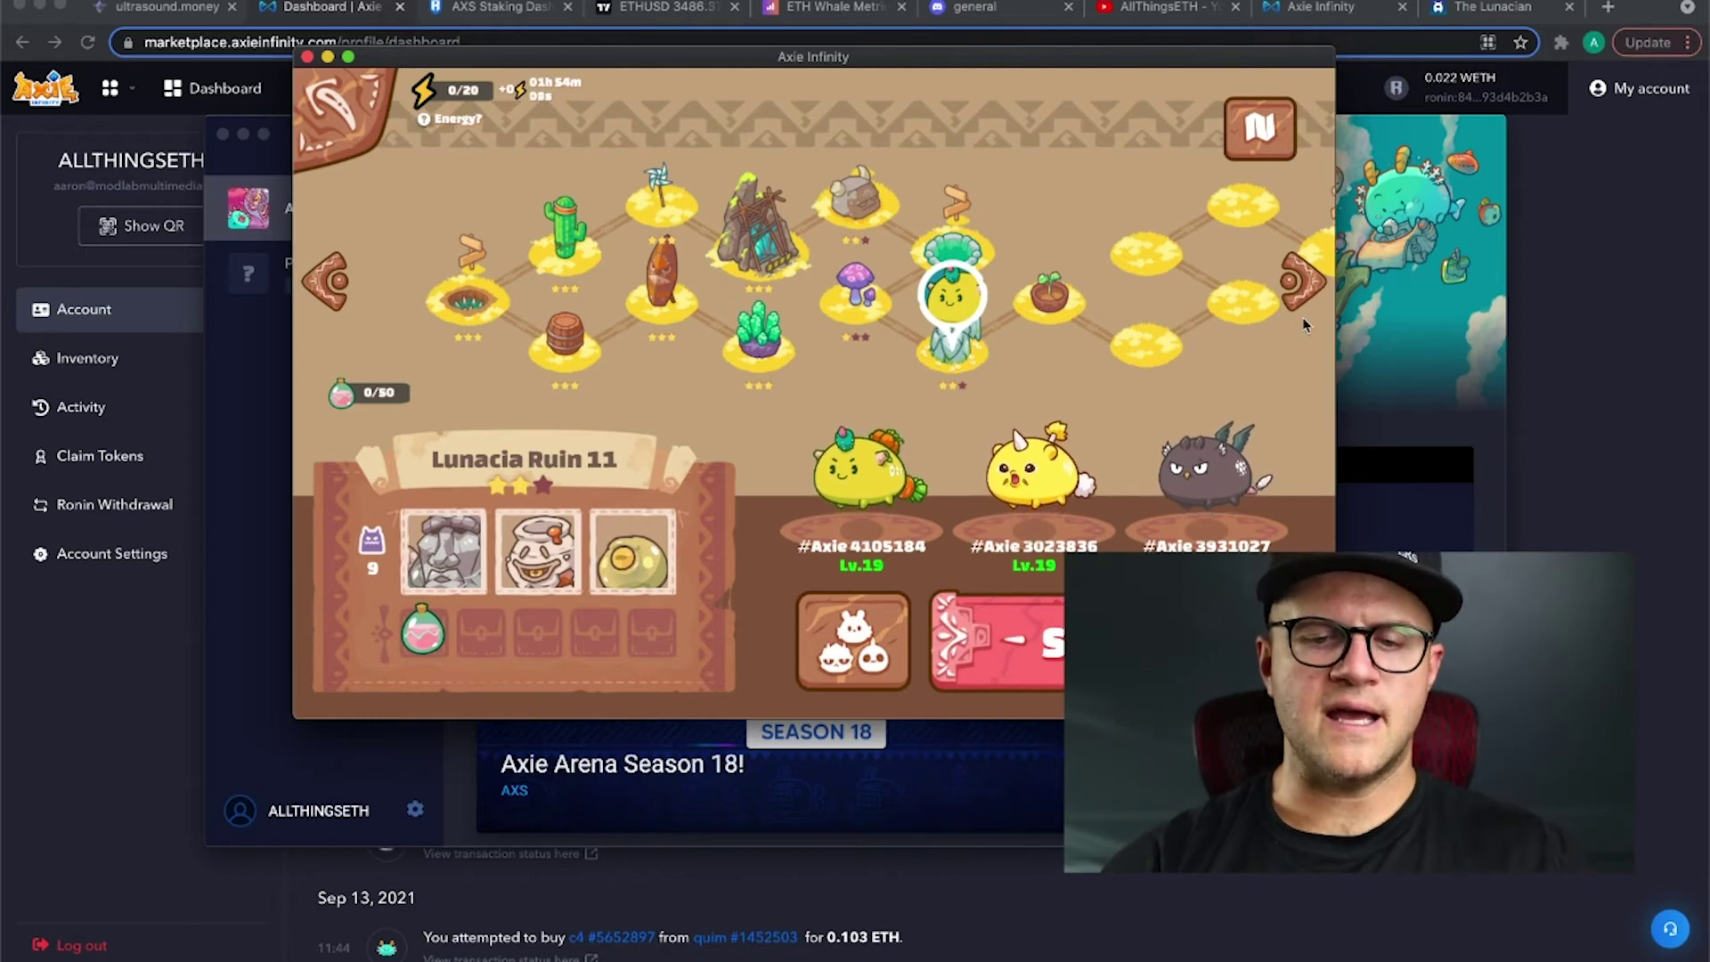
left_click(1256, 212)
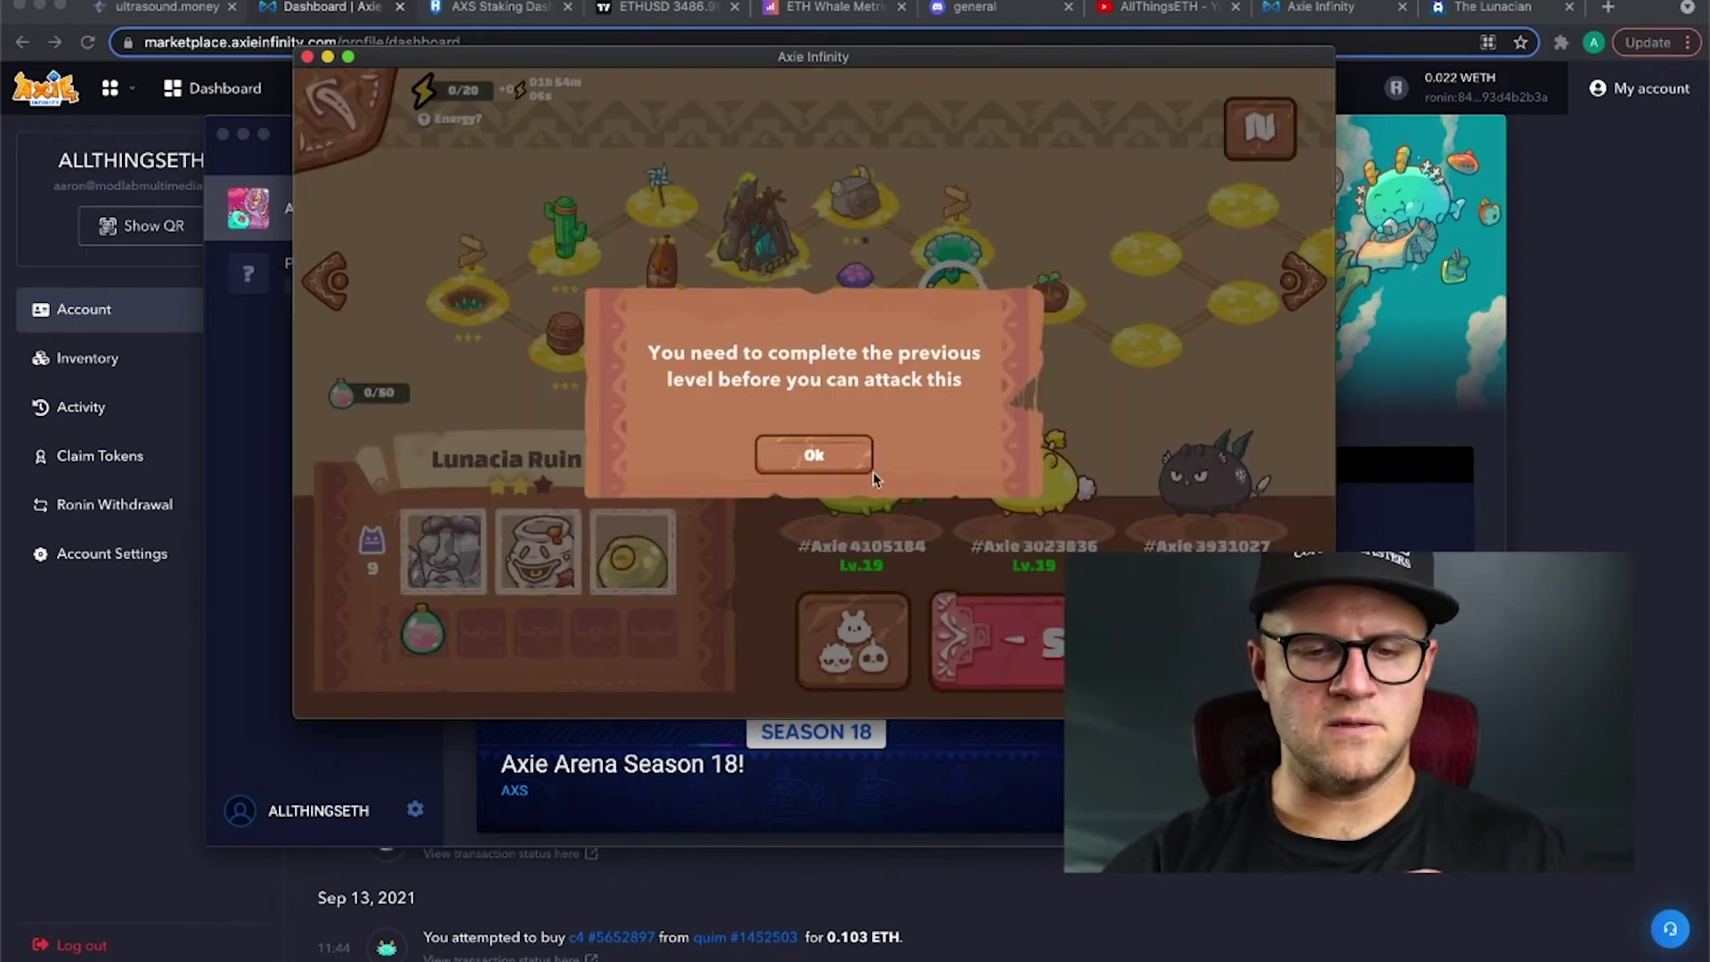
left_click(820, 452)
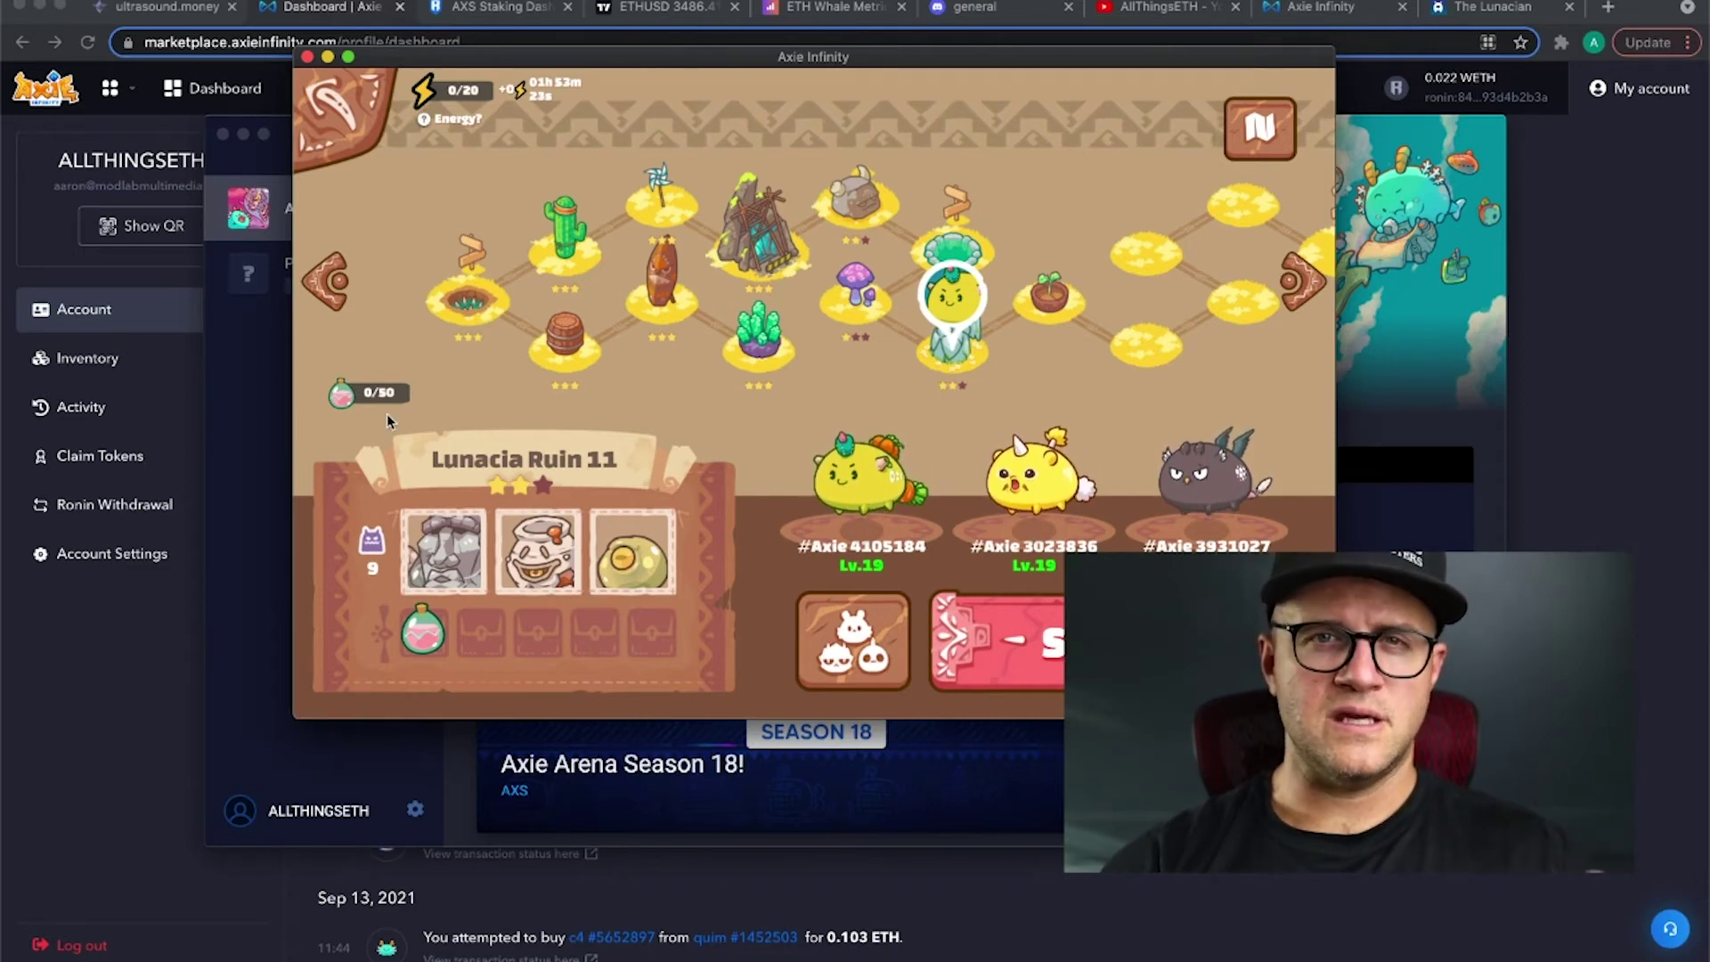
Step: Return to the game's home screen and review the daily quests and their SLP reward
left_click(342, 116)
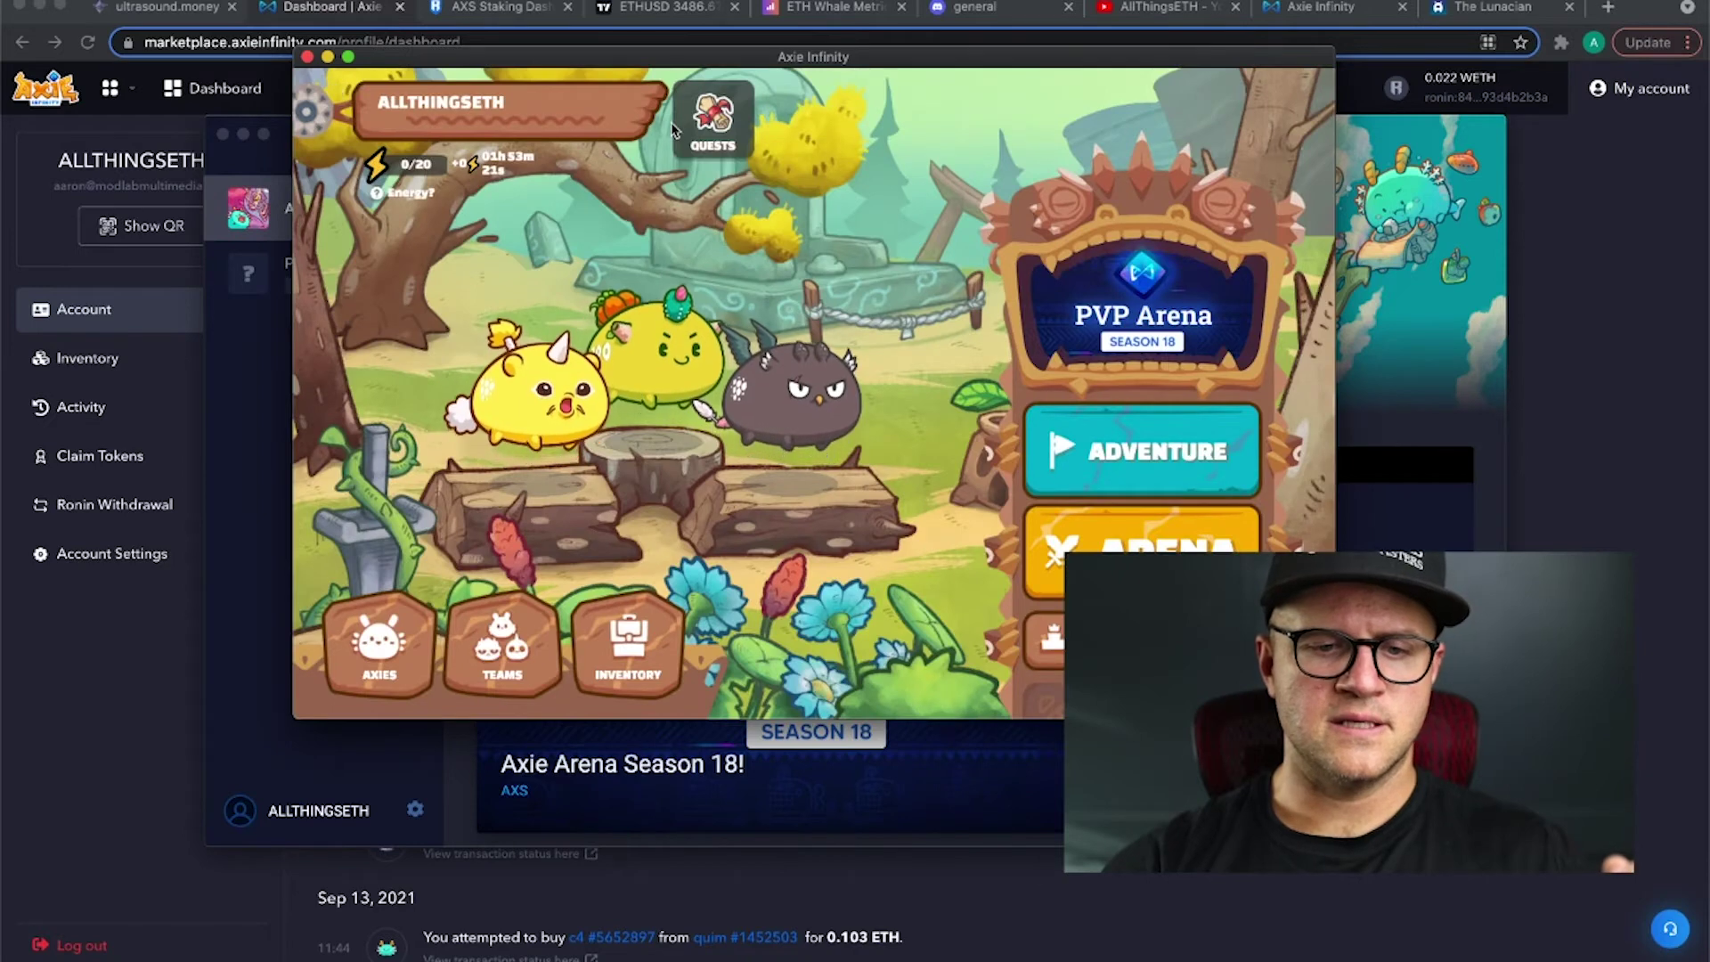
left_click(710, 130)
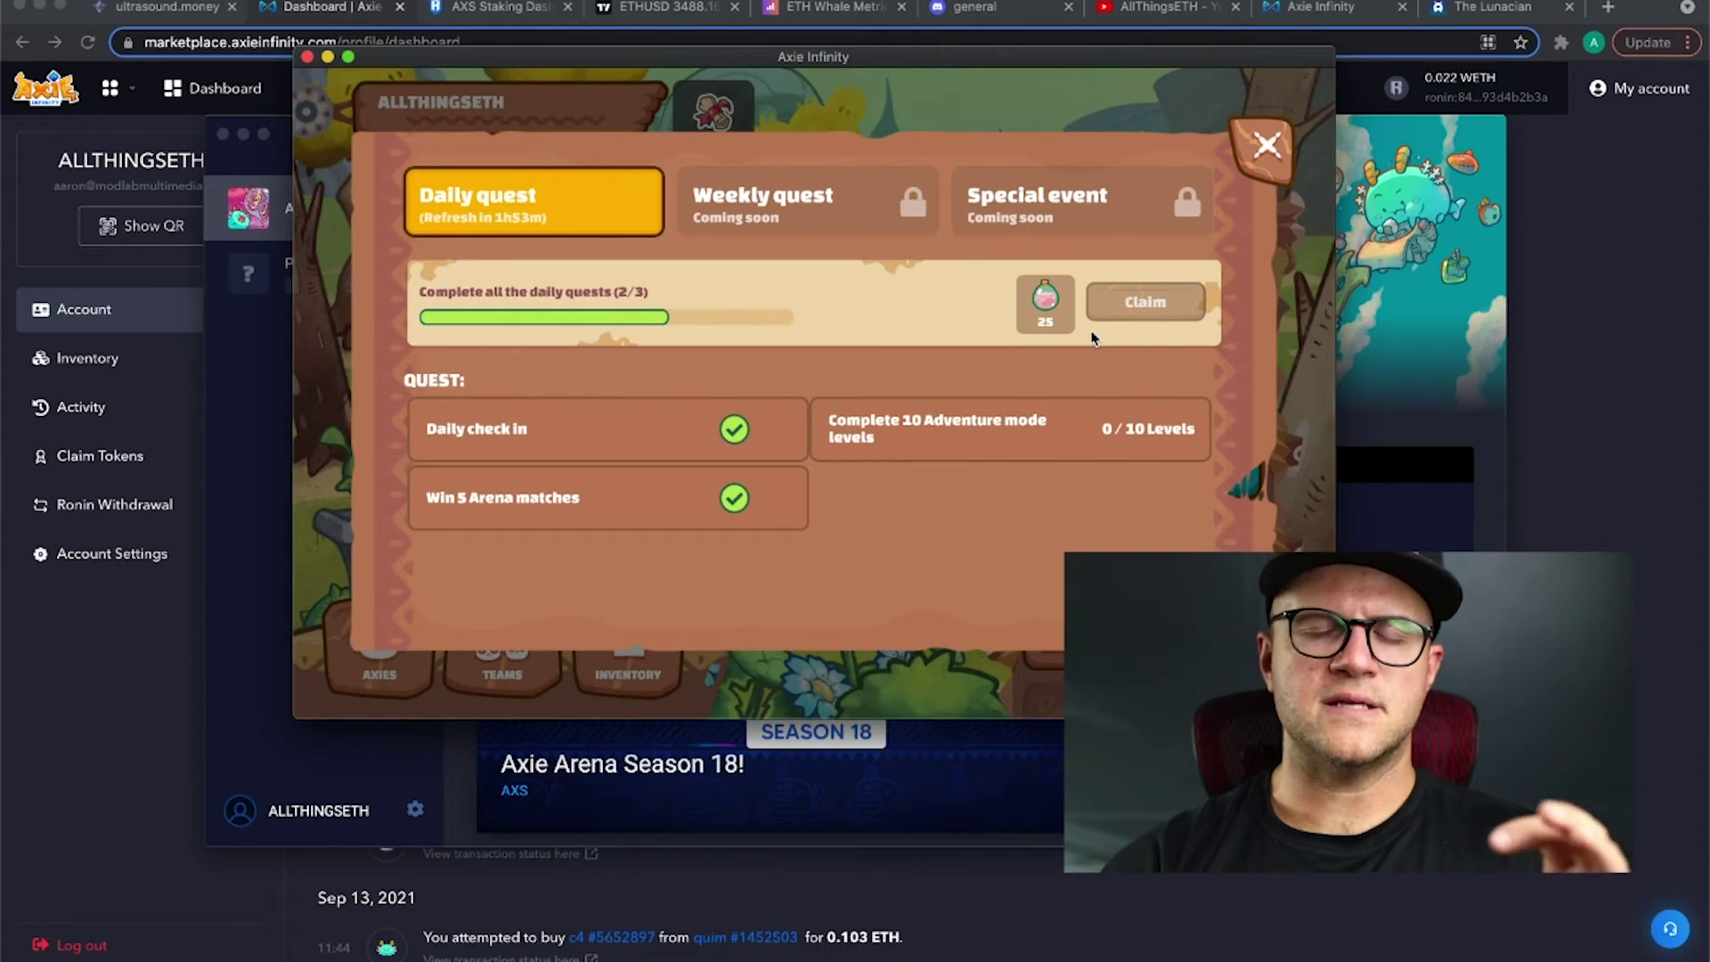
left_click(1268, 140)
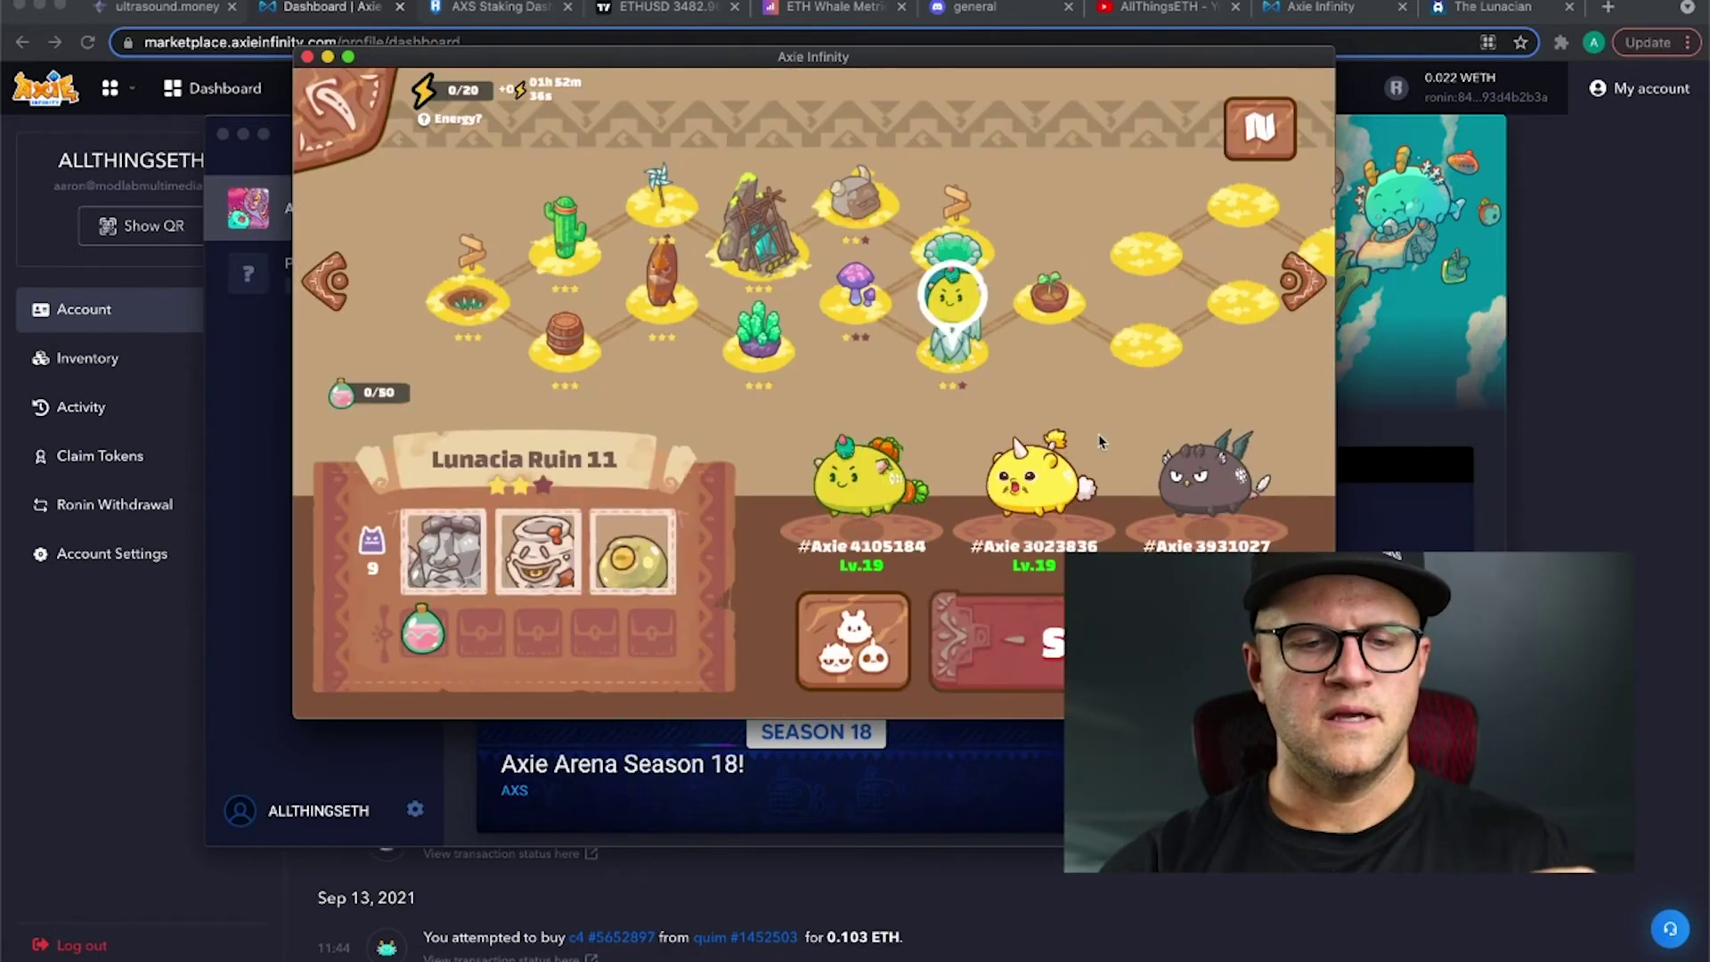
Step: Reopen the Adventure map to compare Lunacia Ruin 11 and Ruin 5, and return to the home screen
left_click(1142, 450)
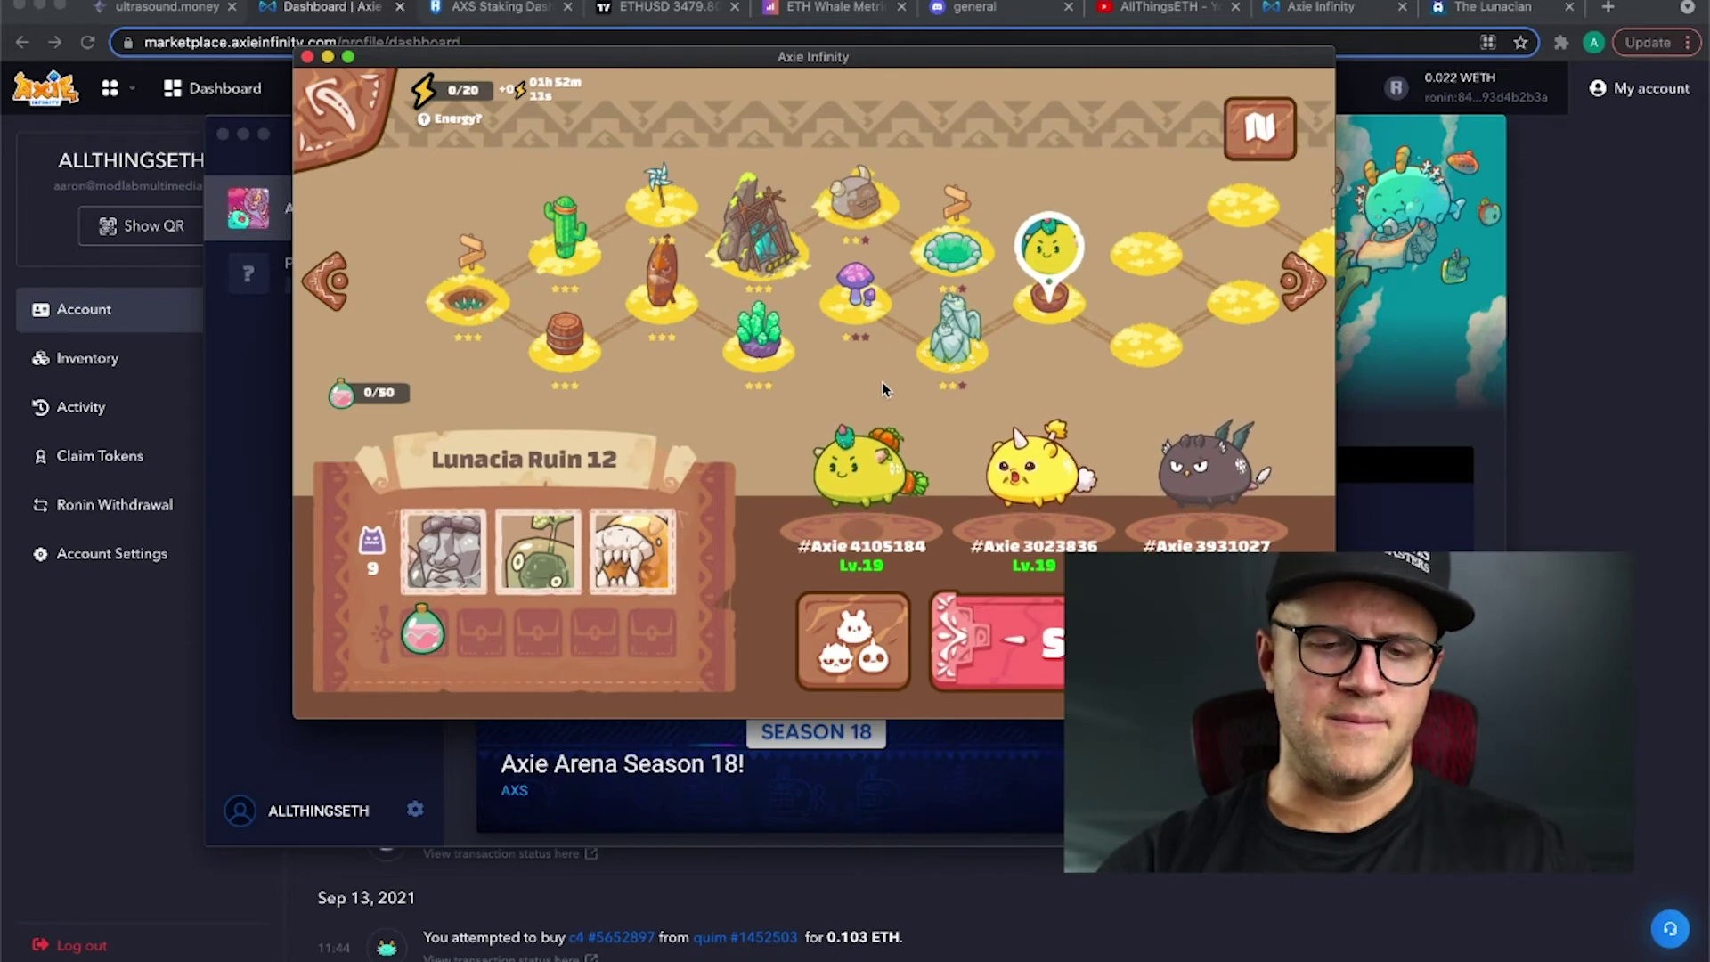
left_click(952, 334)
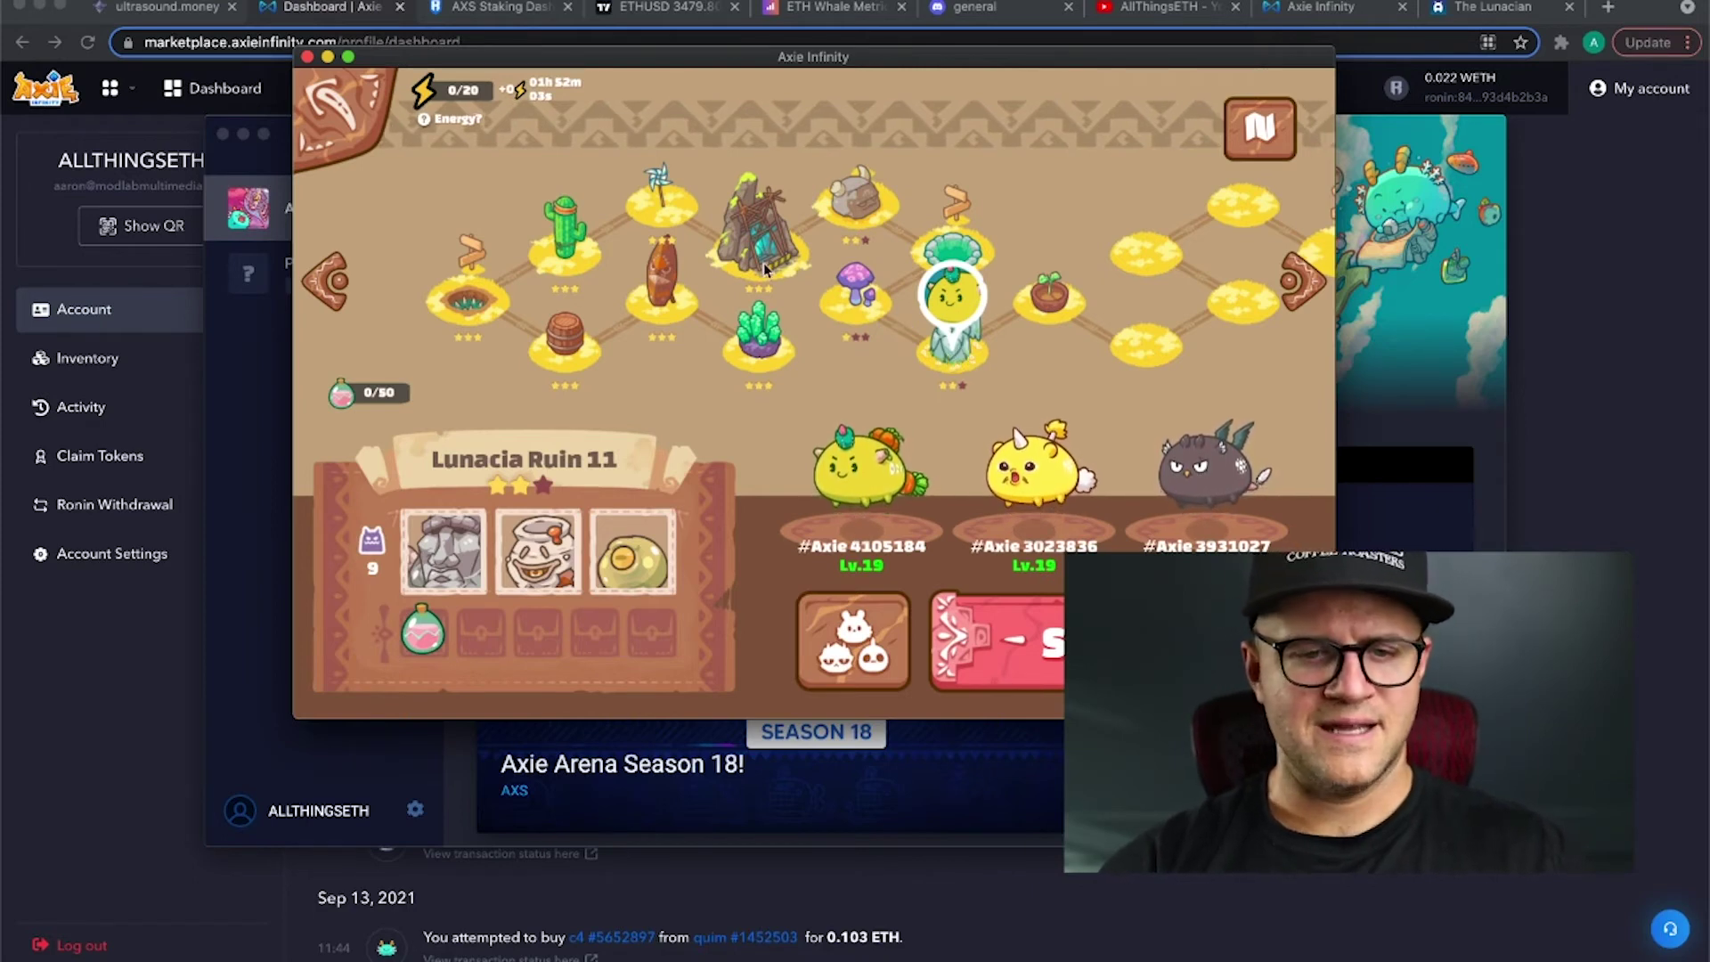
left_click(574, 239)
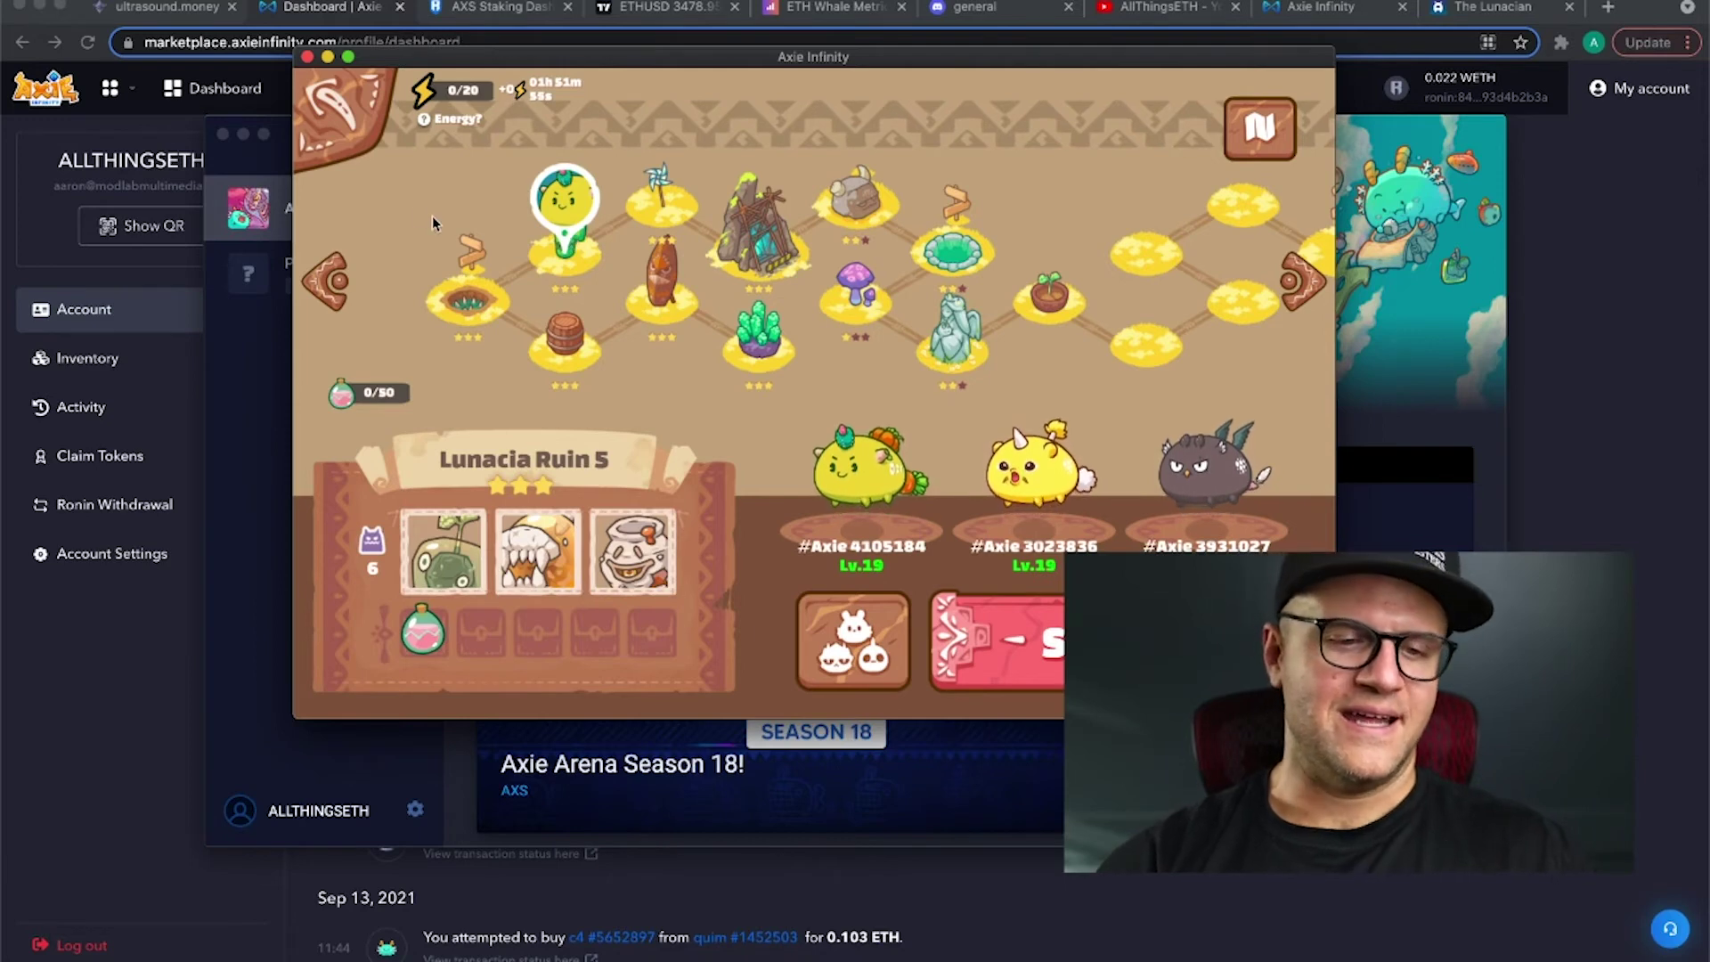
key("Escape")
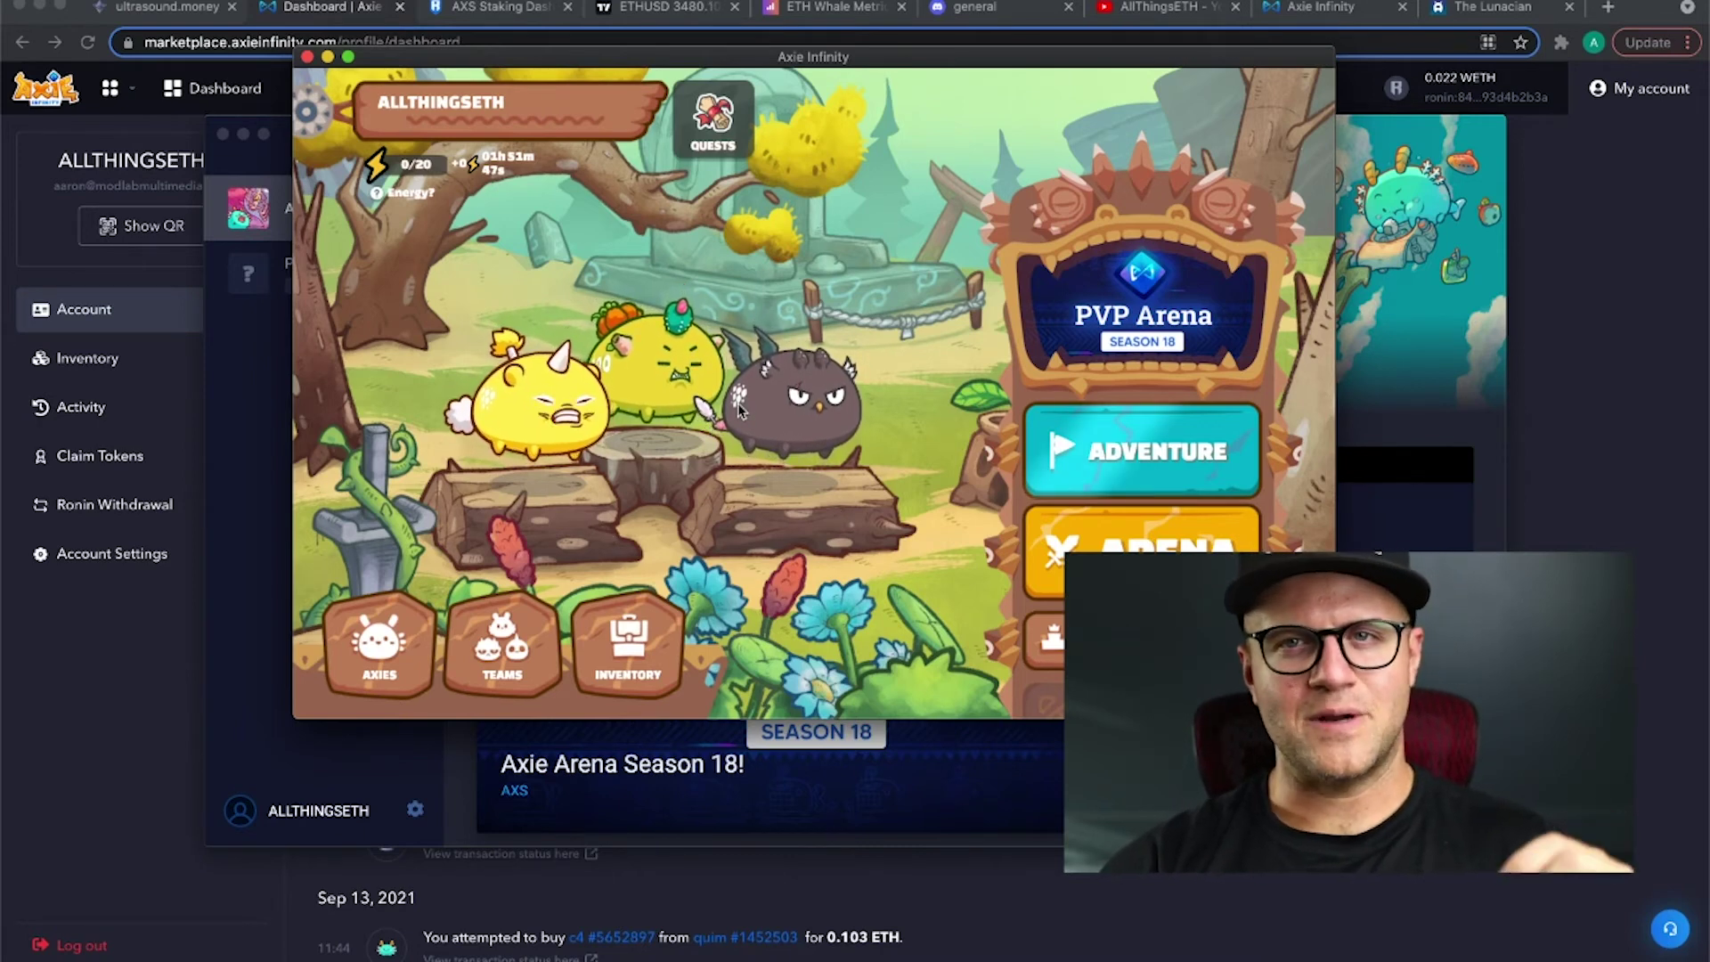
Step: Switch the active team to GO ETH GO!
left_click(521, 626)
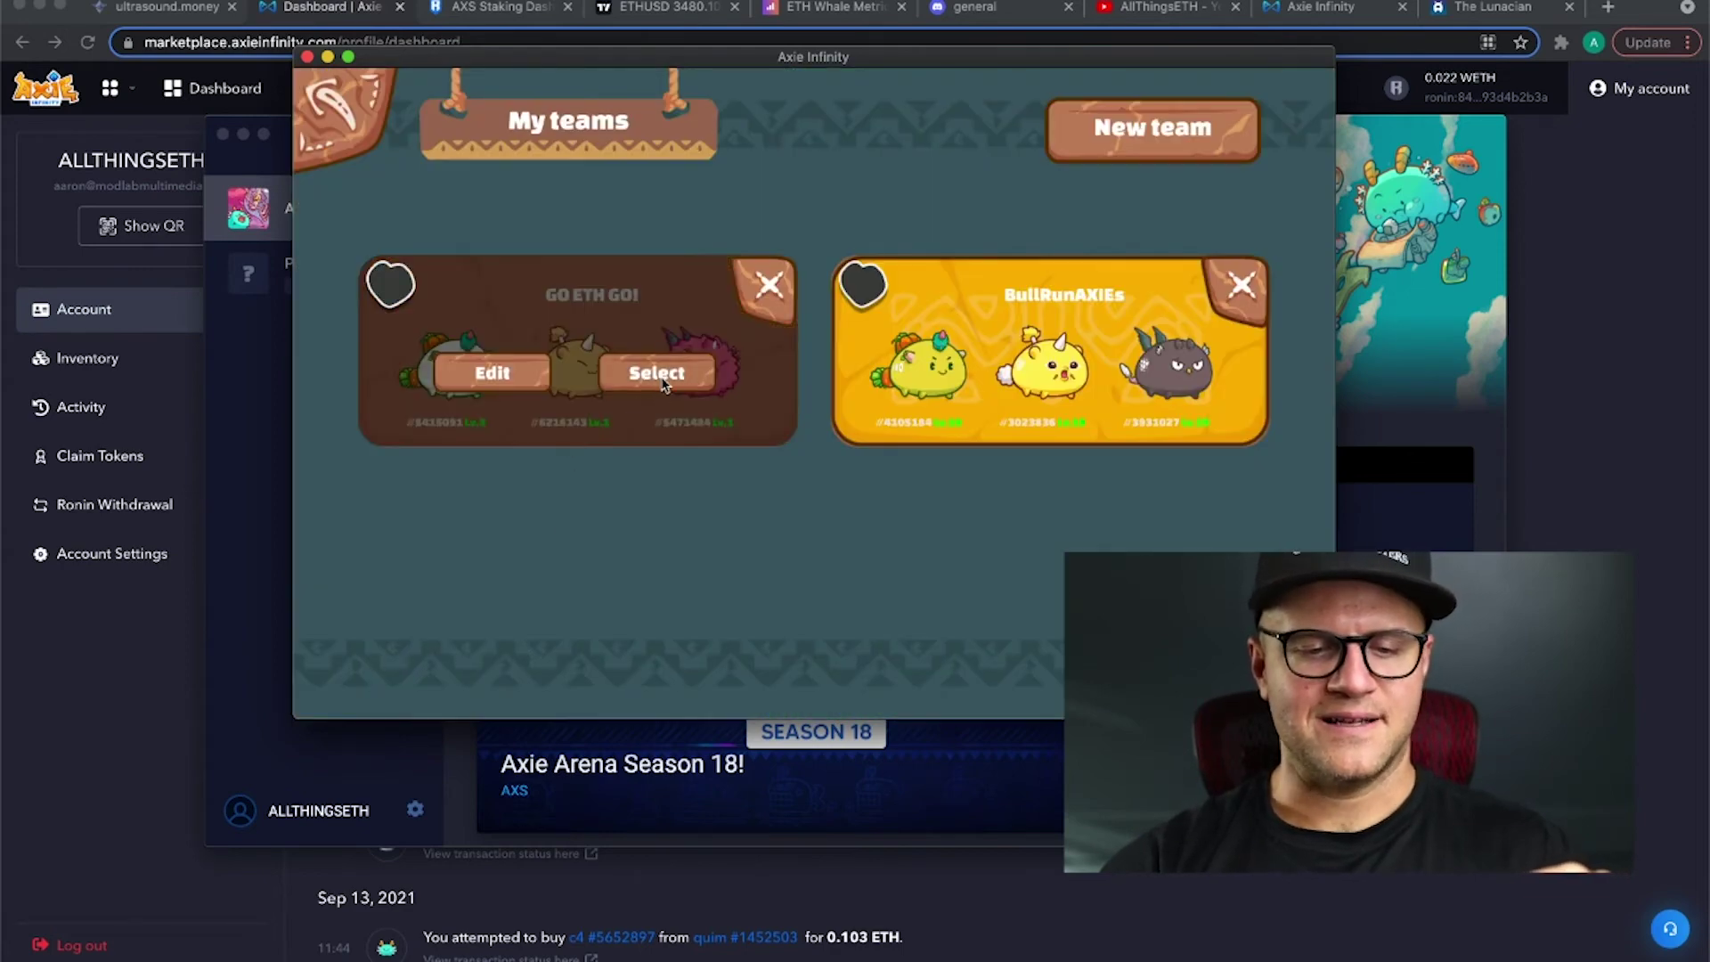
left_click(661, 376)
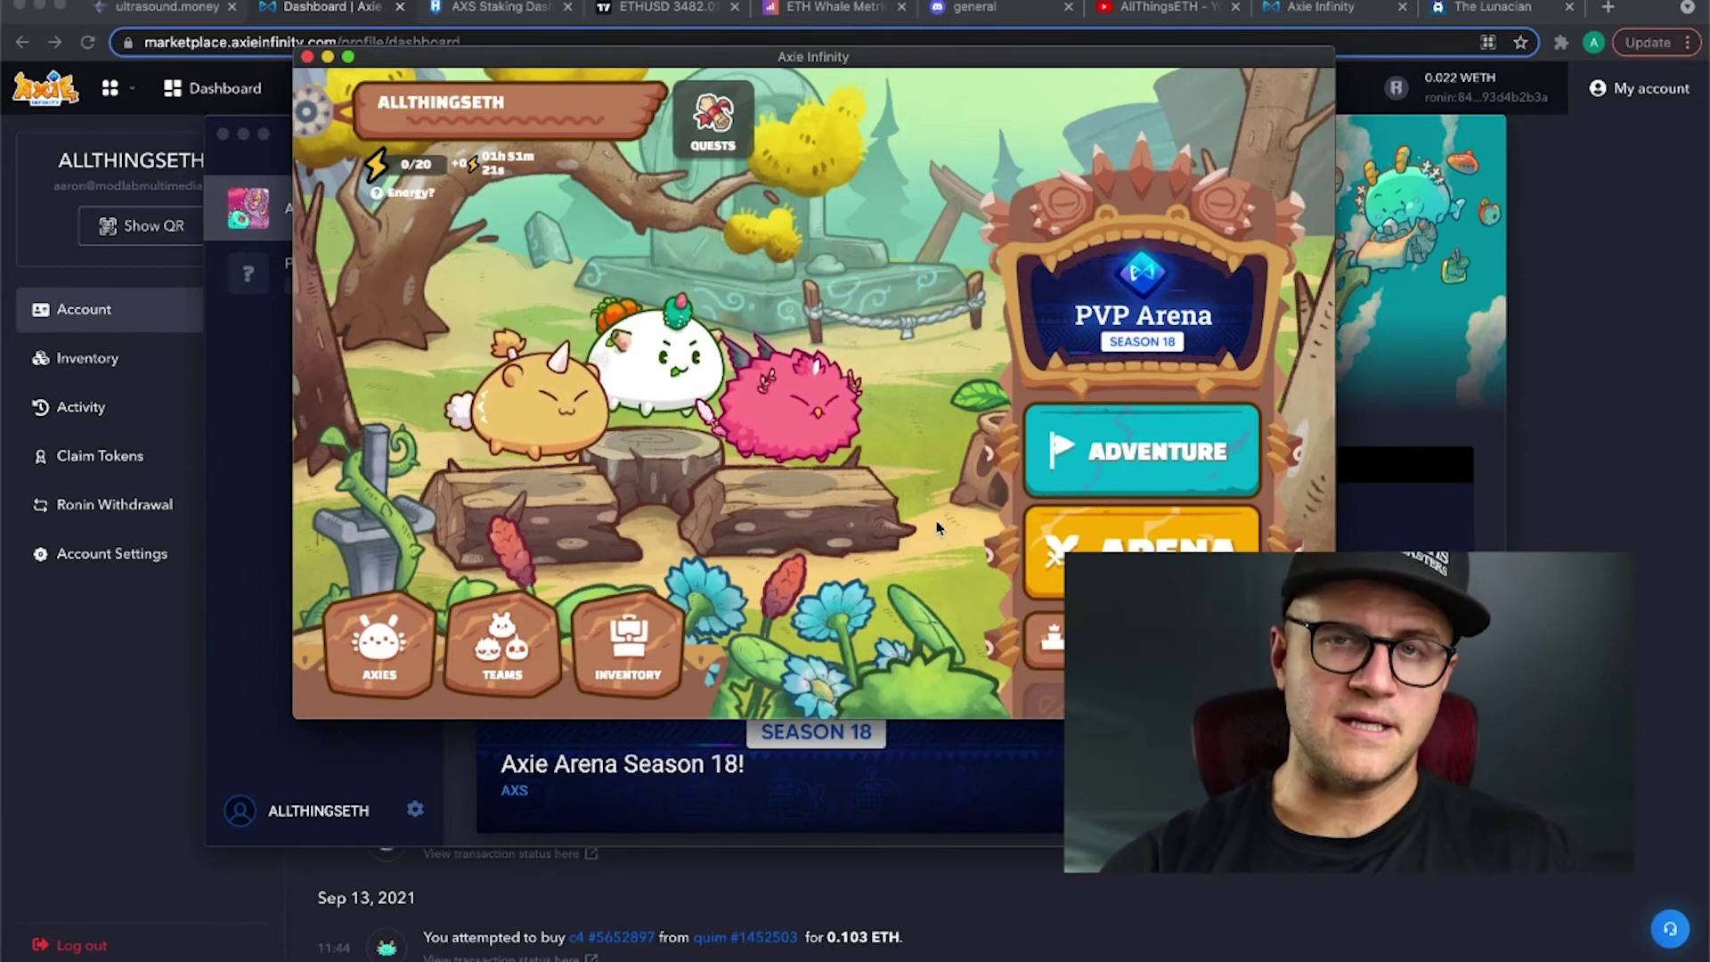
Step: Check the SLP held in the game inventory and return to the home screen
left_click(611, 664)
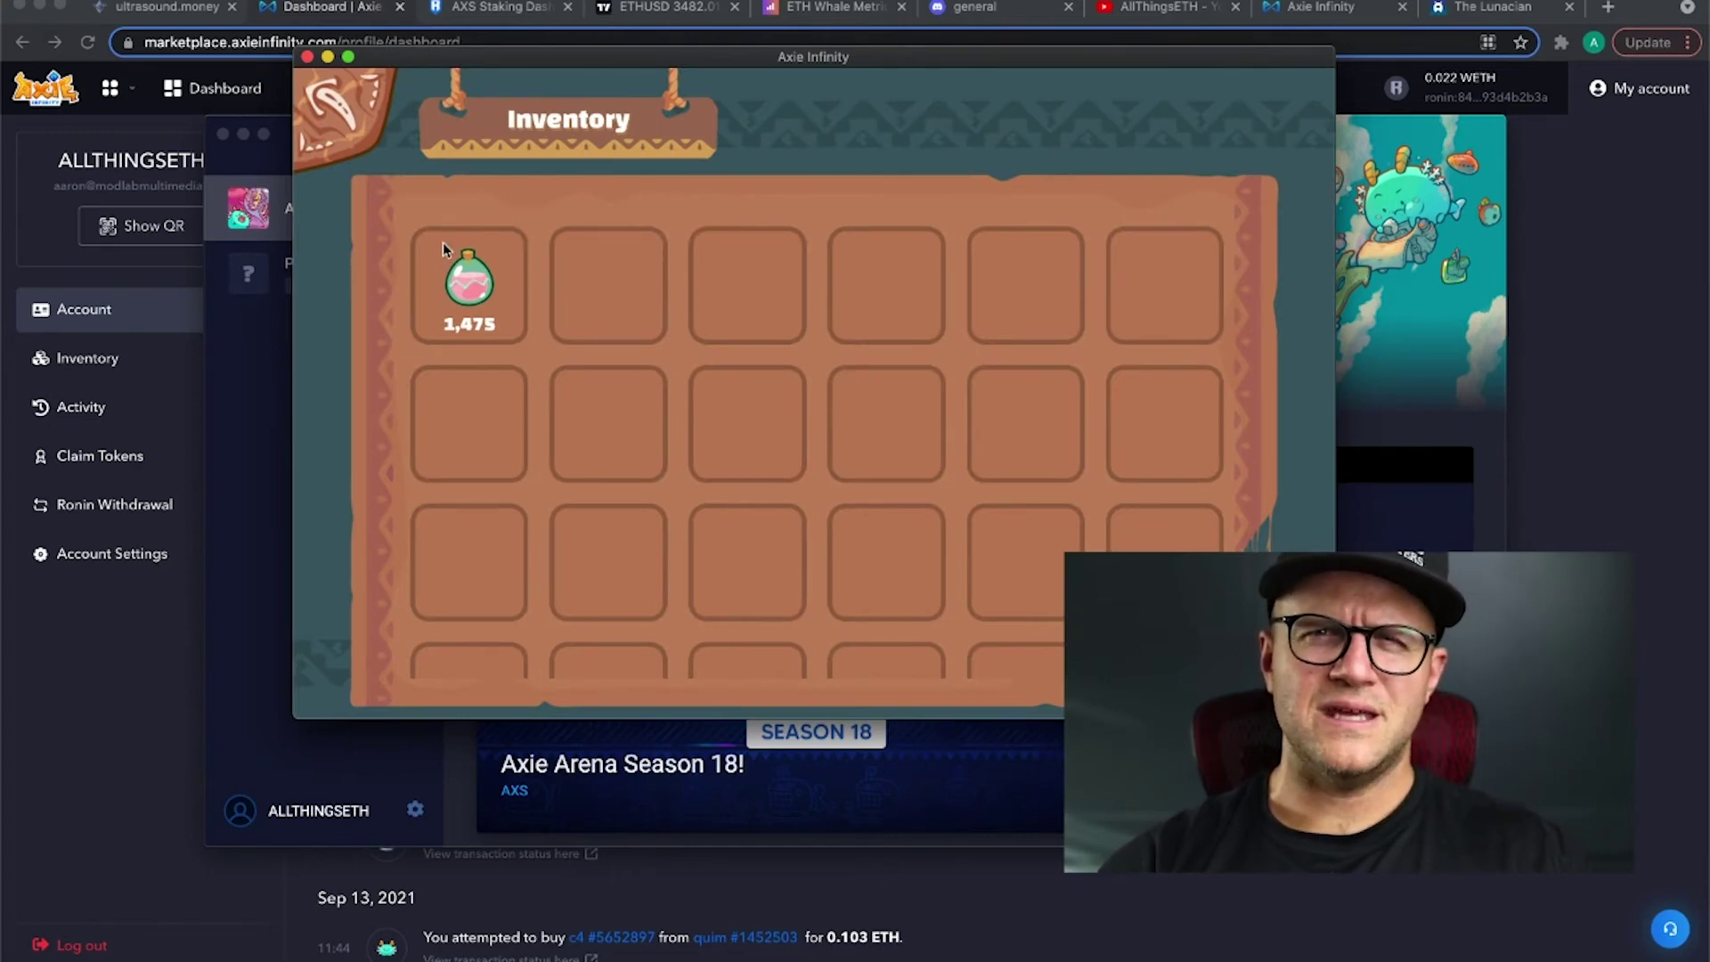
left_click(320, 100)
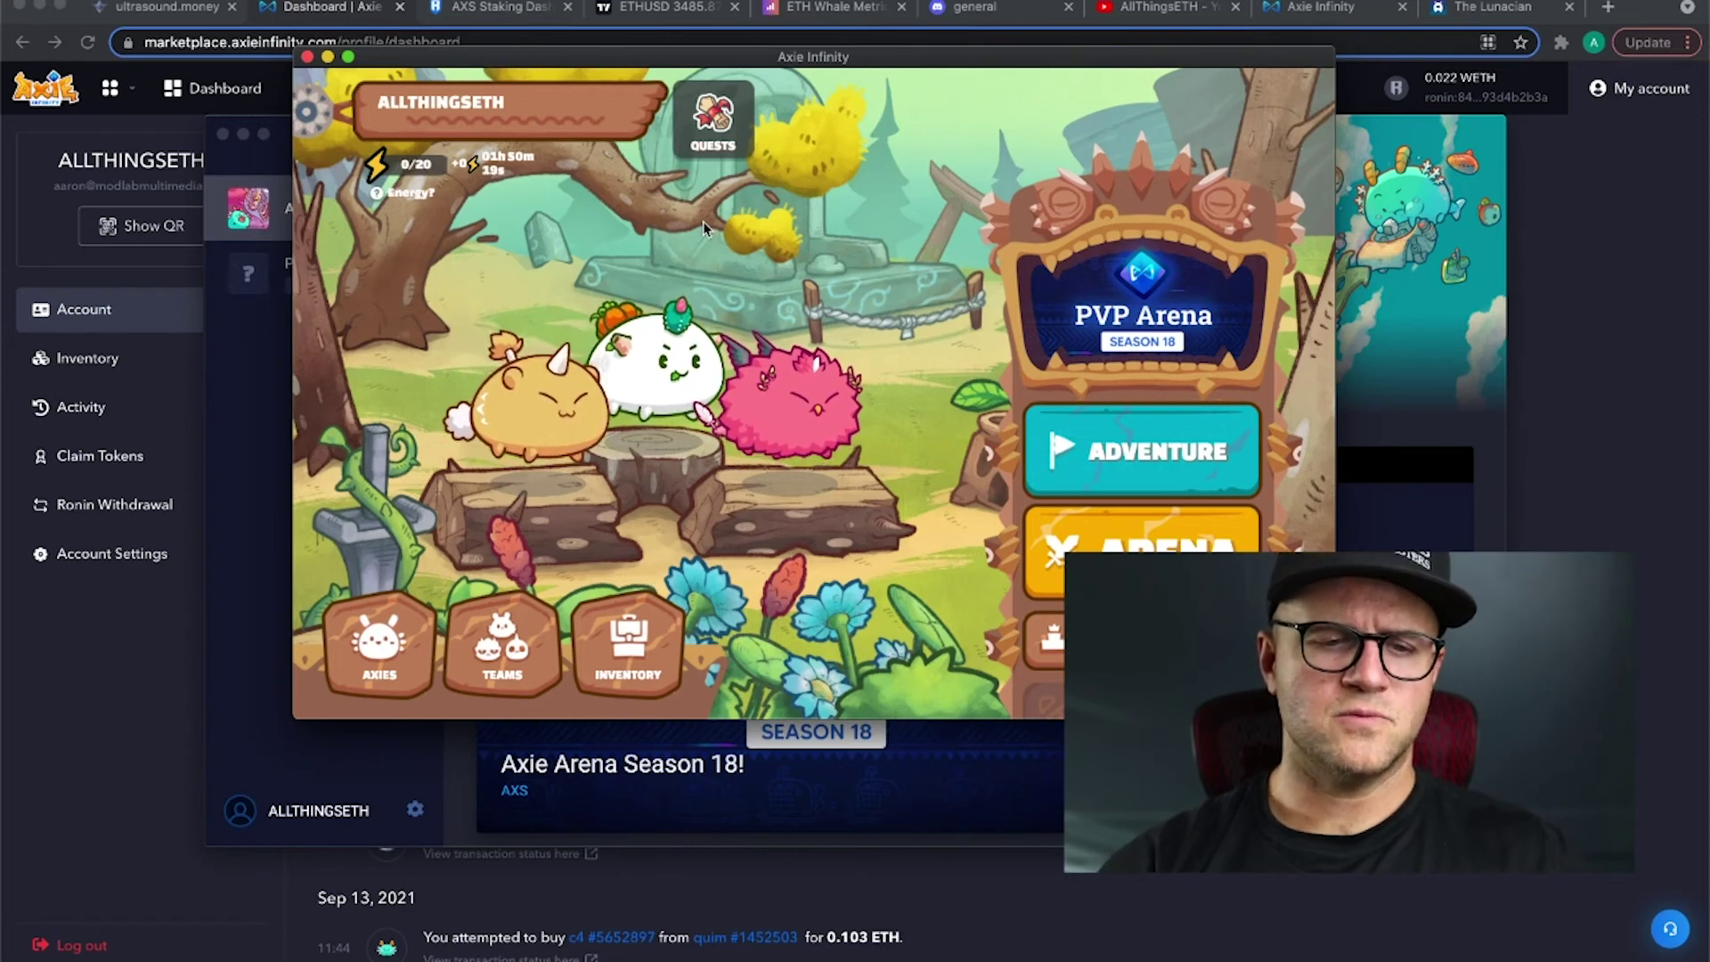
Step: Calculate 125*.07 with Spotlight Search and return to the game's home screen
key("super+space")
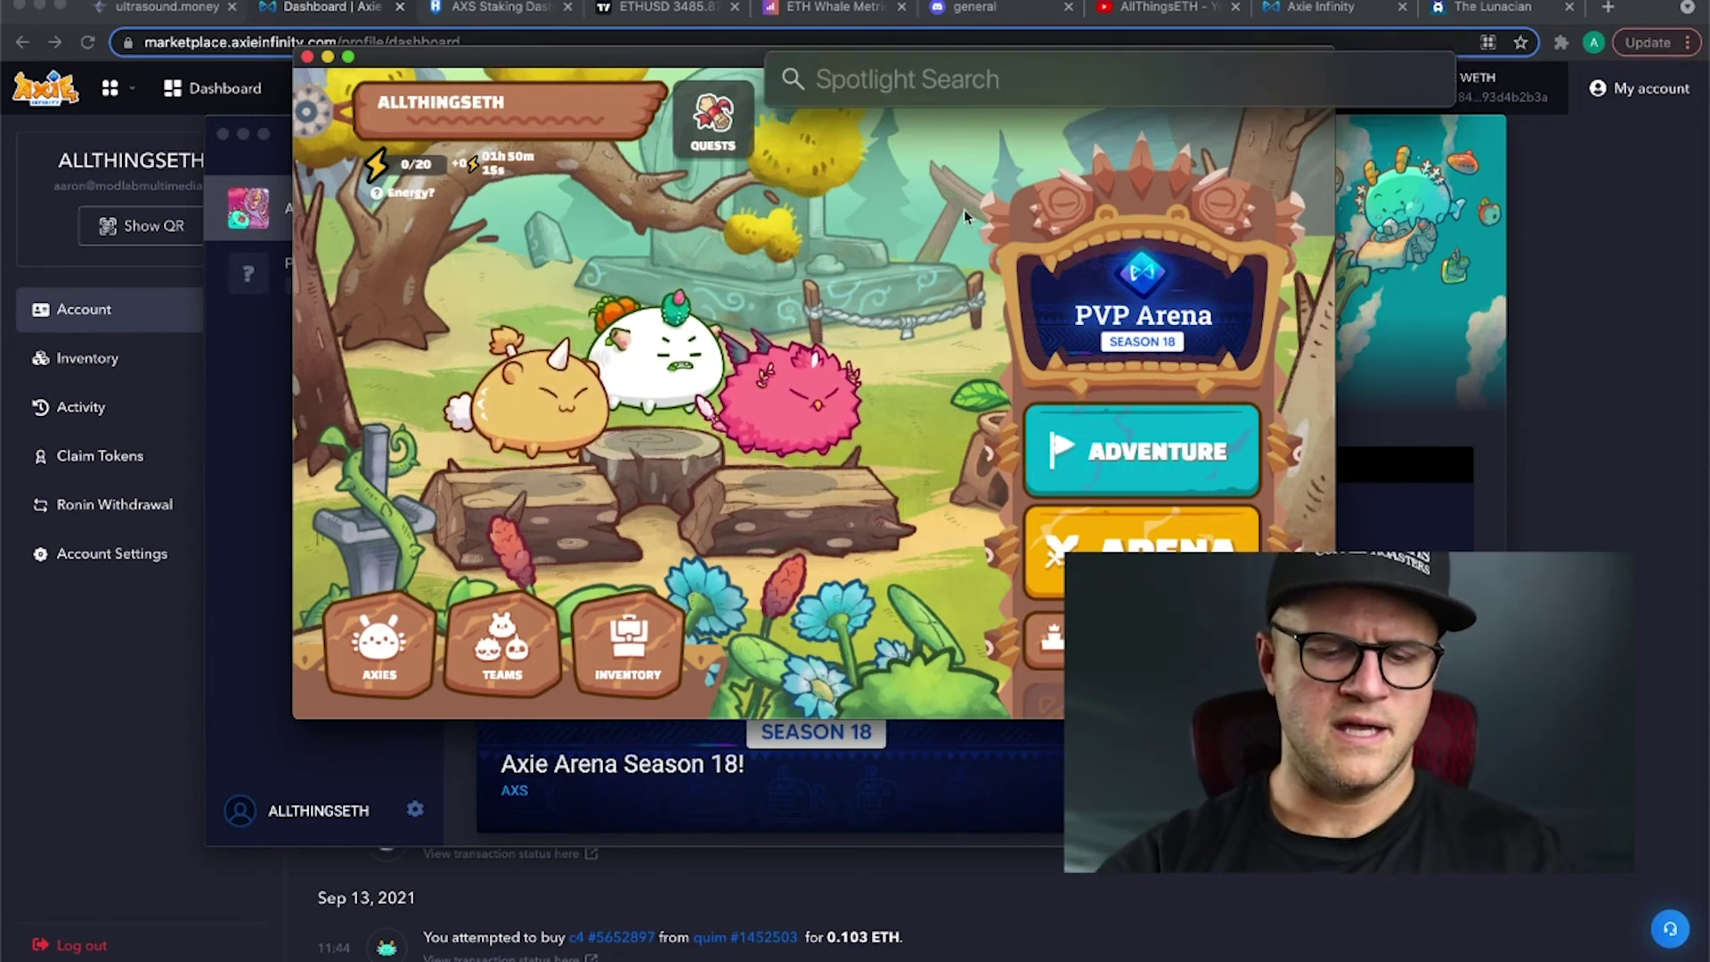
type("125*.")
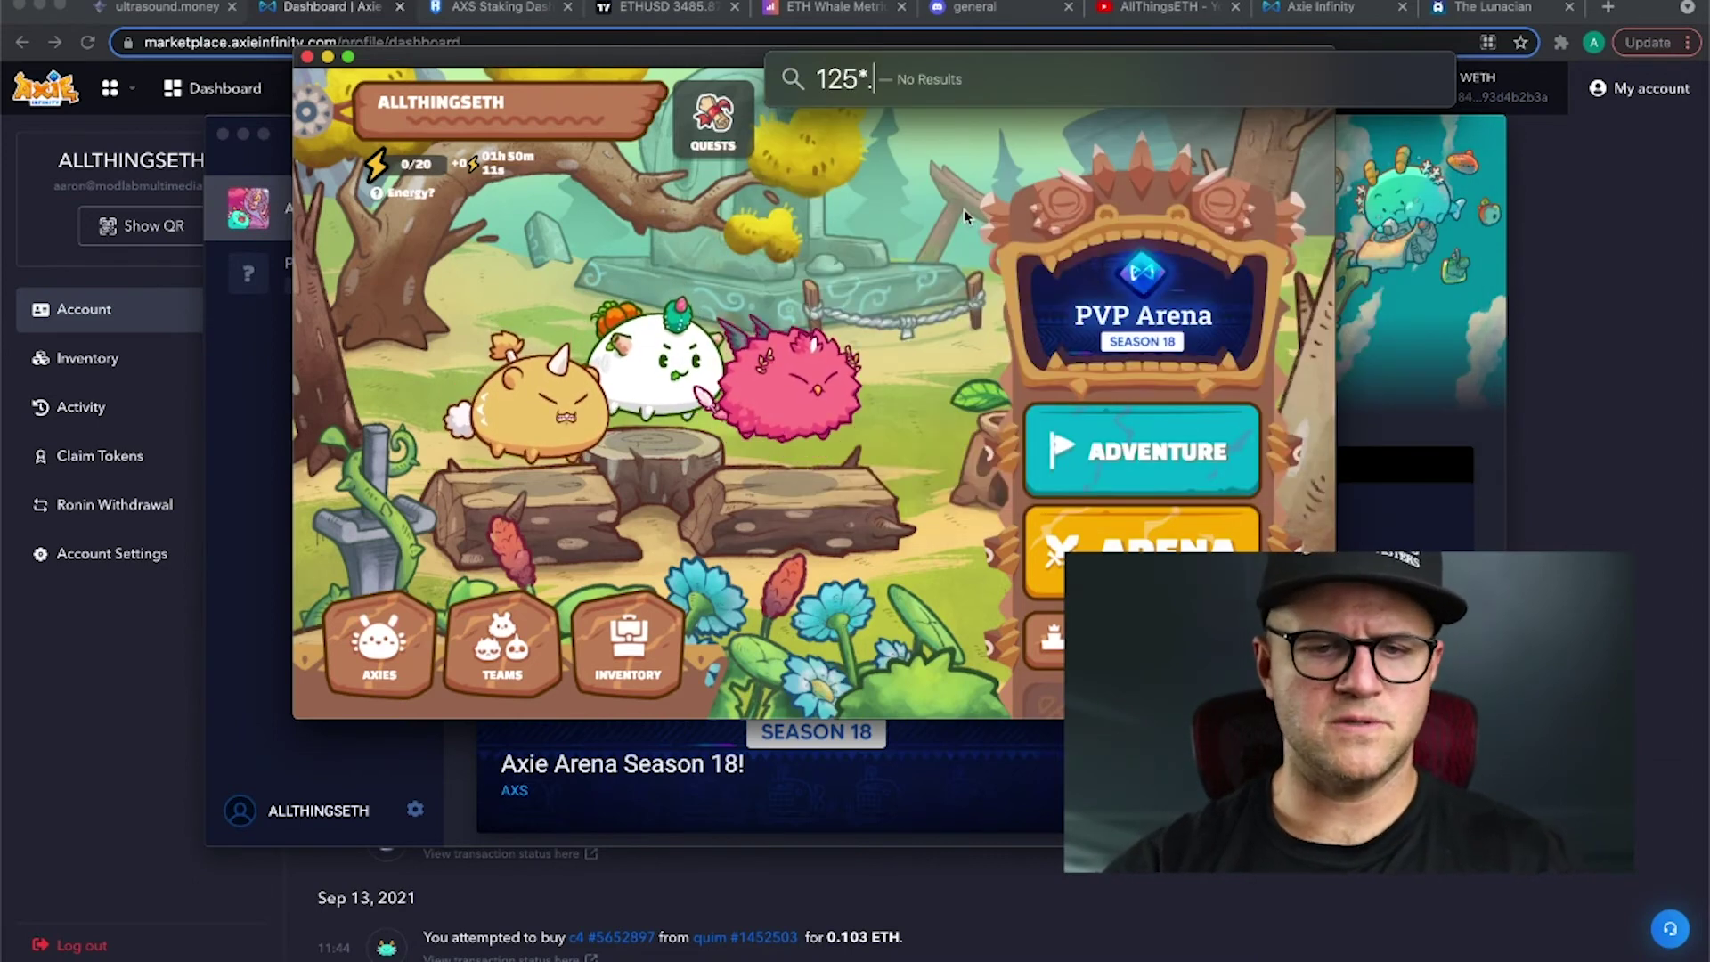
type("07")
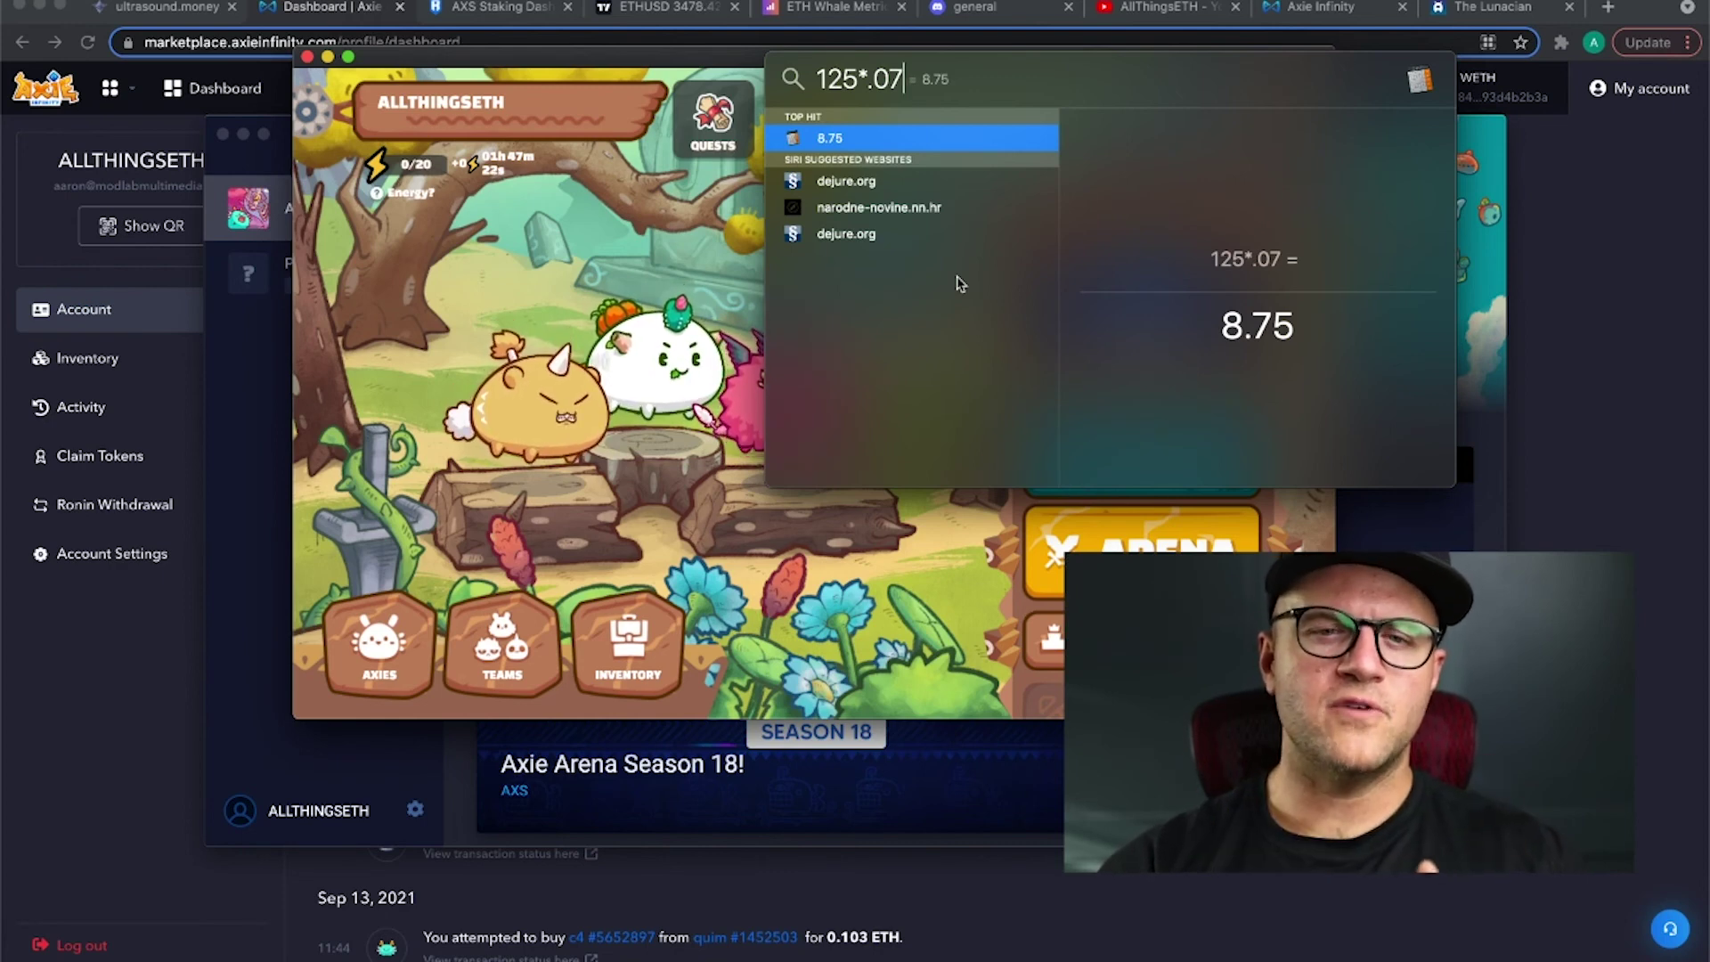
left_click(803, 508)
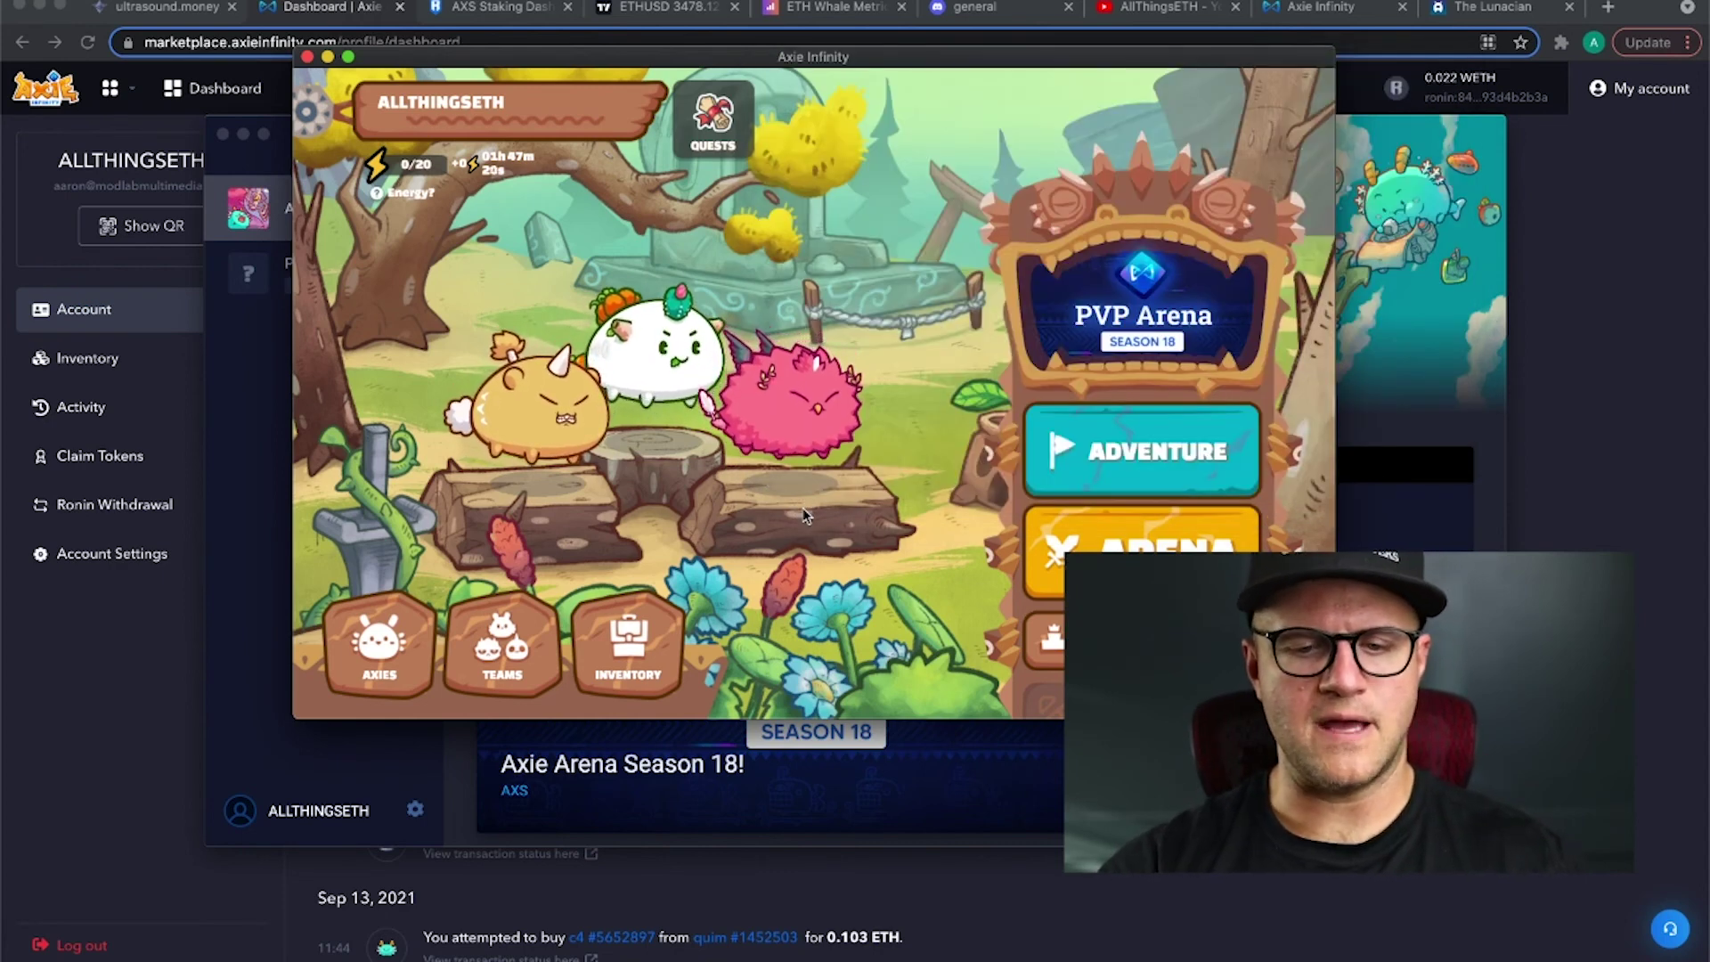
Step: Switch to the browser and open friedrichscoffee.com in a new tab
key("super+Tab")
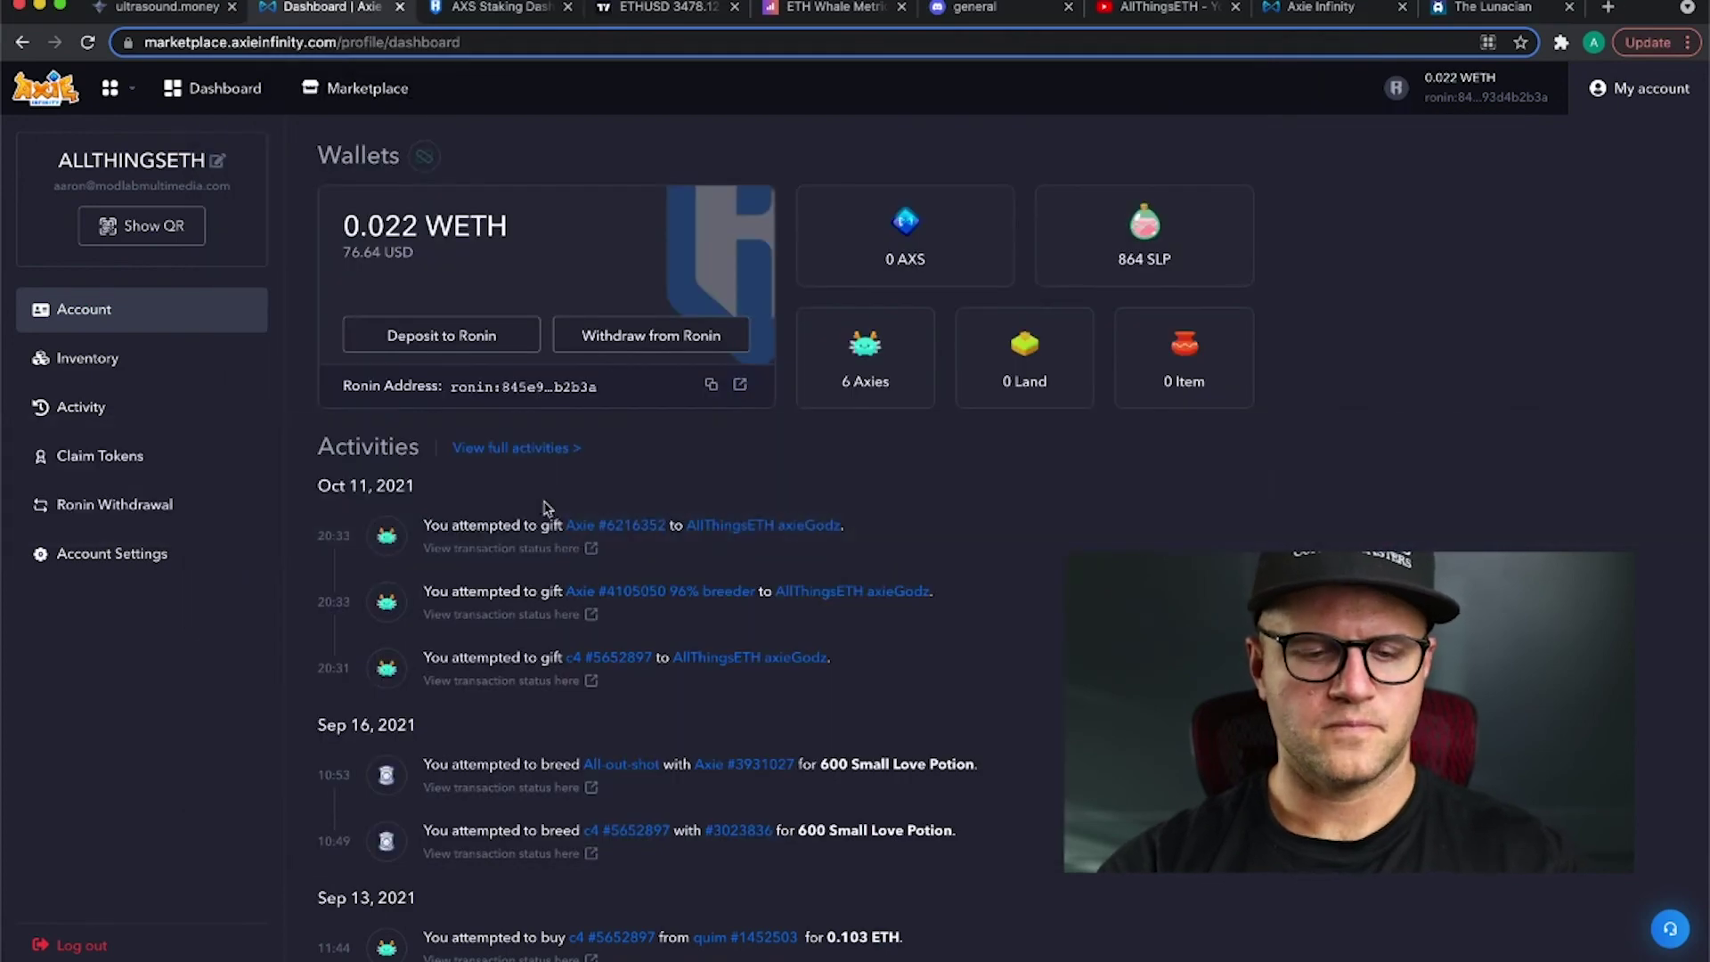
key("super+t")
type("friedrichscoffee.com")
key("Return")
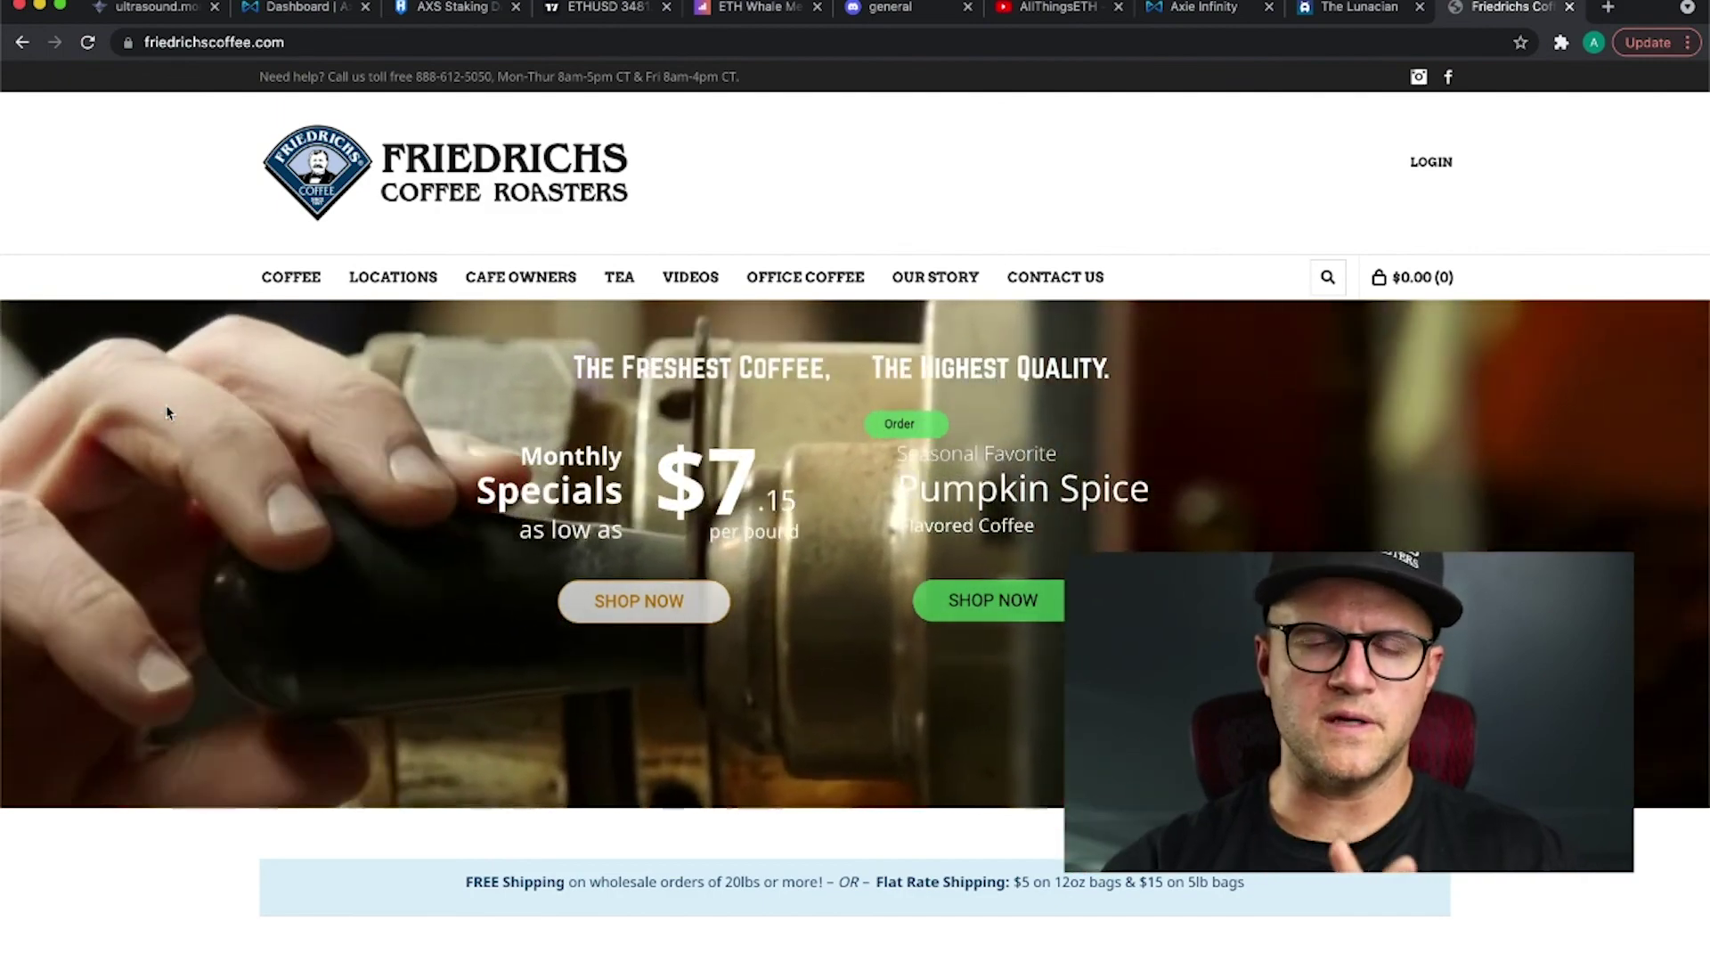
Step: Look through the Friedrichs Coffee home page, including the fall flavors, single origin coffees and teas, and return to its start
scroll(166, 411, "down", 10)
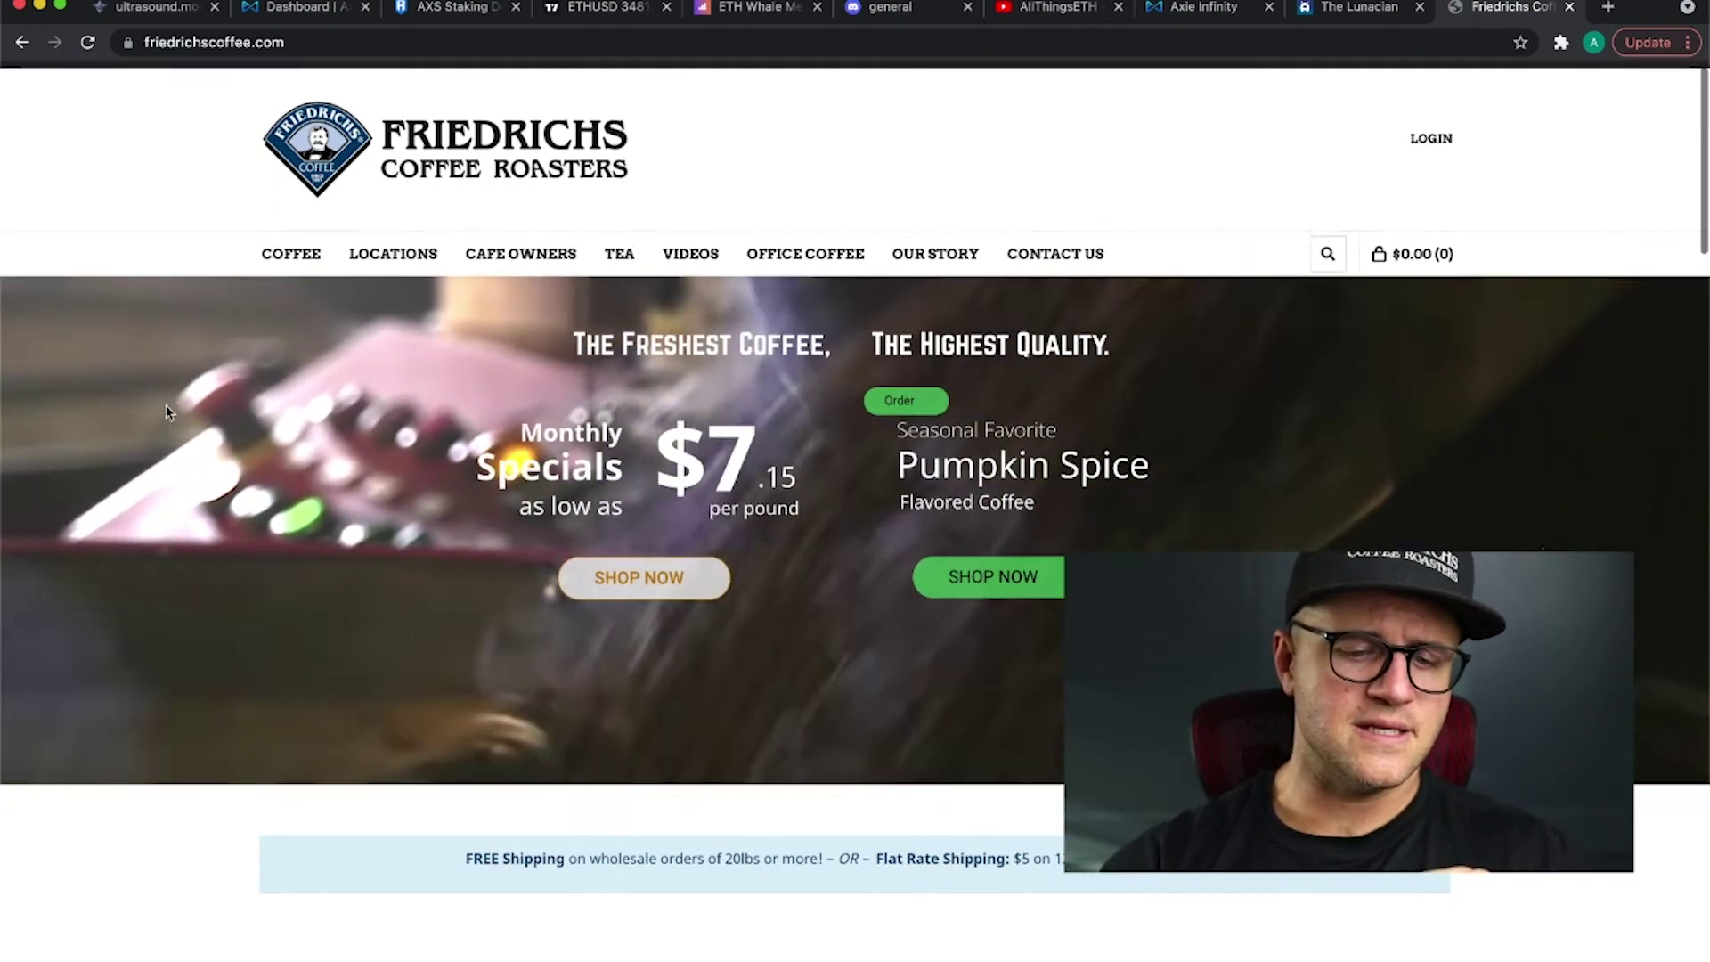
scroll(166, 412, "down", 3)
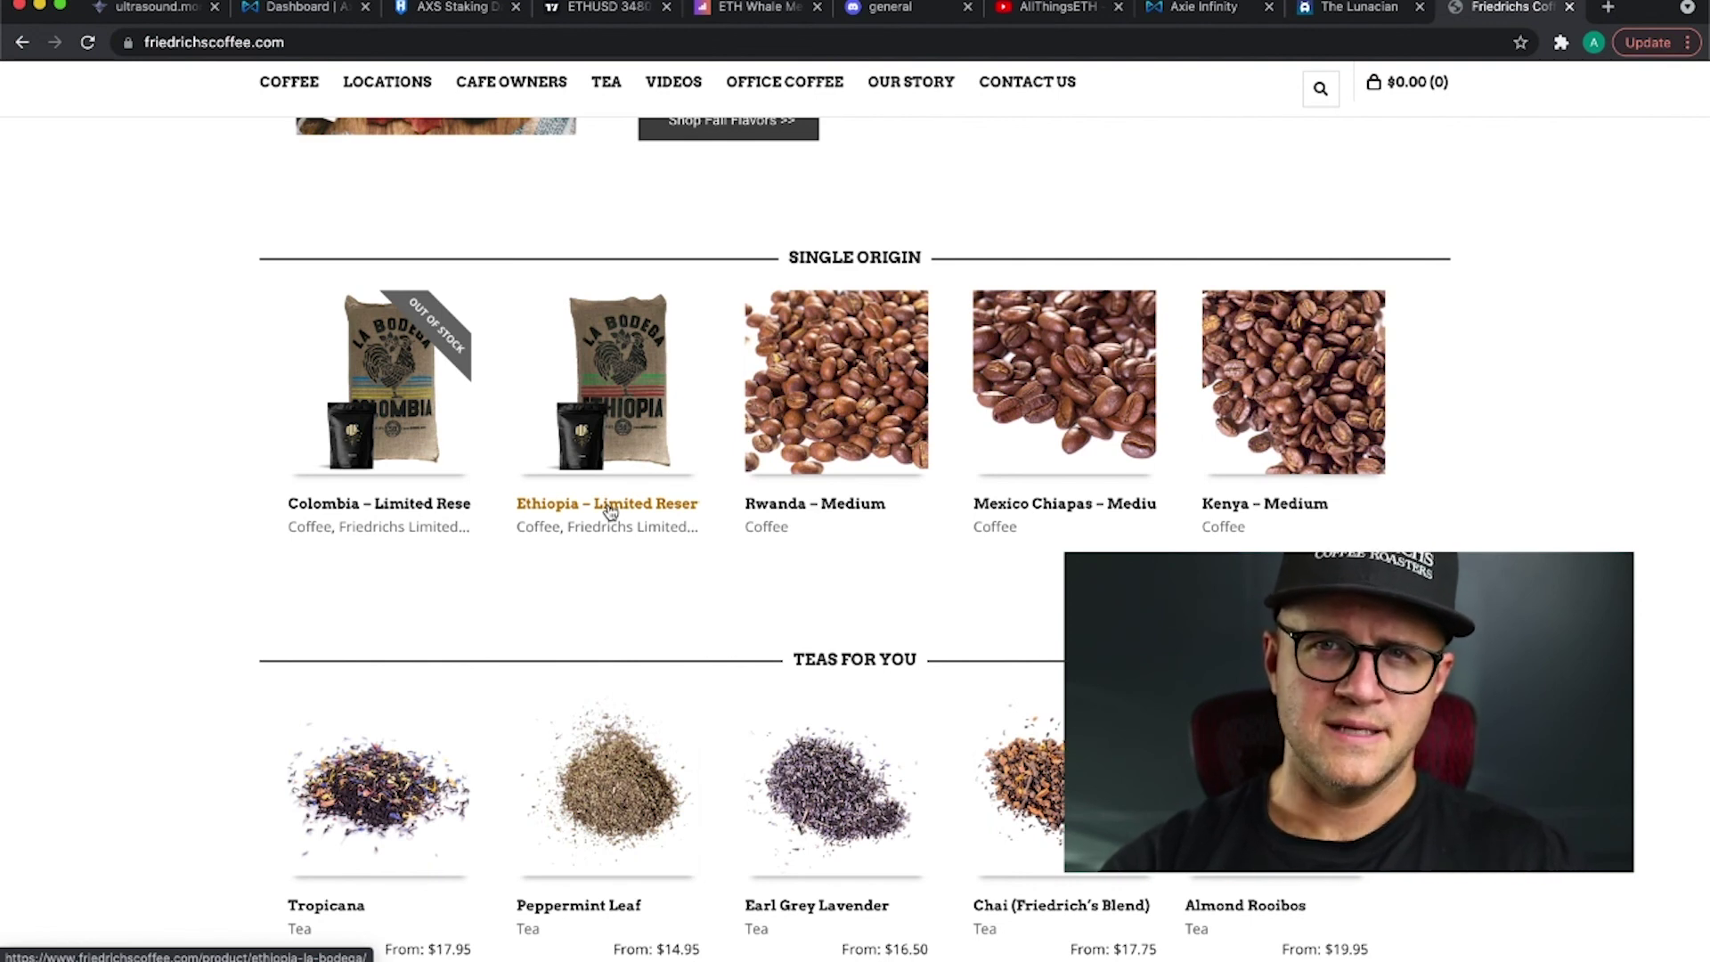
scroll(610, 511, "up", 5)
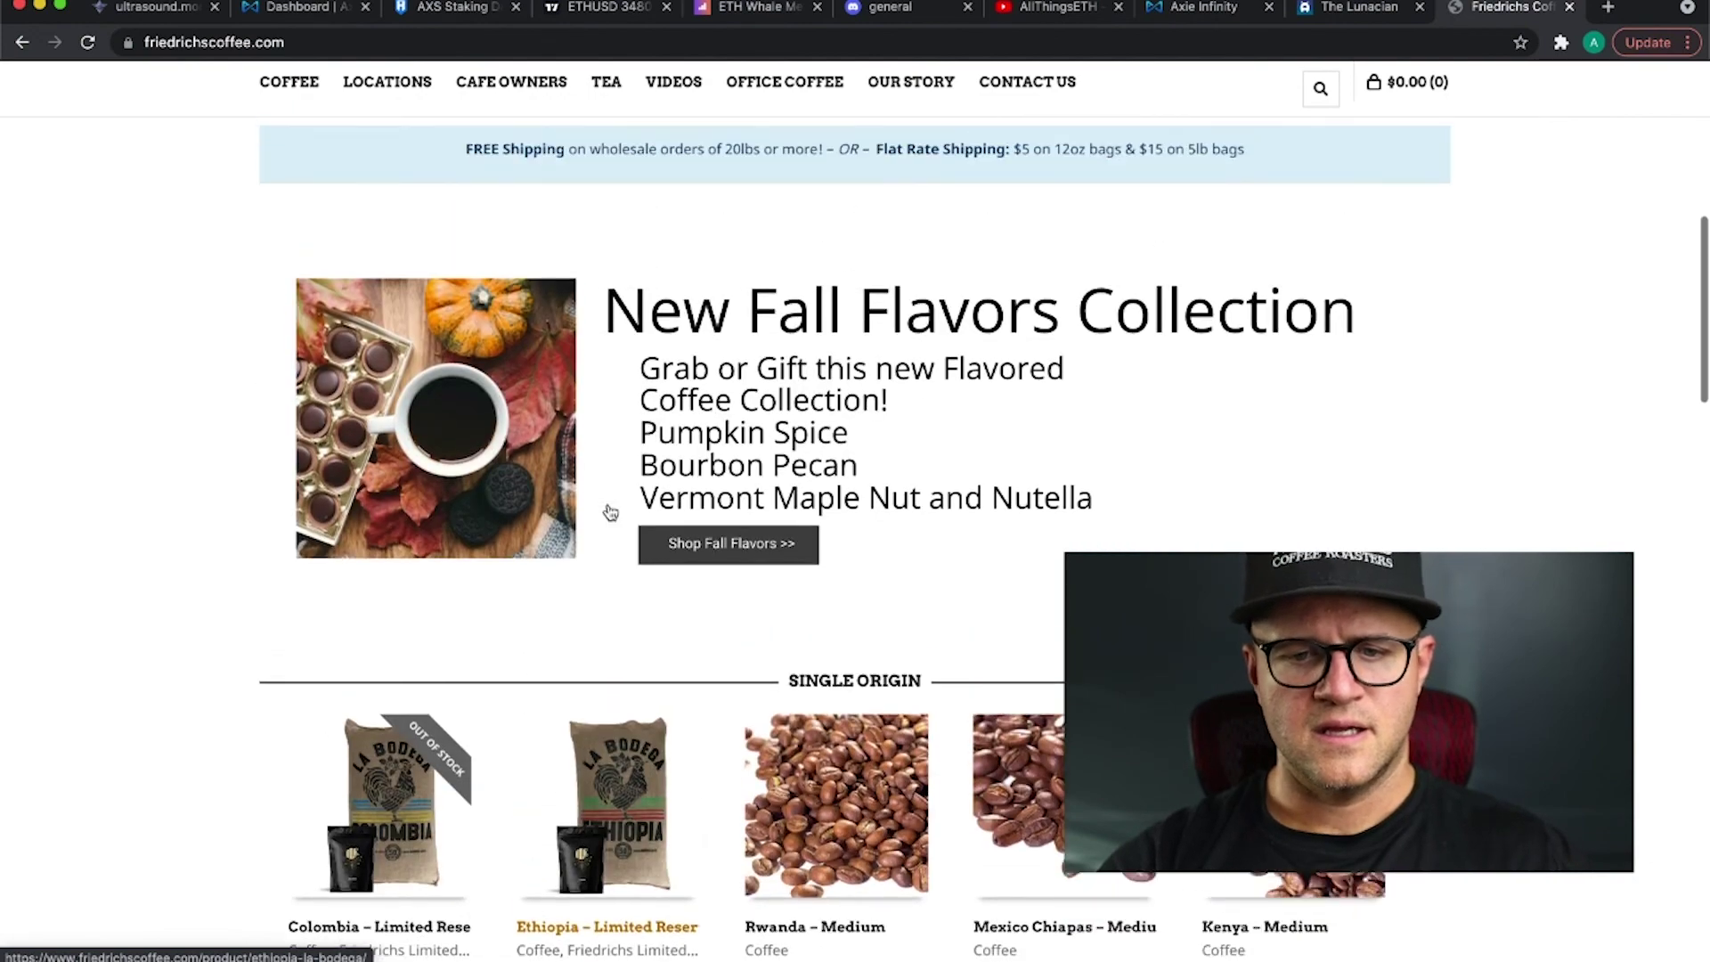
scroll(611, 507, "down", 3)
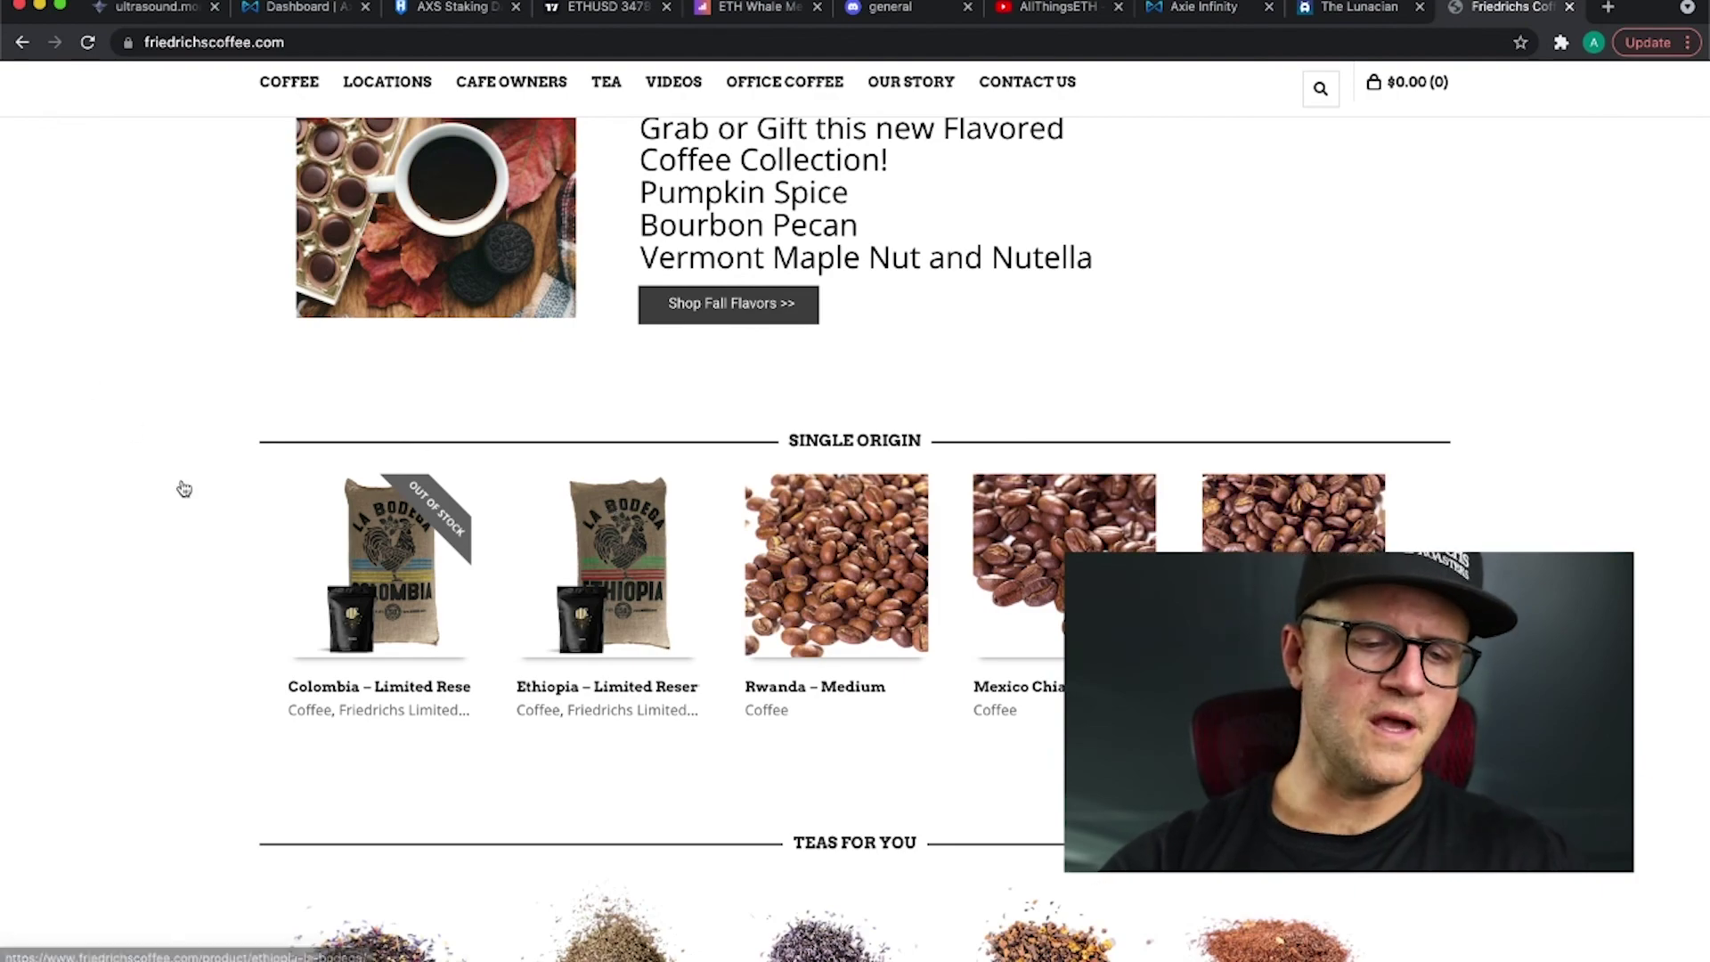
scroll(179, 489, "down", 4)
scroll(181, 487, "up", 15)
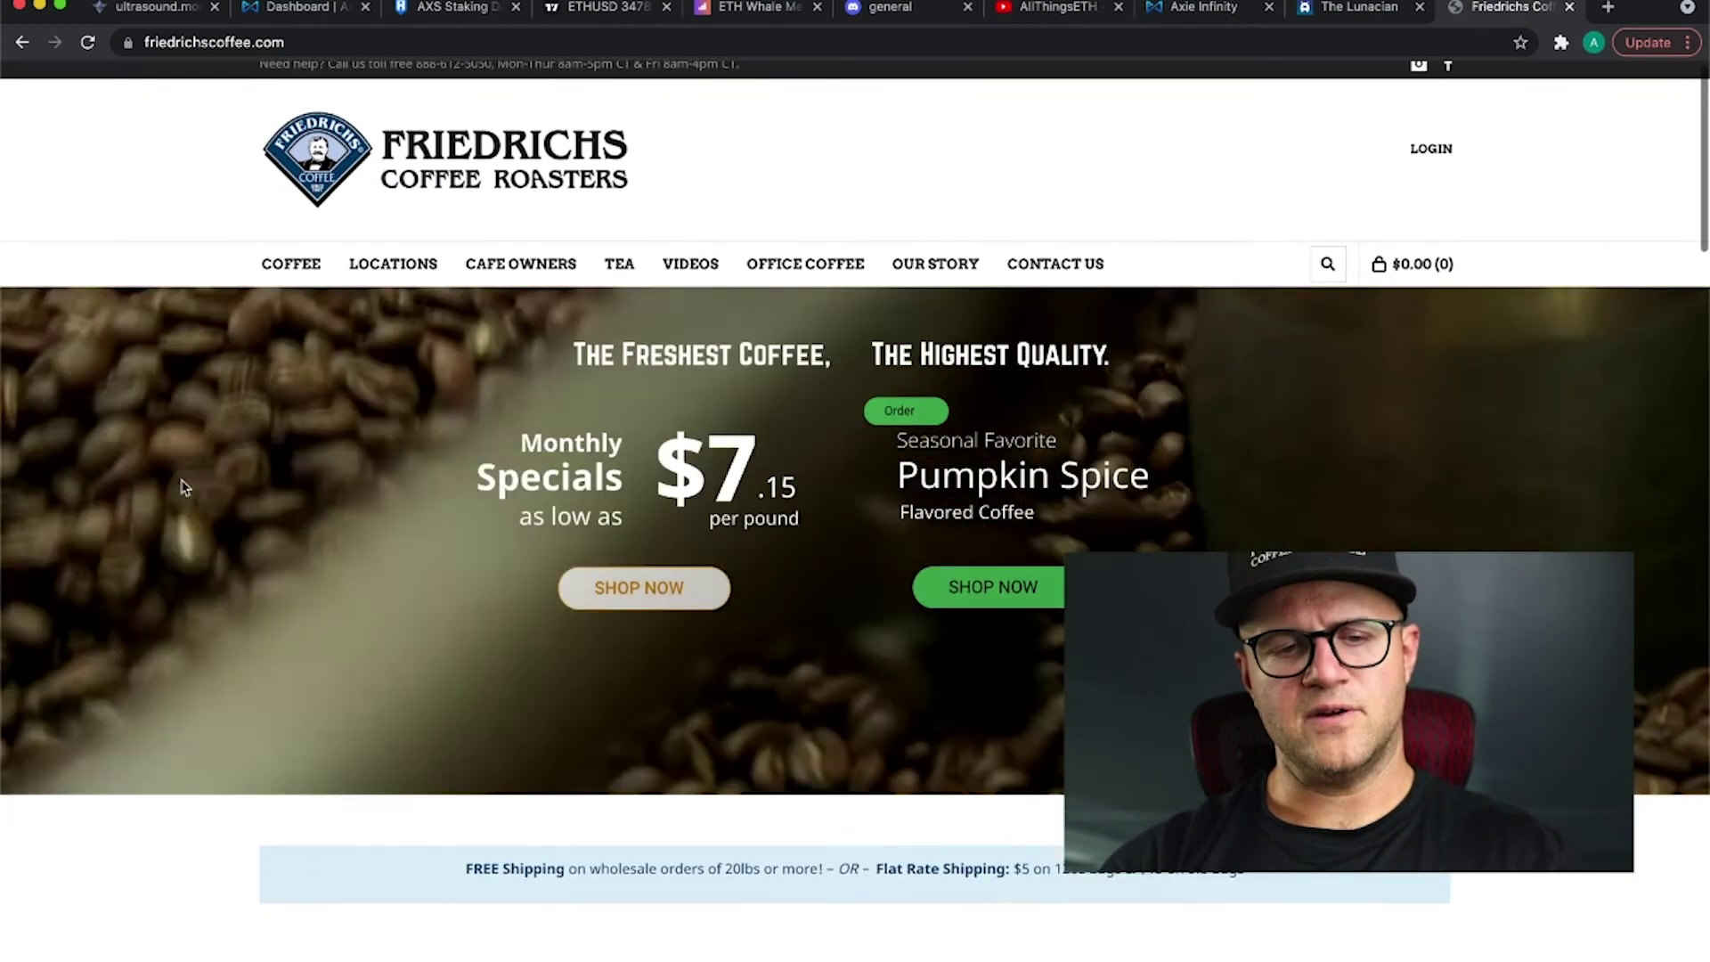